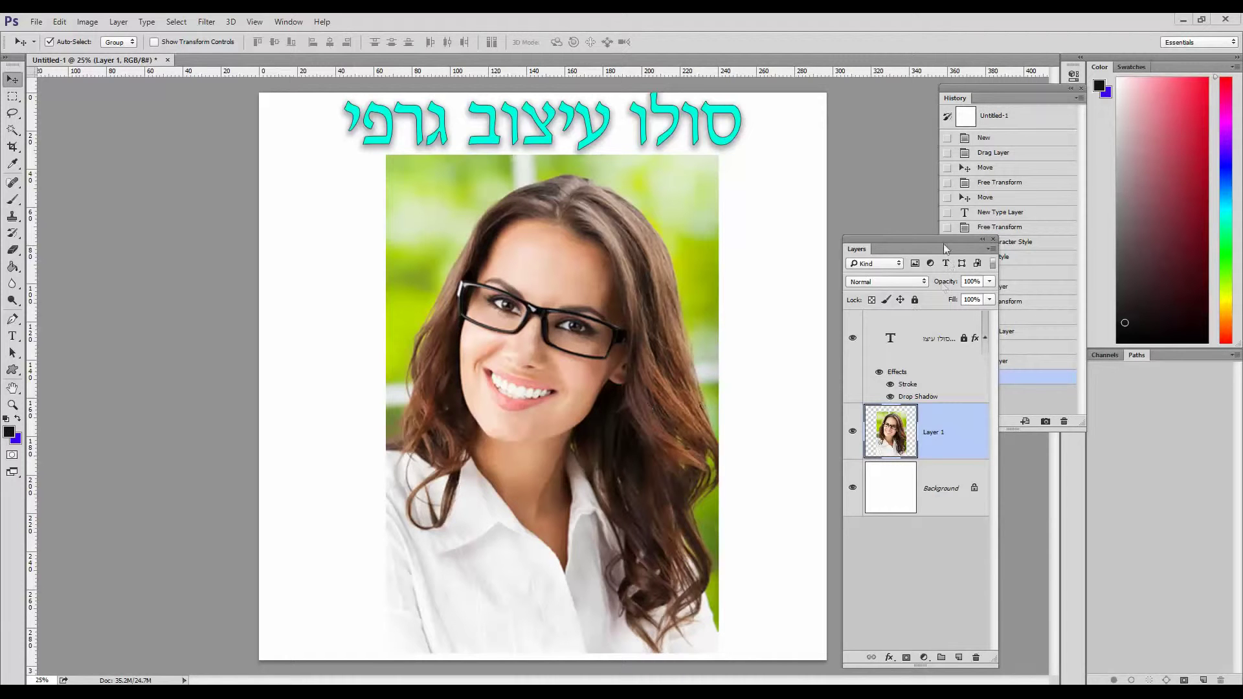
- Duplicate the portrait layer Layer 1 and place the copy, hidden, directly beneath the original
left_click_drag(943, 243, 971, 173)
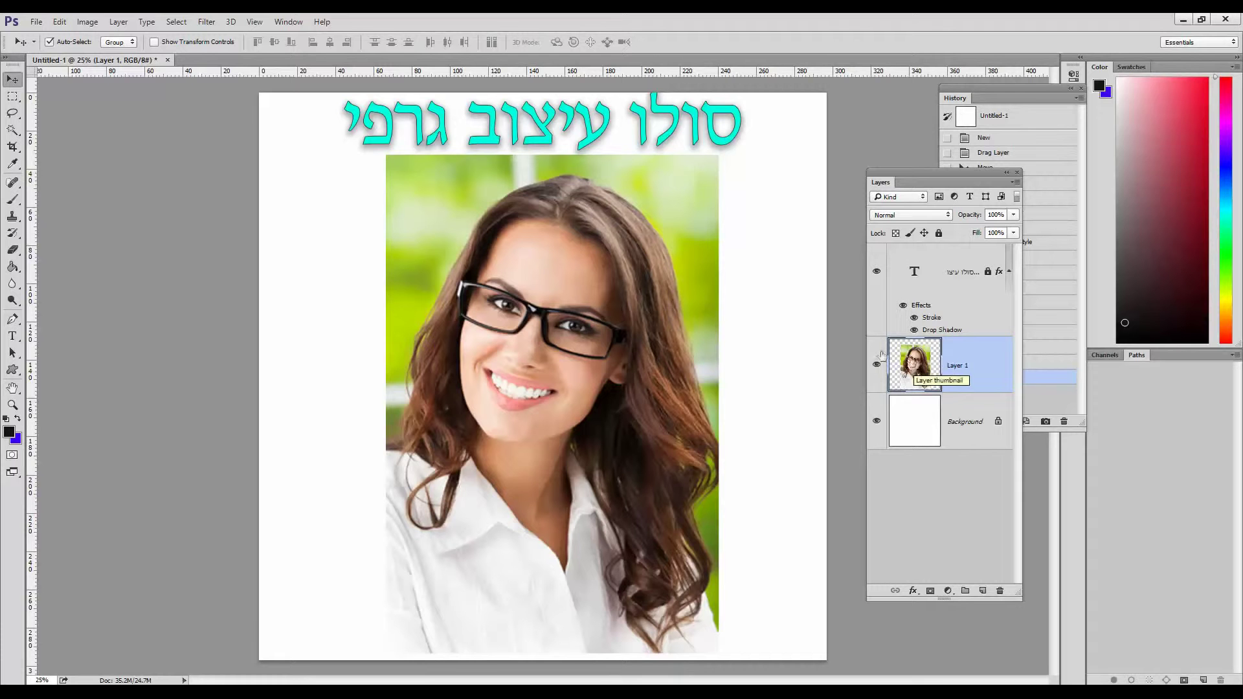
left_click_drag(910, 353, 983, 590)
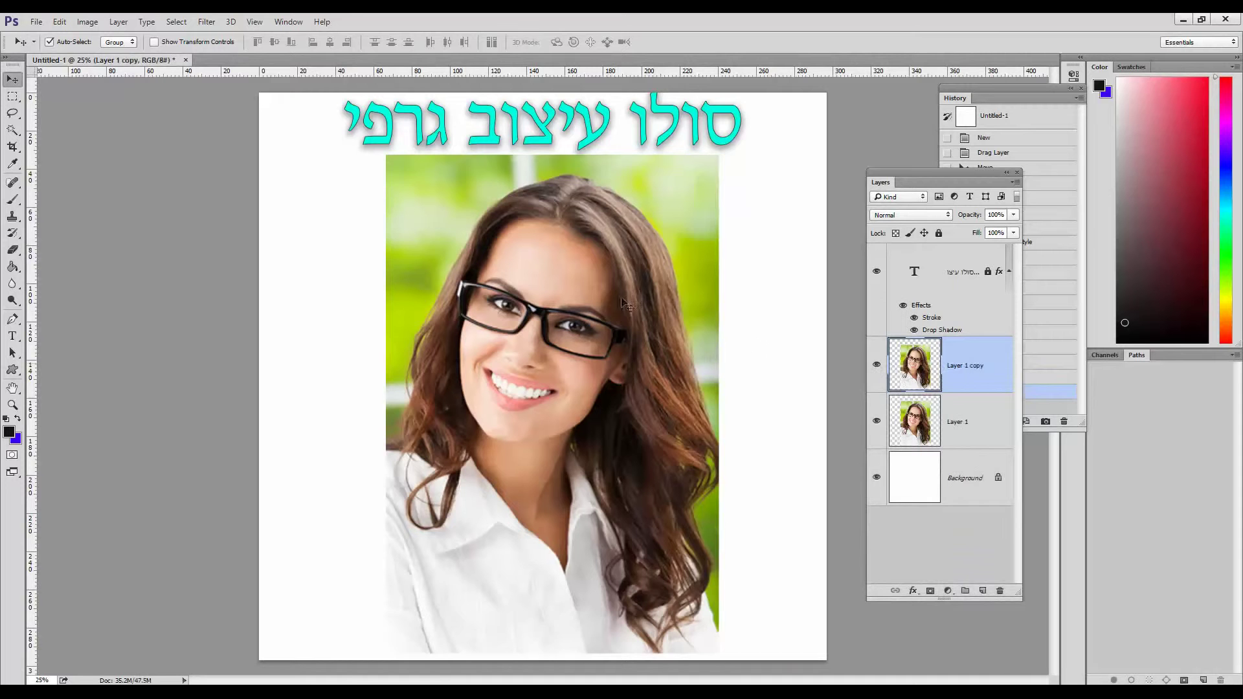
left_click_drag(623, 303, 553, 318)
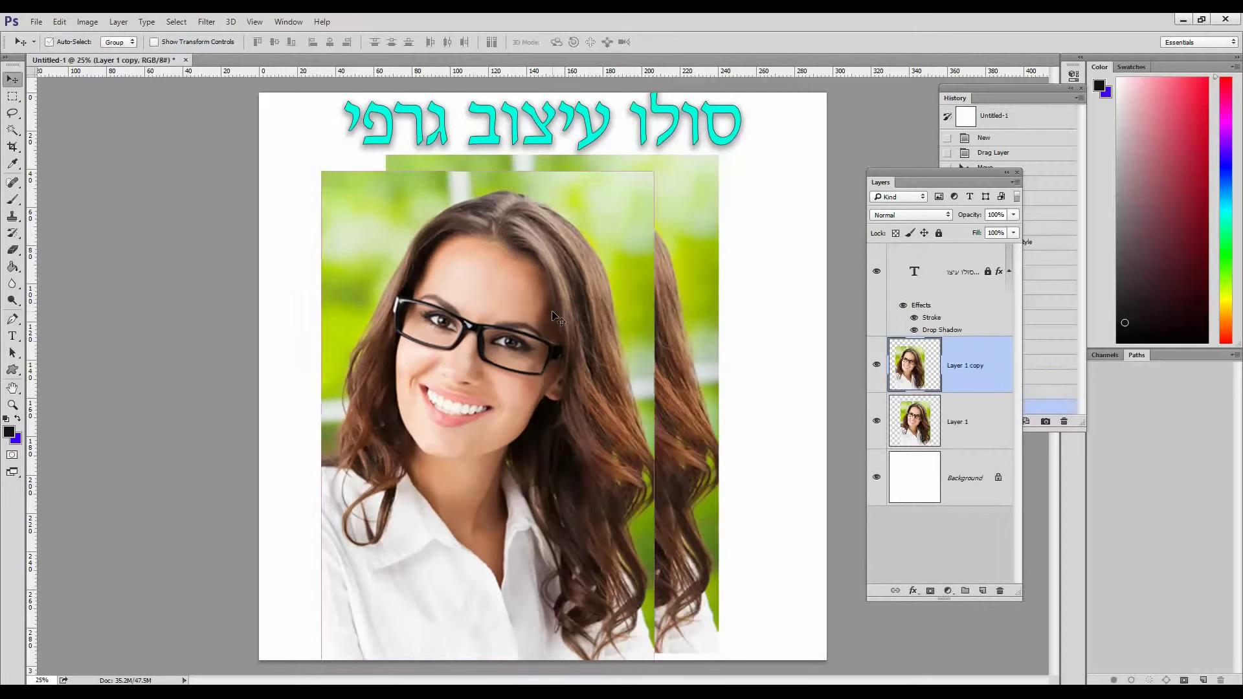
key("ctrl+z")
left_click(877, 364)
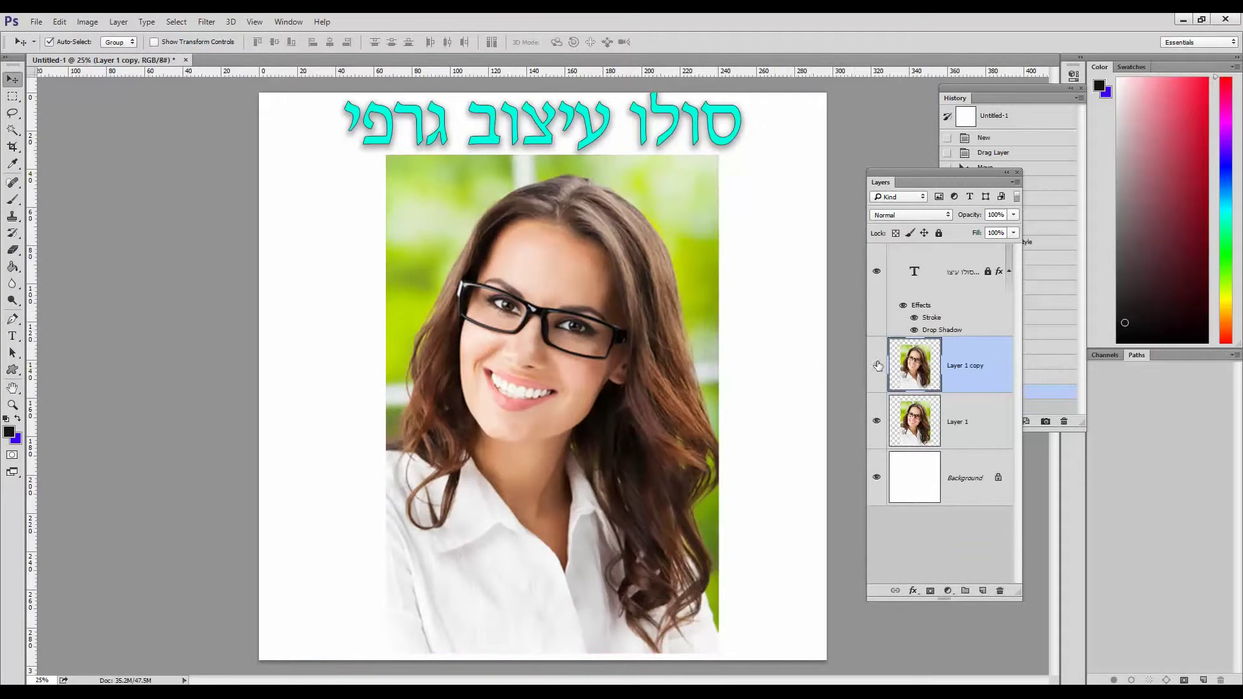
left_click_drag(951, 424, 948, 383)
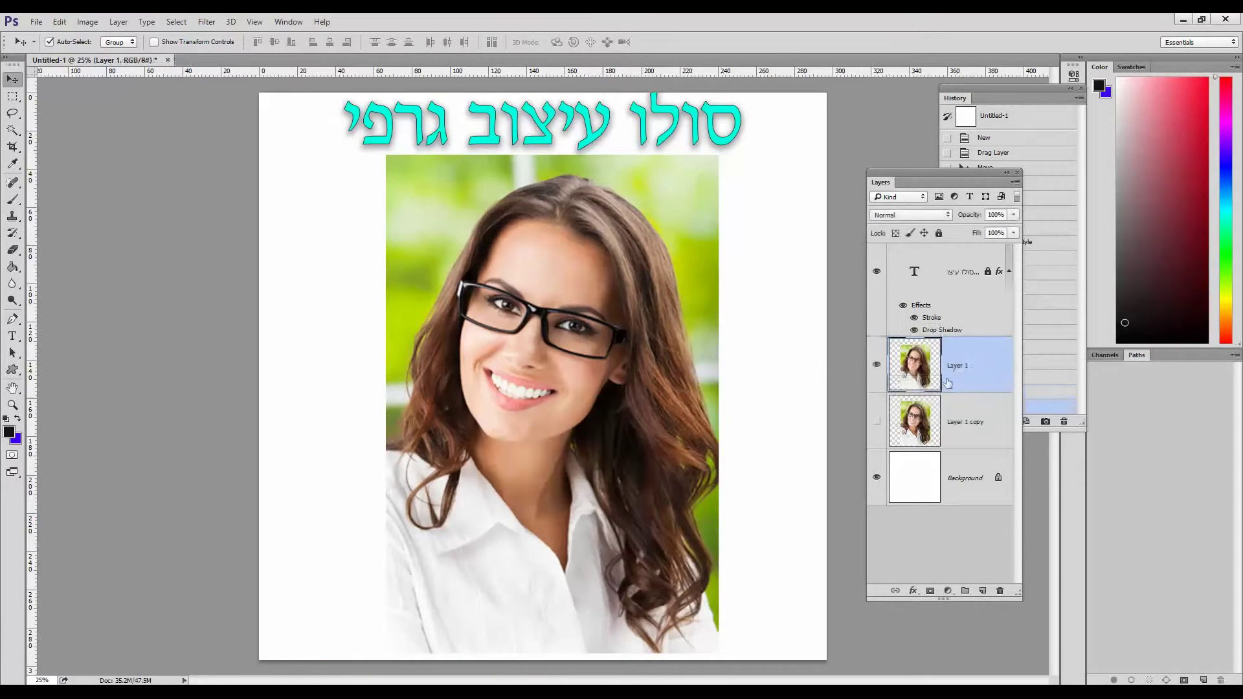
- Rename the hidden portrait copy layer as המשוכפלת
double_click(958, 422)
type("שמה")
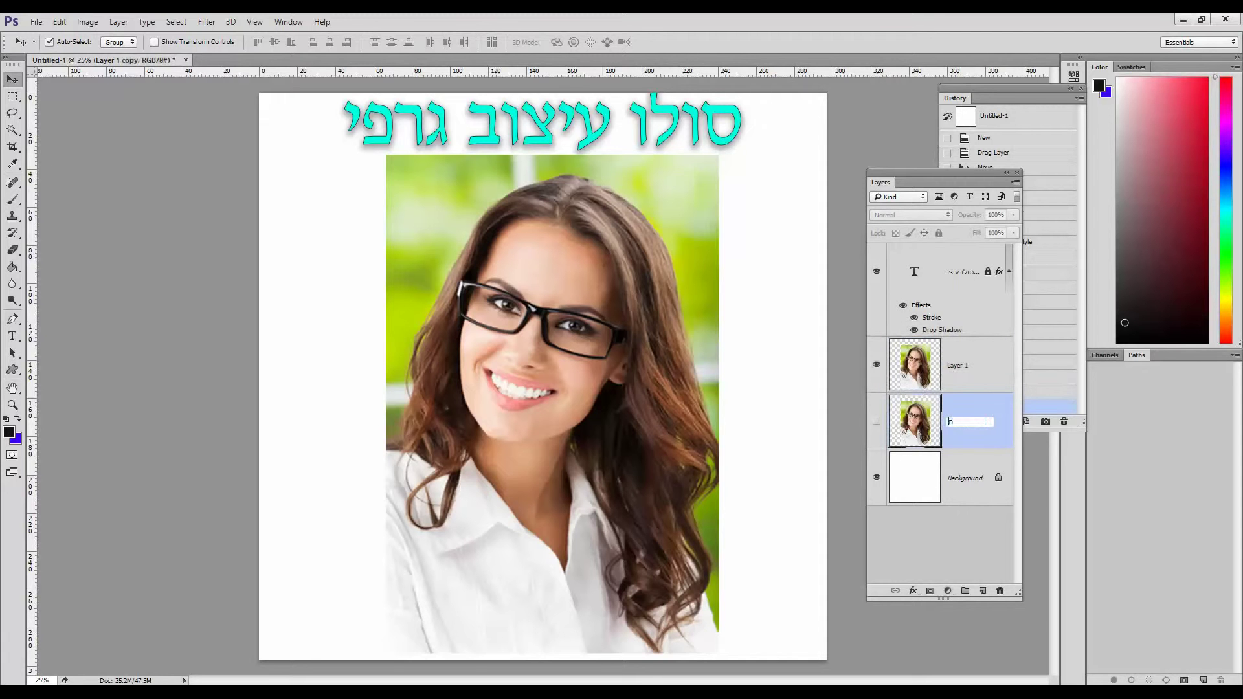
type("וכפלת")
key("Return")
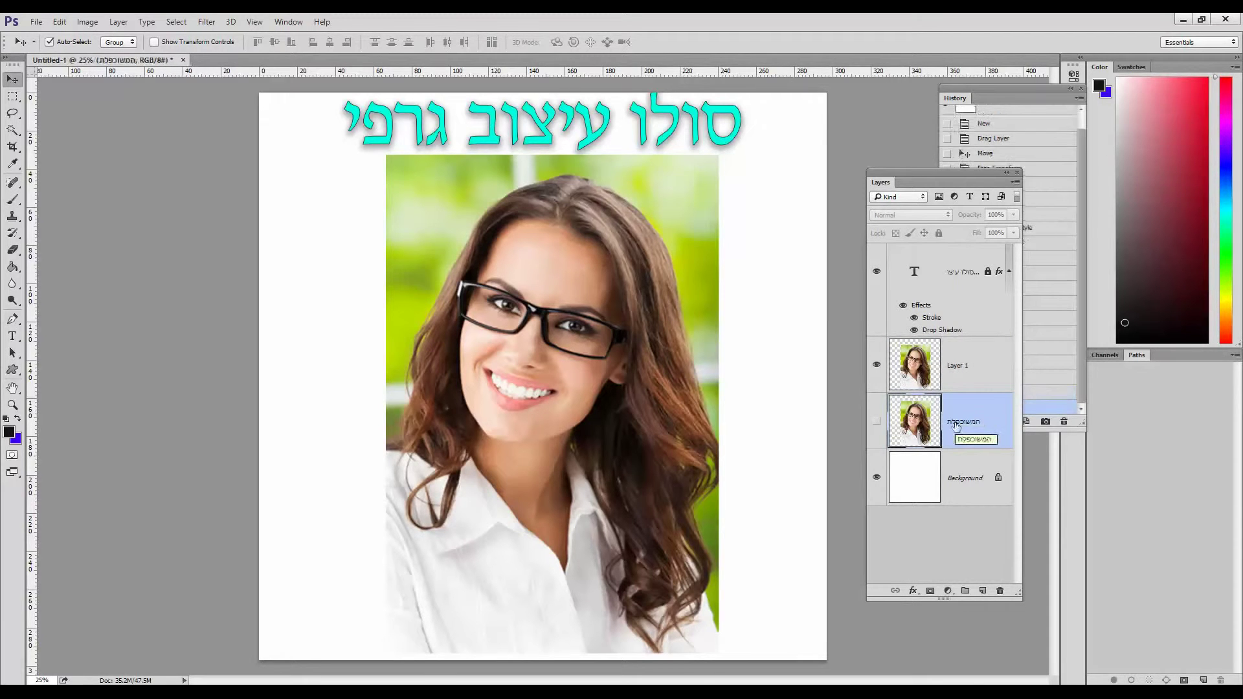
- On Layer 1, clear a narrow full-height vertical strip through the portrait's left part and a horizontal strip across the chest
left_click(962, 370)
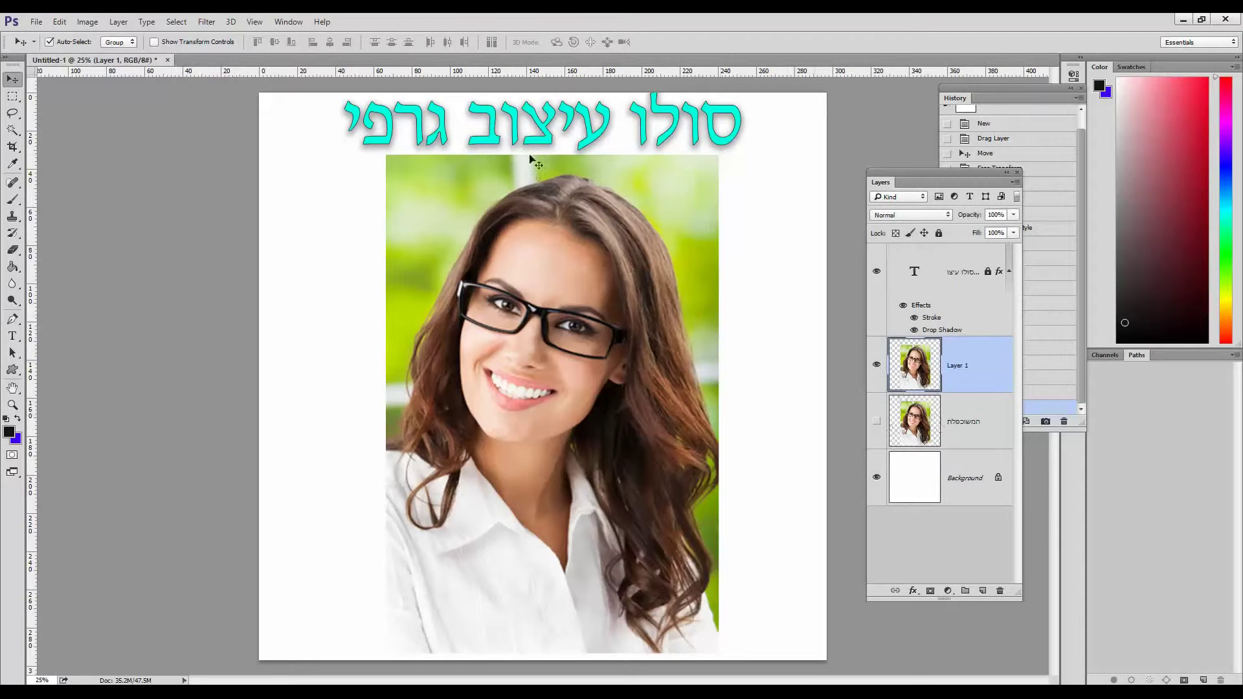
left_click(13, 96)
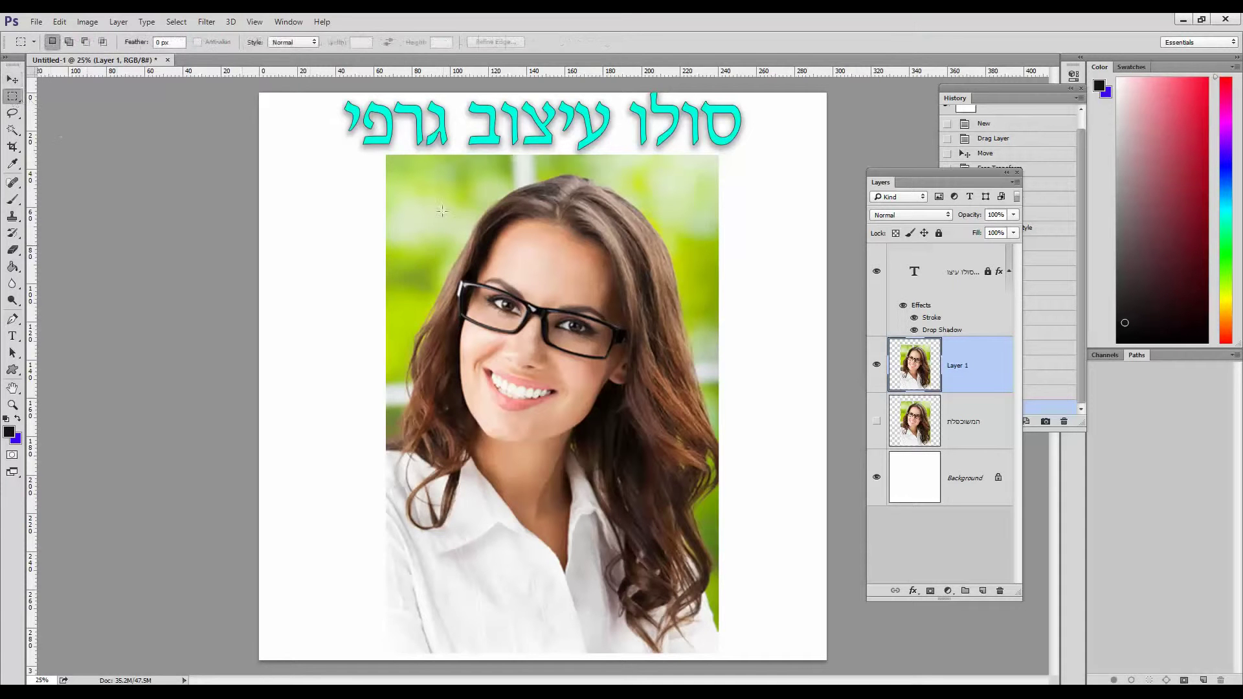
left_click_drag(444, 137, 470, 662)
key("Delete")
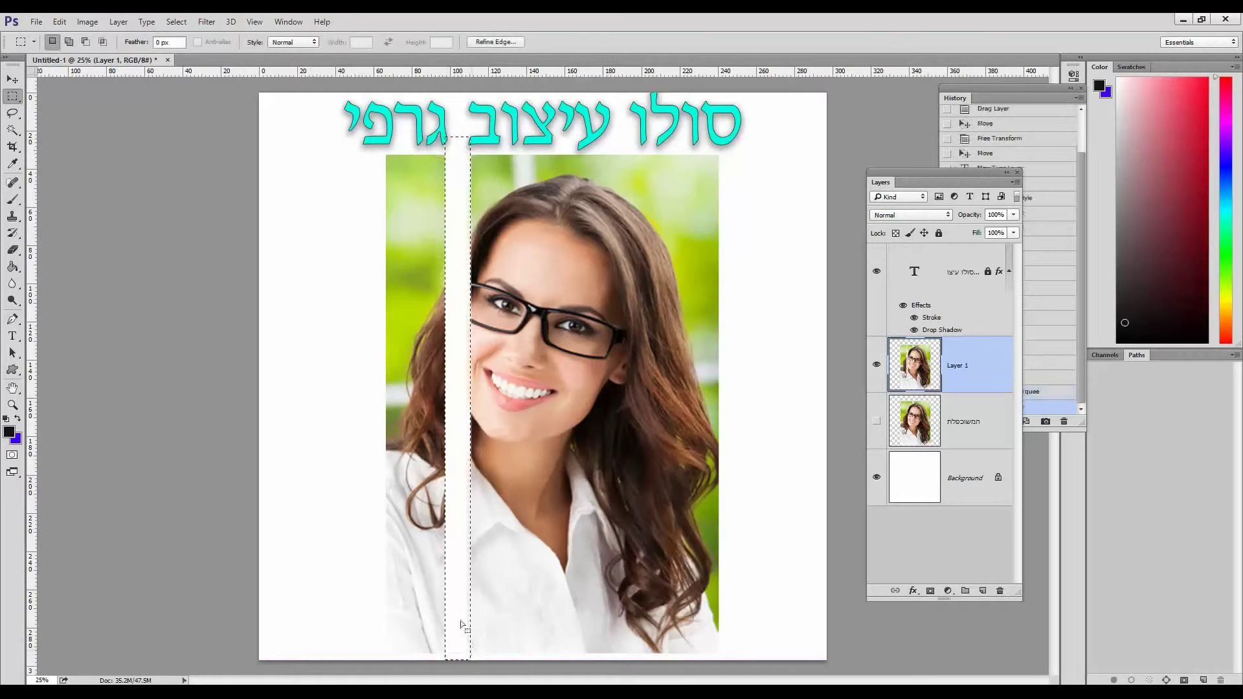
left_click_drag(326, 520, 766, 553)
key("Delete")
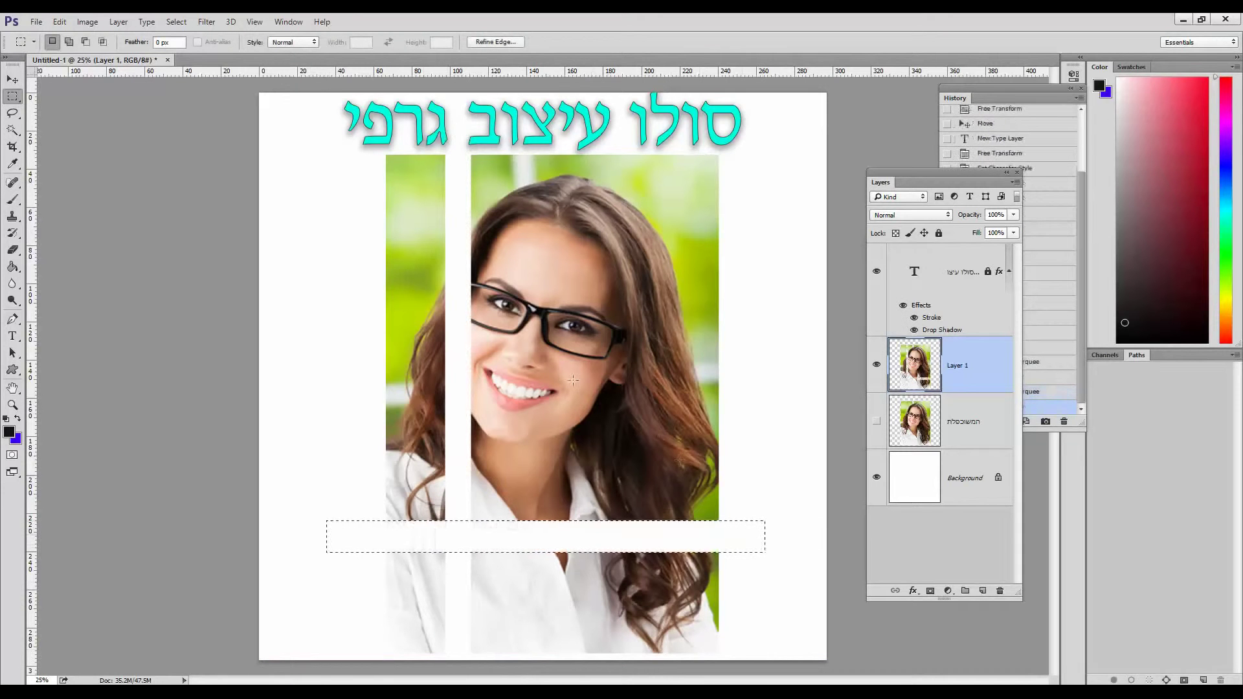
- Clear a horizontal strip across the eyes and a full-height vertical strip through the hair at the right, leaving nine tiles
left_click_drag(361, 293, 792, 321)
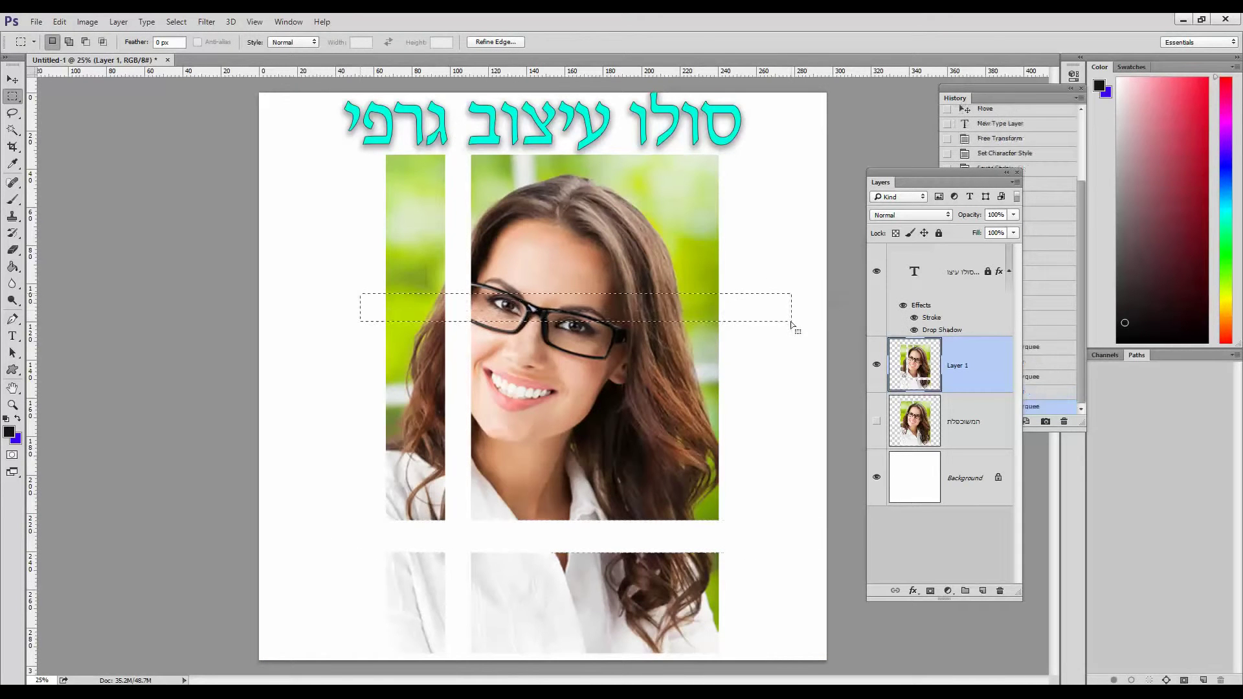
key("Delete")
left_click_drag(607, 129, 646, 660)
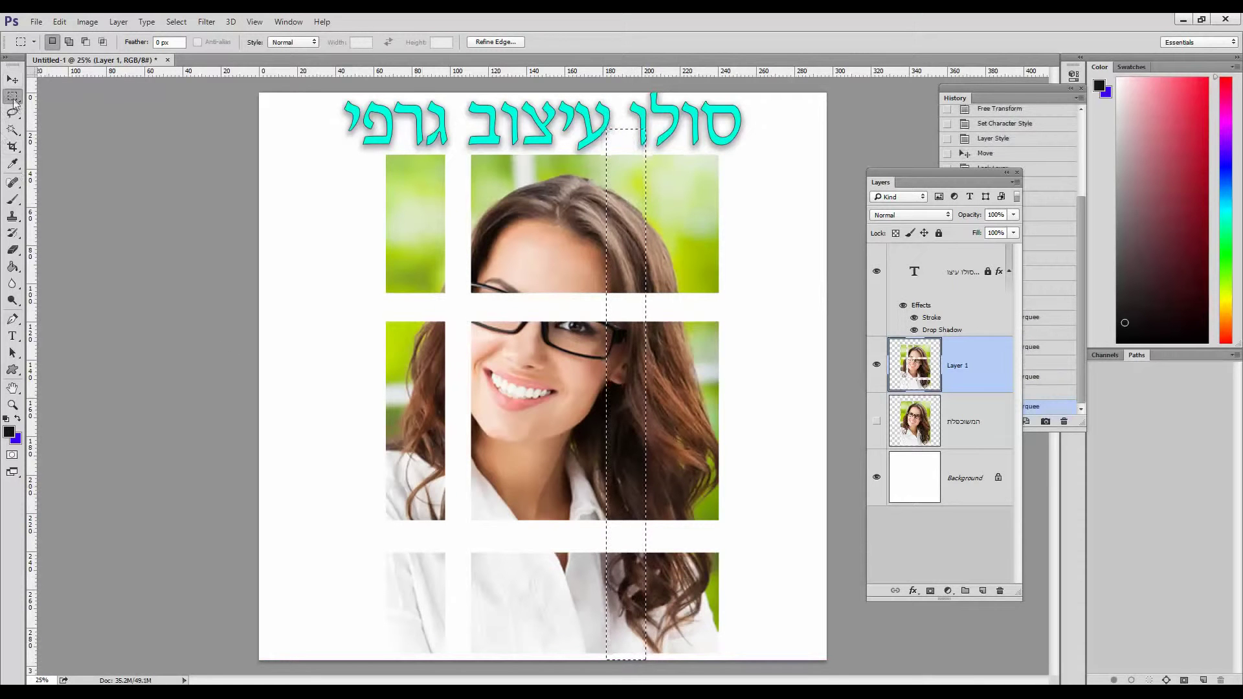
key("Delete")
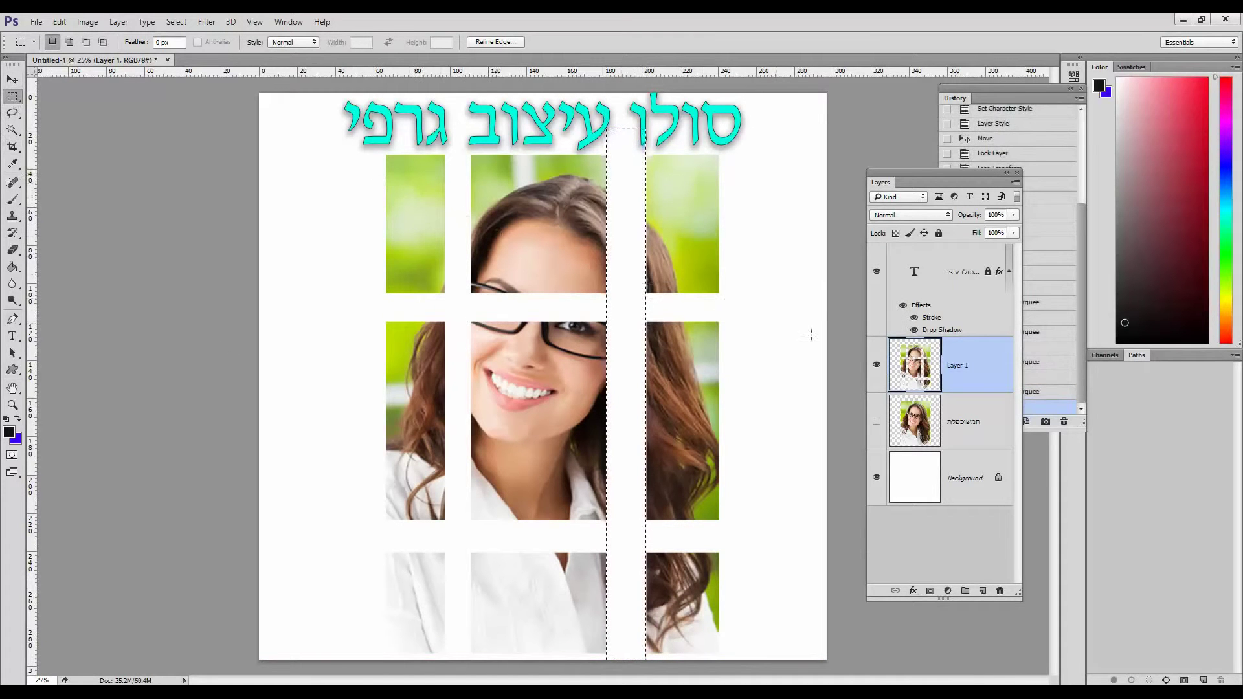
- Load the tile outlines of Layer 1 as a selection and add a new layer above it named הצללה
left_click(915, 375, "ctrl")
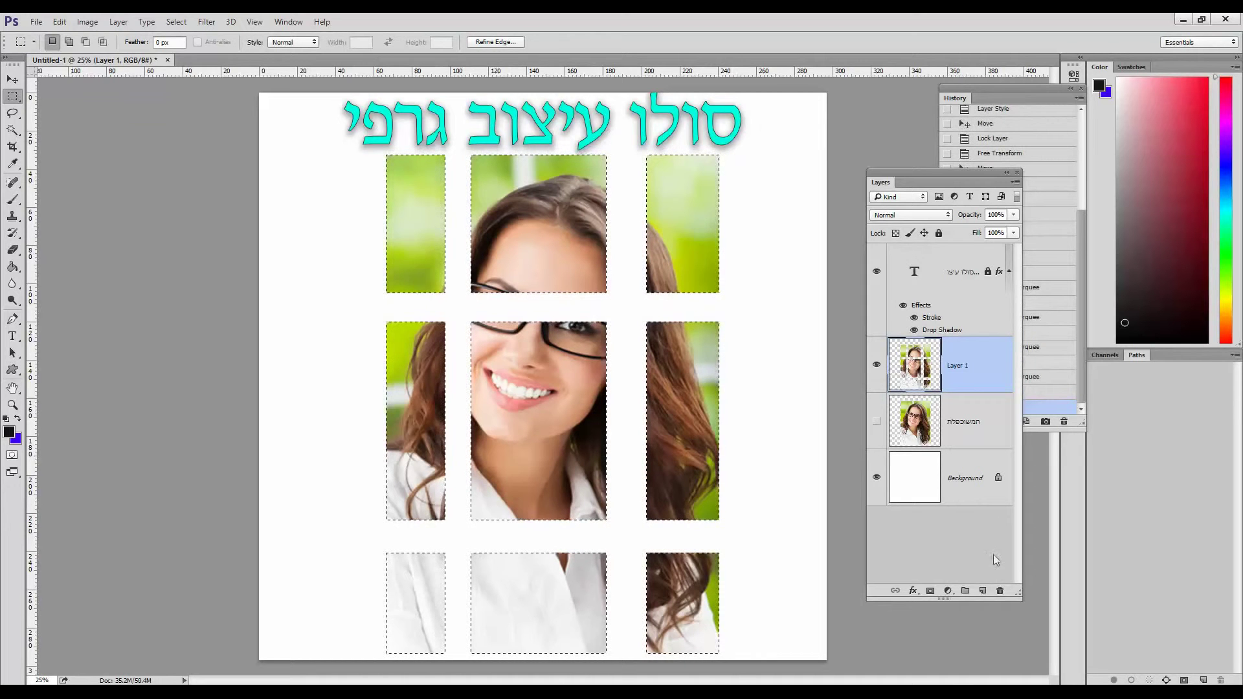
left_click(983, 591)
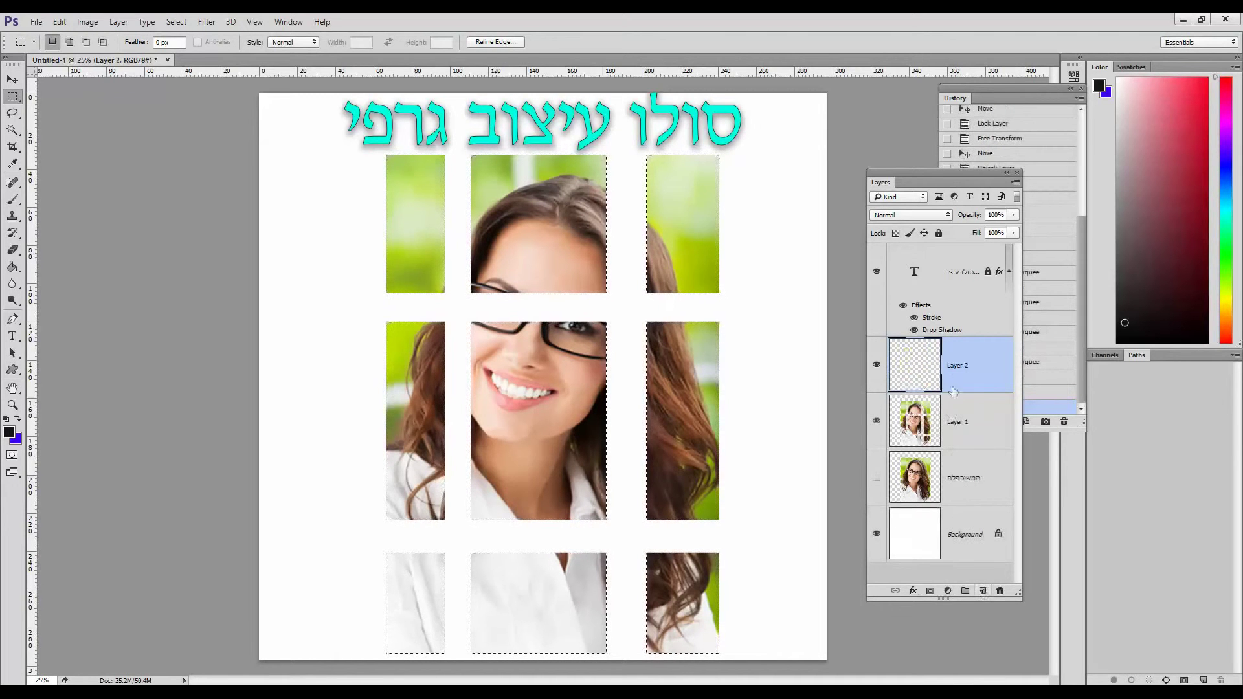
double_click(959, 366)
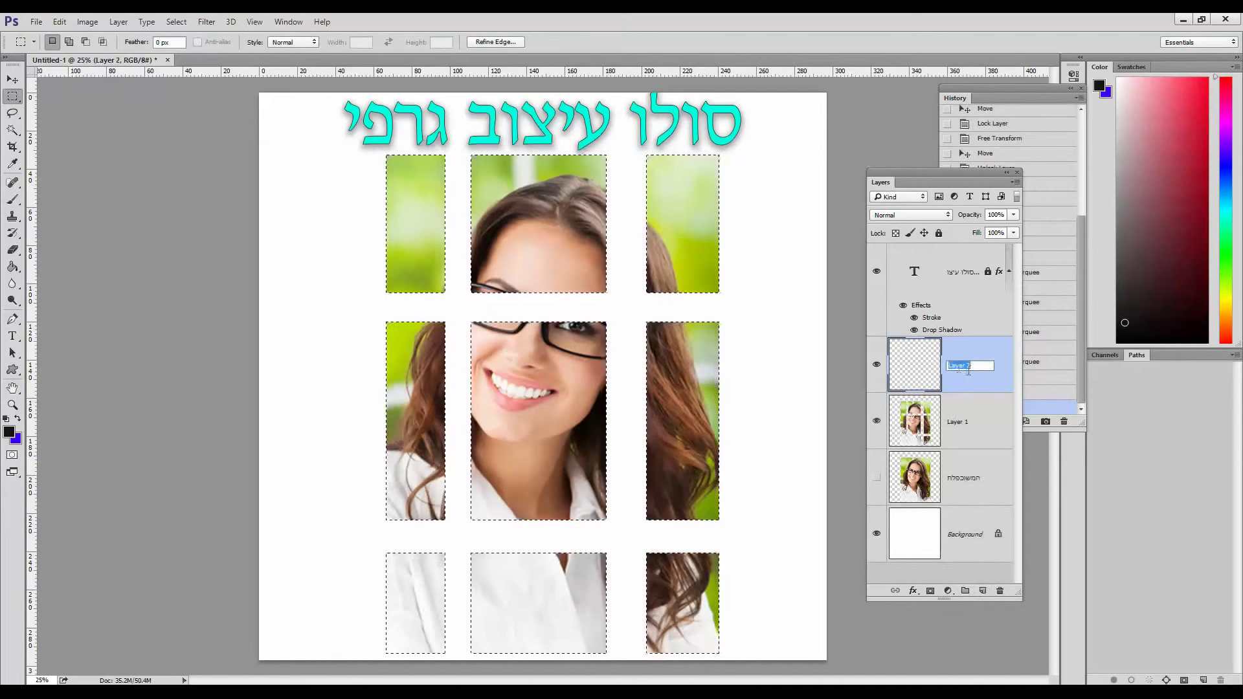
type("הצללה")
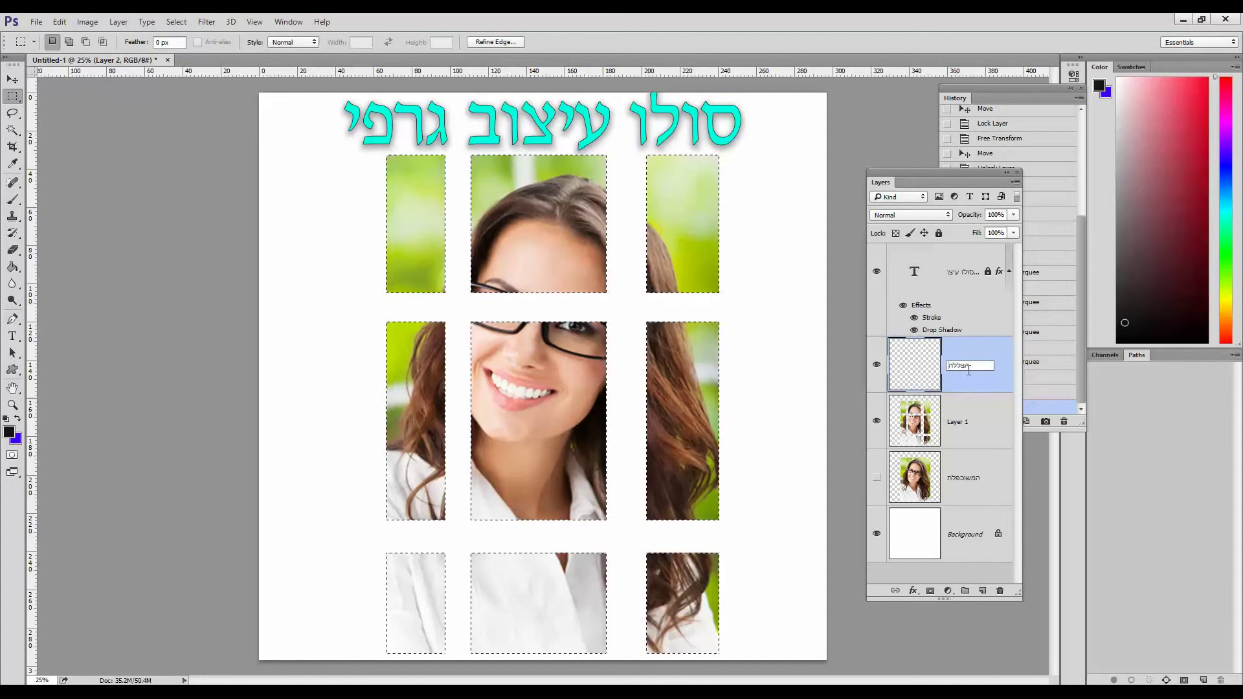
key("Return")
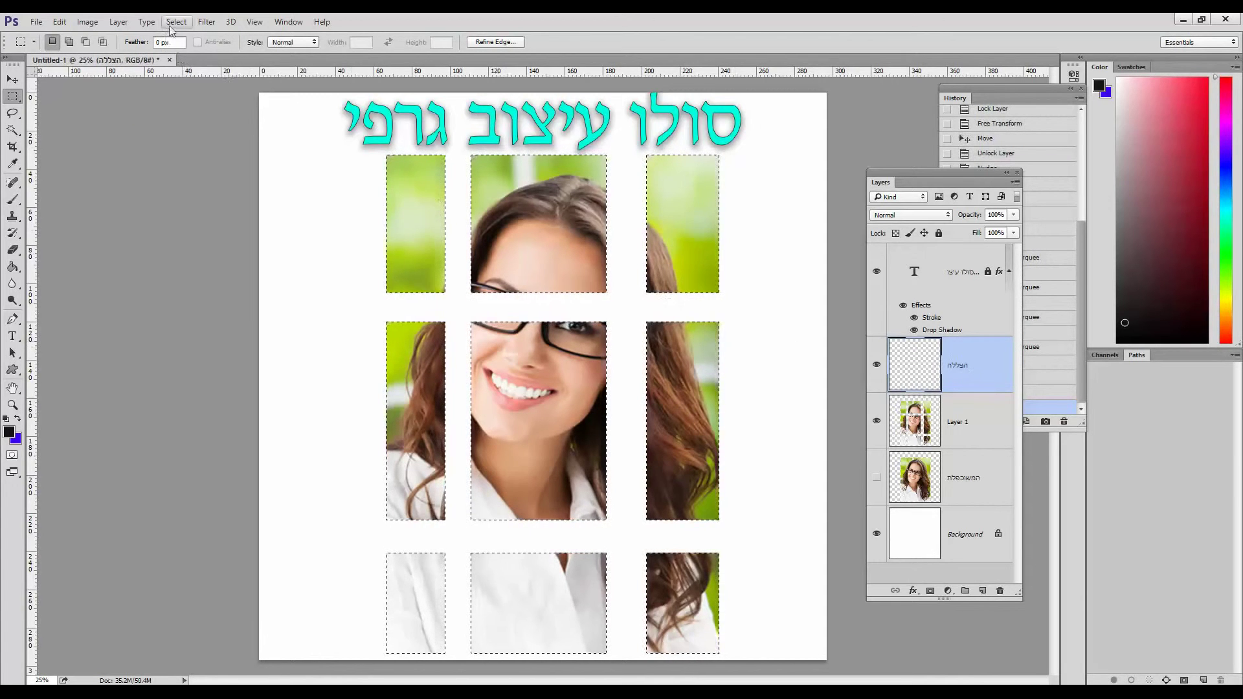
- Feather the tile selection to soften its edges
left_click(175, 23)
mouse_move(205, 190)
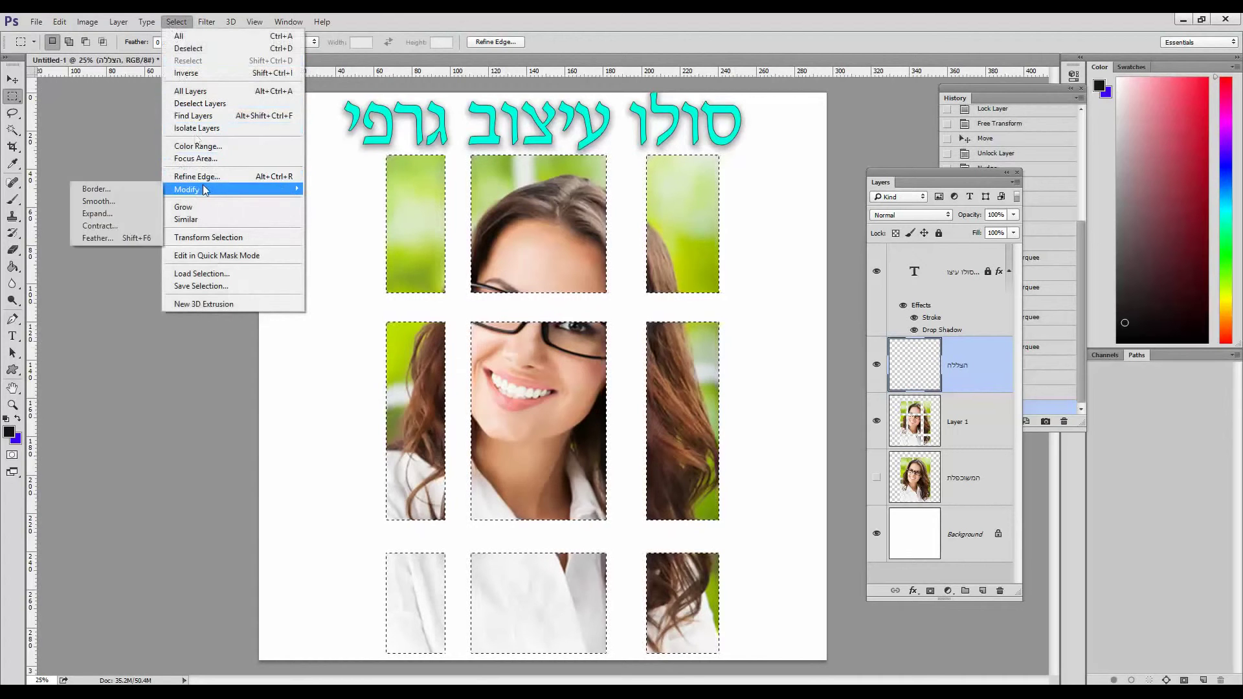
left_click(97, 238)
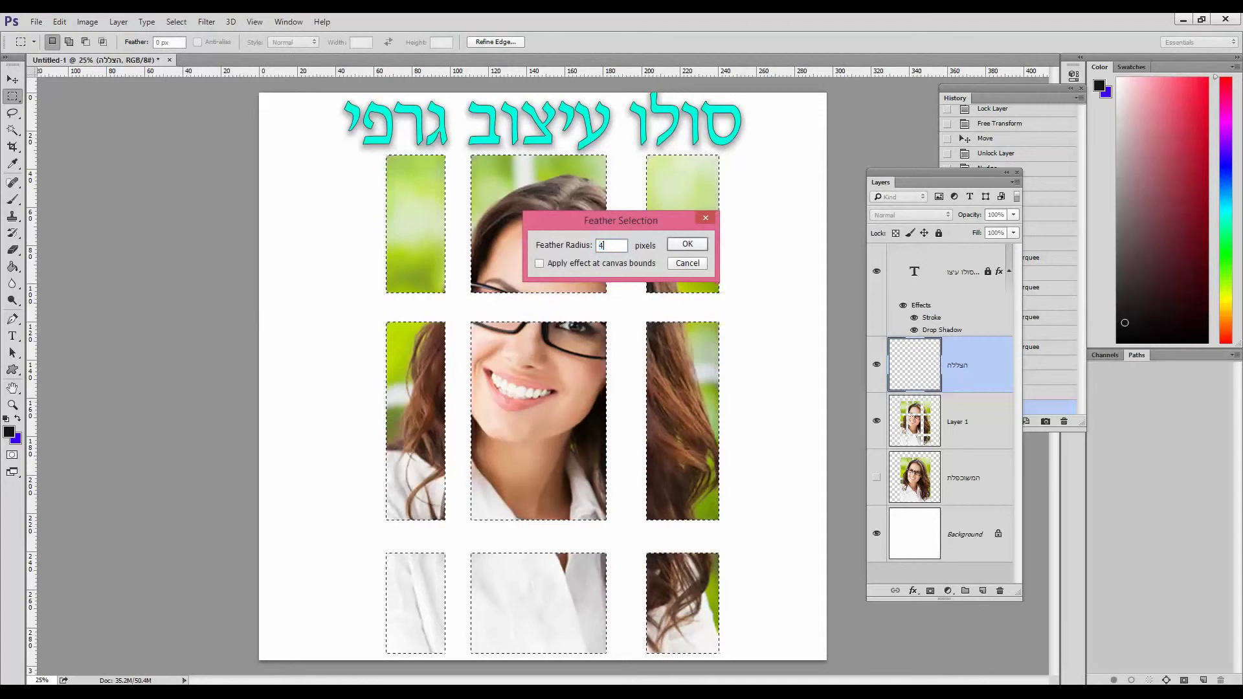
key("Return")
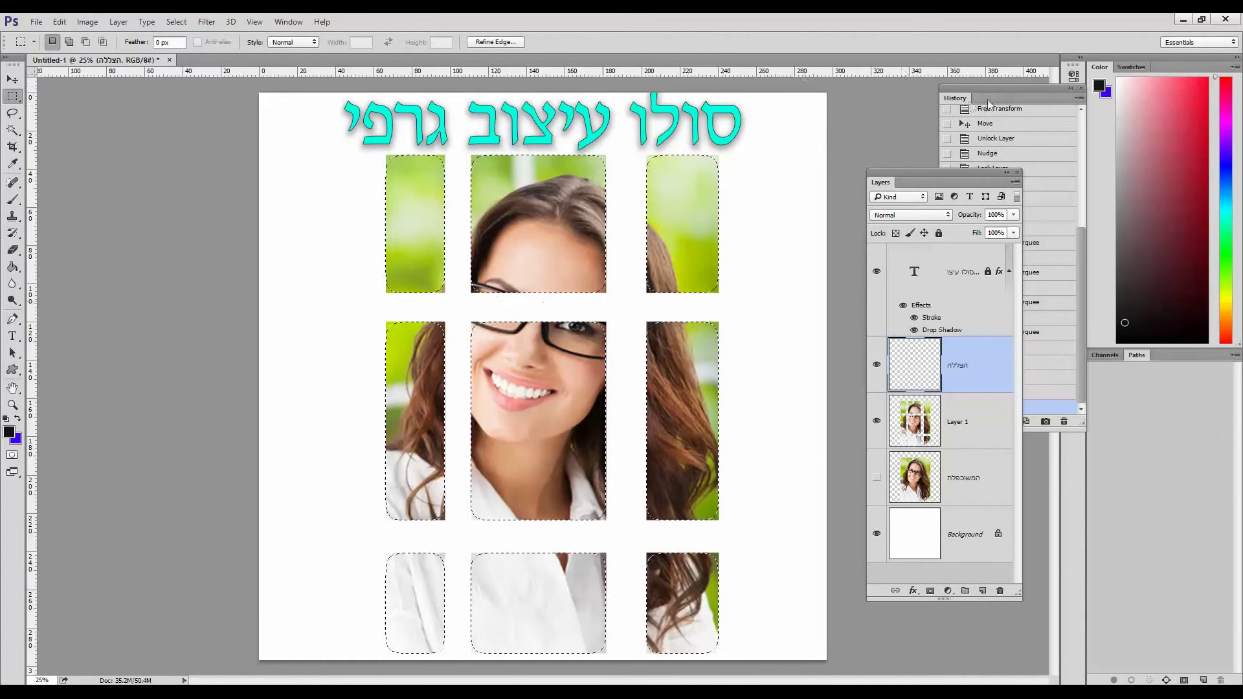
- Fill the feathered selection on the הצללה layer with Black in Normal mode at 100% opacity and clear the selection
left_click_drag(971, 102, 131, 132)
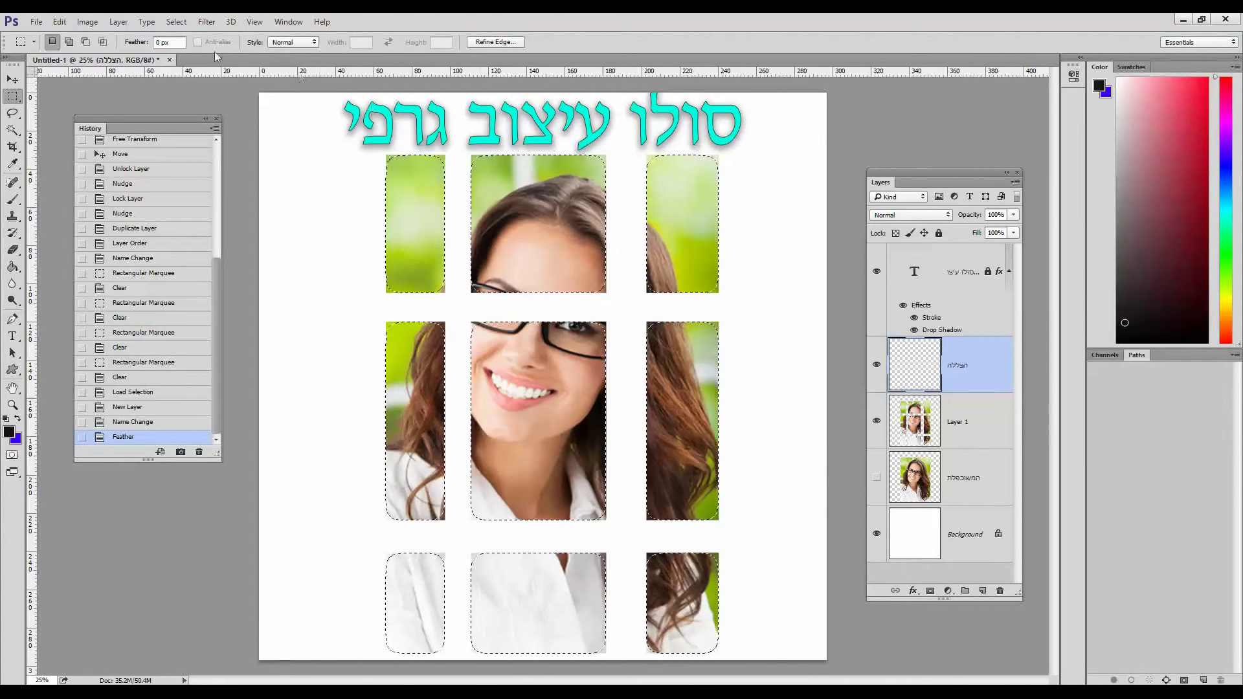
left_click(60, 22)
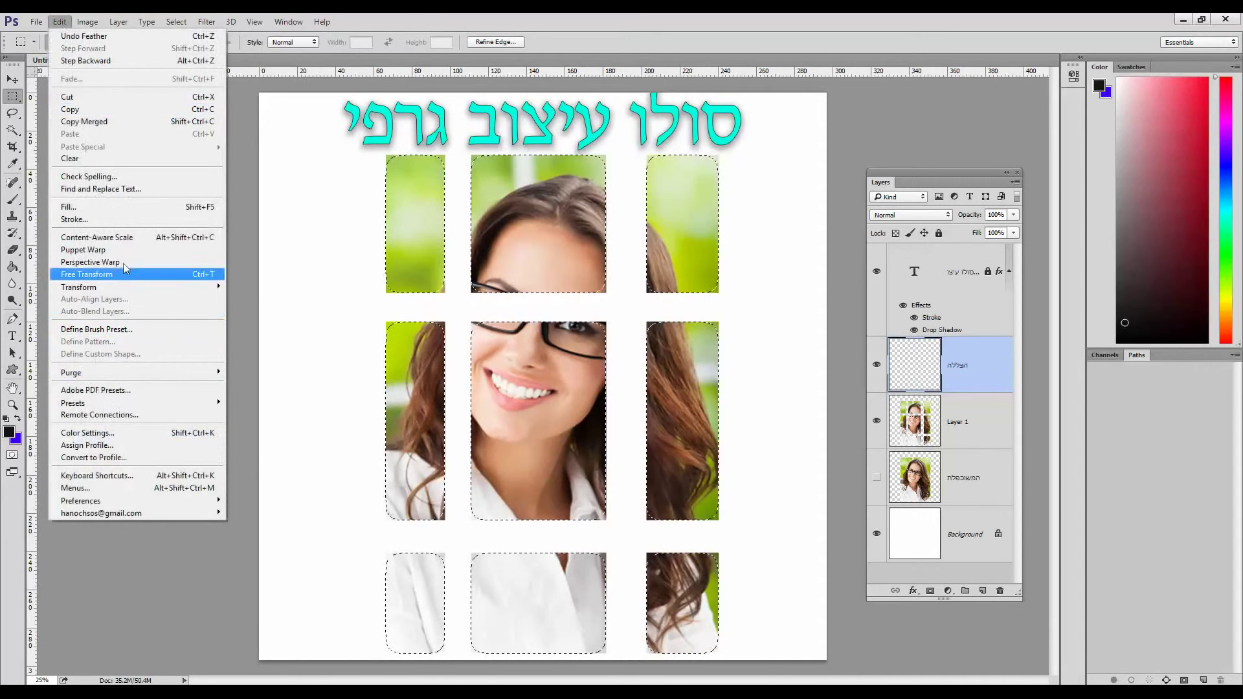
left_click(174, 208)
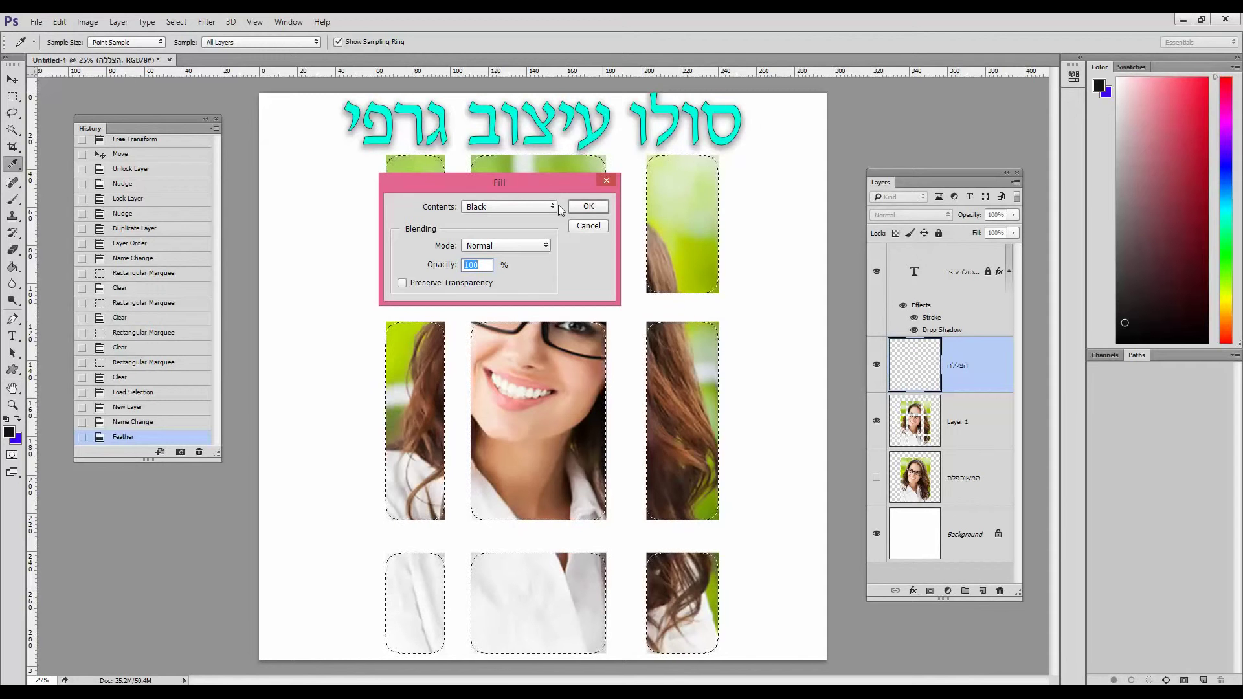
left_click(599, 207)
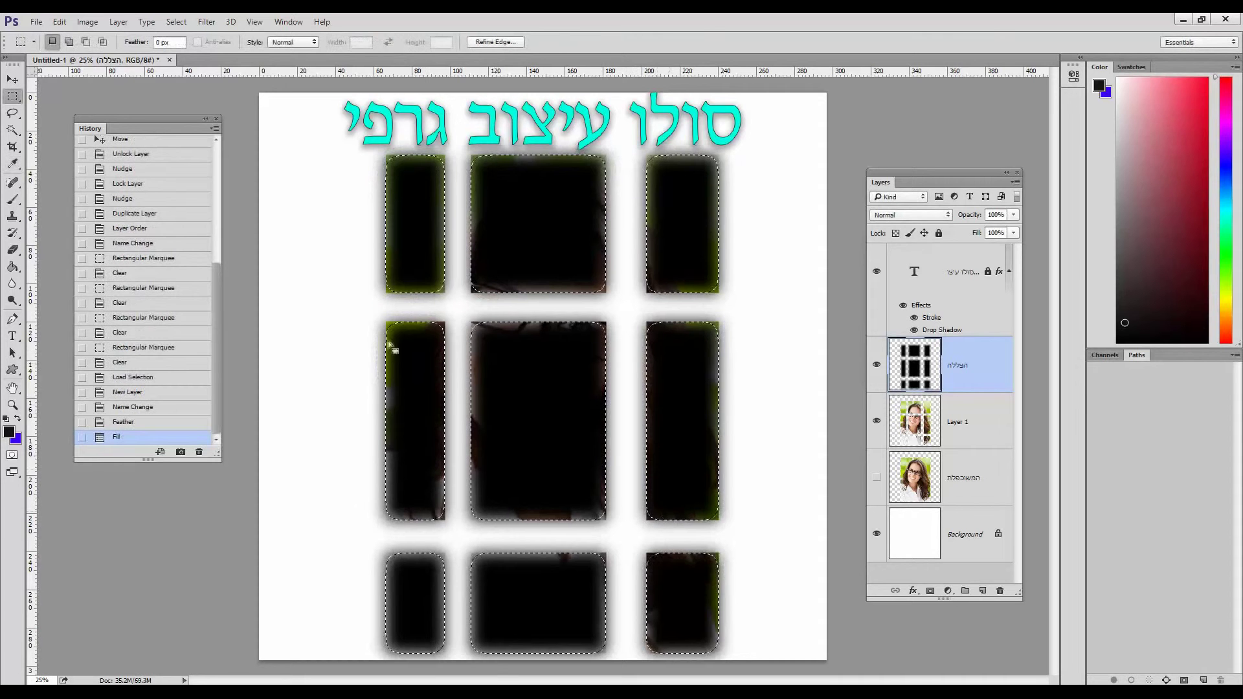
left_click(175, 22)
left_click(188, 48)
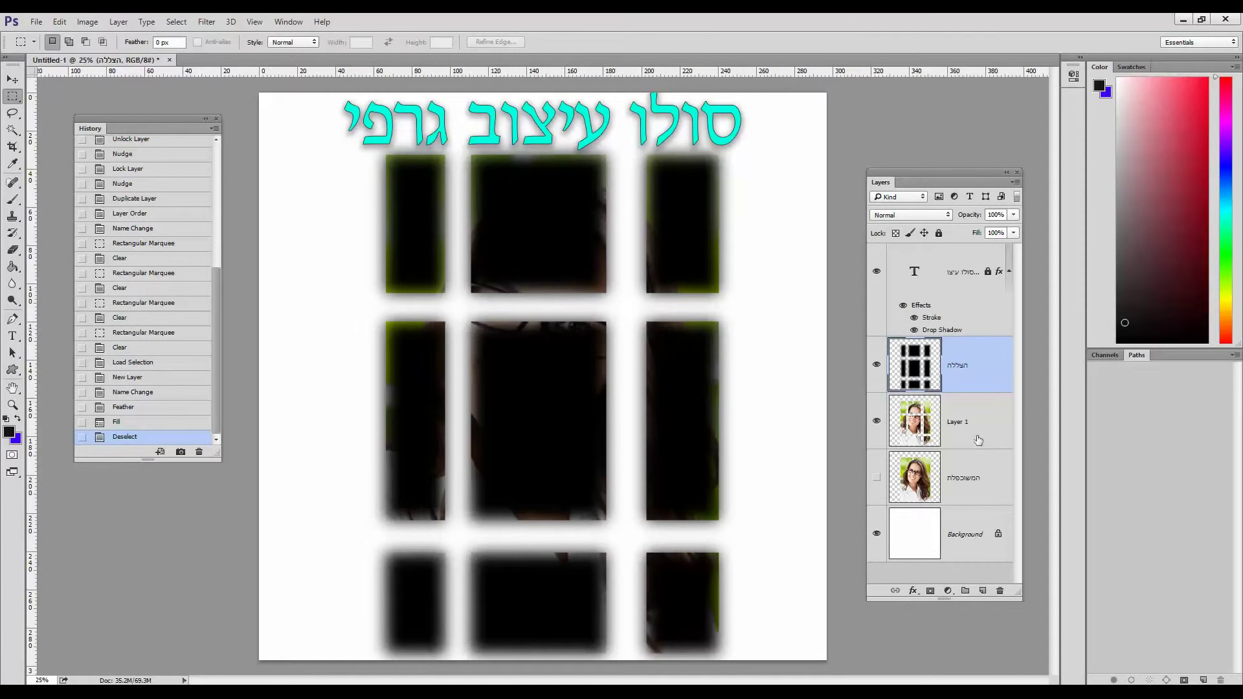
- Place Layer 1 above the הצללה shadow layer and show the hidden portrait copy המשוכפלת
left_click_drag(978, 441, 972, 350)
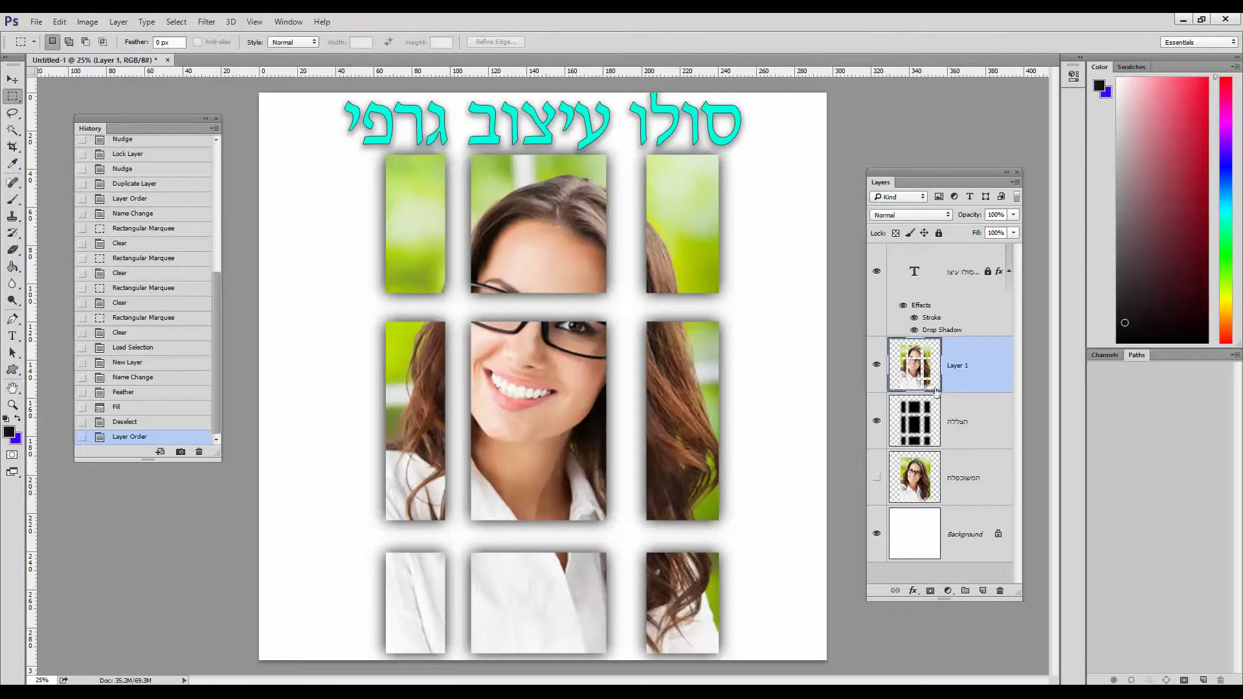
left_click(877, 479)
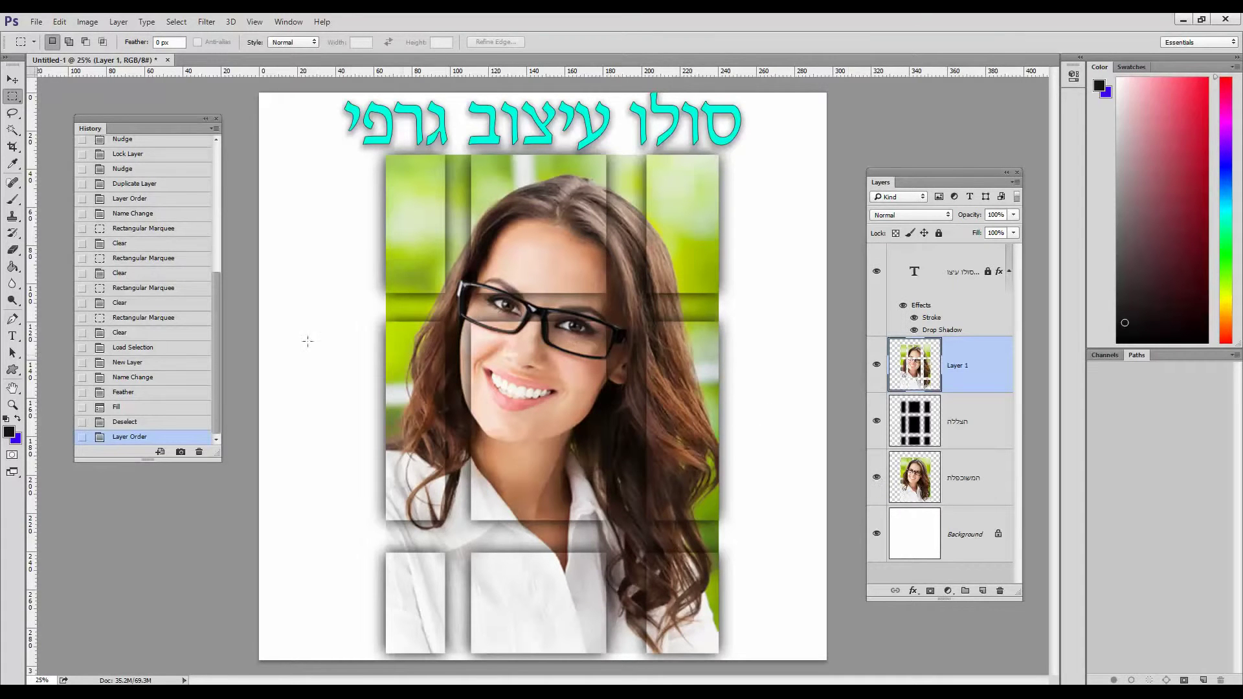
key("z")
left_click_drag(493, 382, 518, 373)
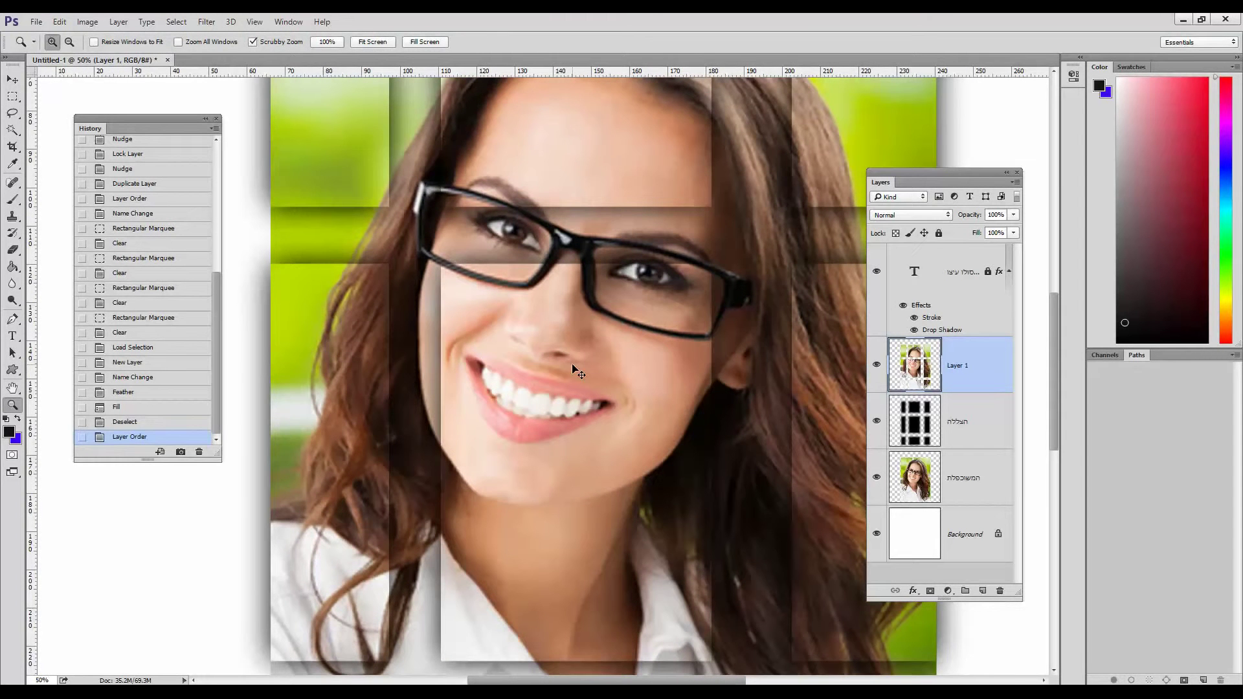
key("ctrl+0")
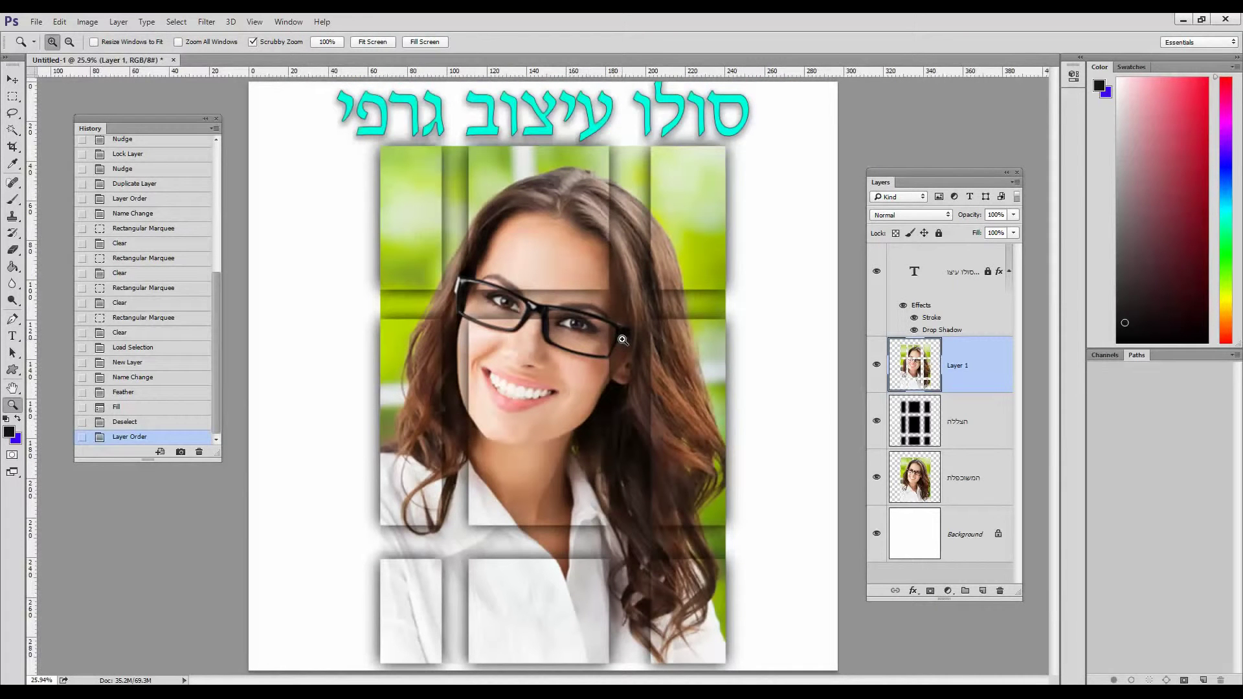
- Duplicate the הצללה layer to strengthen the shadow around the tiles
left_click(982, 425)
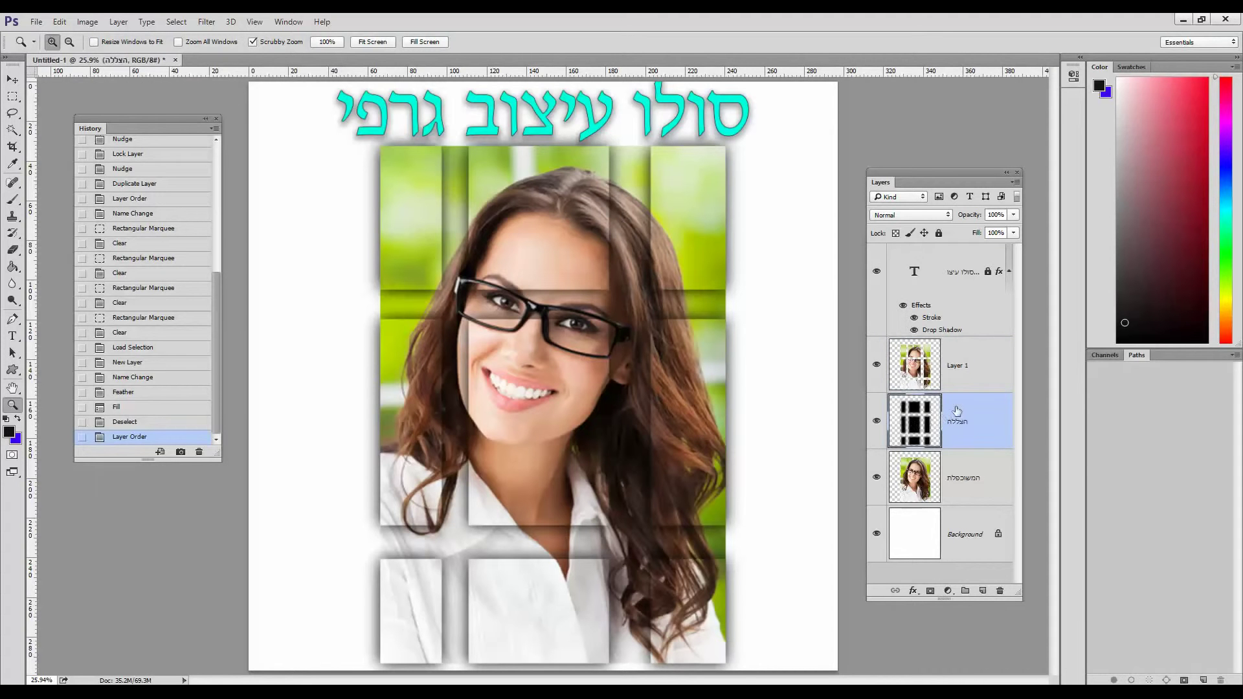
left_click_drag(957, 411, 985, 589)
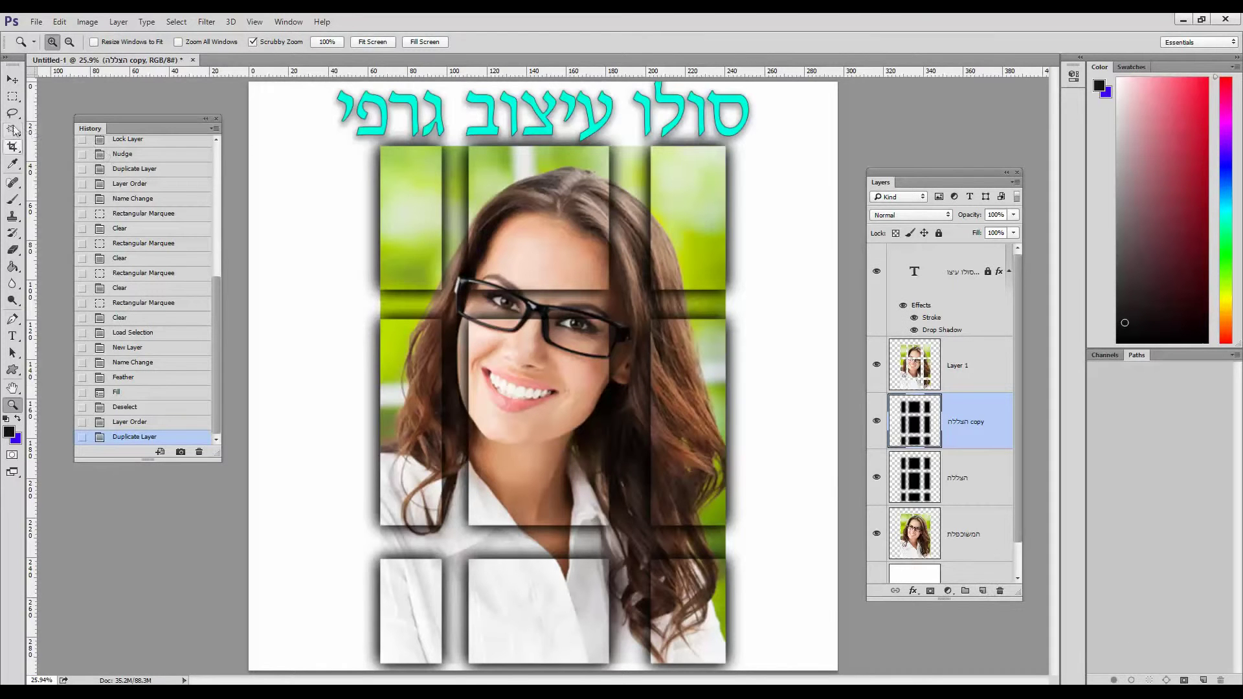
- Crop the canvas to the edges of the tiled portrait, cutting away the title and the surrounding white area
left_click(12, 147)
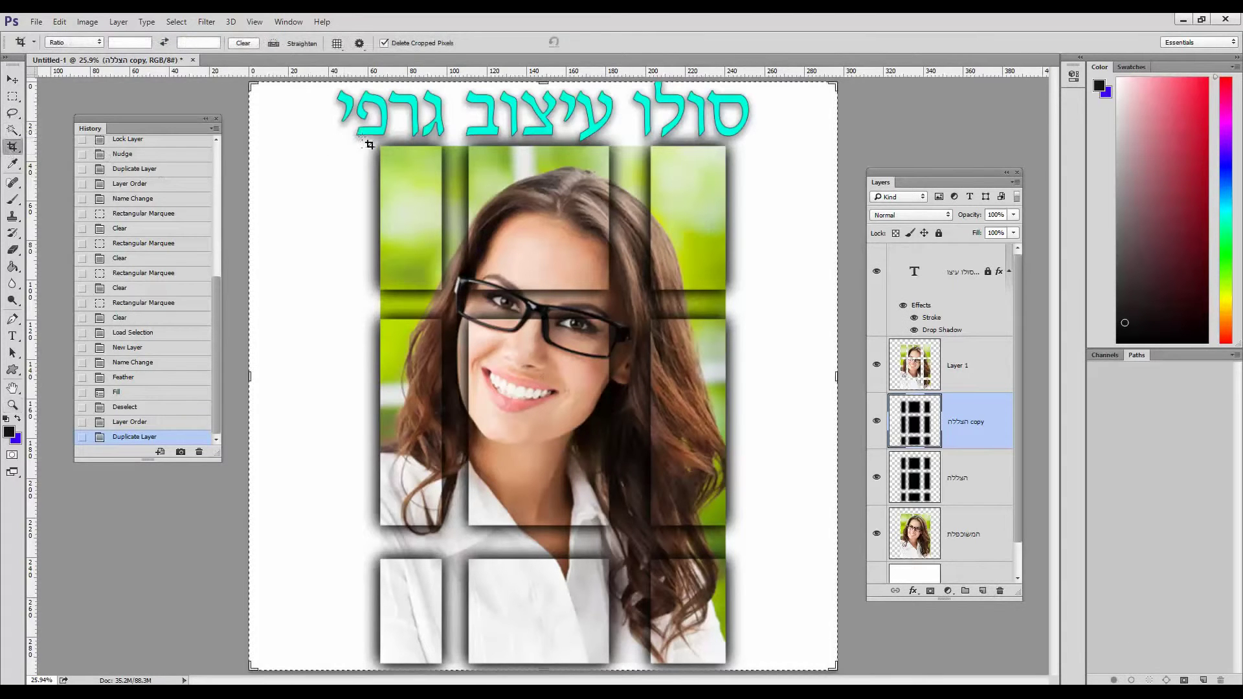
left_click_drag(380, 144, 726, 659)
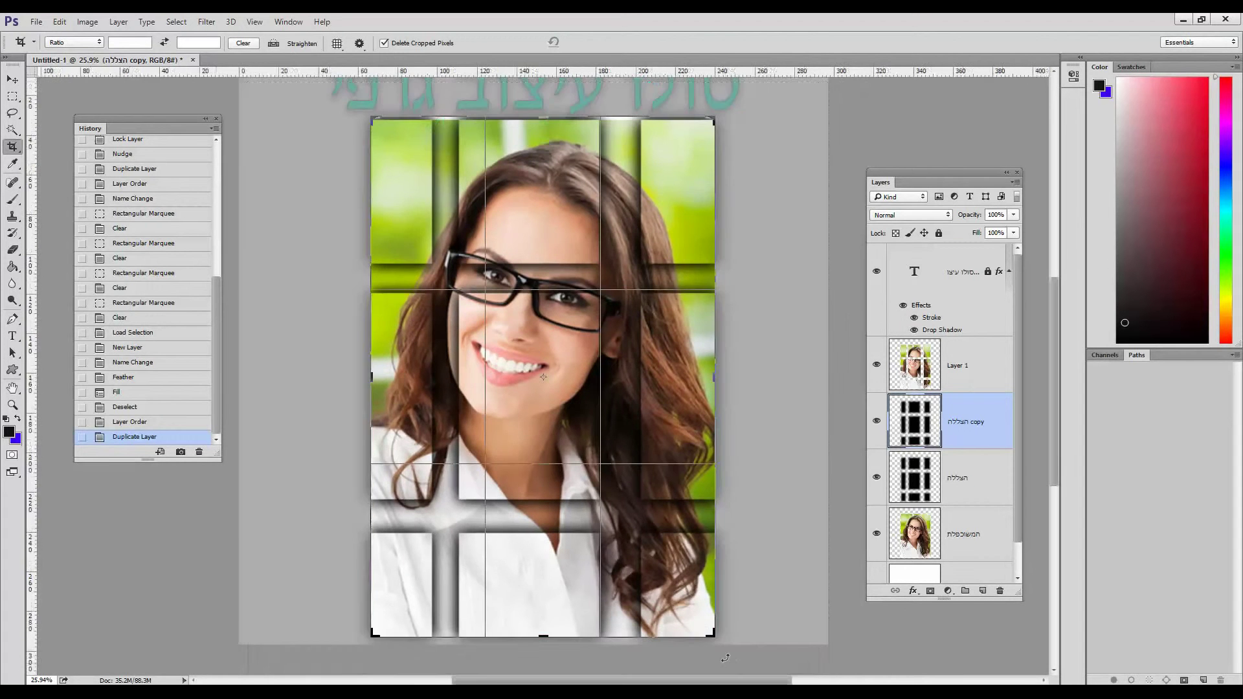
key("Return")
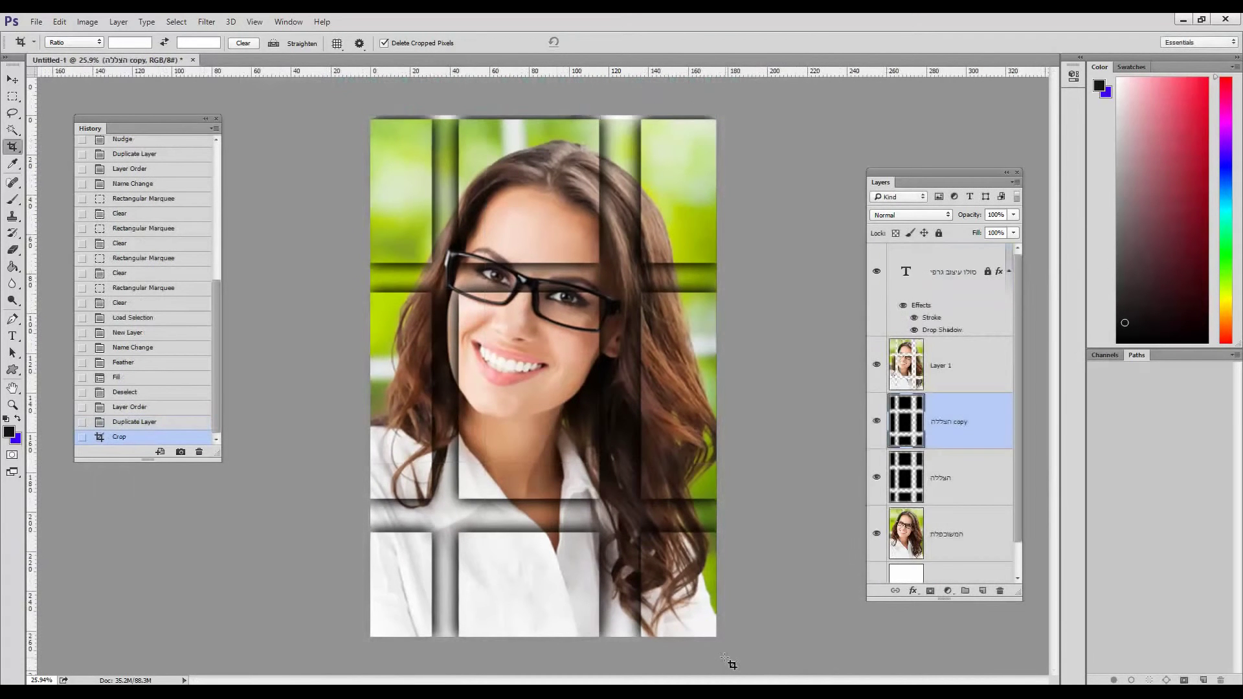
key("ctrl")
key("ctrl+plus")
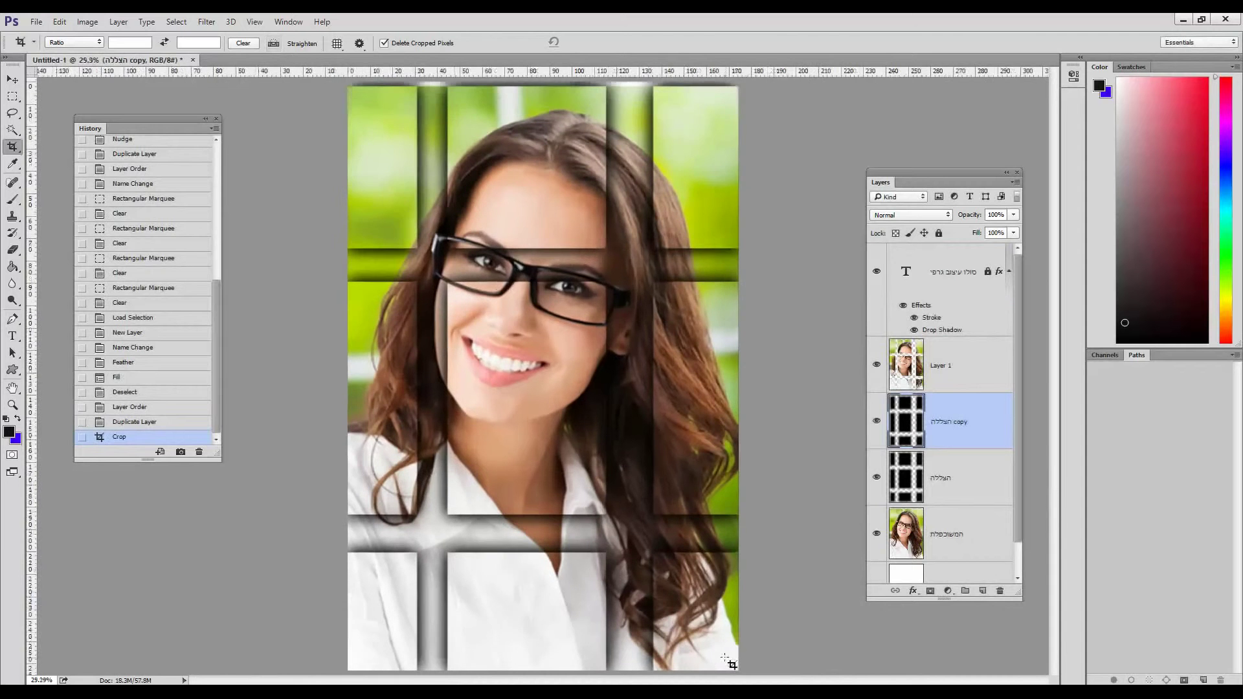
- Add a new layer above the title text layer and draw a rectangular selection around the whole picture
left_click(981, 593)
left_click_drag(972, 427, 961, 258)
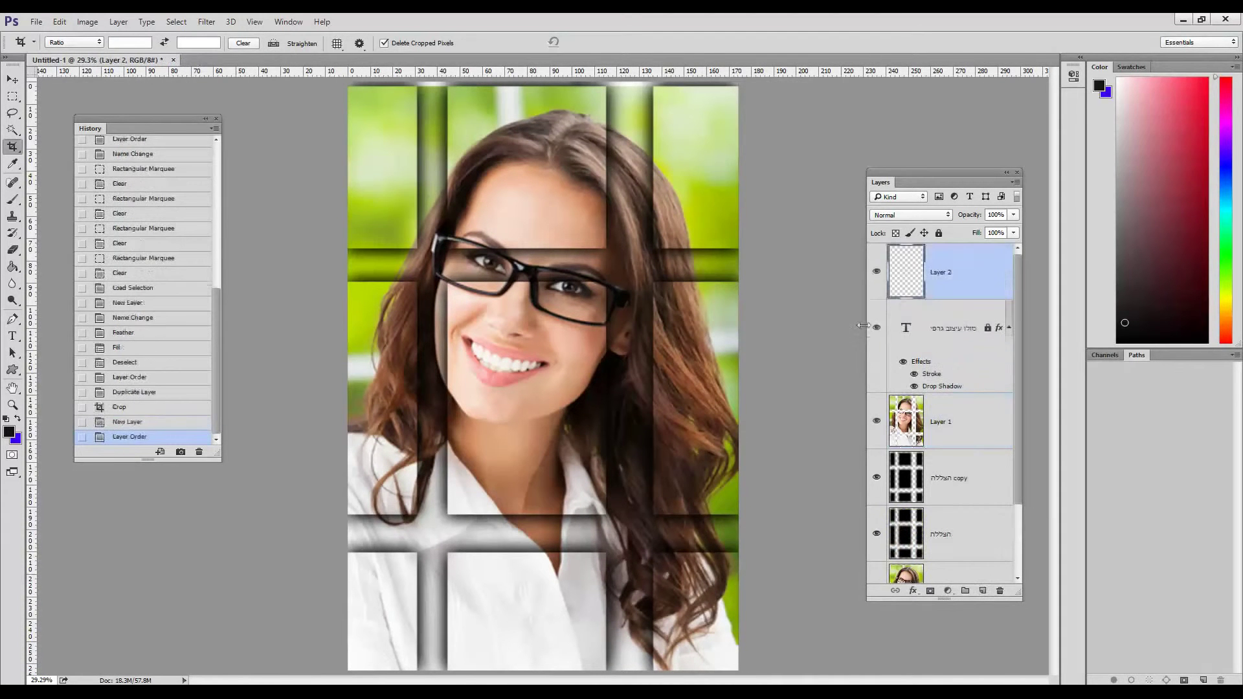
left_click(12, 96)
left_click_drag(349, 89, 751, 678)
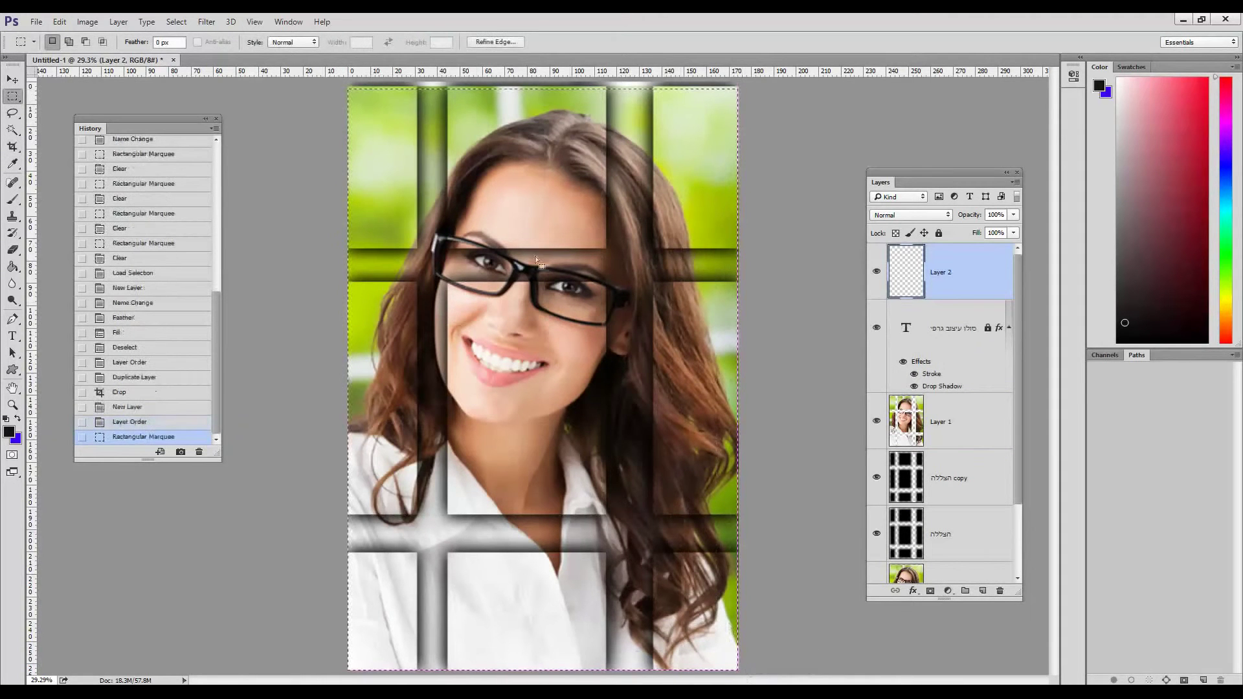
- Stroke the selection on Layer 2 with a 100 px black line centered on the edge, and deselect
left_click(55, 26)
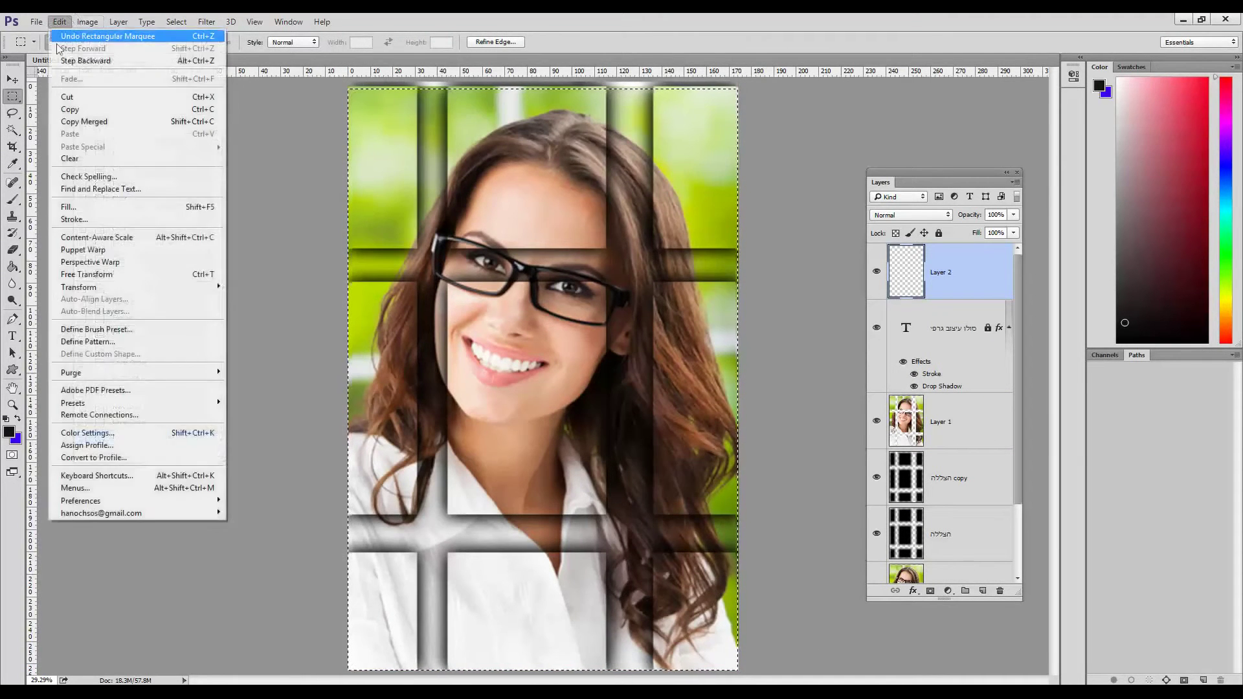
left_click(74, 214)
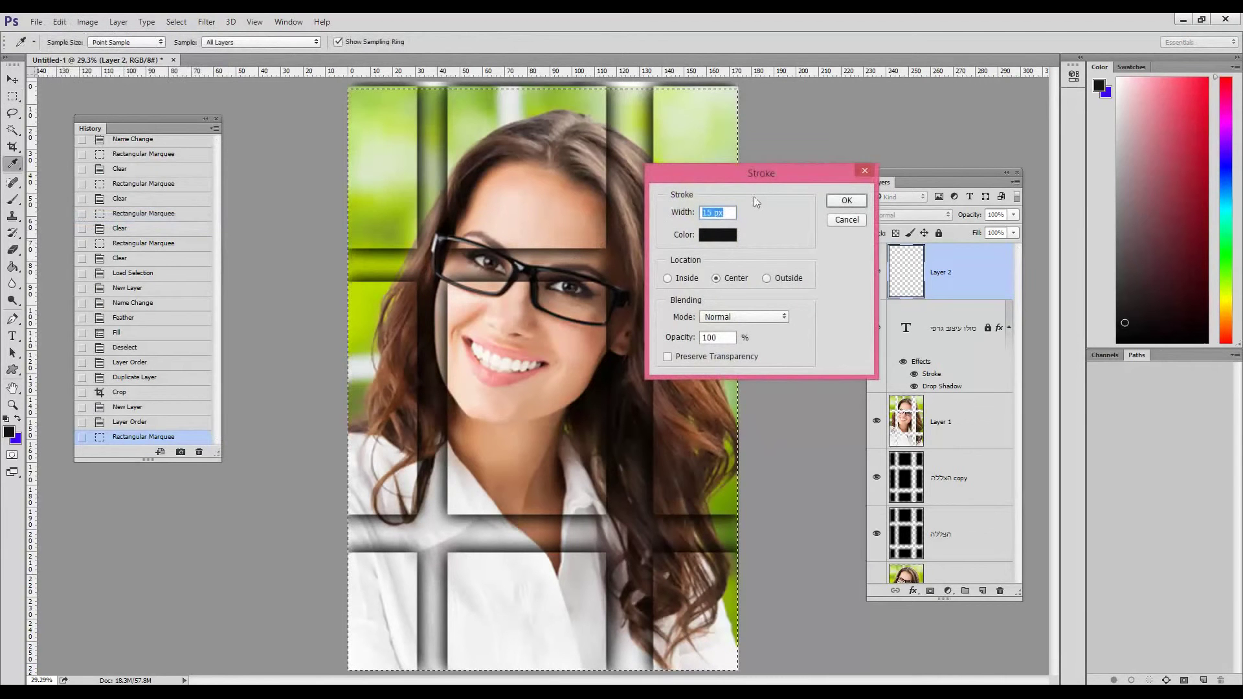
left_click_drag(764, 175, 834, 155)
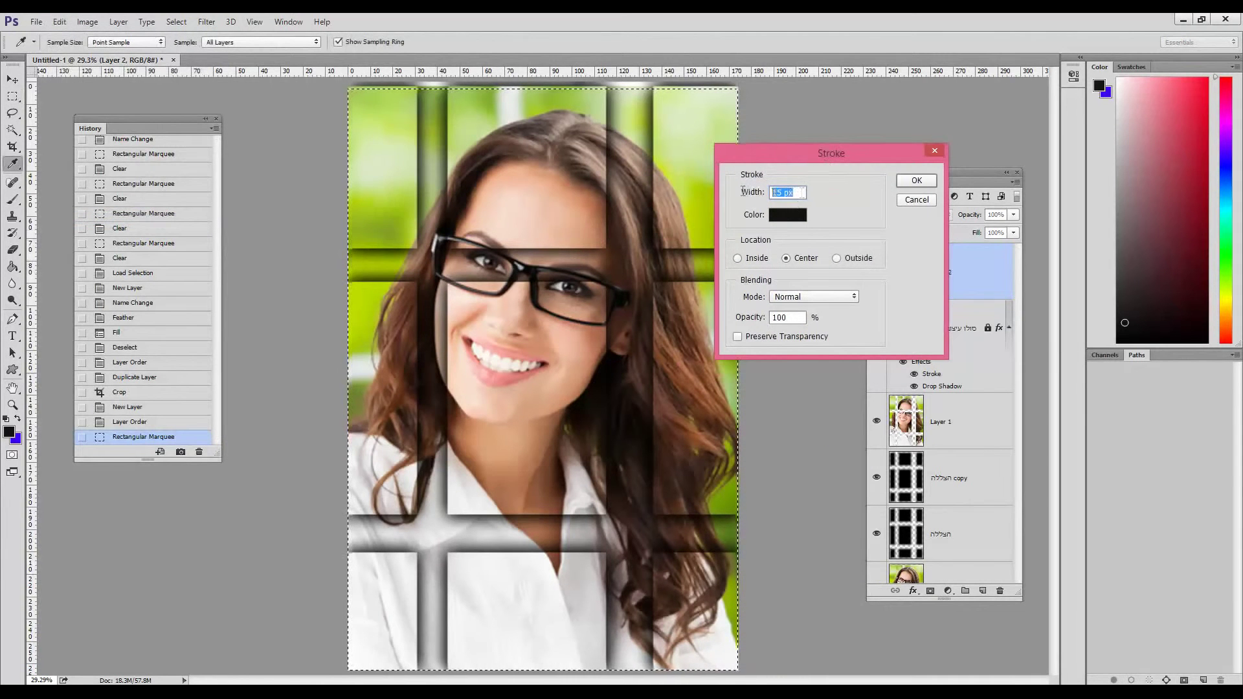
type("100")
key("Return")
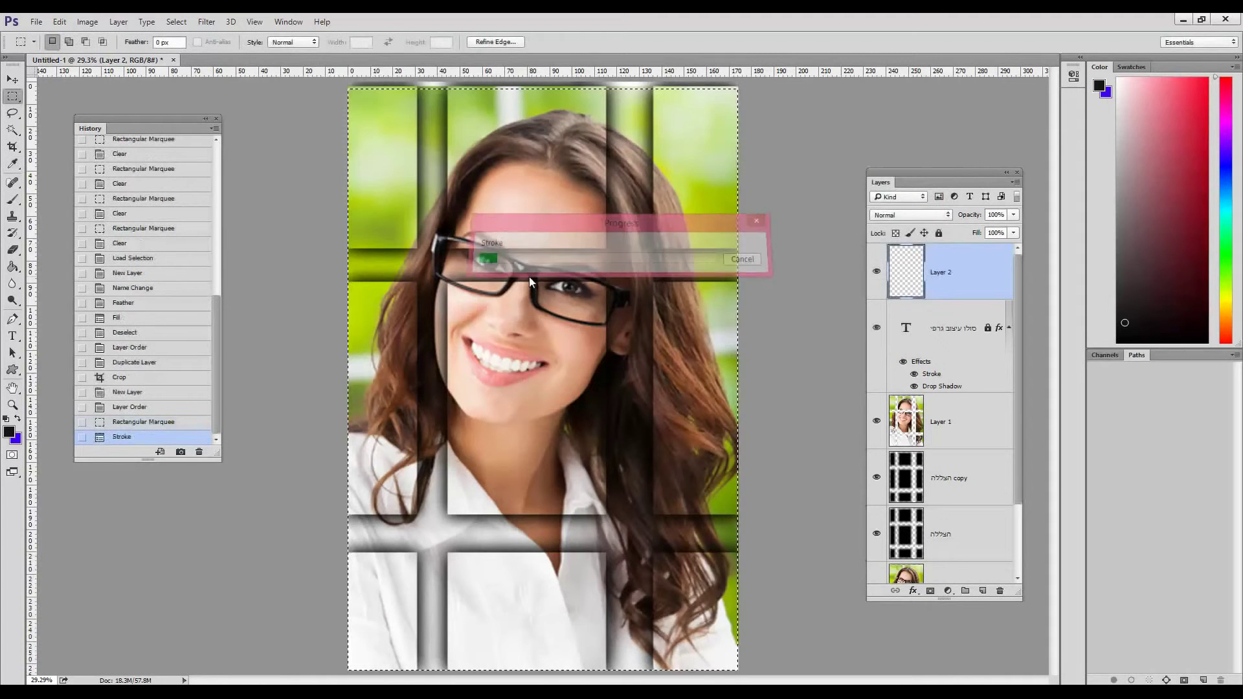
key("ctrl+d")
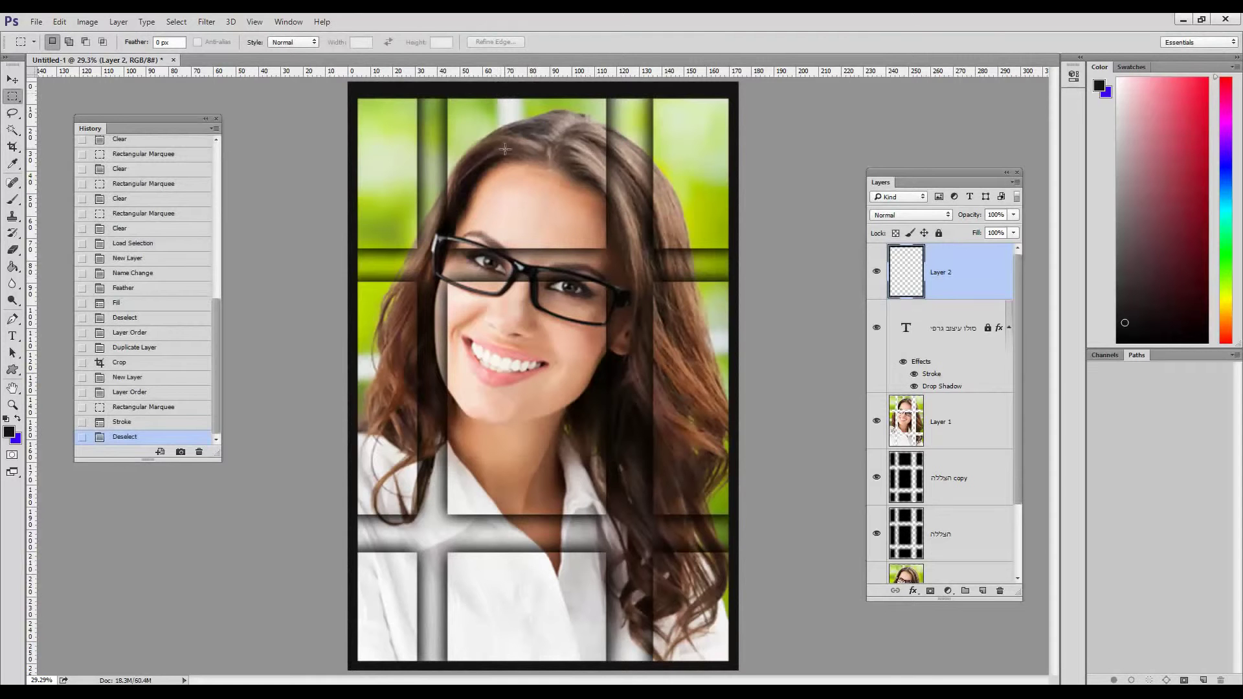
- Undo the black stroke, stroke the same selection with white (ffffff) at 100 px width instead, and deselect
key("ctrl+z")
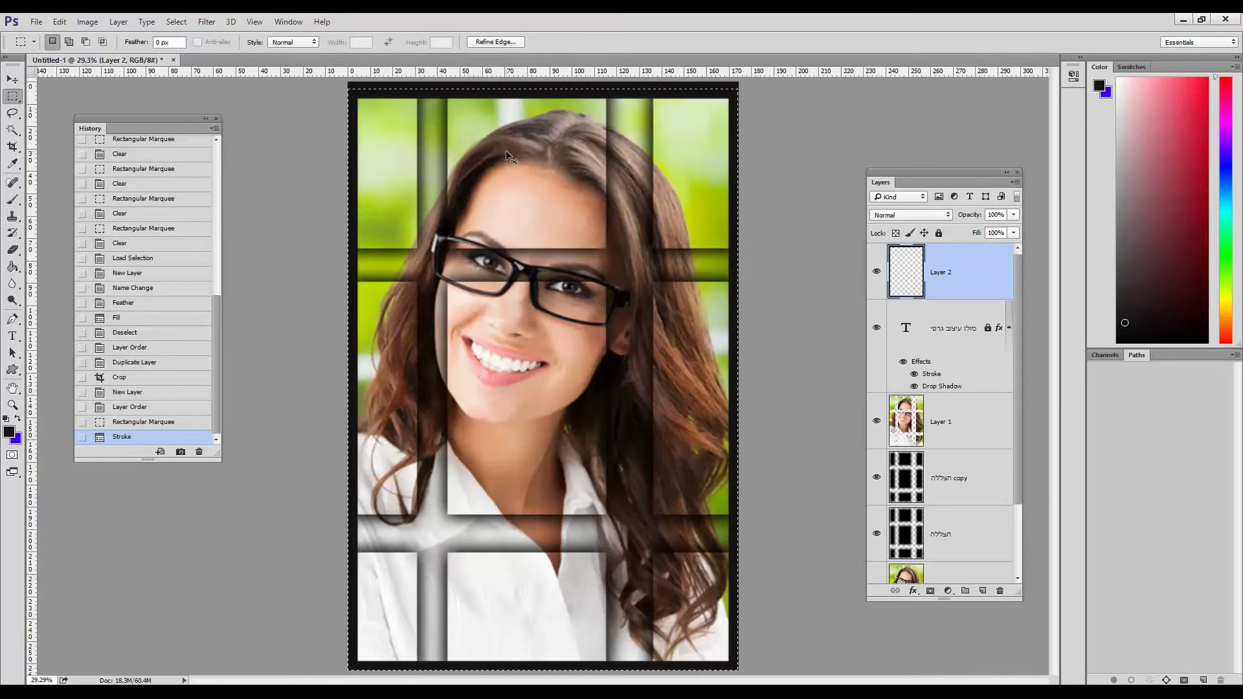
key("ctrl+alt+z")
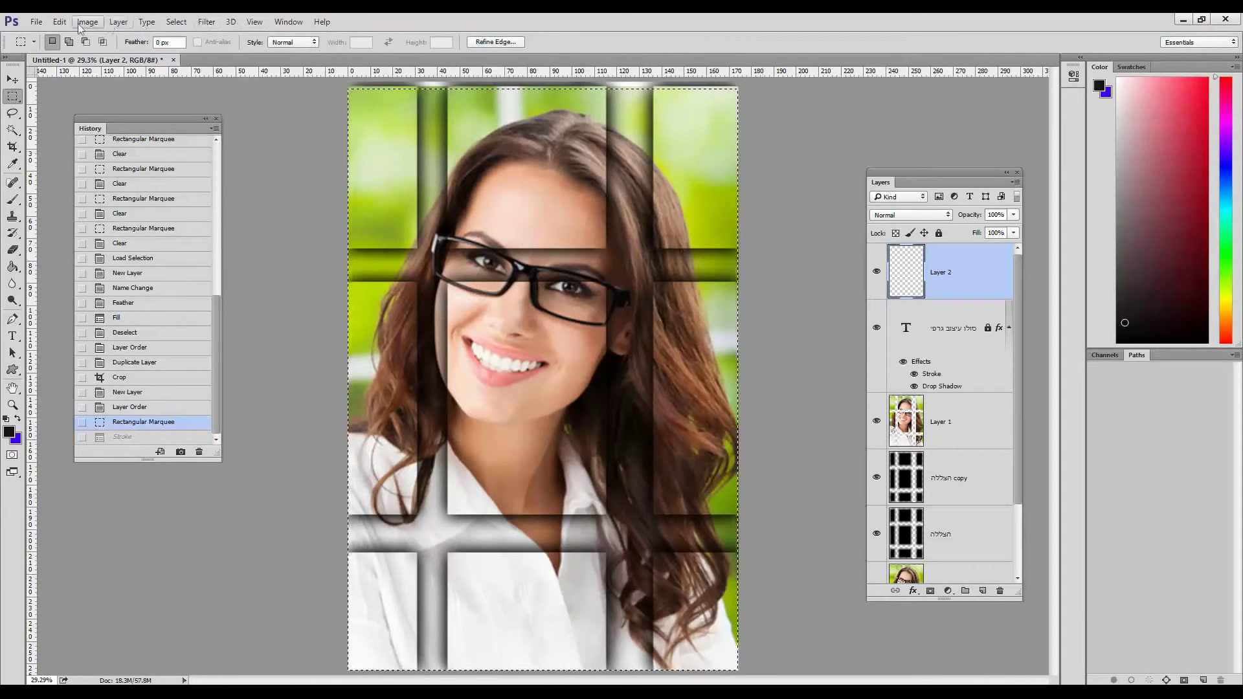
left_click(59, 22)
left_click(82, 221)
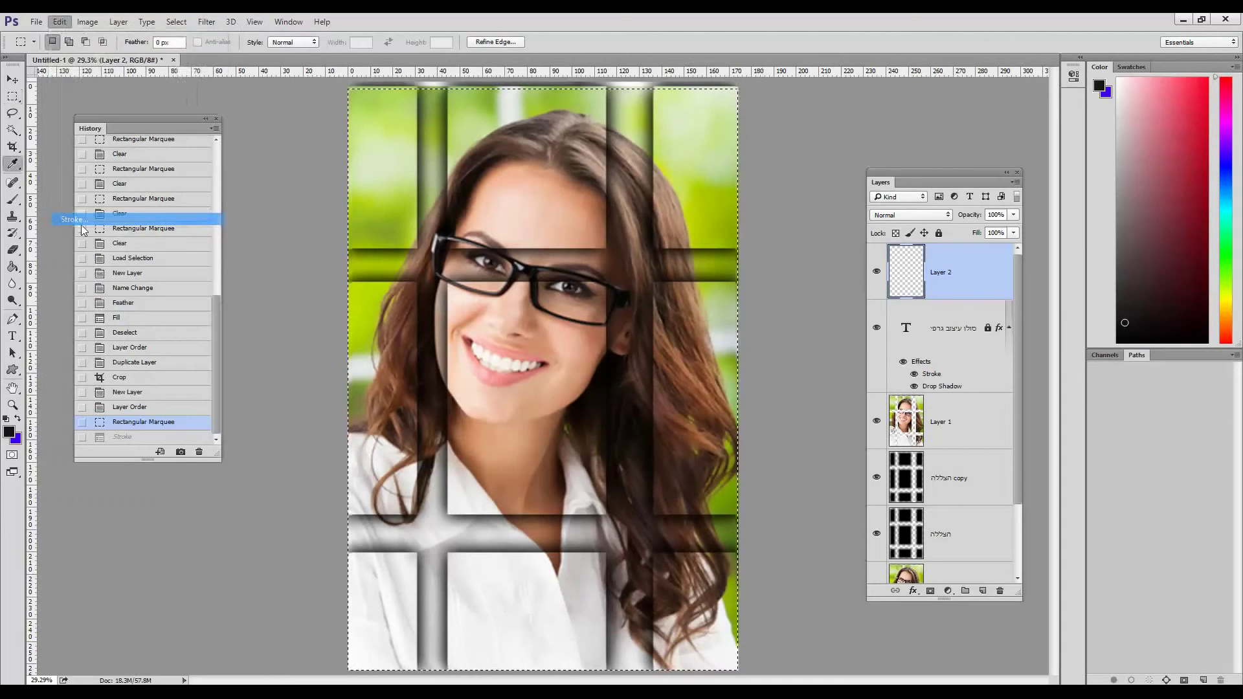
left_click(793, 214)
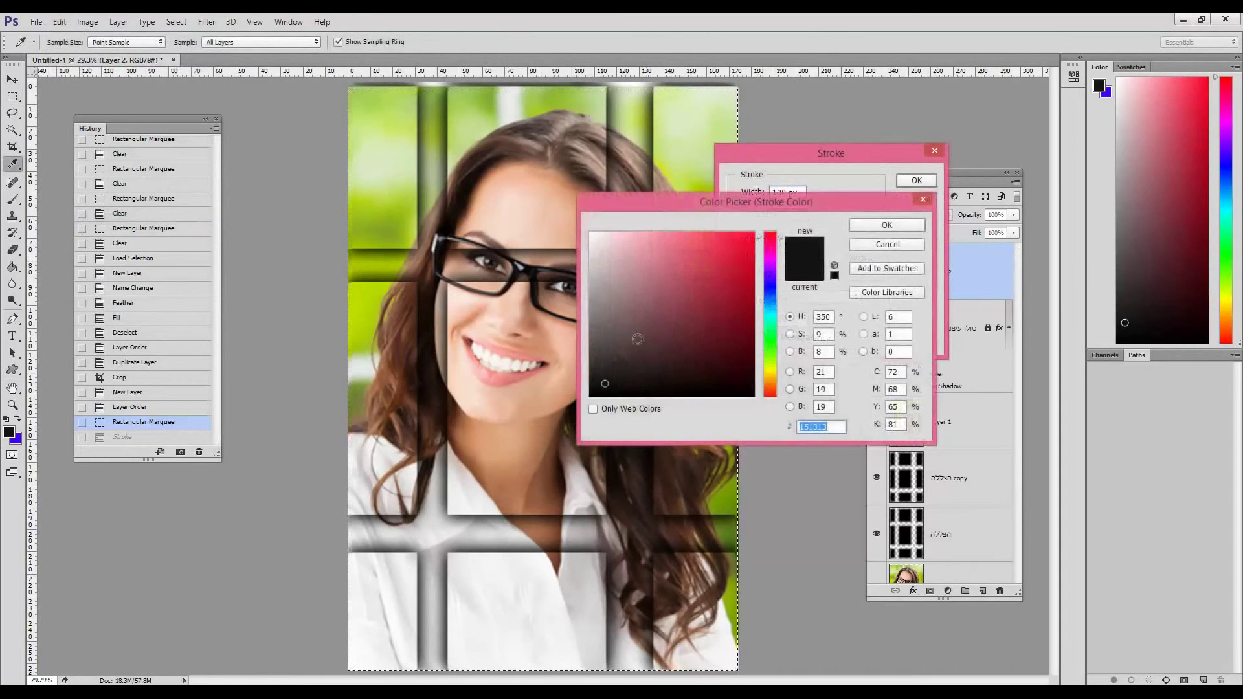
left_click(591, 234)
left_click(898, 227)
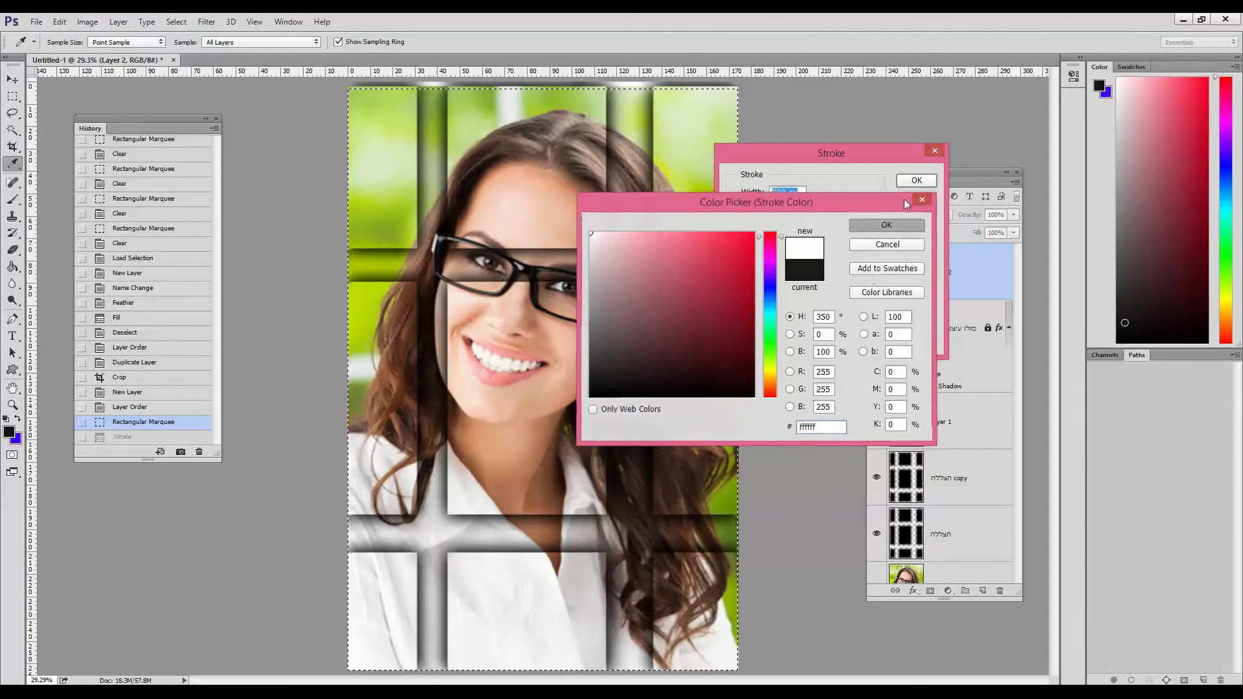
left_click(916, 181)
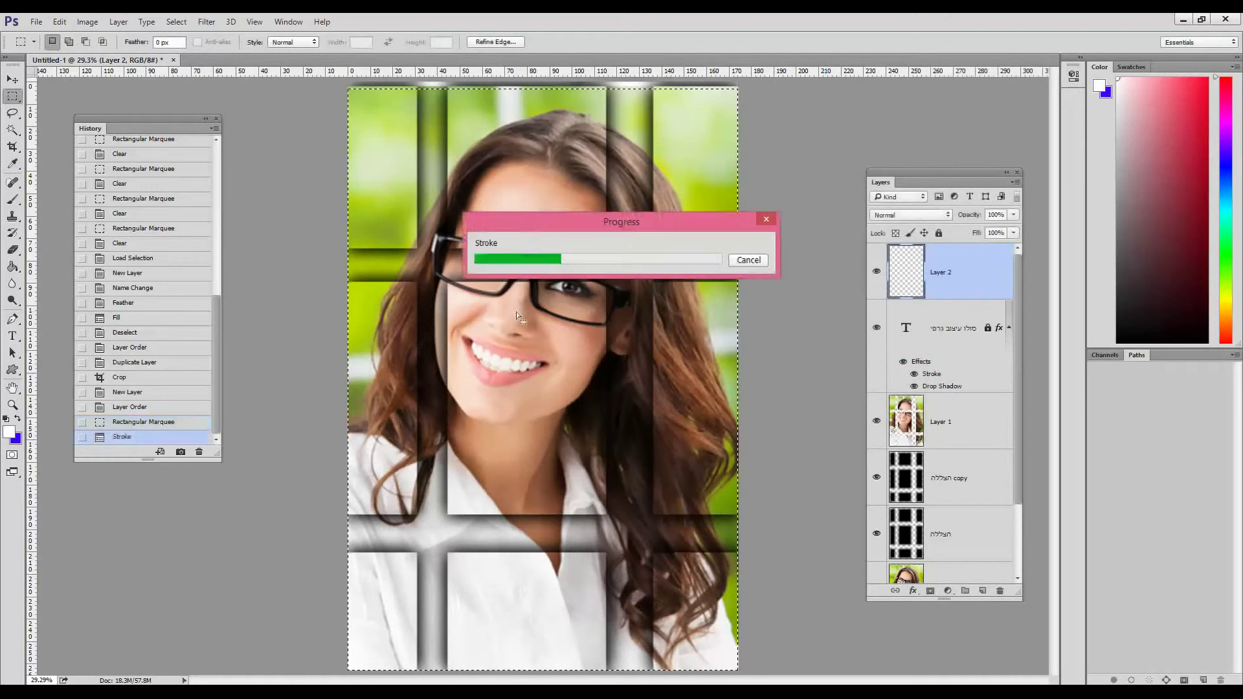
key("ctrl+d")
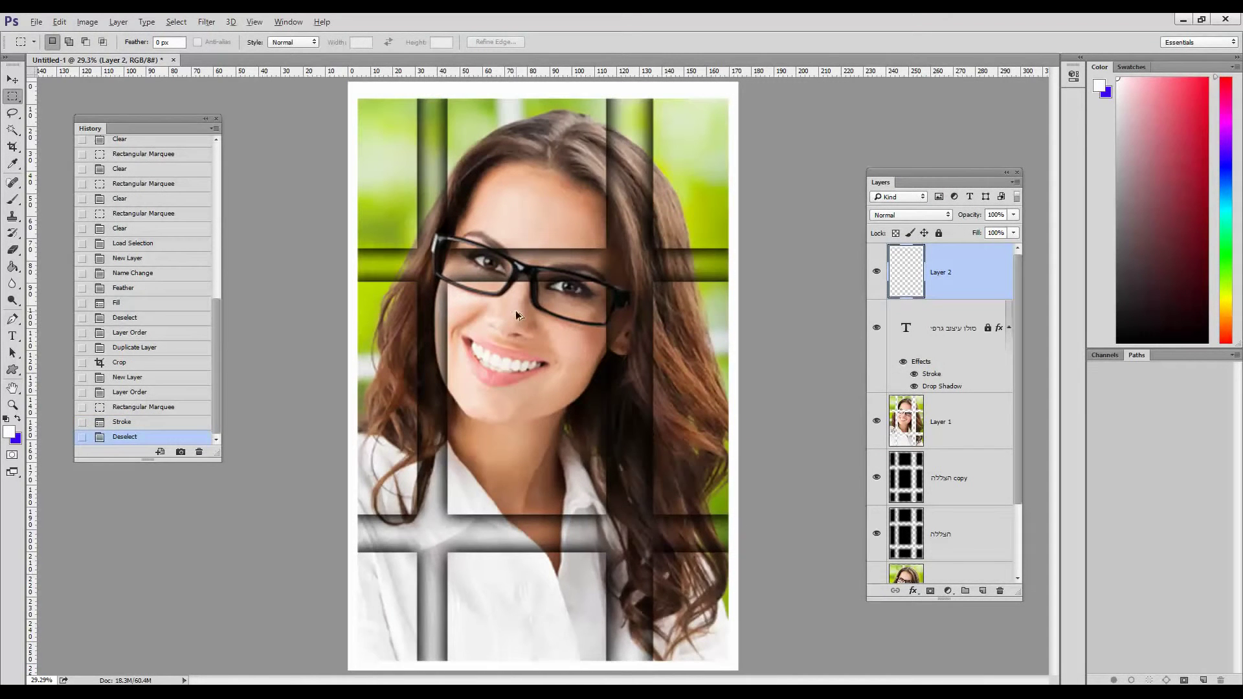
- Delete Layer 2 with the white stroke frame and clear the selection
key("ctrl+z")
mouse_move(952, 284)
left_mouse_down()
mouse_move(926, 336)
mouse_move(1011, 568)
mouse_move(1000, 591)
left_mouse_up()
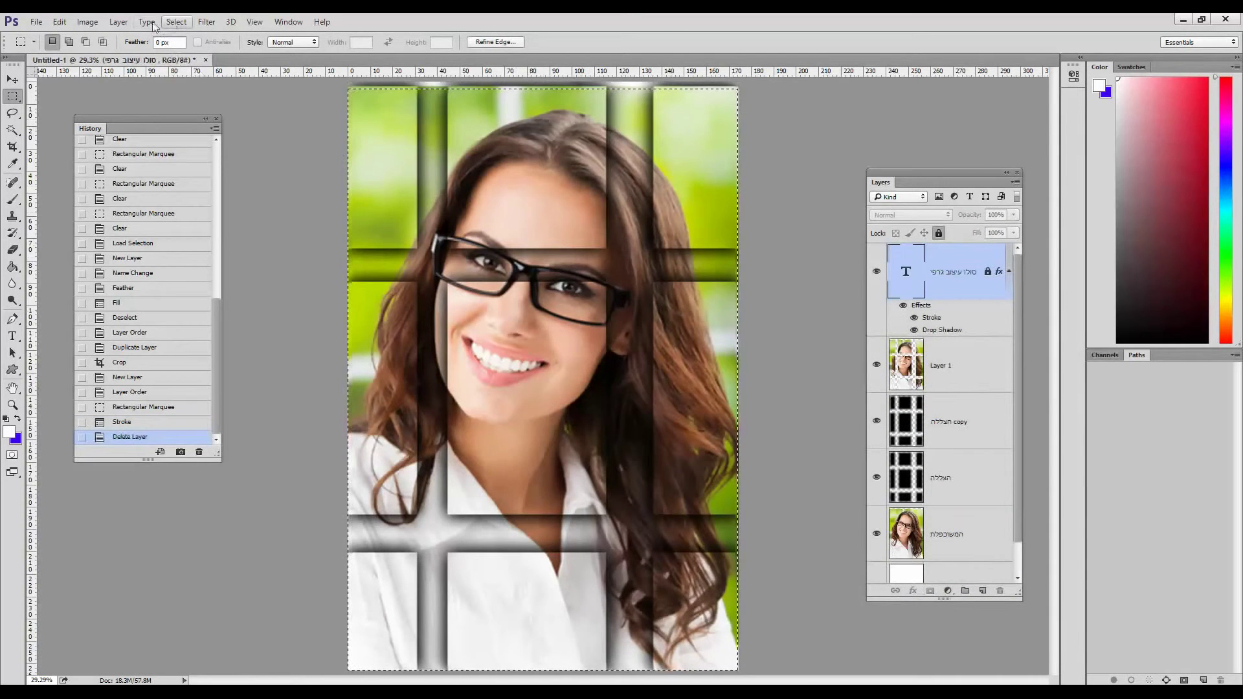
key("ctrl+d")
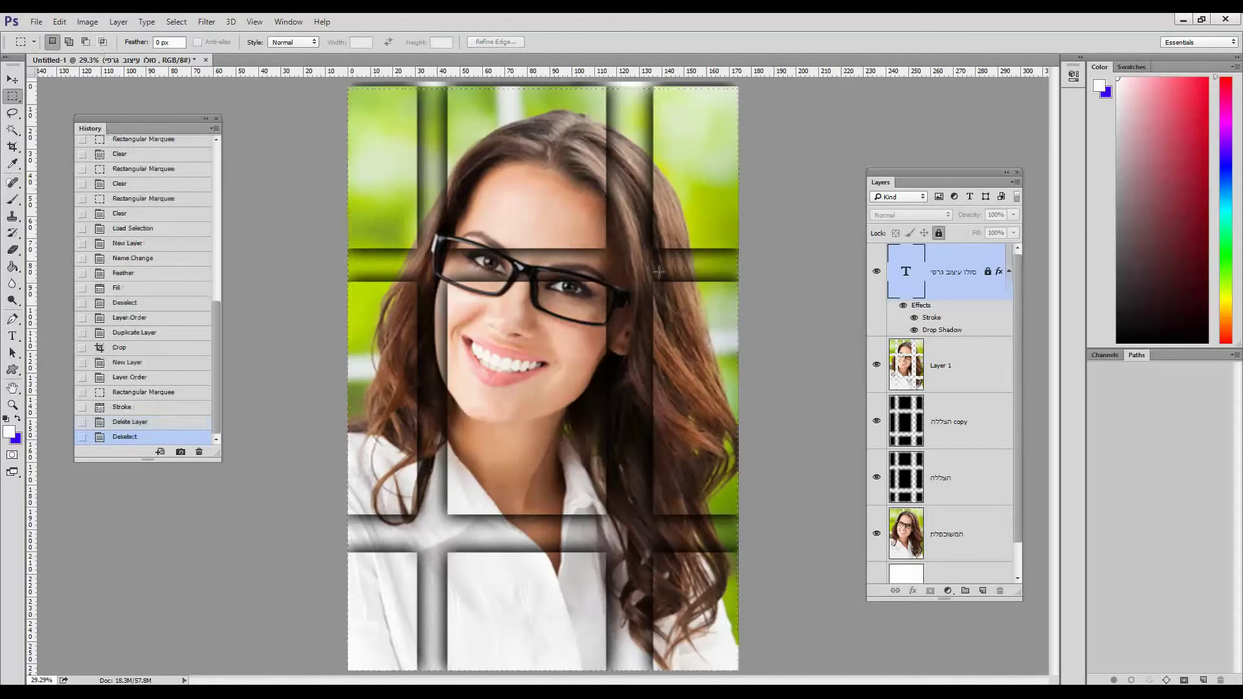
- Add a new layer above the title text, fill the entire canvas with White at 100% opacity, and deselect
left_click(983, 590)
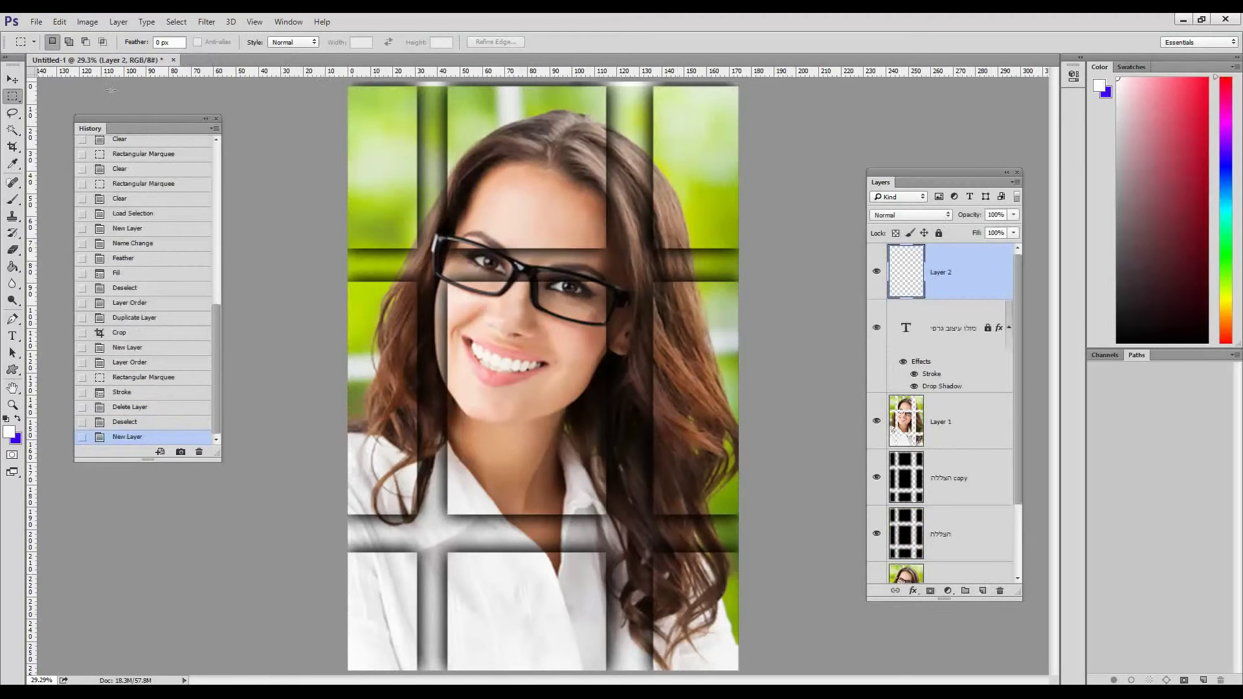
key("ctrl+a")
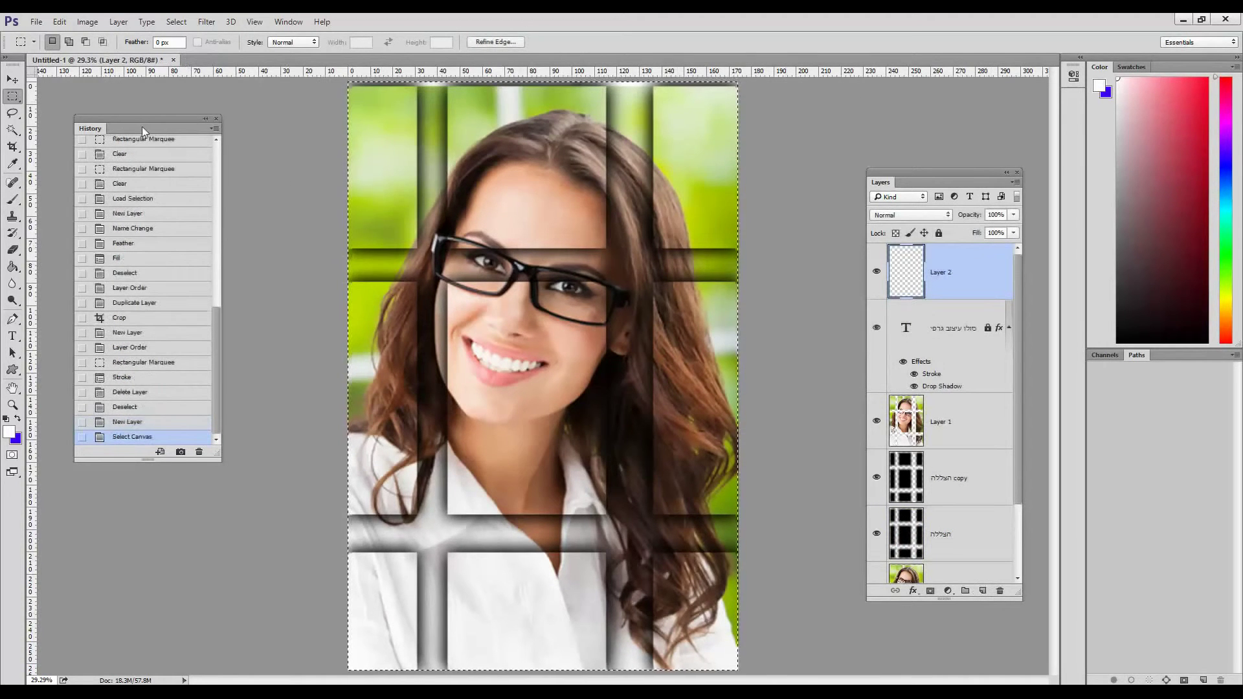
left_click(59, 22)
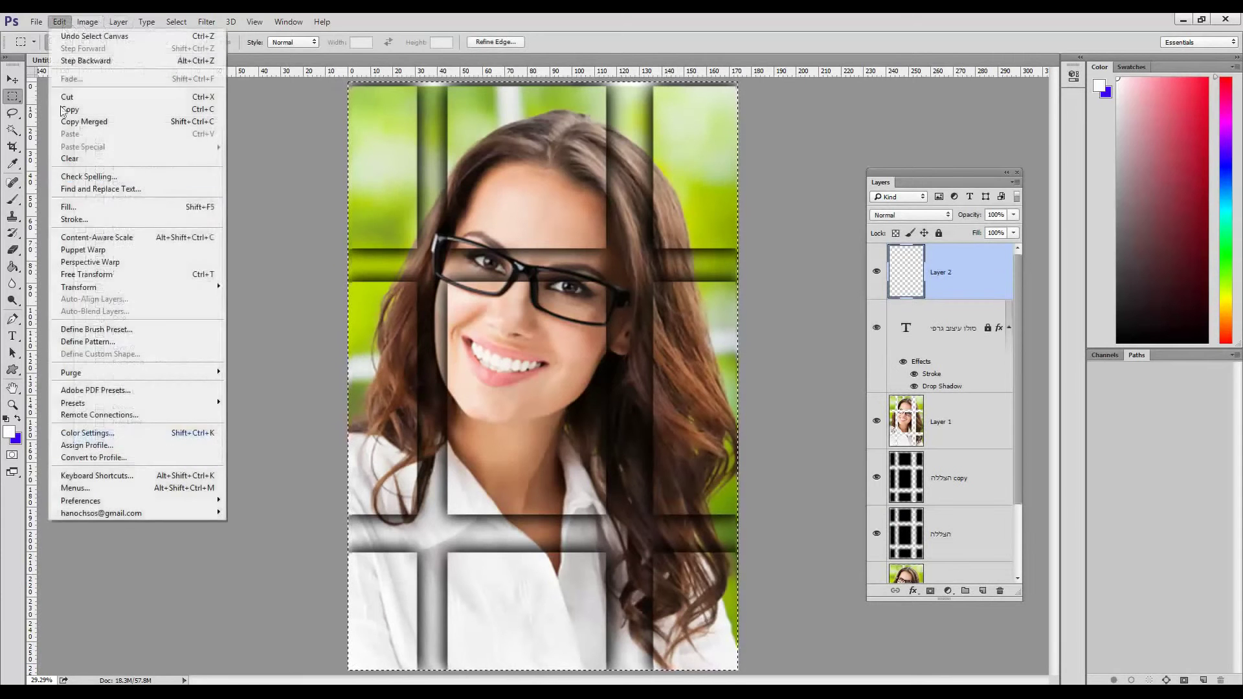
left_click(67, 206)
left_click(508, 207)
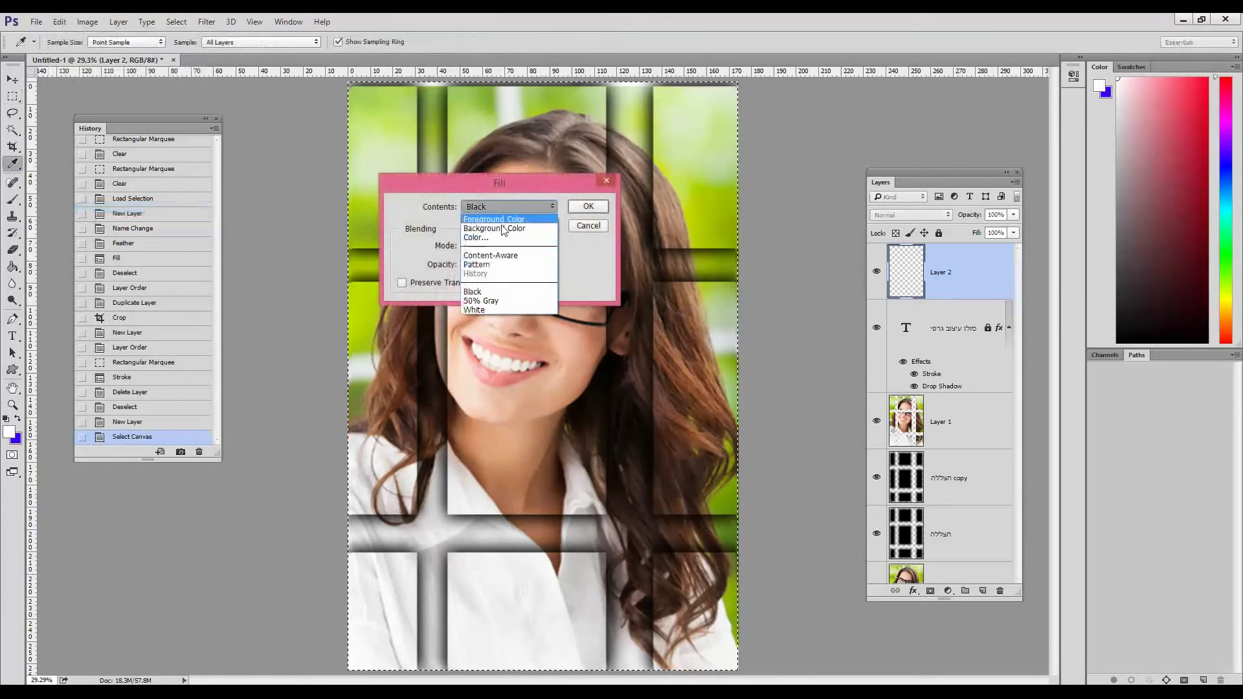
left_click(481, 308)
left_click(588, 207)
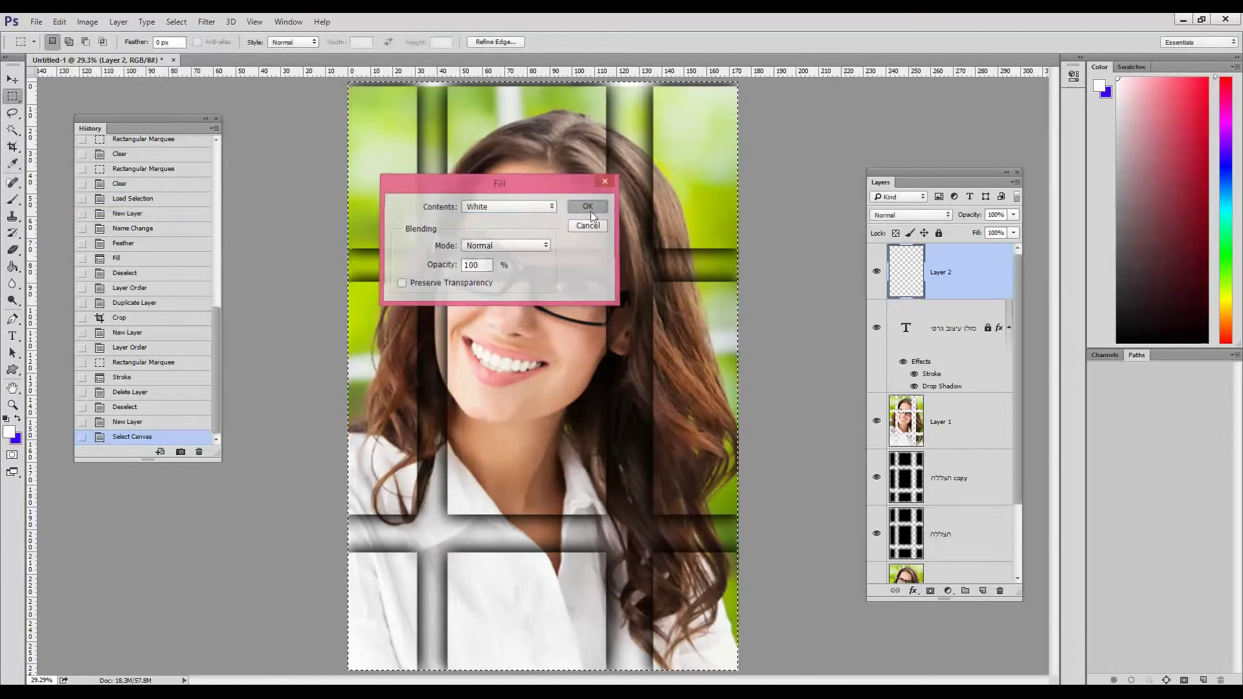
left_click(176, 22)
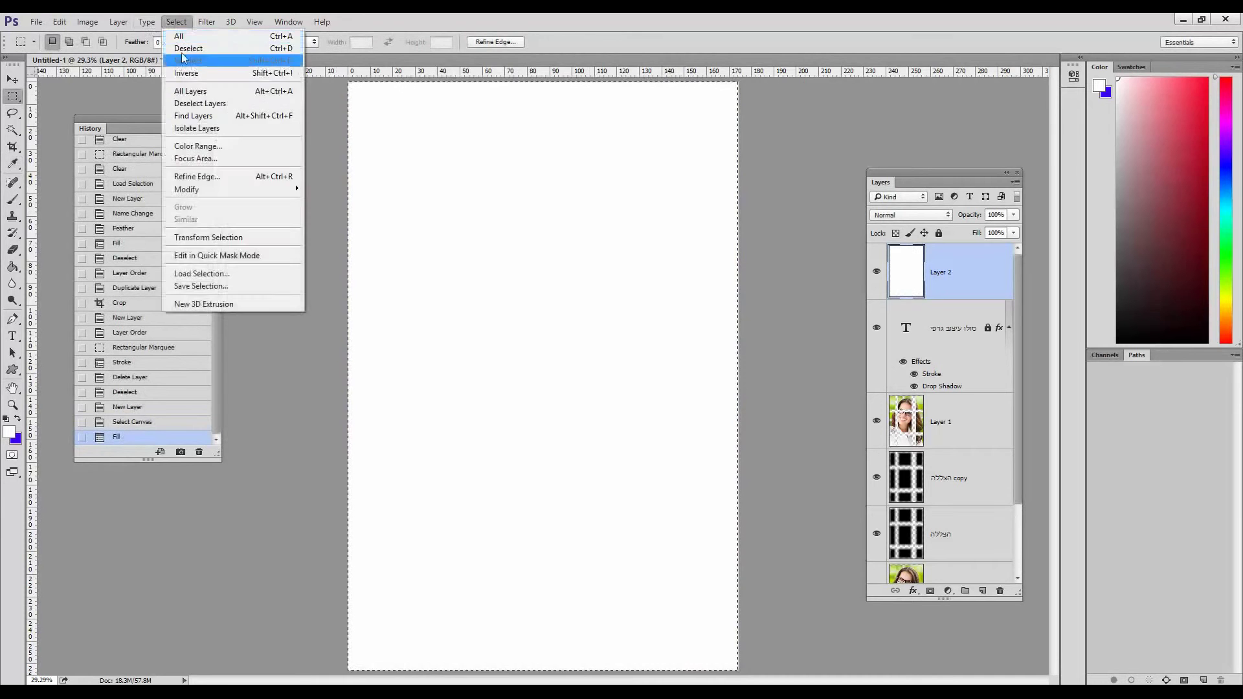
left_click(188, 43)
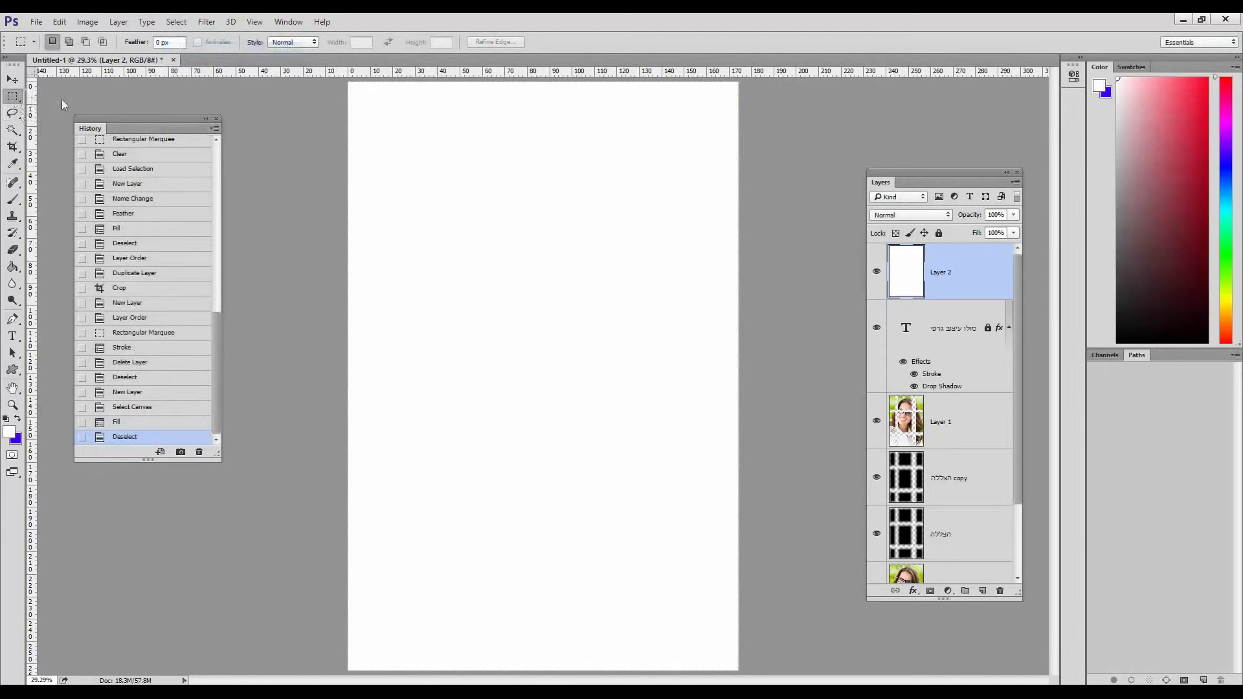
- Draw a rectangular selection slightly inside the canvas edges and feather it by 185 pixels
left_click(13, 98)
left_click(71, 95)
left_click_drag(376, 105, 714, 651)
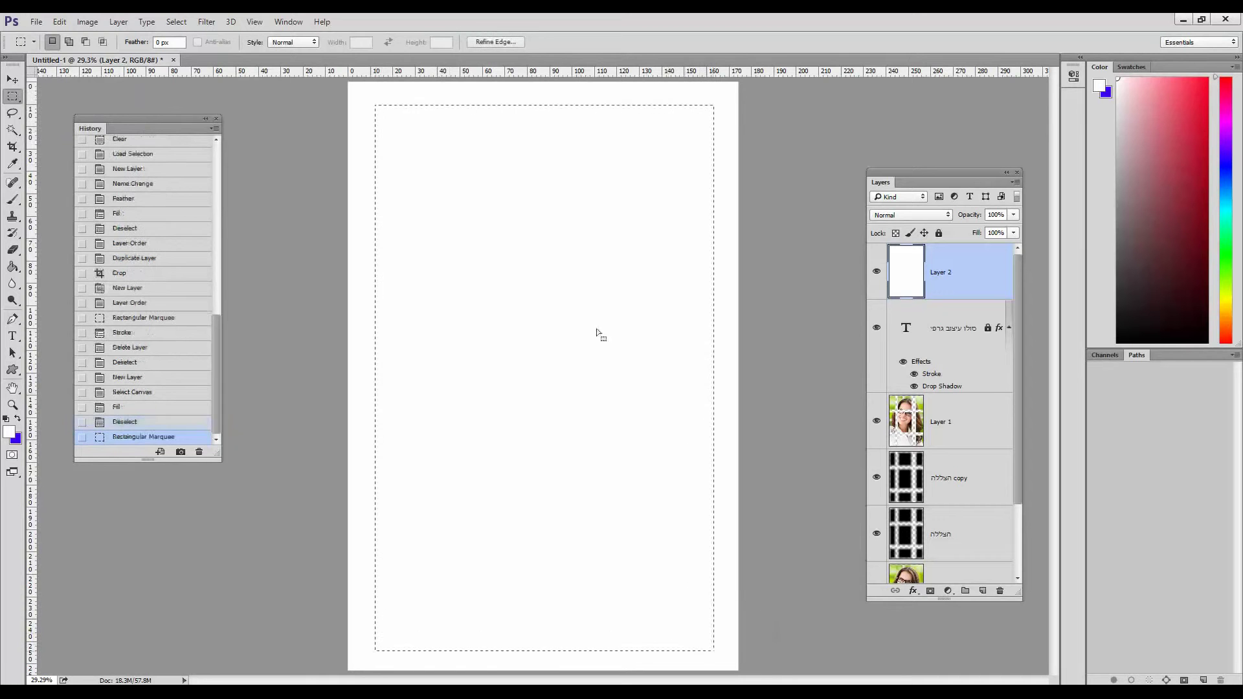
right_click(541, 192)
left_click(577, 231)
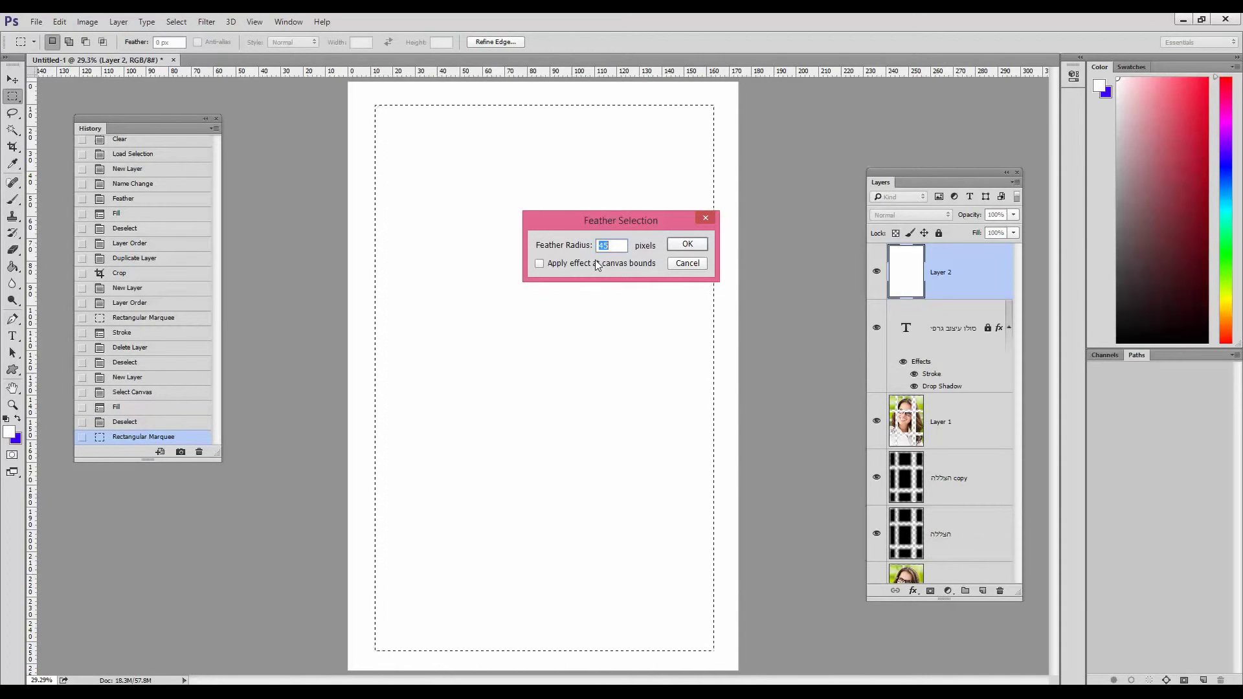
type("185")
key("Return")
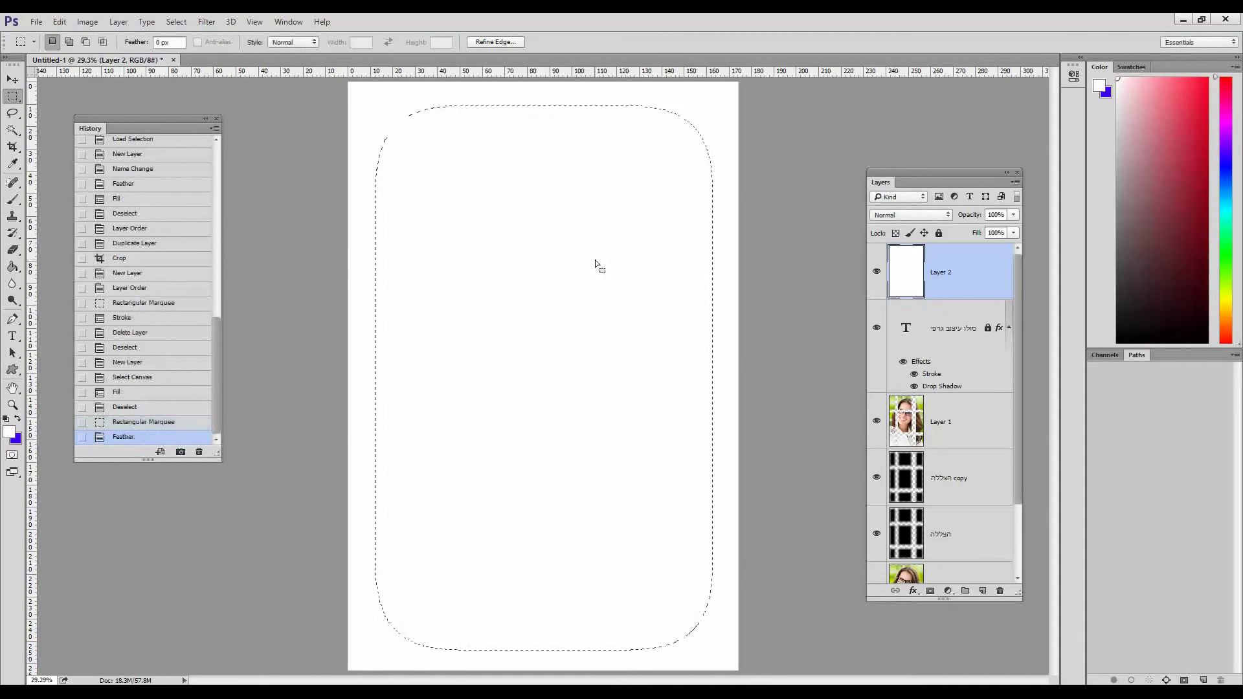
- Clear the feathered area of the white layer twice to leave a soft white frame, and deselect
key("Delete")
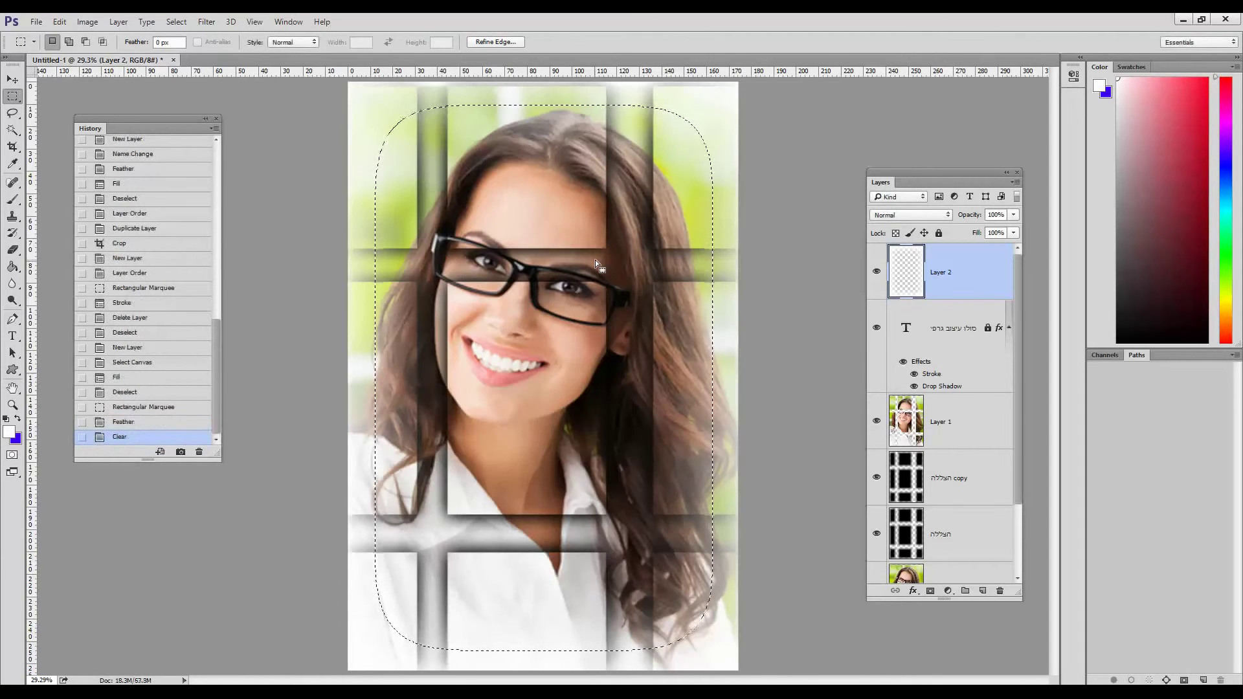
key("Delete")
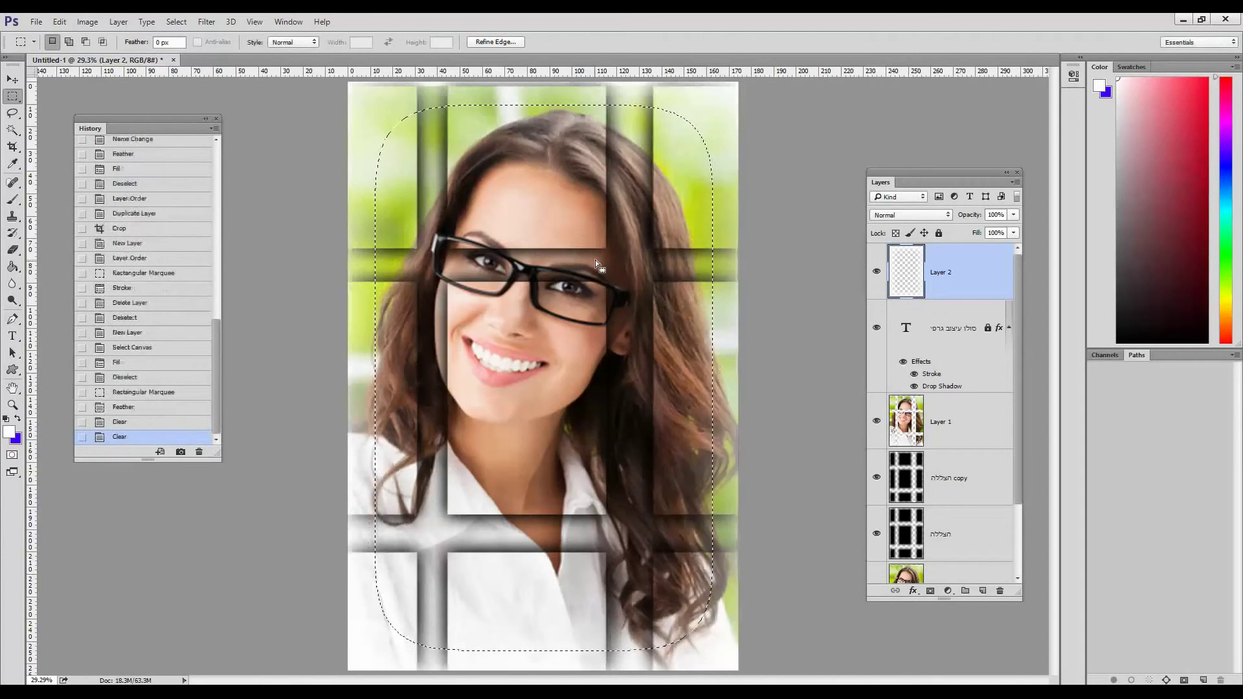
key("ctrl+d")
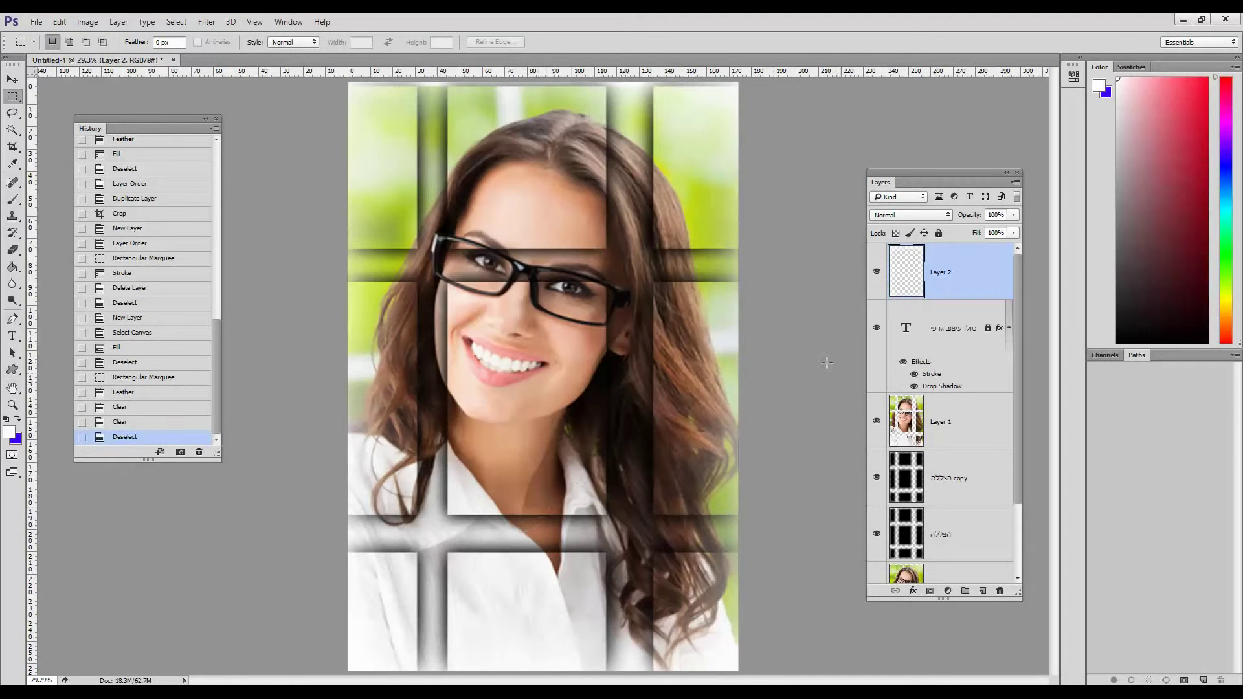
- Step back through the document history to discard the white frame layer and the earlier stroke frame
left_click(137, 334)
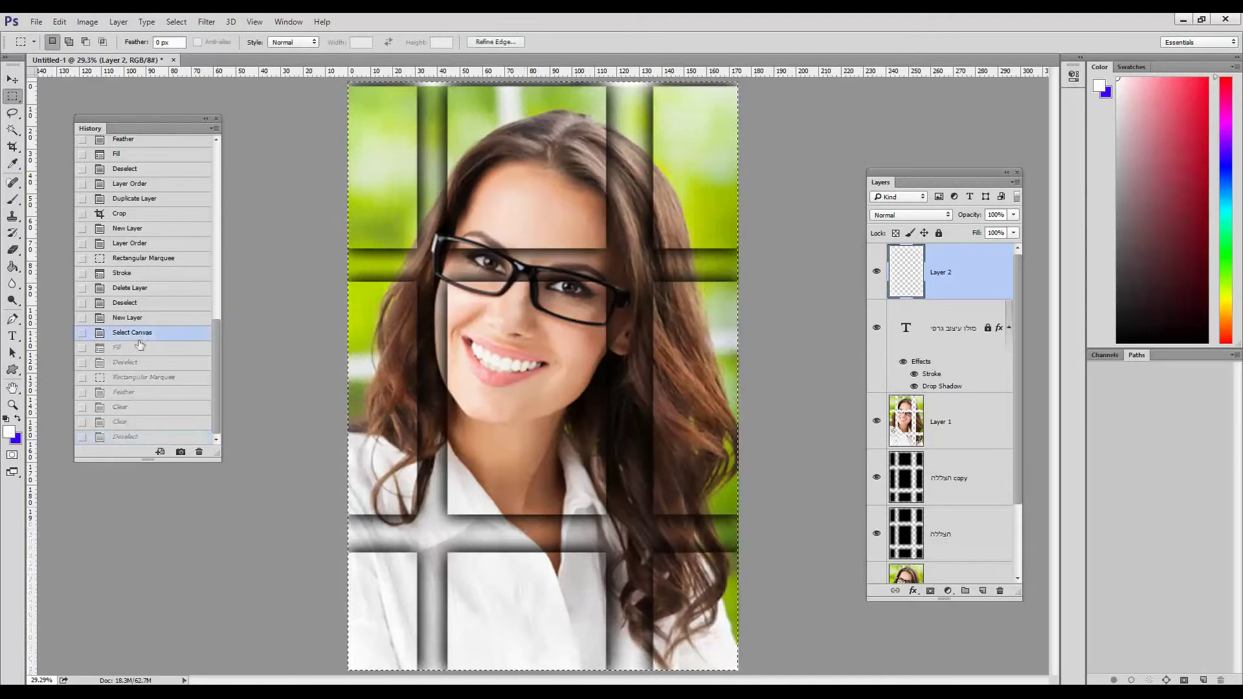
left_click(155, 288)
left_click(162, 258)
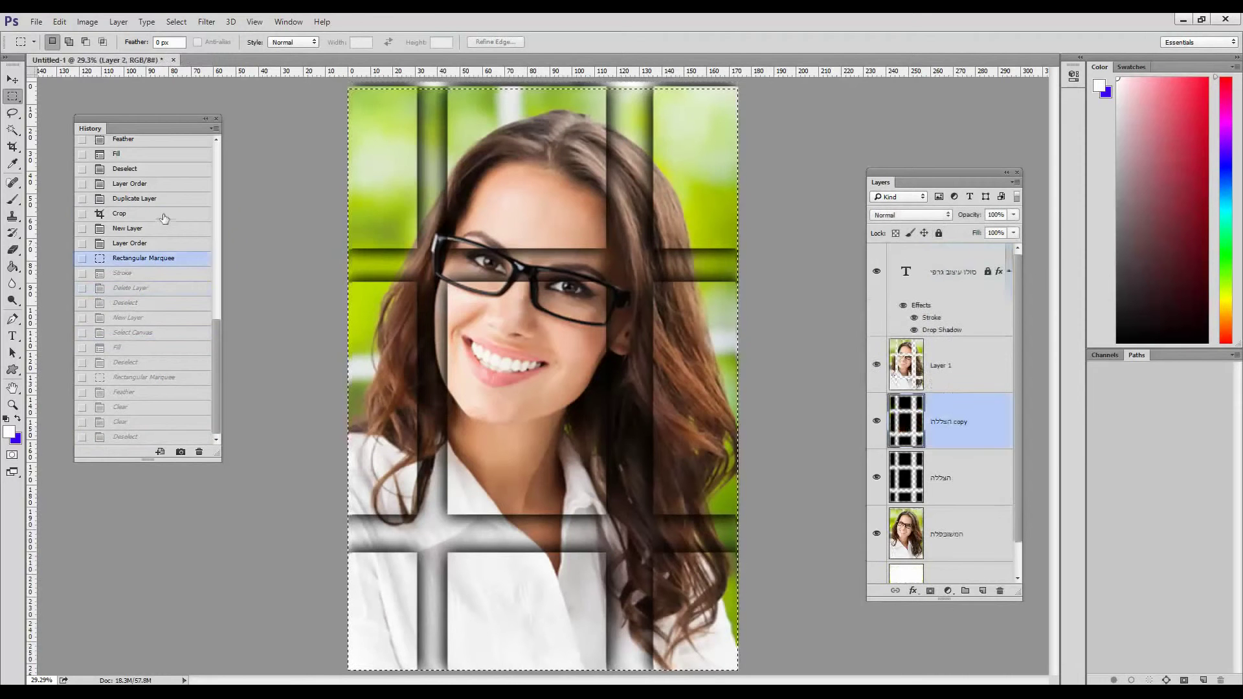
- Step further back through the document history to discard the crop and the duplicated shadow layer
left_click(164, 217)
left_click(130, 184)
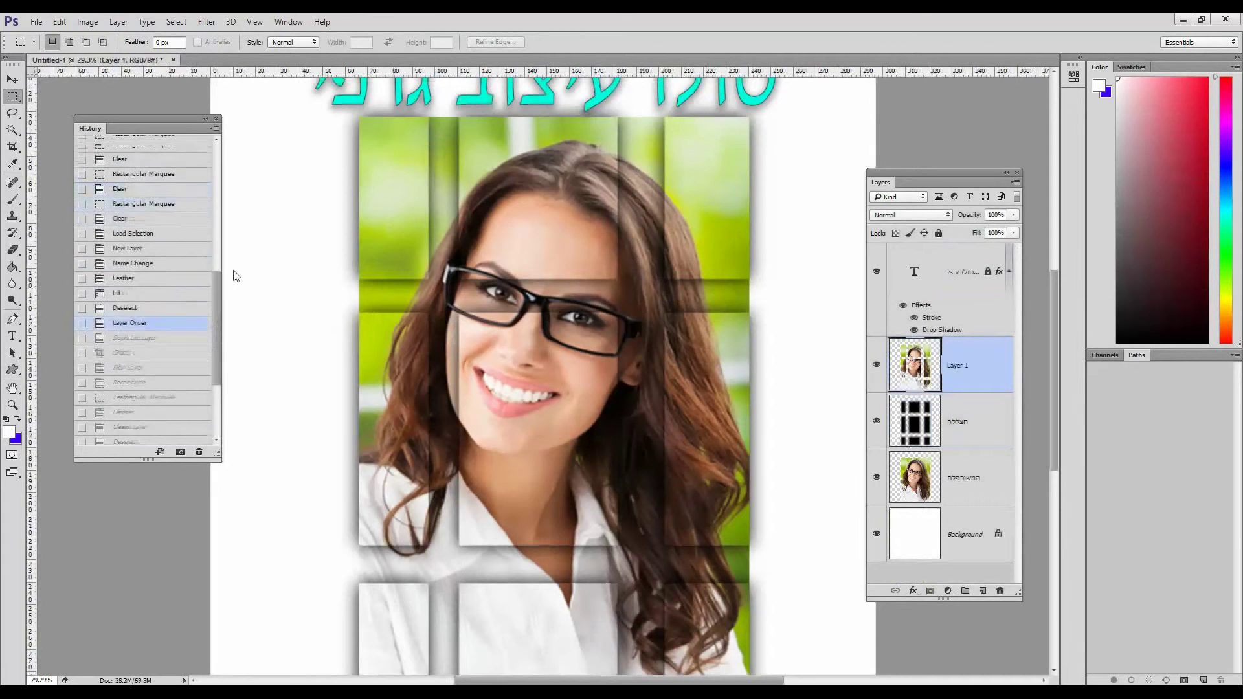
scroll(233, 248, "down", 1)
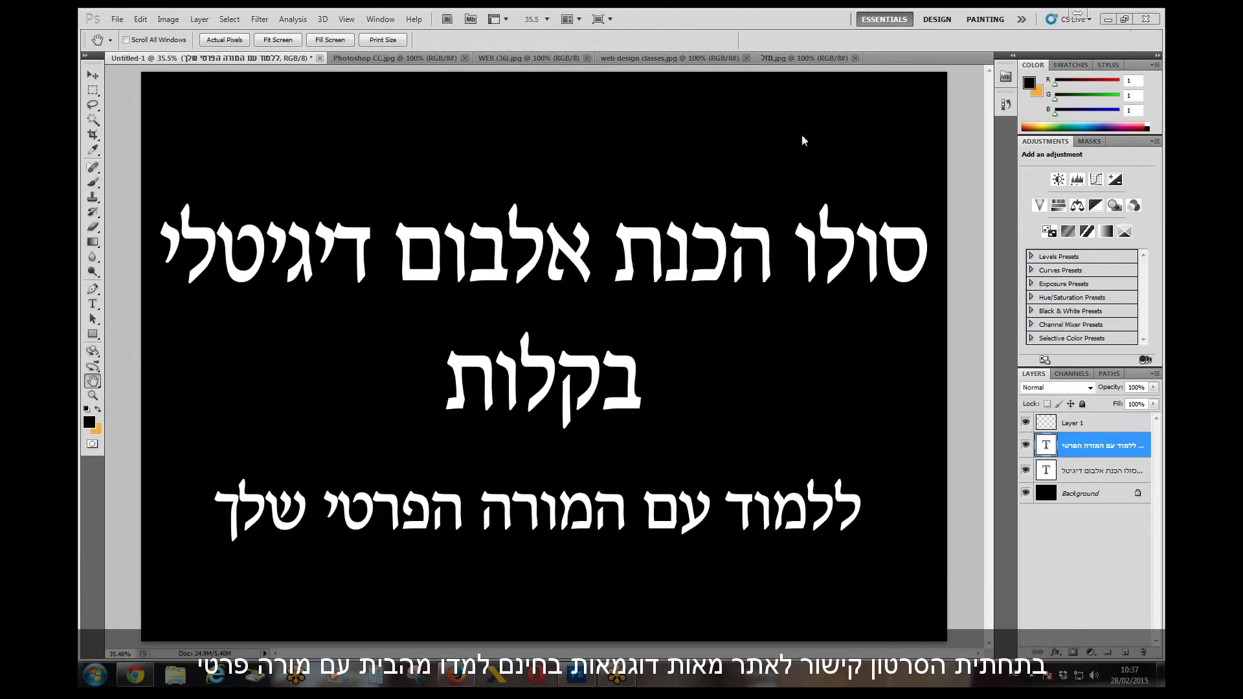
- Look through the open source photos and return to the untitled title document
left_click(406, 57)
left_click(545, 58)
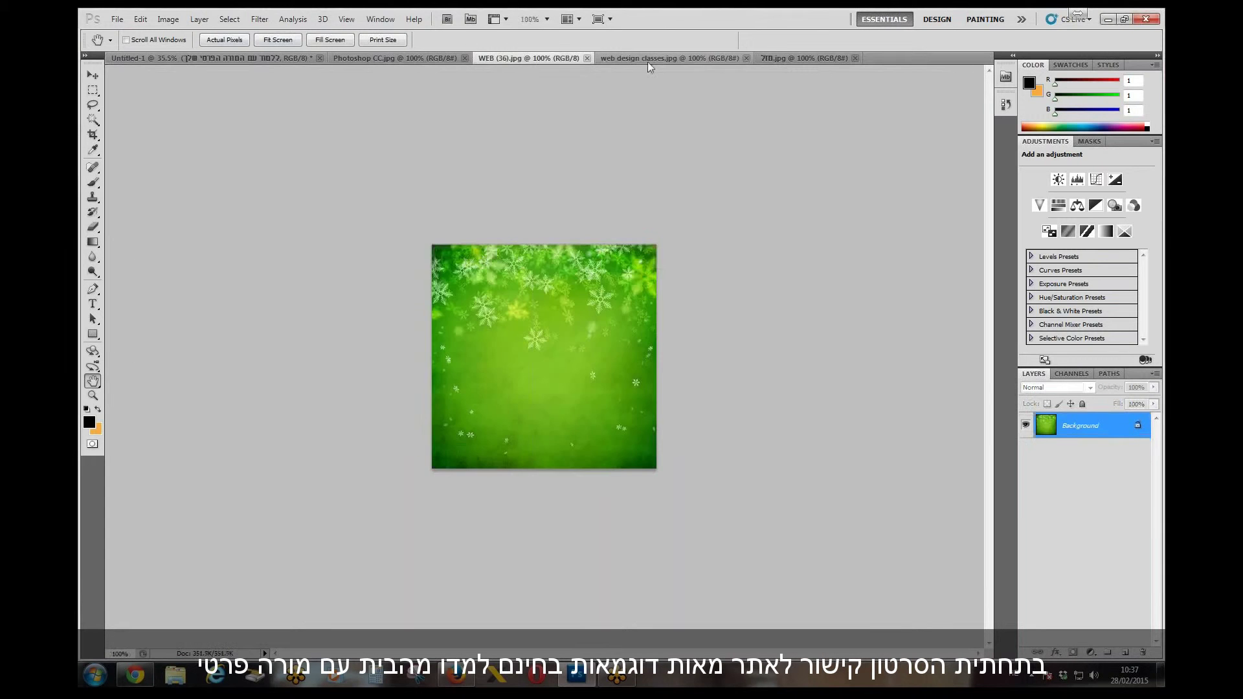
left_click(654, 59)
left_click(787, 62)
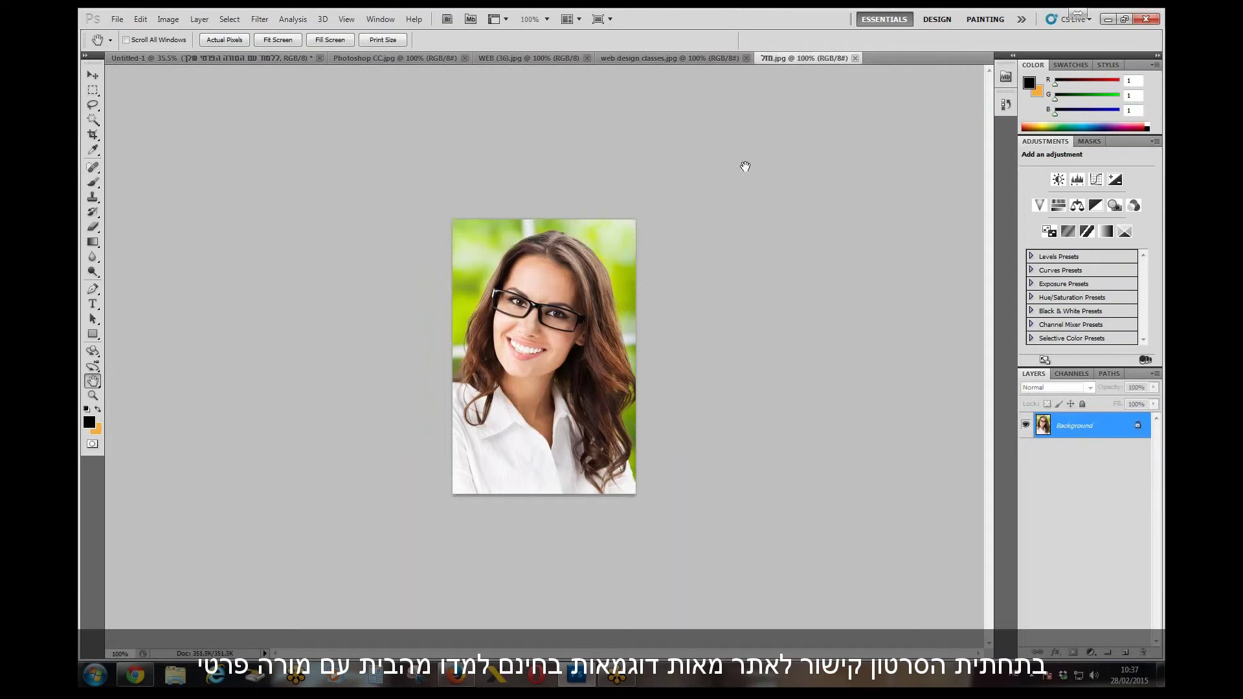
left_click(670, 58)
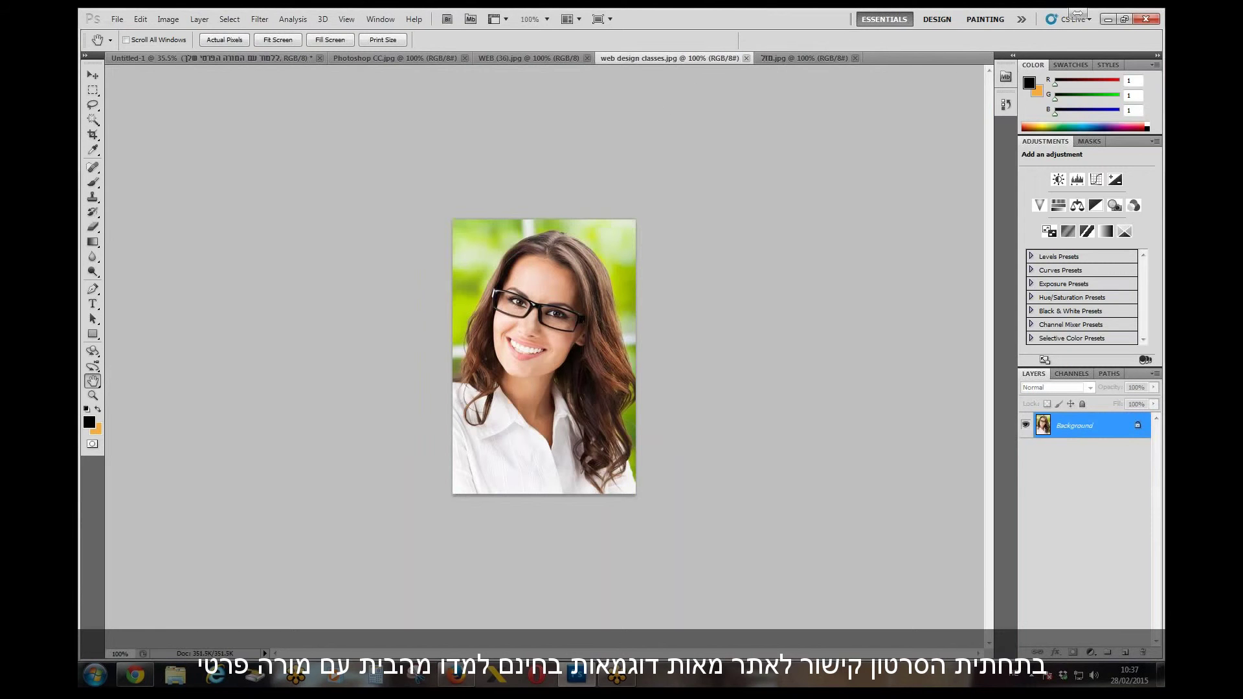
left_click(193, 57)
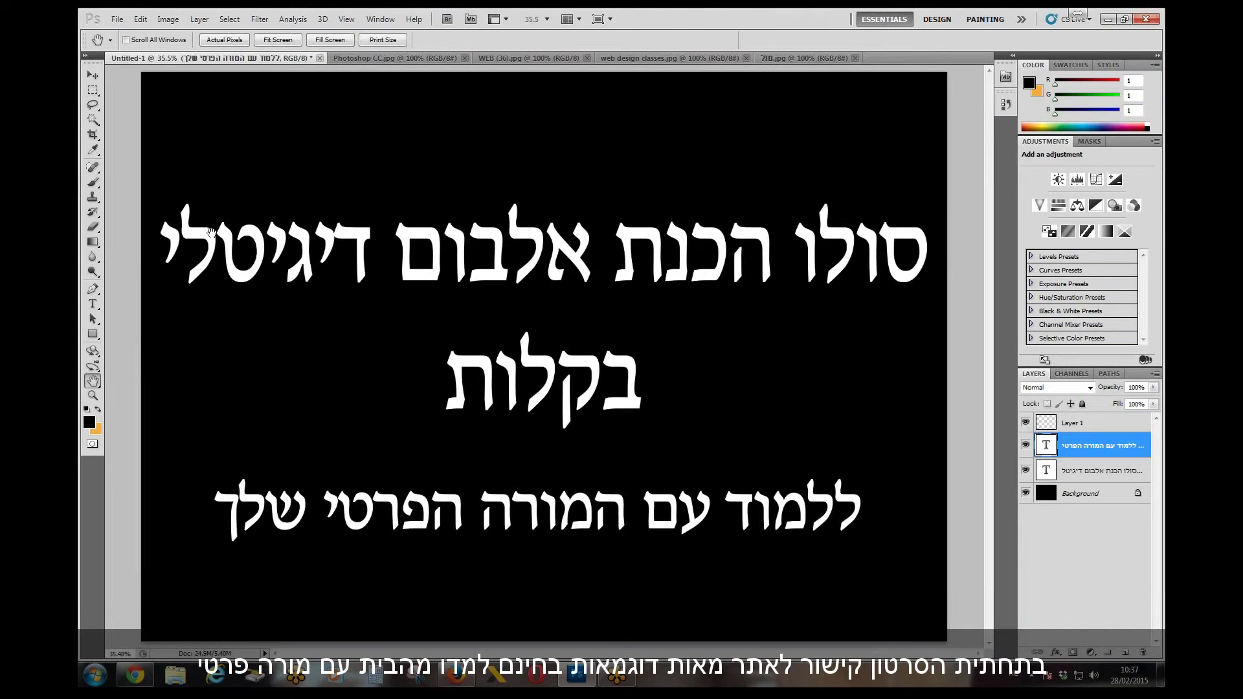
- Copy the Photoshop CC.jpg portrait into the Untitled-1 document as a new layer
left_click(93, 75)
left_click(389, 58)
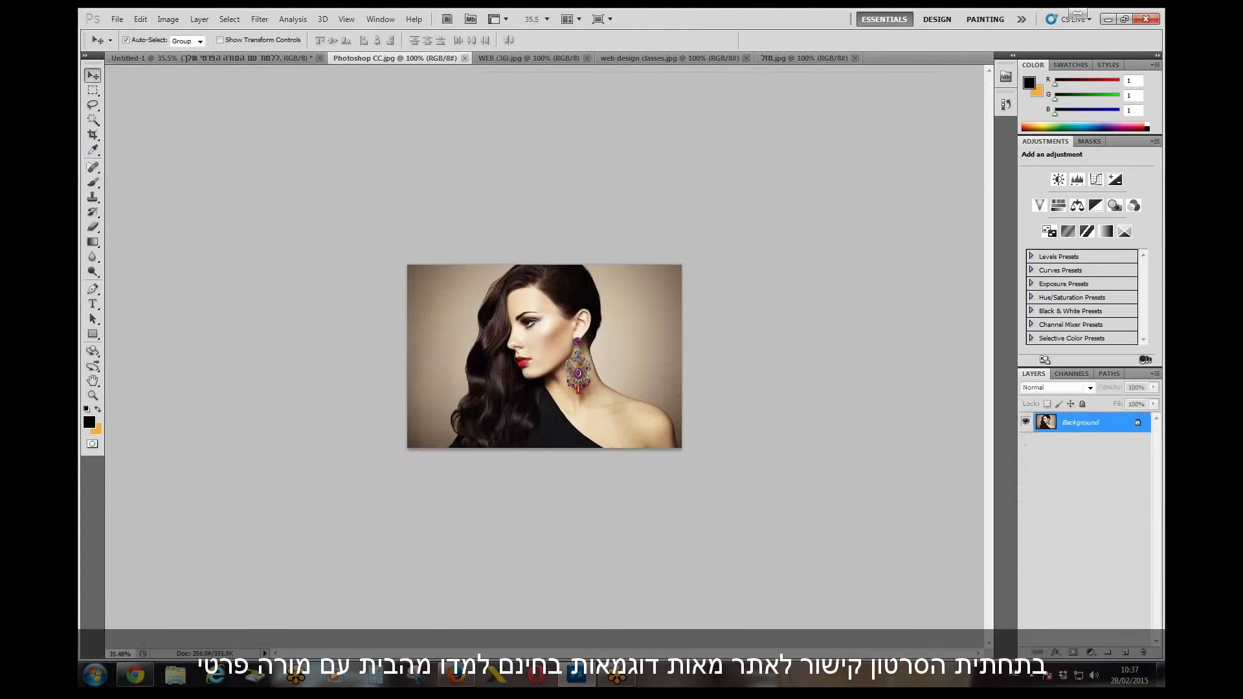
left_click_drag(189, 64, 448, 286)
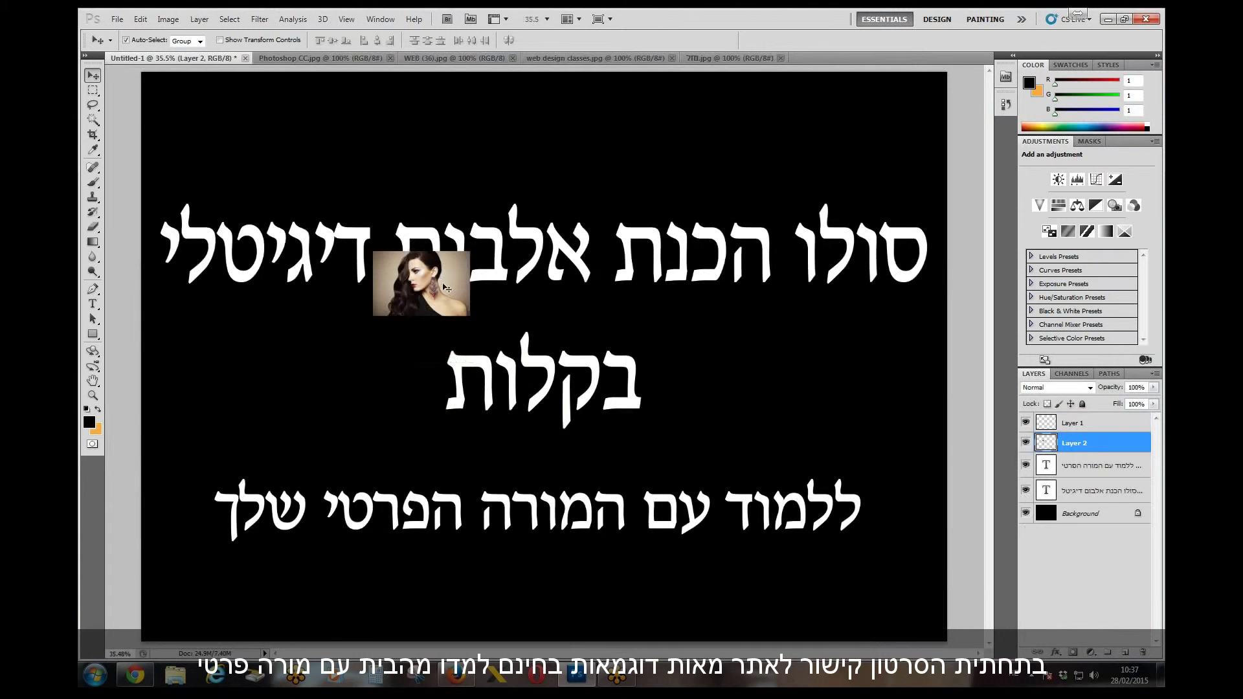
- Enlarge the inserted portrait proportionally to about 533% and move it slightly upward on the canvas
key("ctrl+t")
left_click(507, 350, "alt")
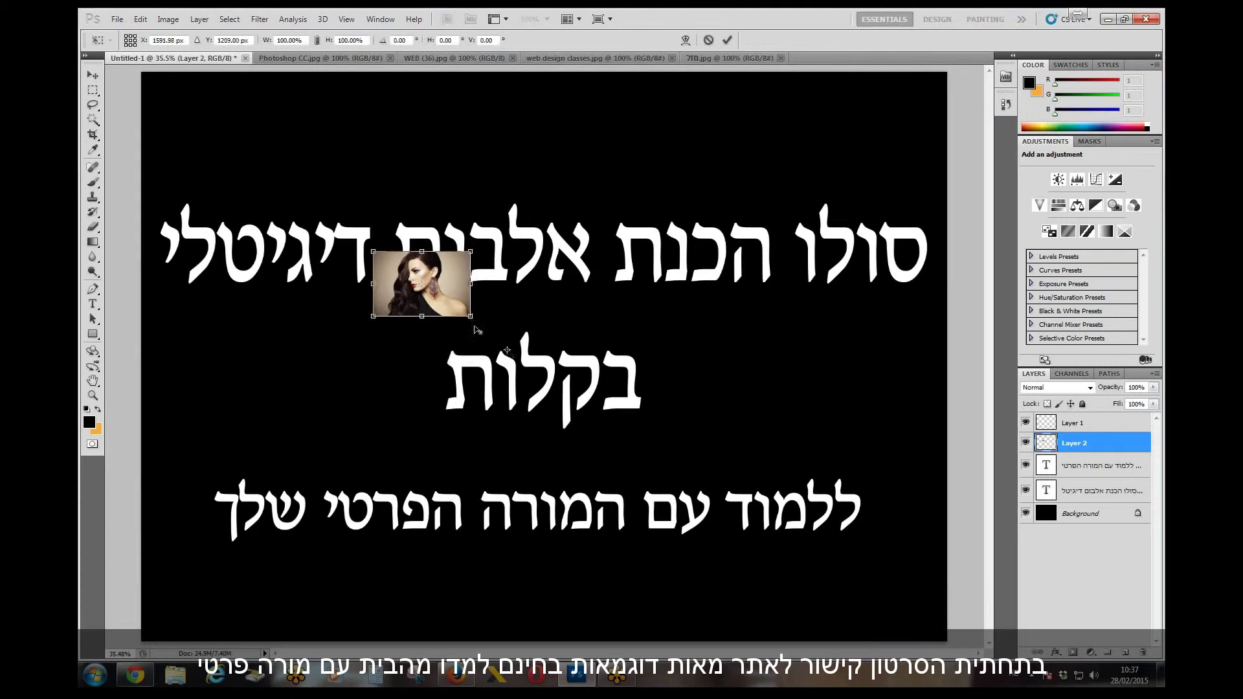
left_click_drag(491, 340, 819, 559)
left_click_drag(371, 253, 277, 182)
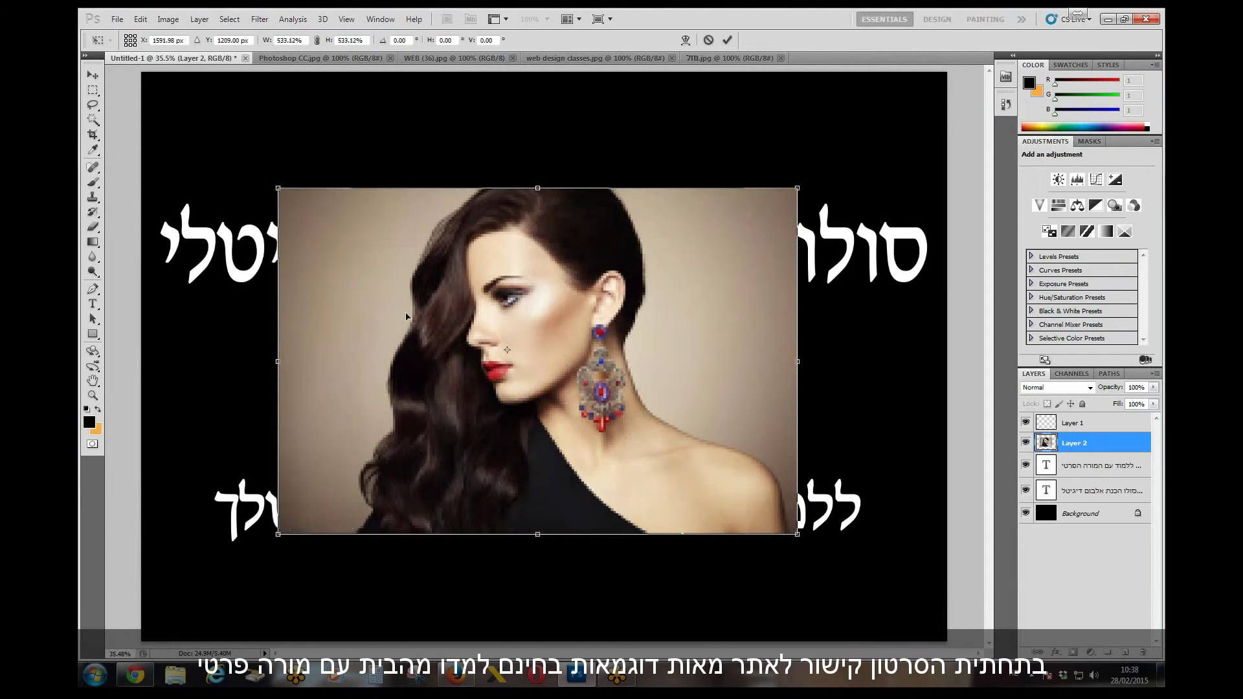
key("Return")
left_click_drag(560, 384, 561, 352)
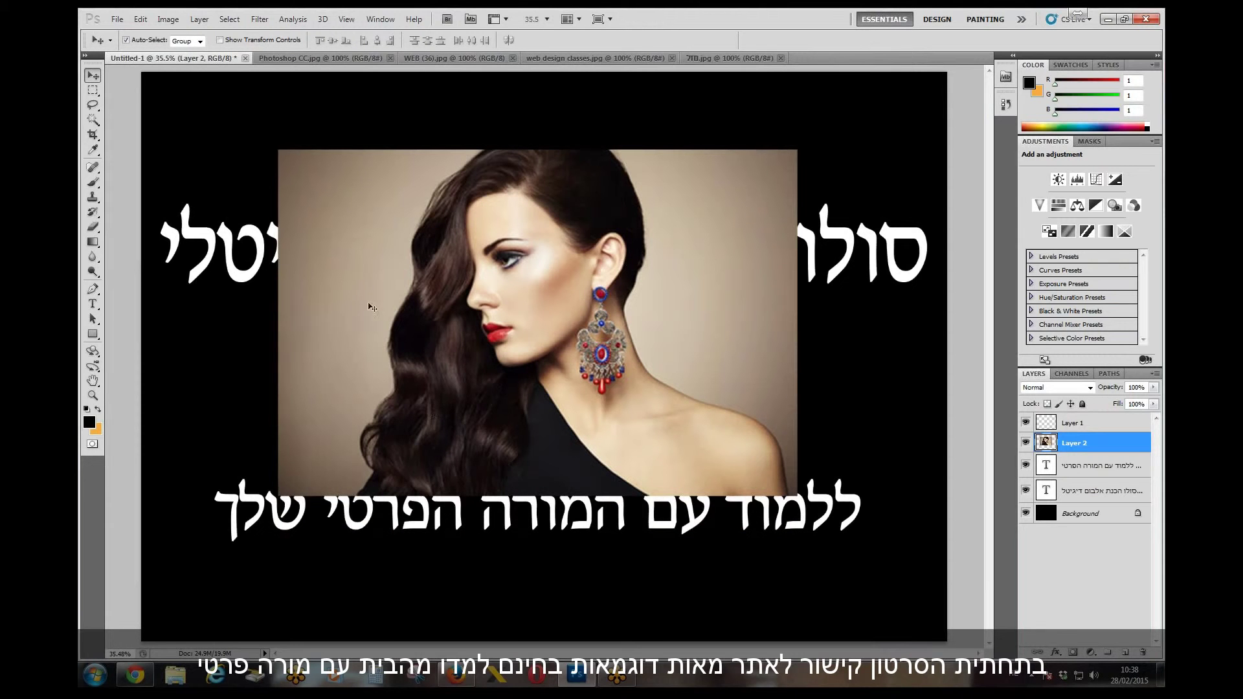
- Select a small square patch of the portrait's dark hair, delete everything around it on the layer, and deselect
key("m")
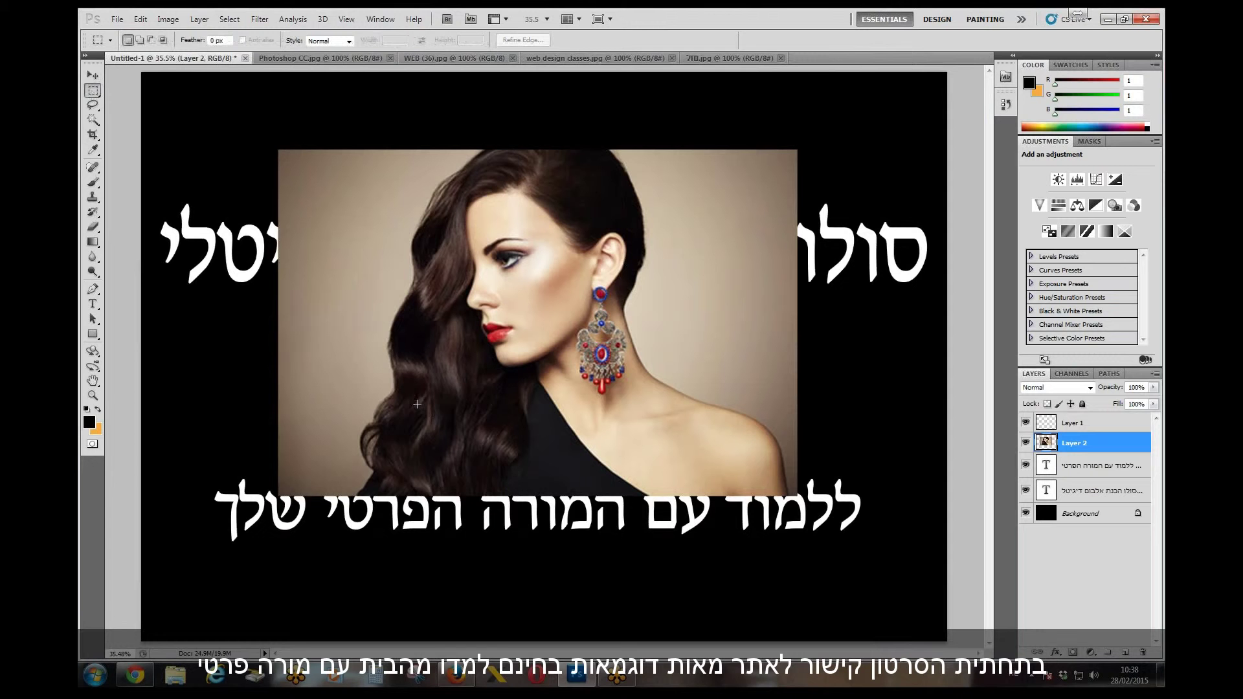
left_click_drag(438, 424, 442, 427)
key("ctrl+shift+i")
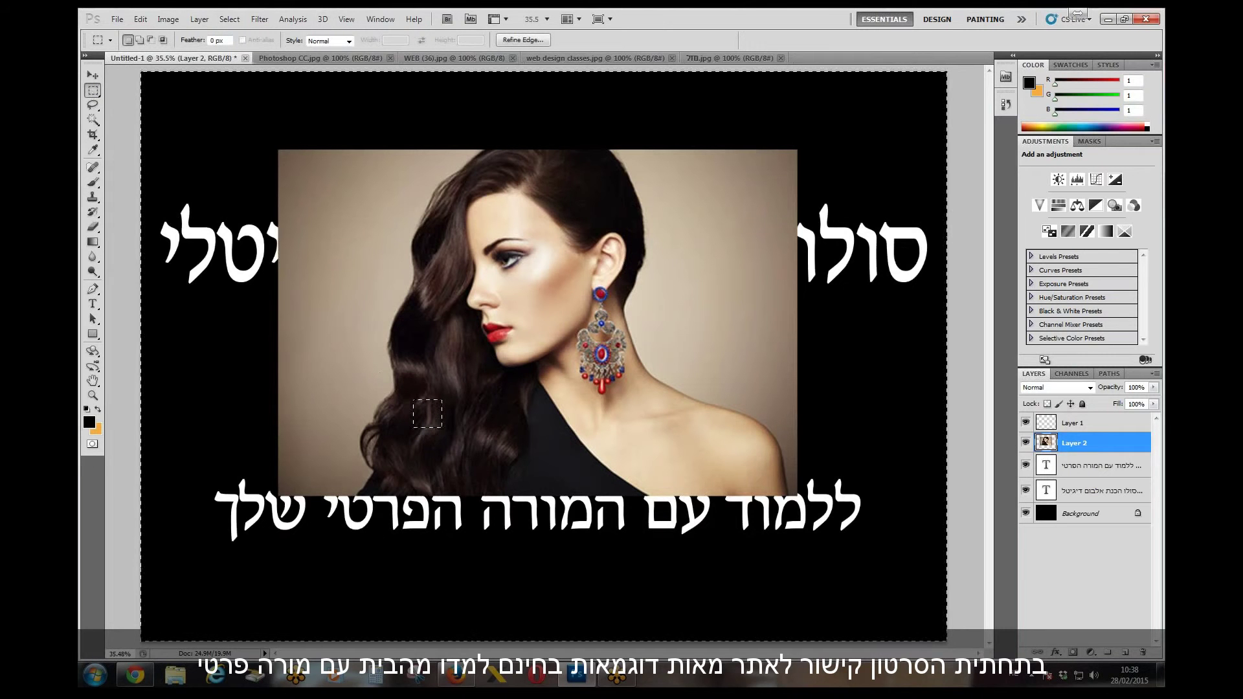
key("Delete")
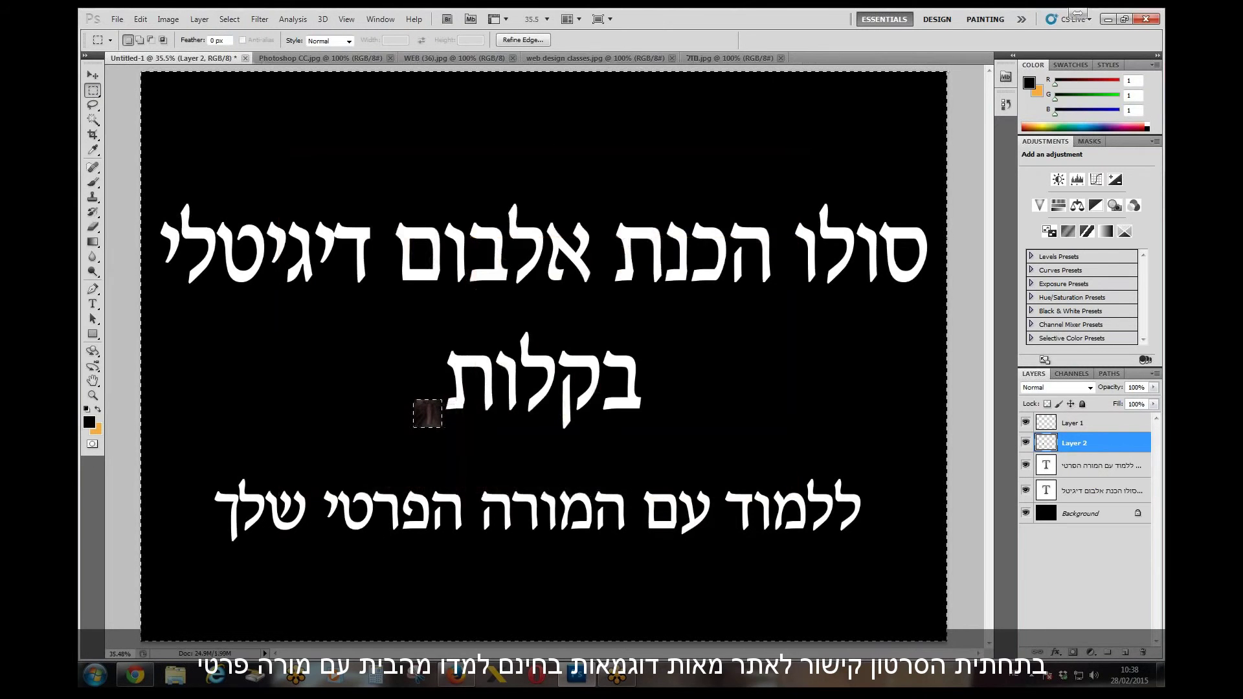
key("ctrl+d")
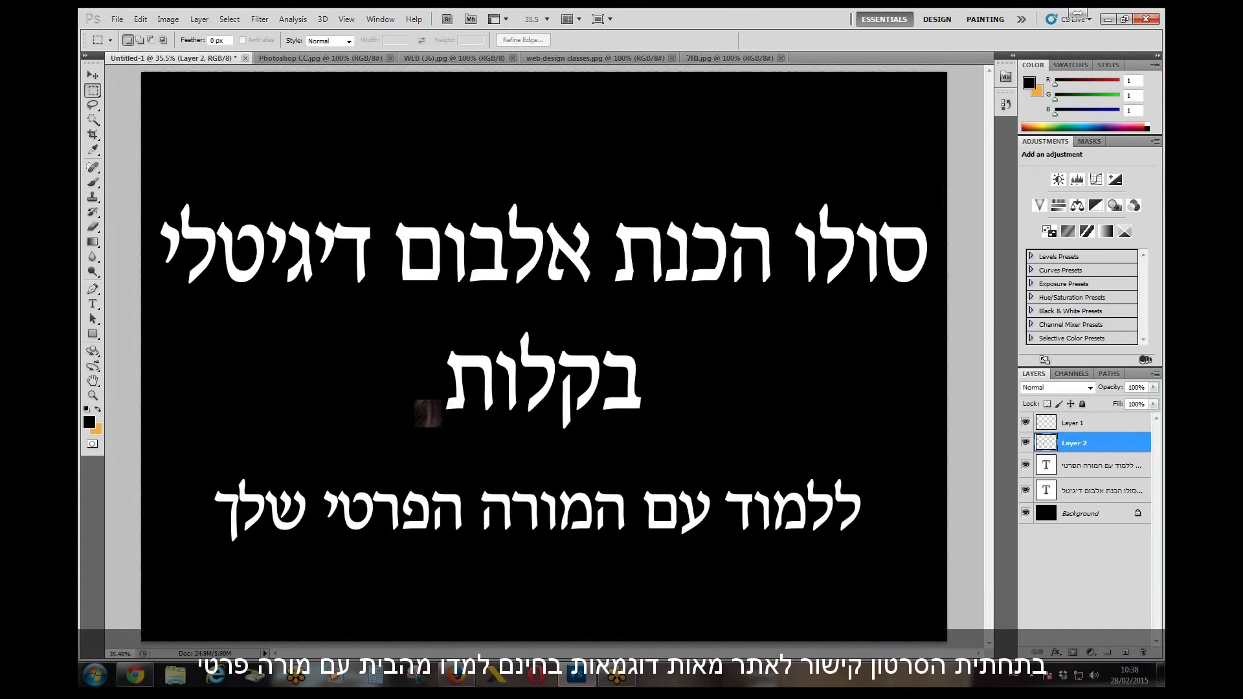
- Stretch the small hair patch with Free Transform until it fills the entire canvas as a blurred background
key("ctrl+t")
left_click_drag(447, 400, 949, 72)
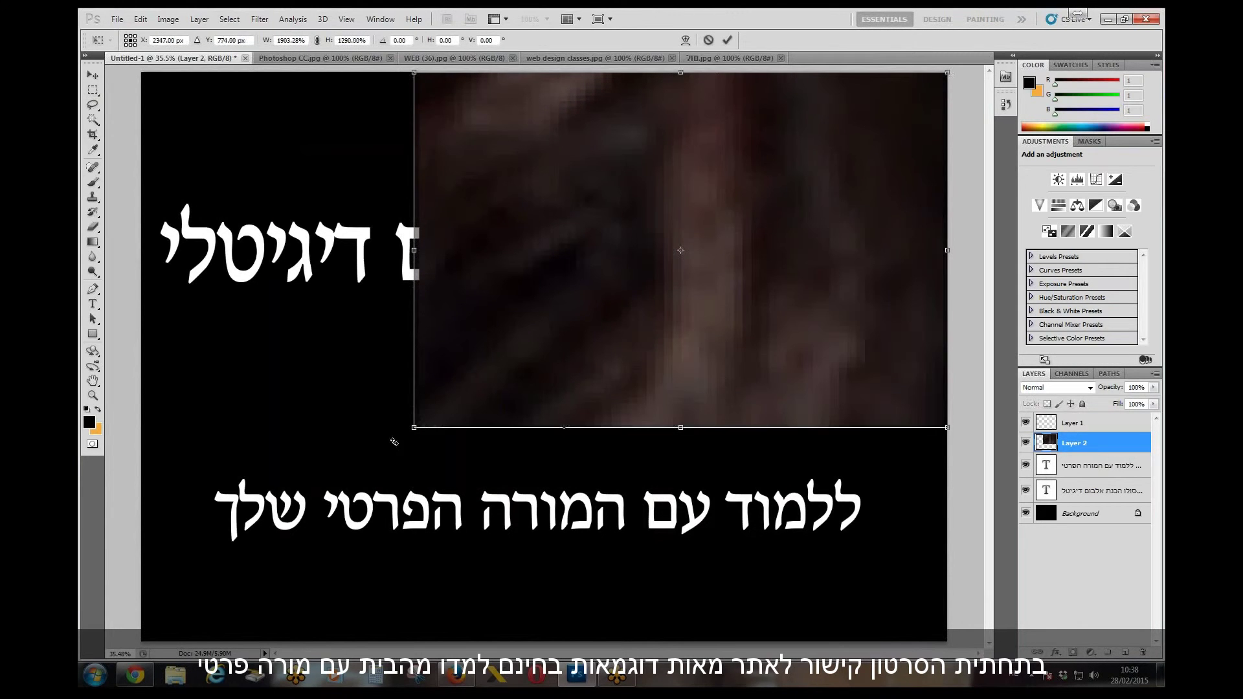
left_click_drag(411, 426, 145, 638)
key("Return")
- Move the stretched background layer, Layer 2, to the top of the layer stack and duplicate it
key("m")
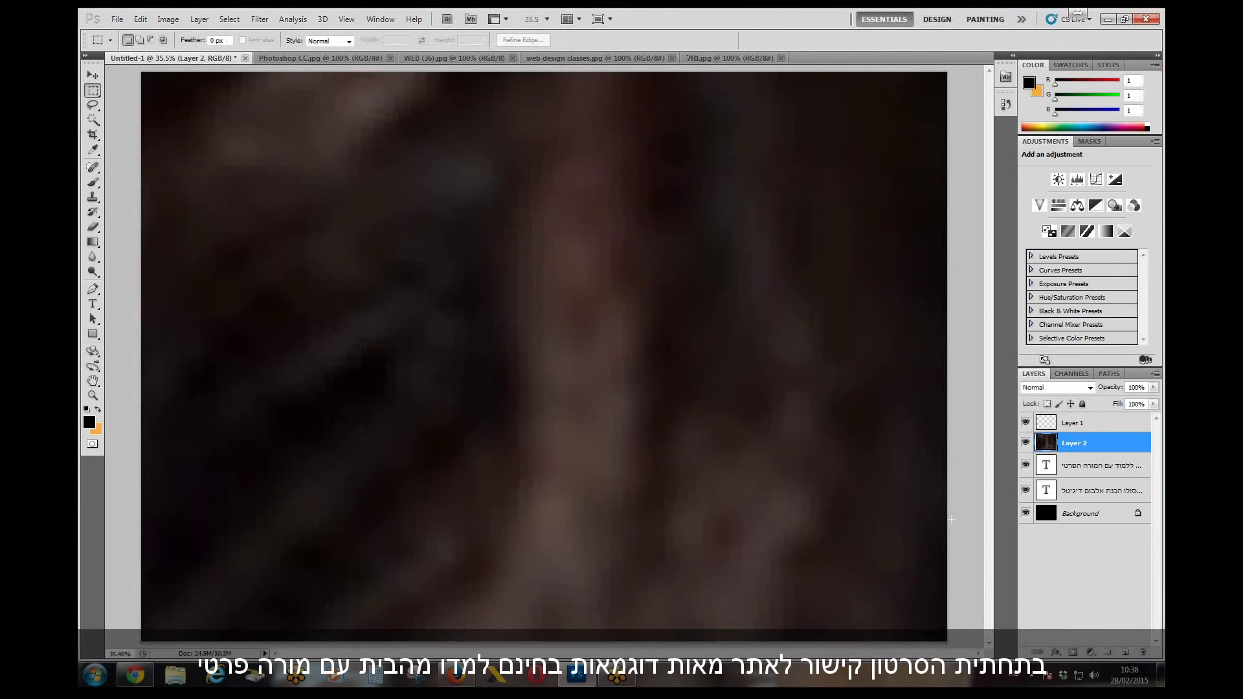
left_click_drag(1088, 434, 1055, 420)
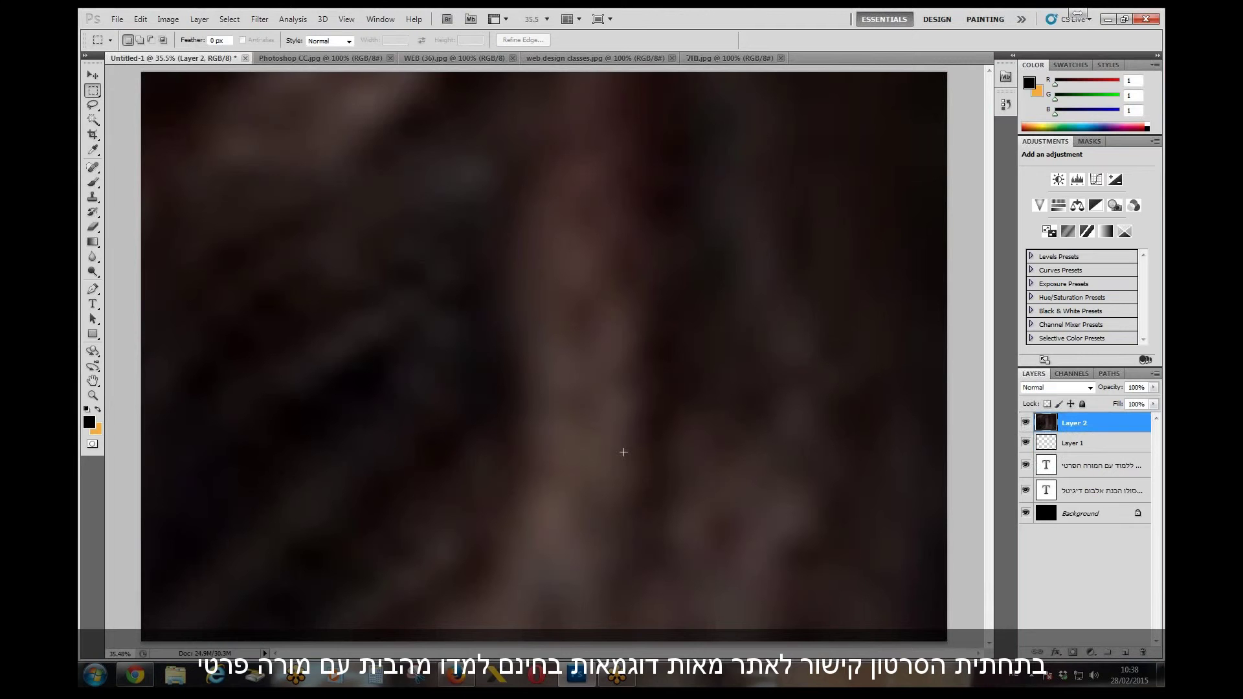
left_click_drag(1079, 424, 1125, 650)
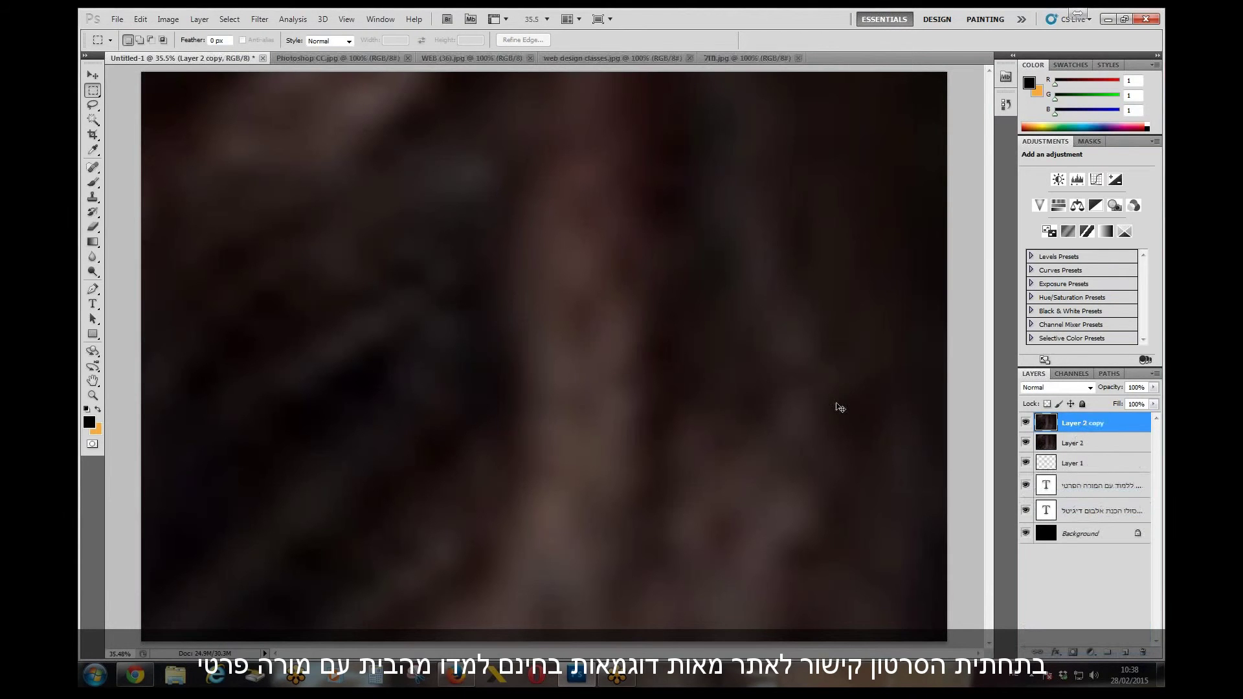
- Rotate the duplicated background layer by about -24.7° and enlarge it on all sides until it covers the canvas
key("ctrl+t")
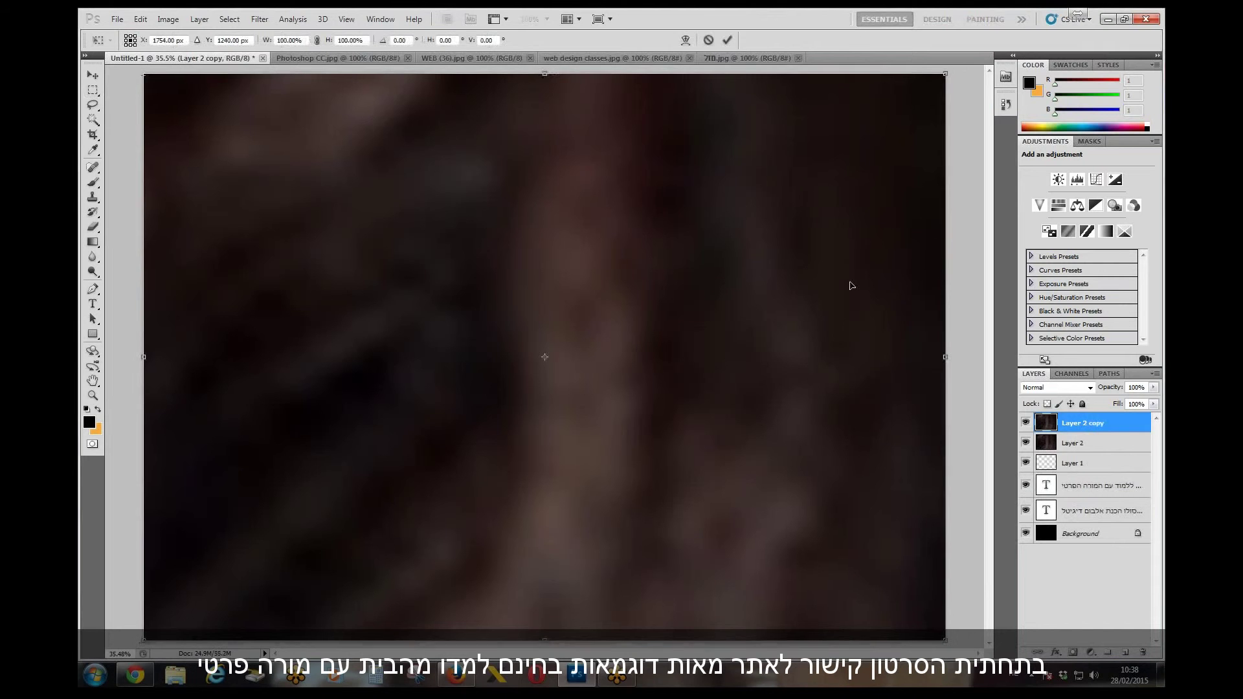
key("ctrl+minus")
key("ctrl+minus")
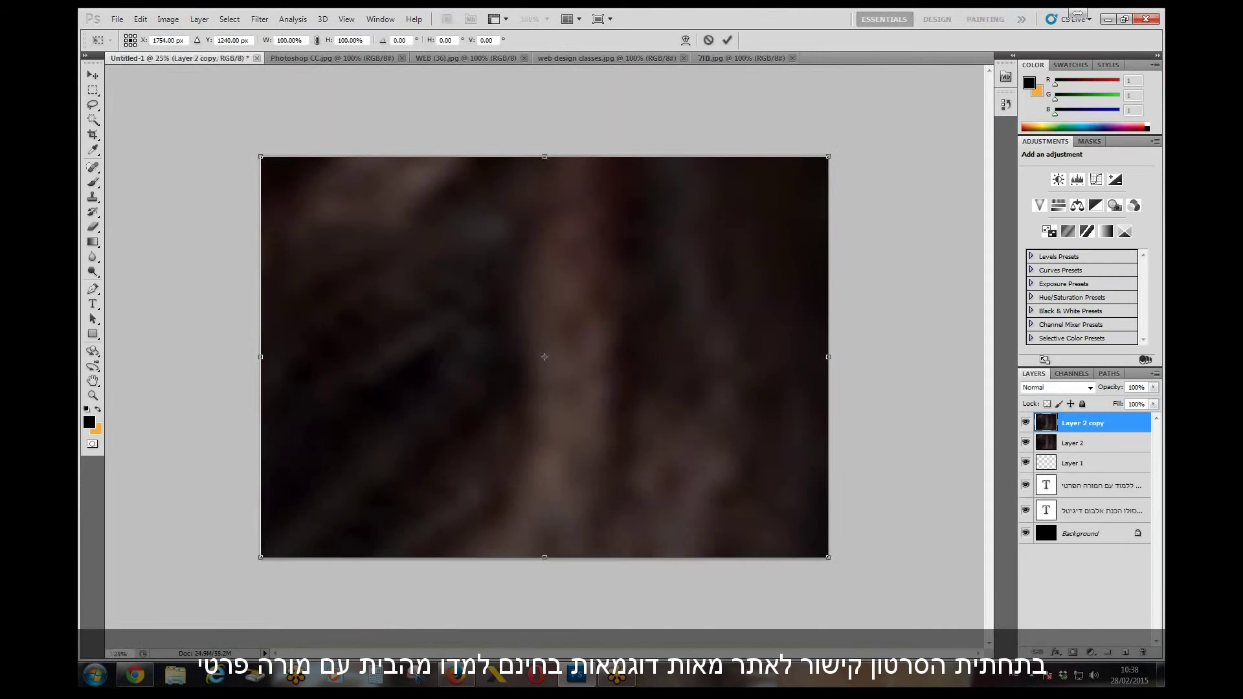
left_click_drag(870, 86, 745, 3)
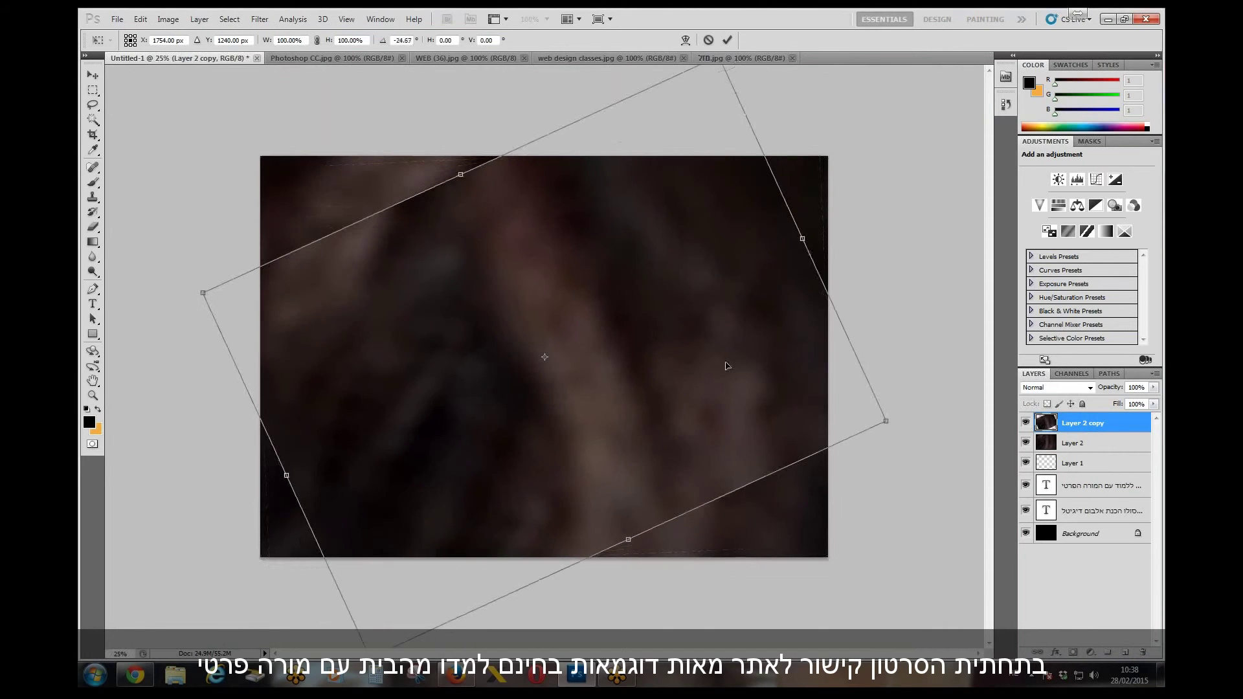
left_click_drag(628, 540, 674, 639)
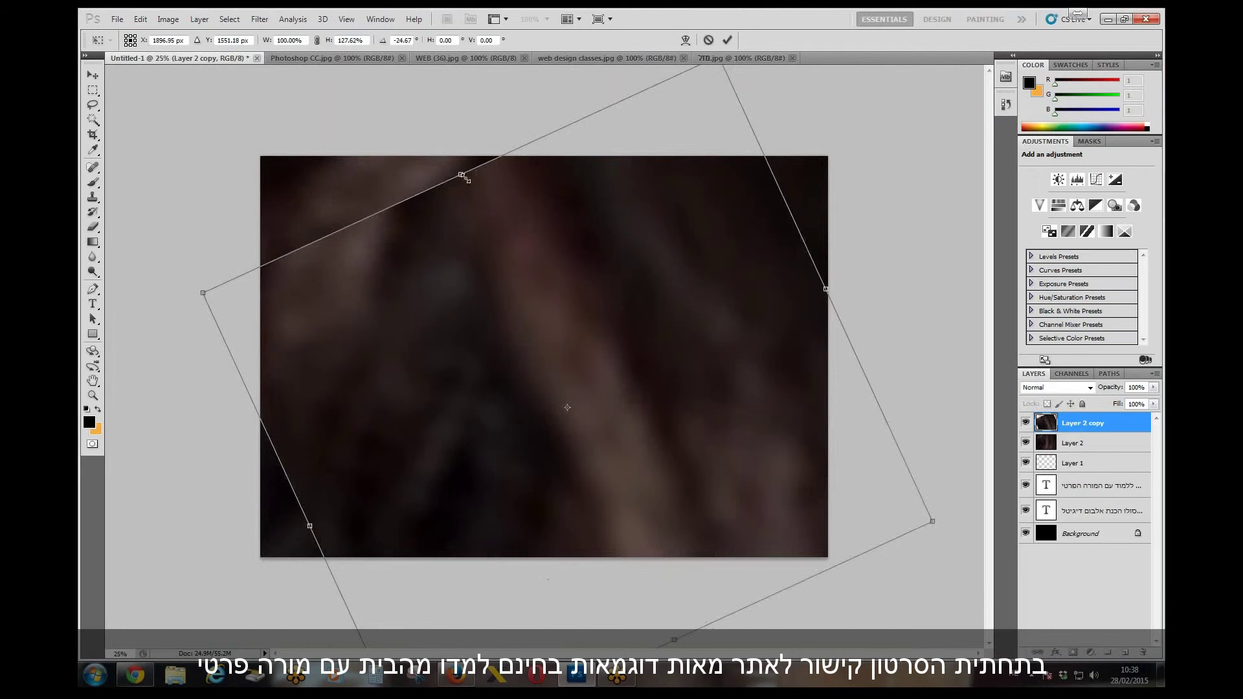
left_click_drag(462, 175, 432, 113)
left_click_drag(292, 496, 185, 546)
left_click_drag(812, 255, 908, 214)
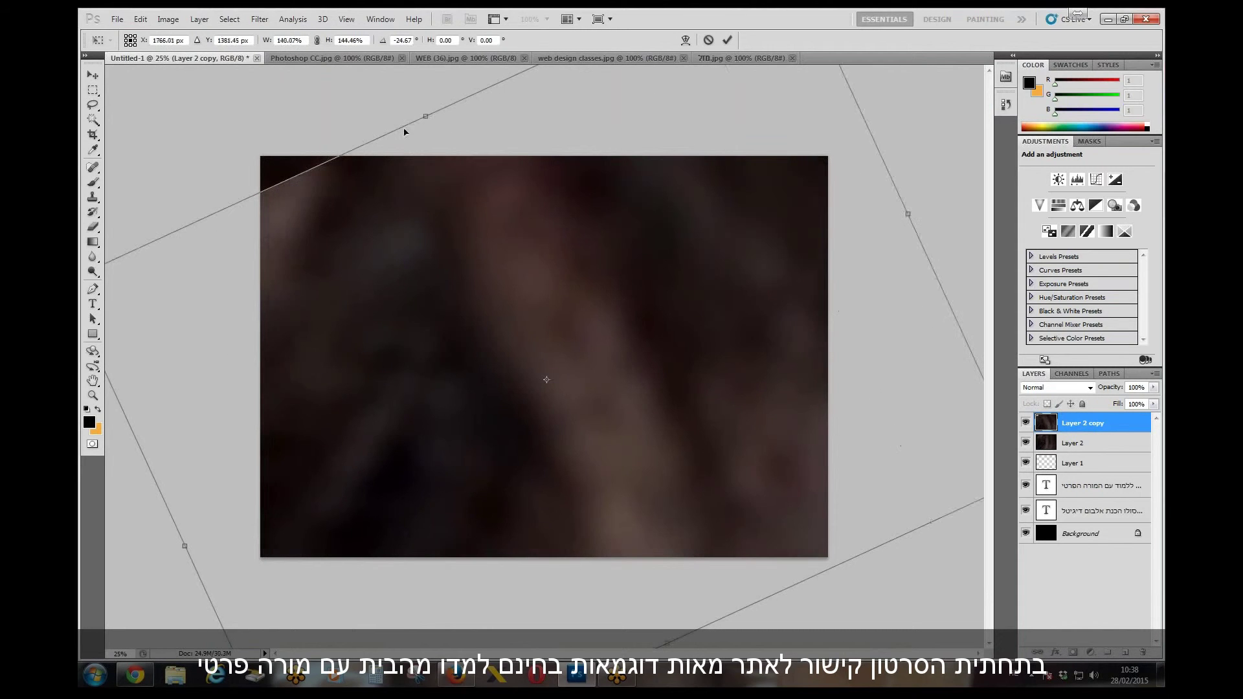
double_click(434, 259)
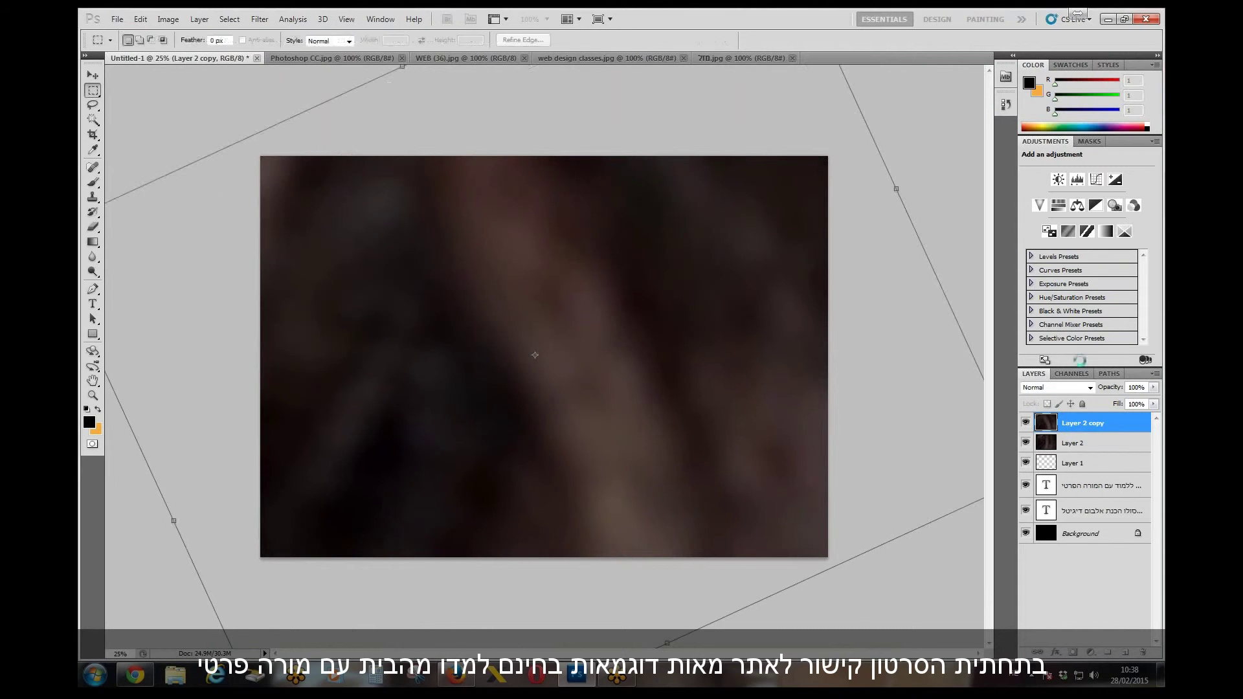
- Set the blend mode of Layer 2 copy to Screen and fit the canvas in the window
left_click(1093, 392)
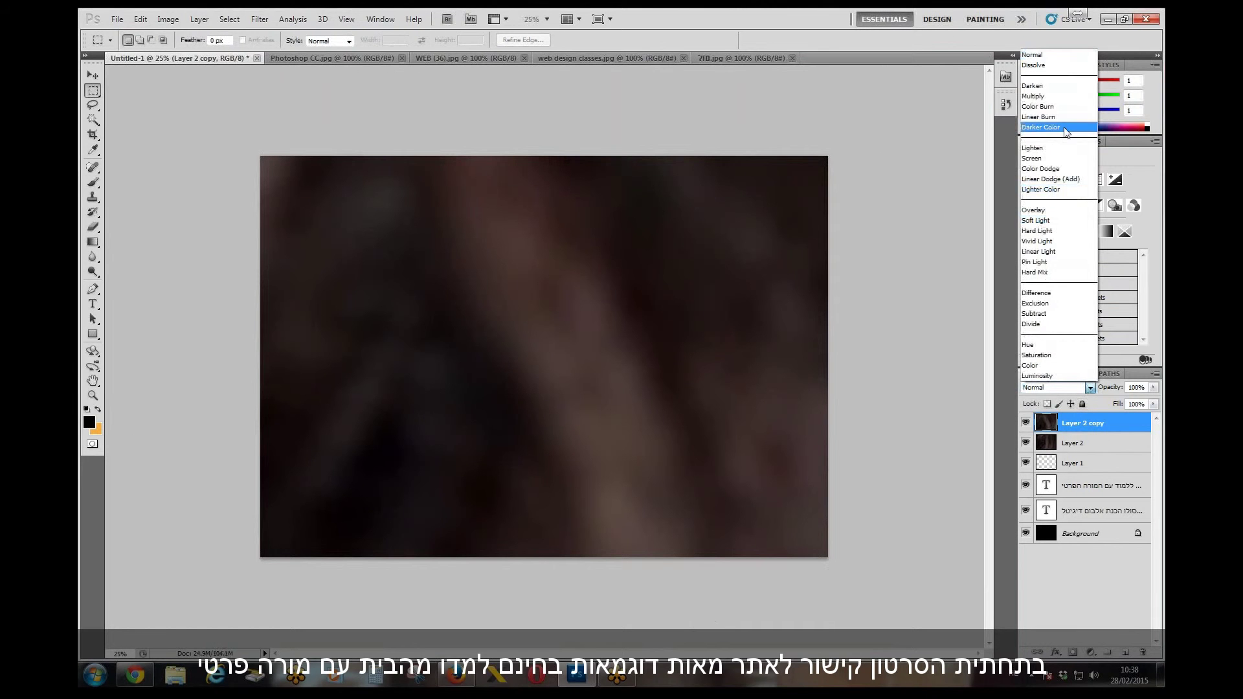
left_click(1053, 161)
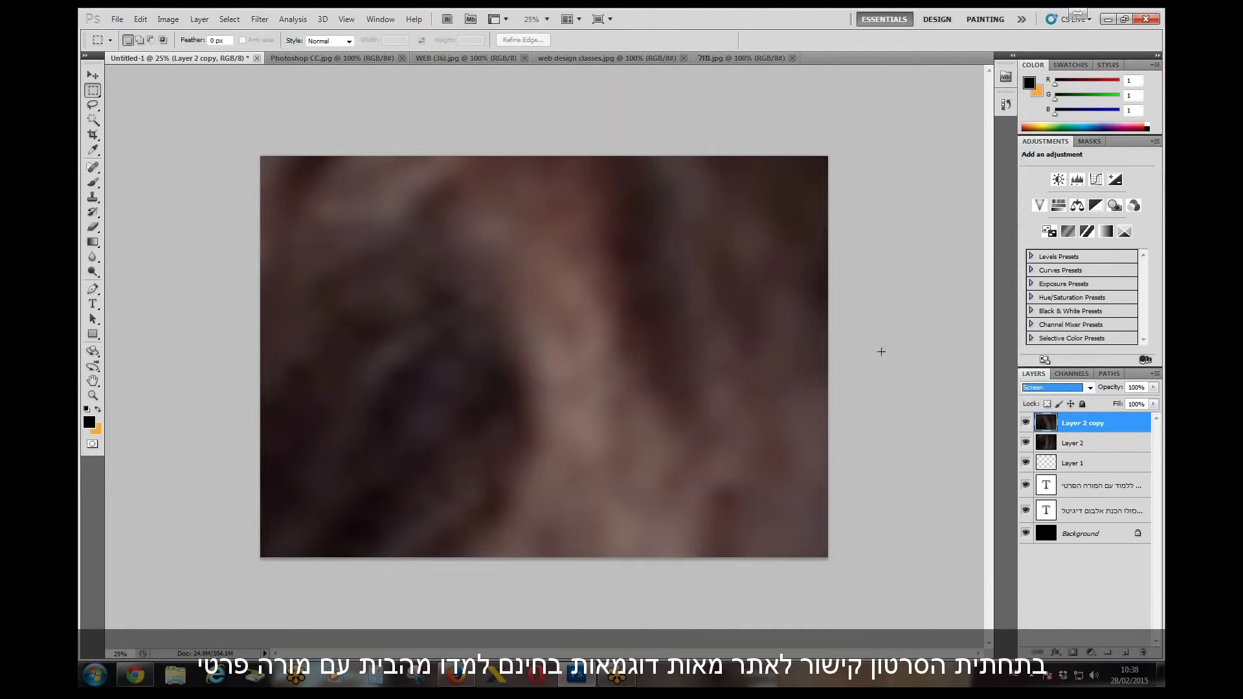
key("ctrl+0")
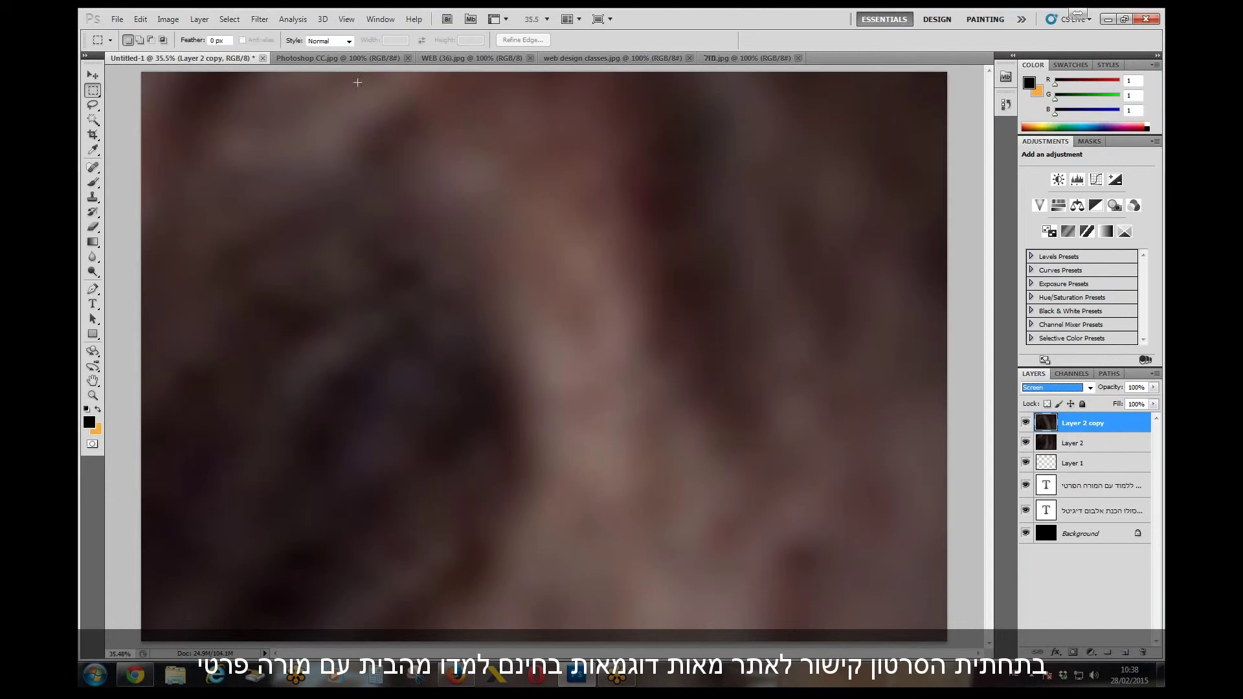
- Copy the earring portrait and the portrait of the woman with glasses into Untitled-1 as separate layers
left_click(92, 76)
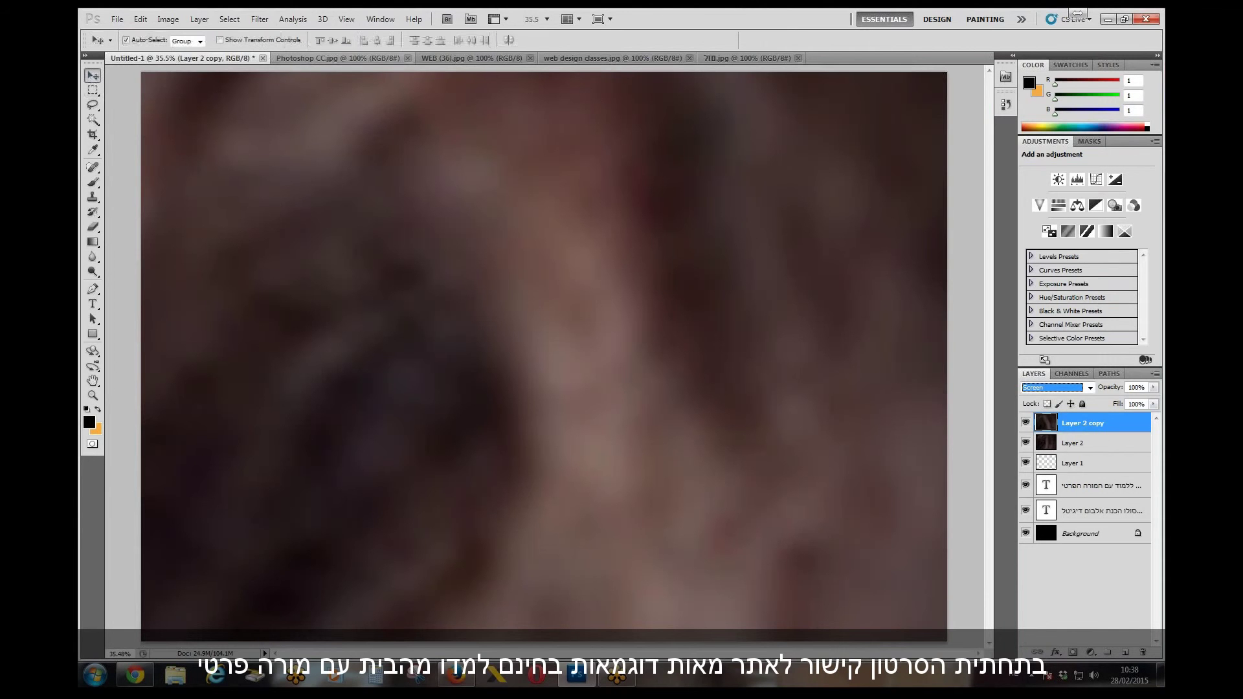
left_click(351, 57)
left_click_drag(214, 50, 390, 263)
left_click(733, 59)
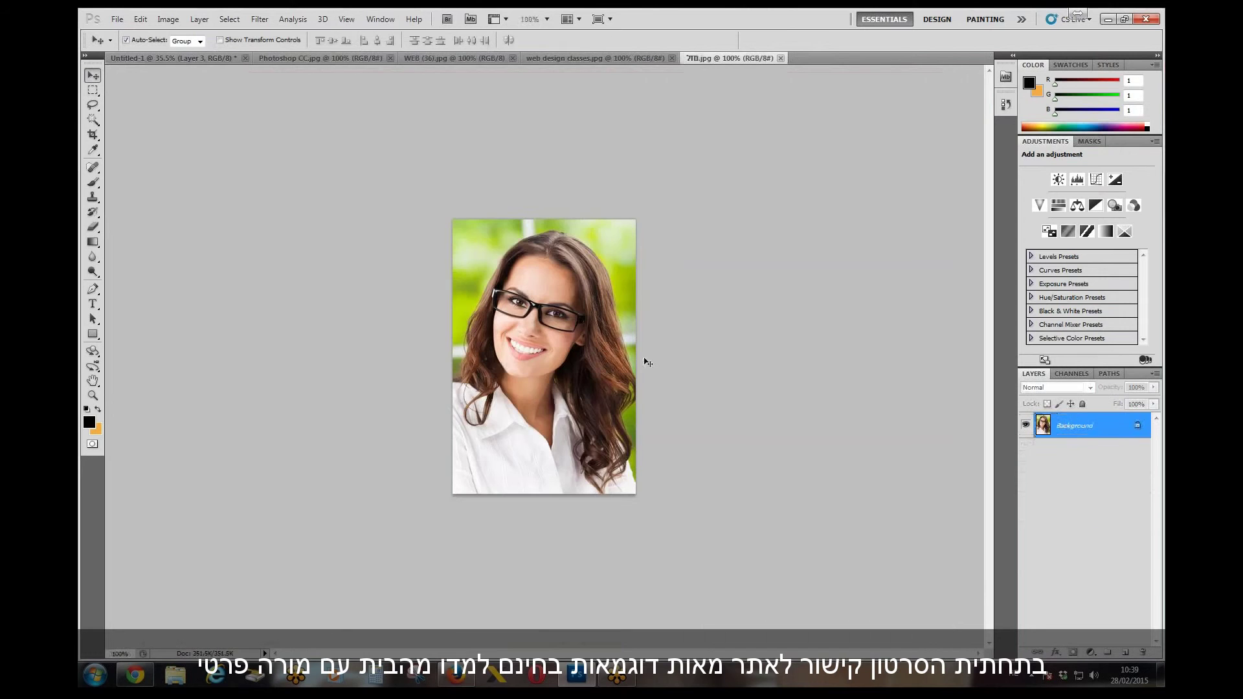
left_click_drag(196, 60, 609, 334)
- Enlarge the earring portrait on Layer 3 proportionally to fill the upper-left area of the album page
left_click(374, 259)
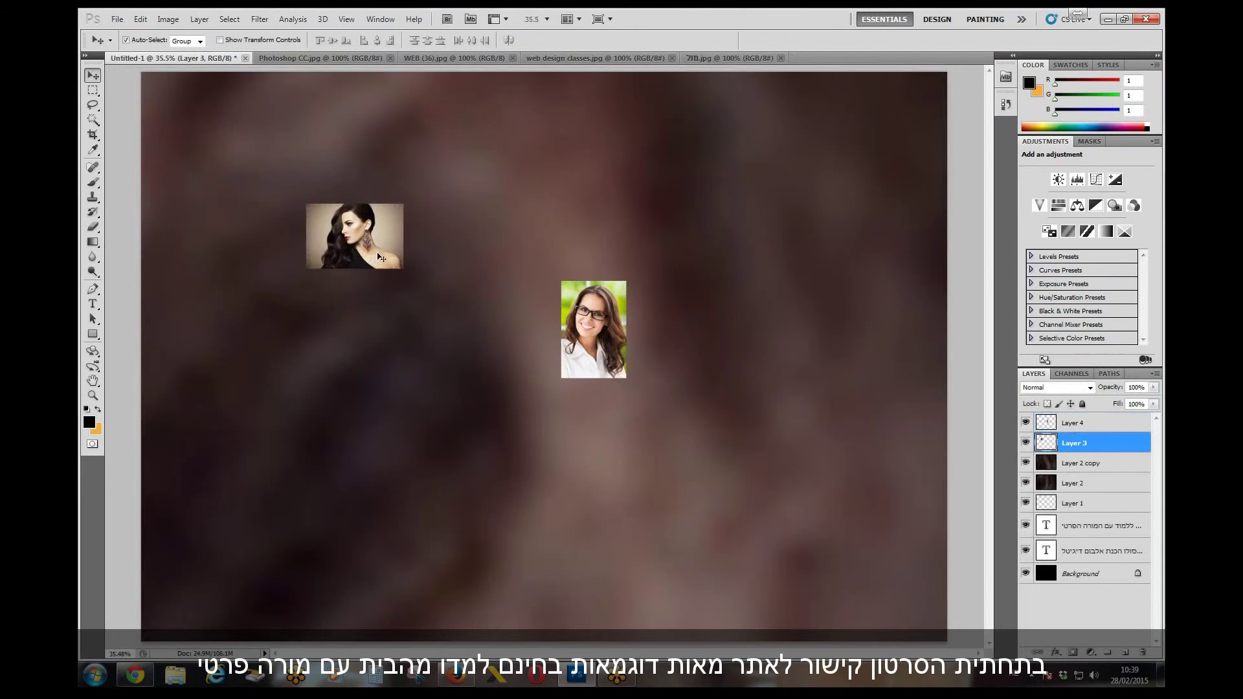
key("ctrl+t")
left_click_drag(404, 269, 556, 369)
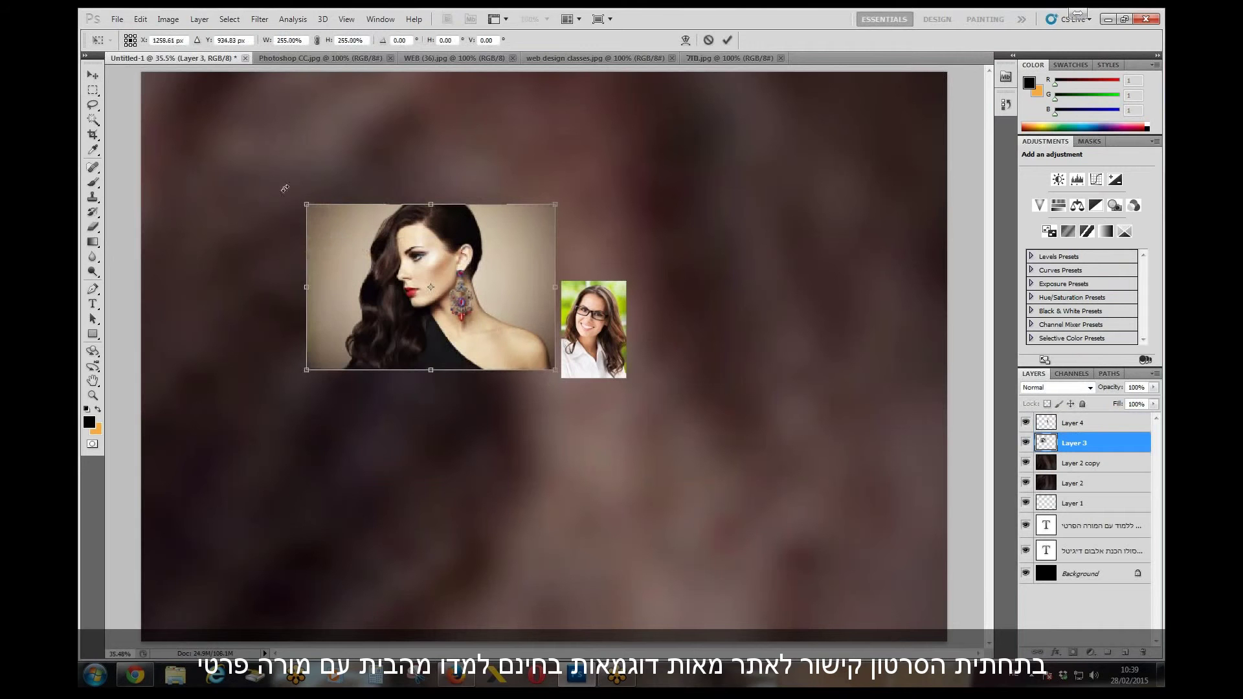
left_click_drag(307, 203, 226, 151)
key("Return")
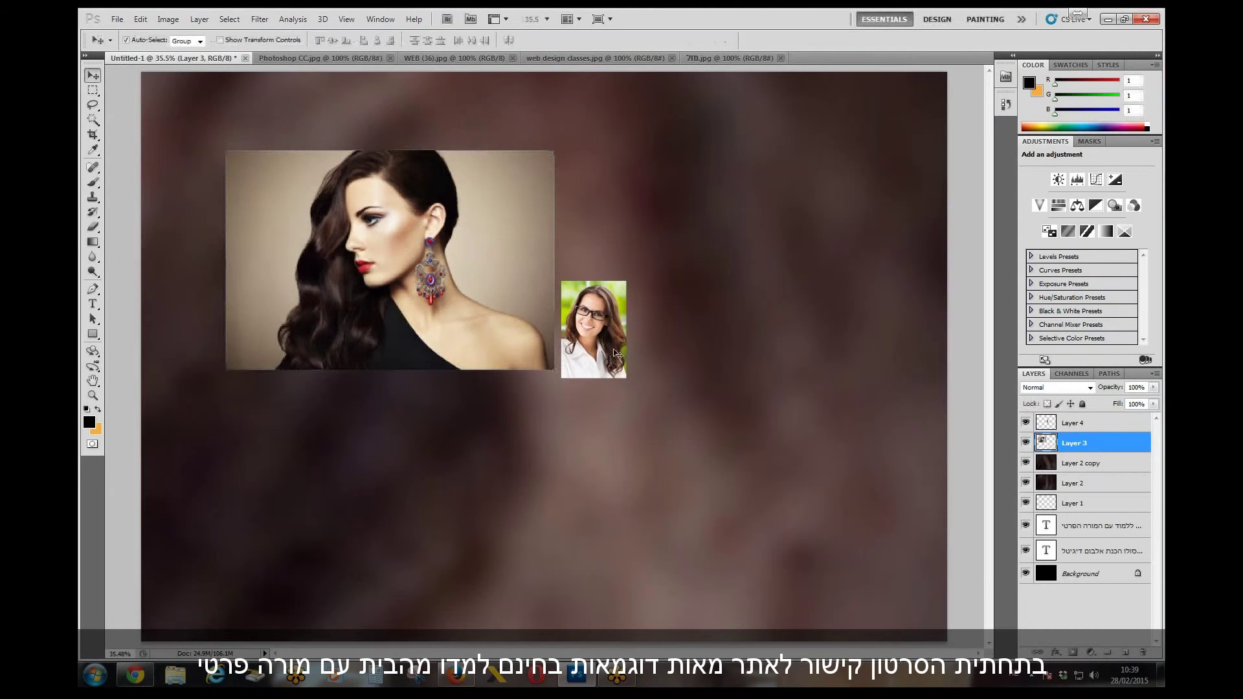
- Place the portrait with glasses beside the earring portrait and enlarge it proportionally until their upper edges roughly align
left_click_drag(616, 352, 588, 436)
key("ctrl+t")
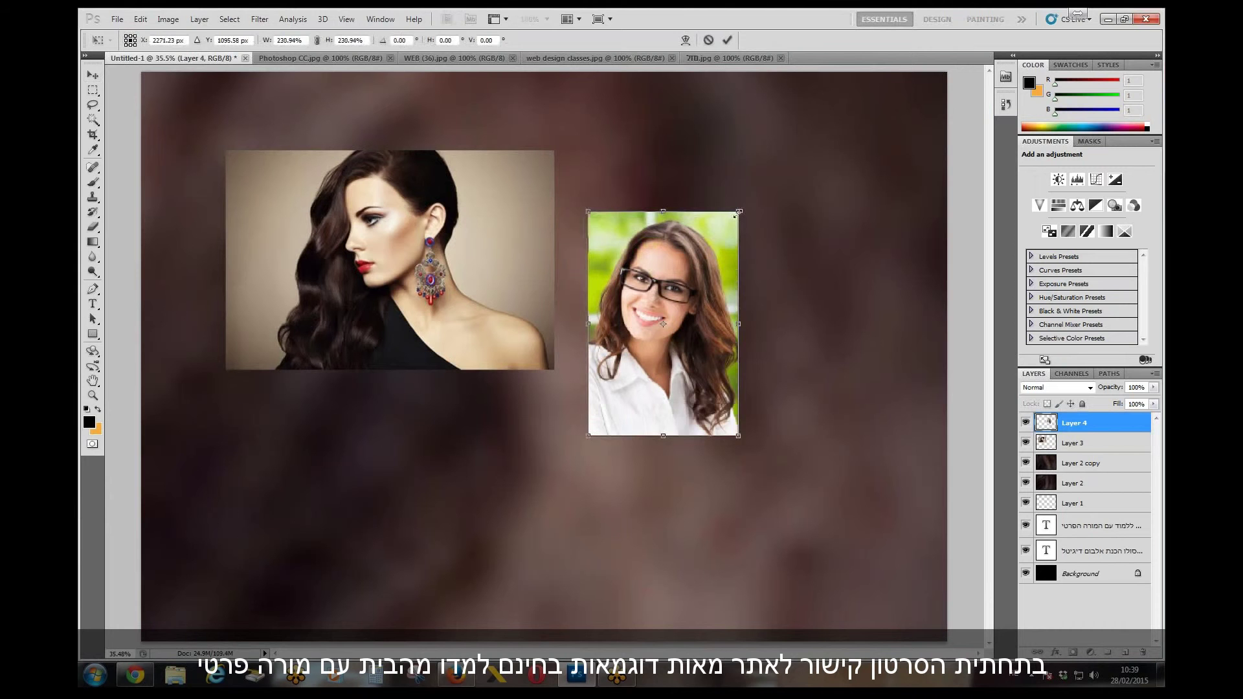
left_click_drag(768, 188, 781, 148)
key("Return")
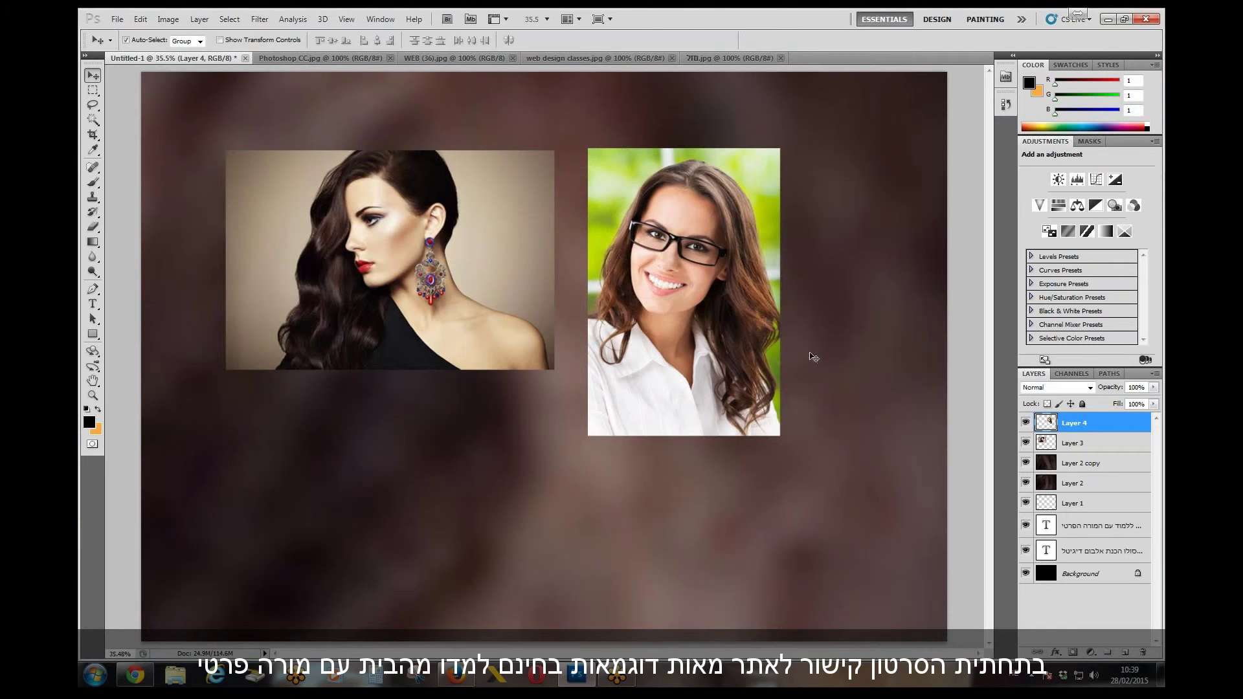
- Duplicate both portrait layers and place the earring portrait's copy below its original, which sits higher on the page
key("ctrl+j")
left_click(1093, 470)
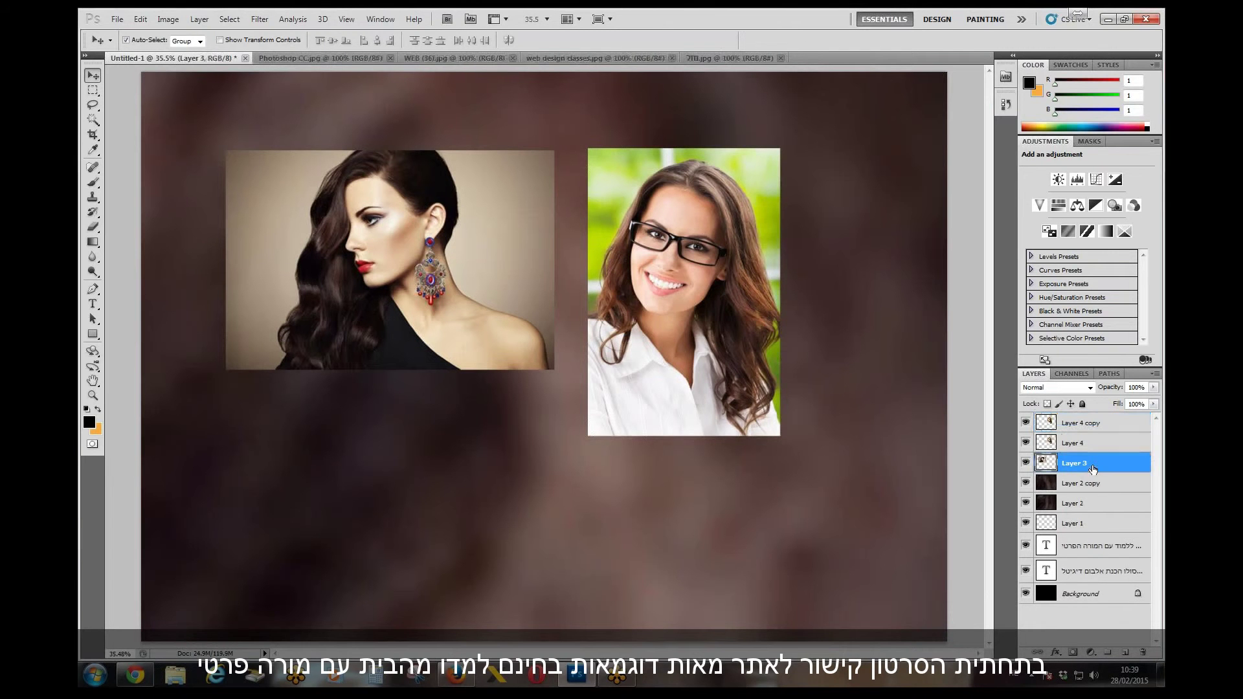
key("ctrl+j")
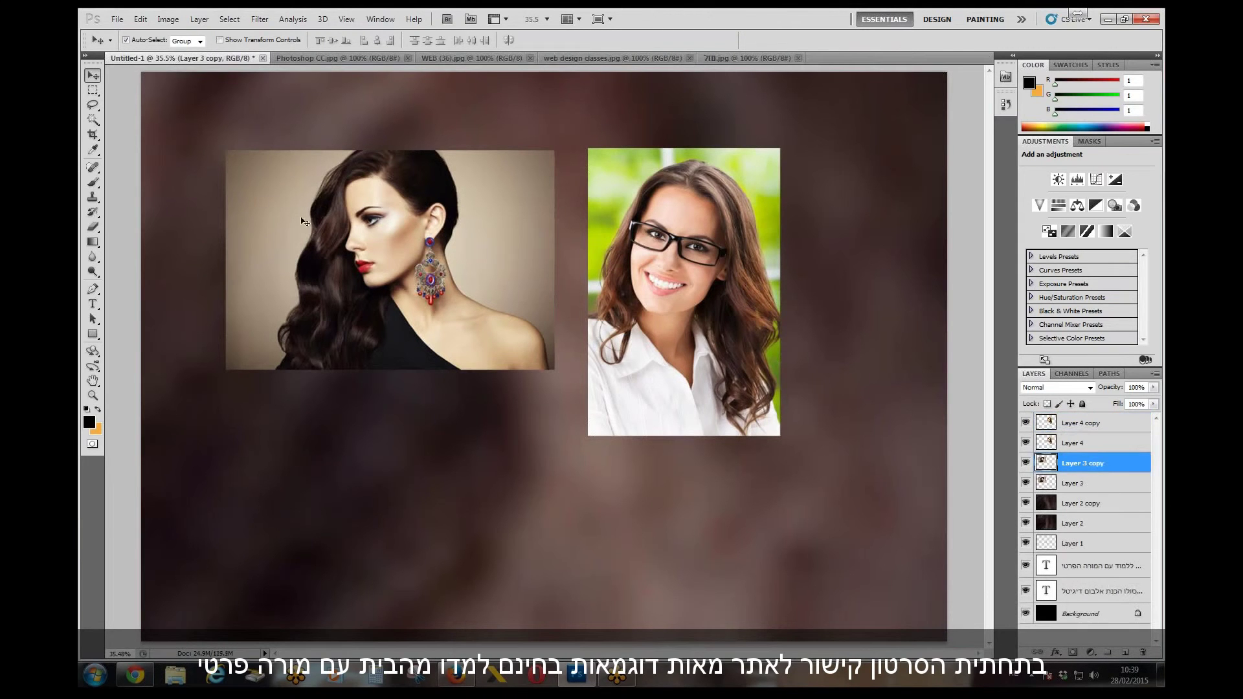
left_click_drag(304, 221, 318, 453)
left_click_drag(331, 266, 321, 225)
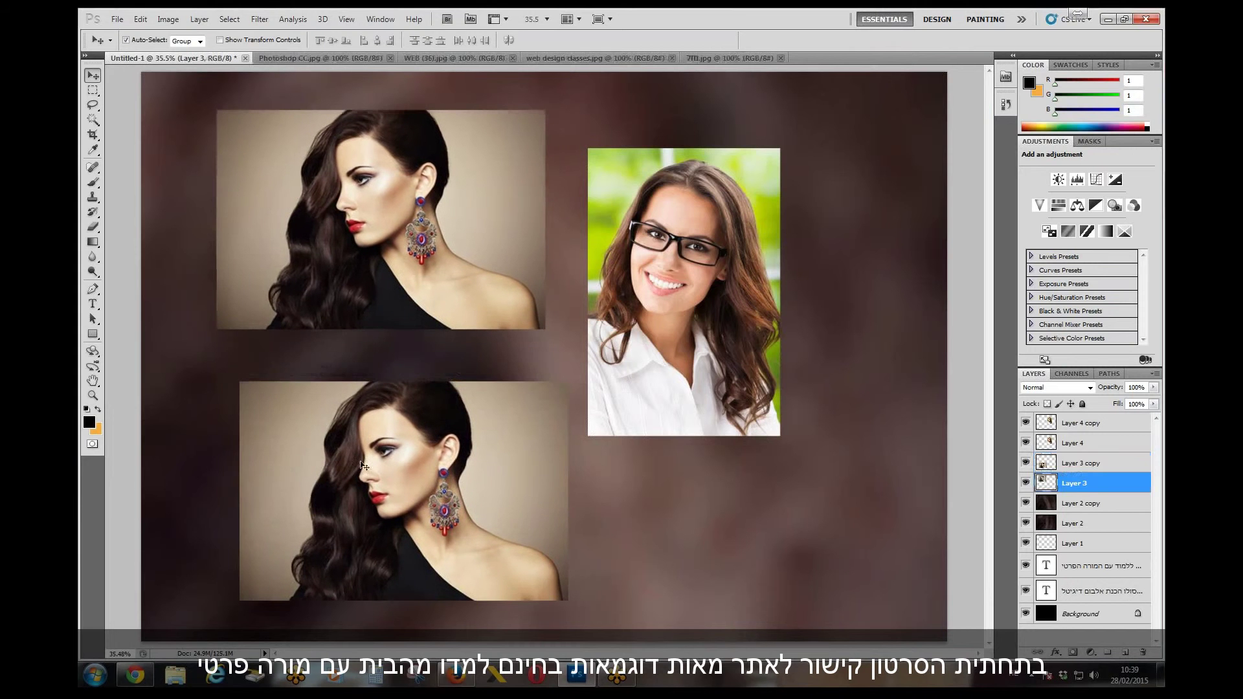
left_click_drag(362, 465, 325, 462)
- Try a white 89 px centred stroke around the lower earring portrait and undo the stroke
left_click(141, 19)
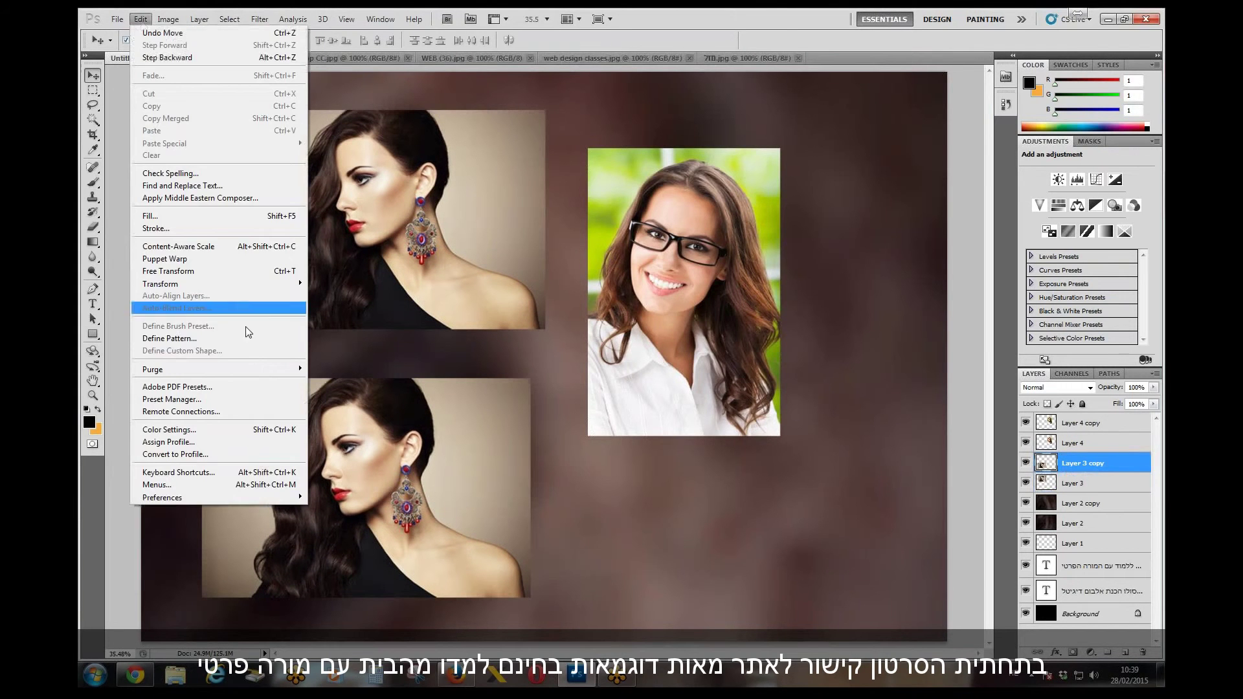
left_click(156, 229)
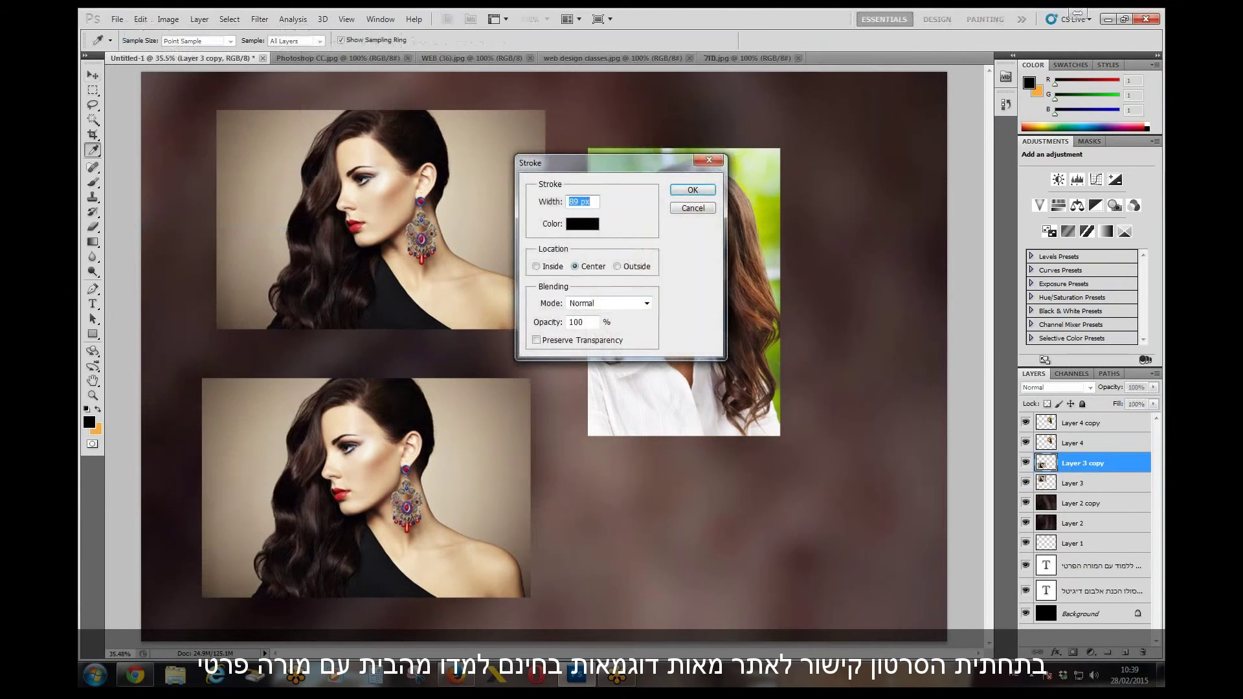
left_click(587, 225)
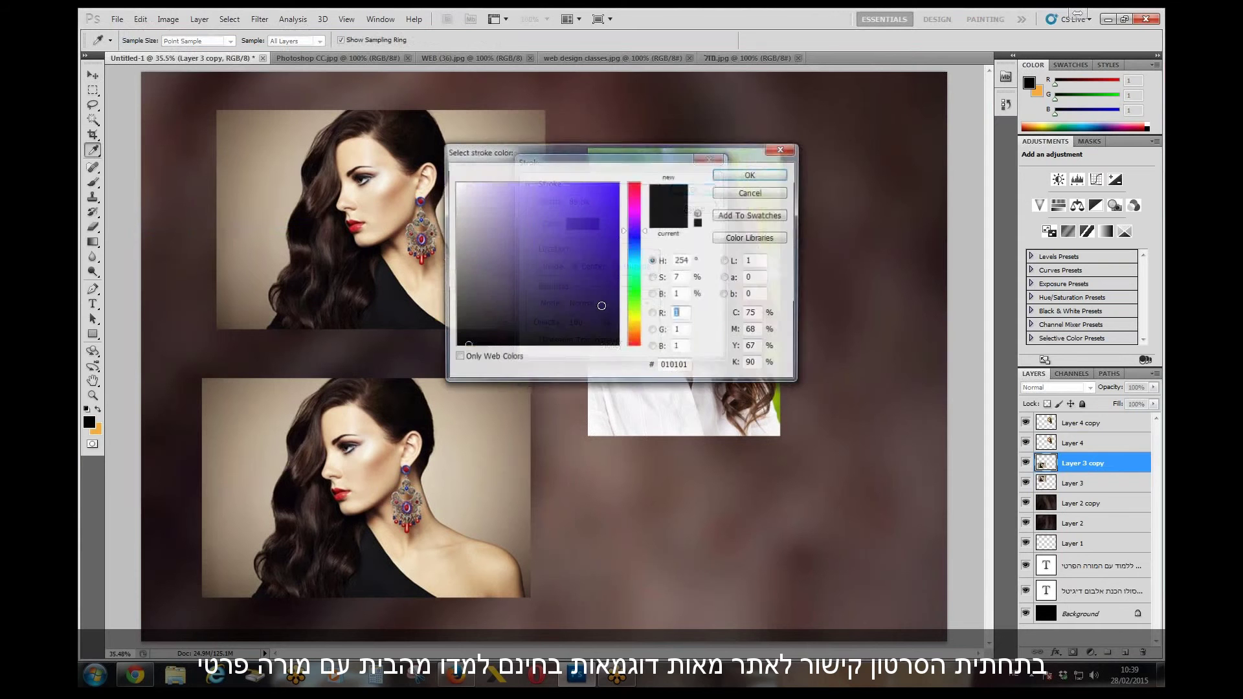
left_click(456, 184)
left_click(742, 176)
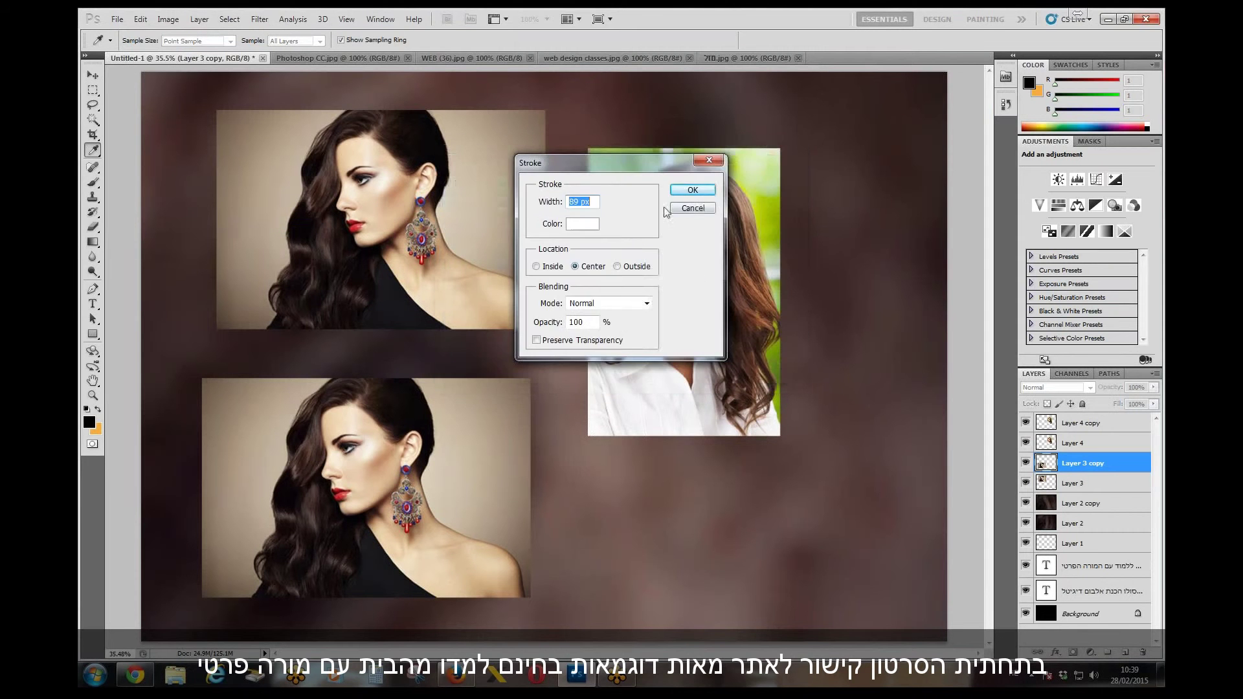
left_click(693, 193)
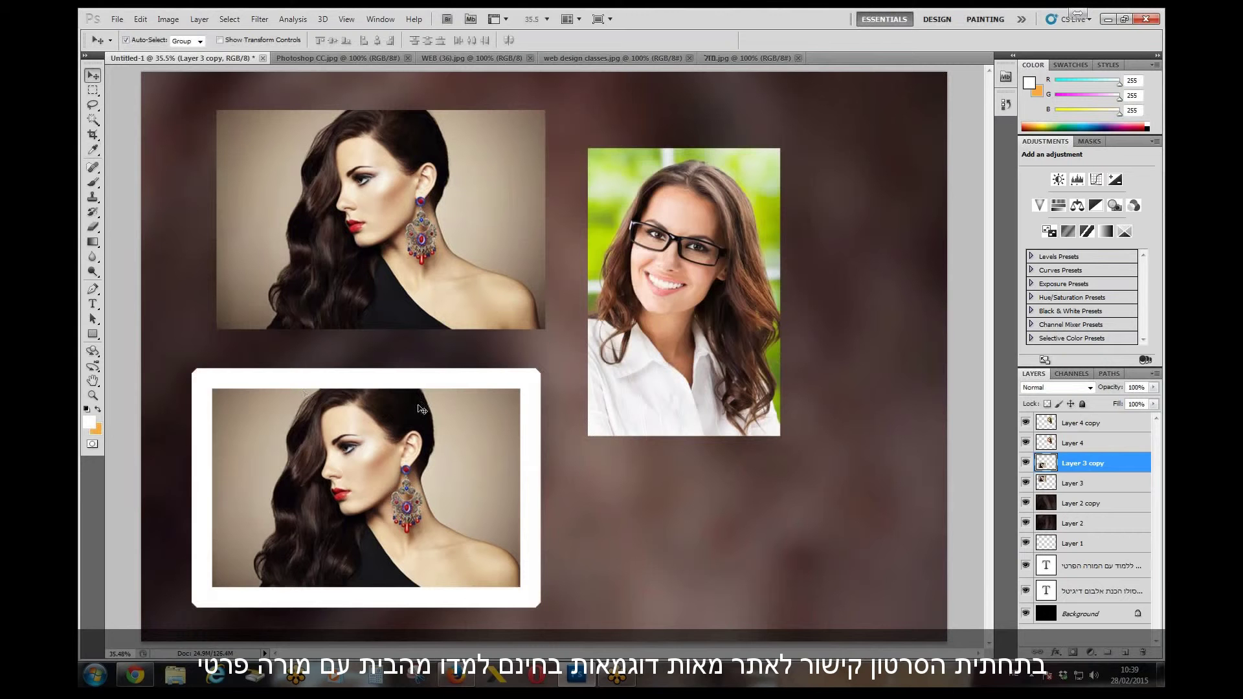
key("ctrl+z")
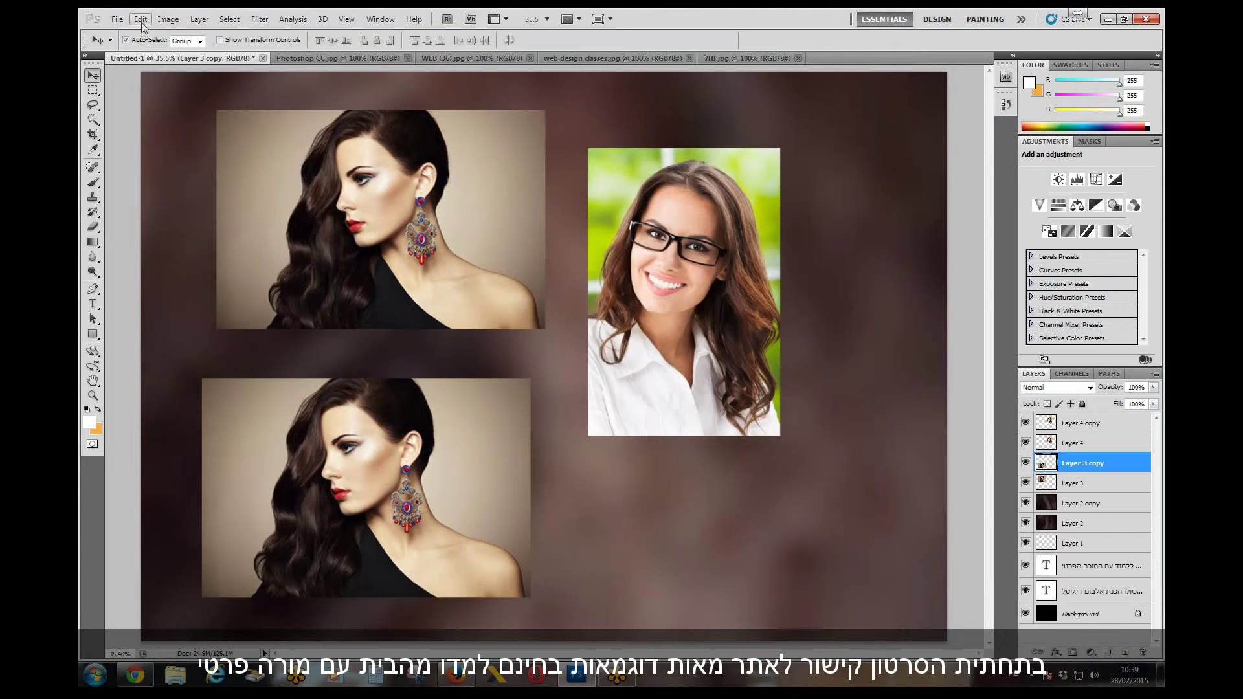
- Outline the lower earring portrait with a white 35 px stroke centred on its edge
left_click(141, 20)
left_click(155, 228)
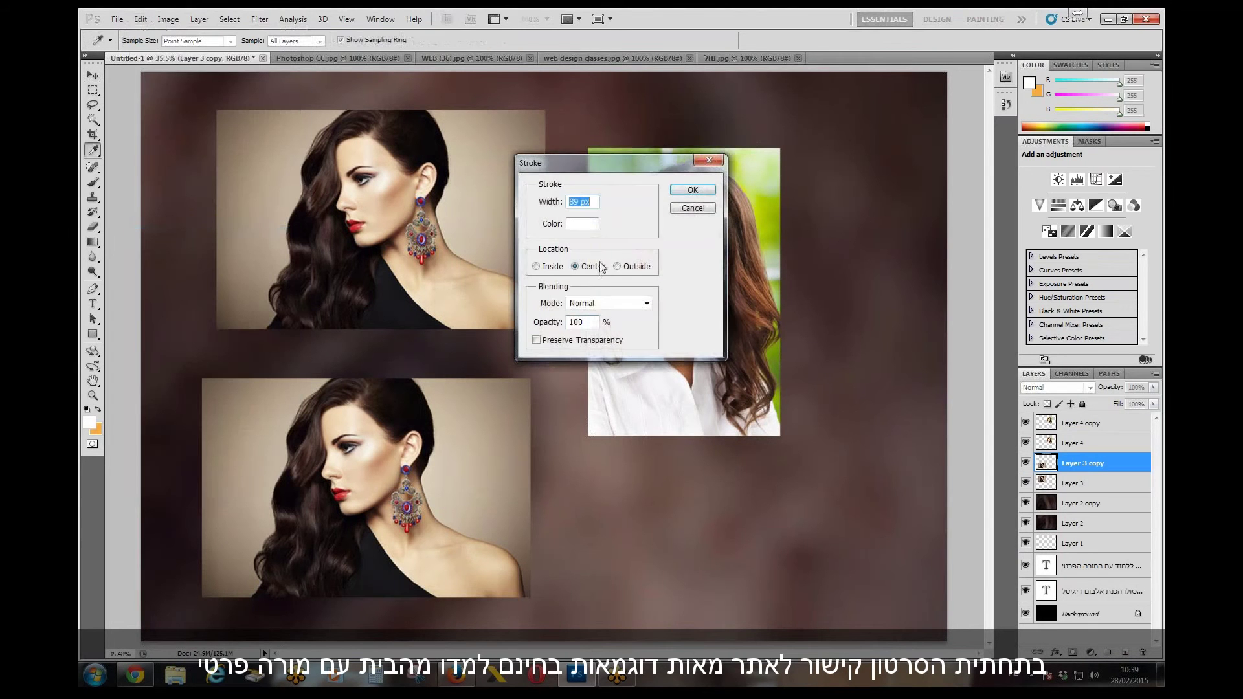
type("35")
key("Return")
key("v")
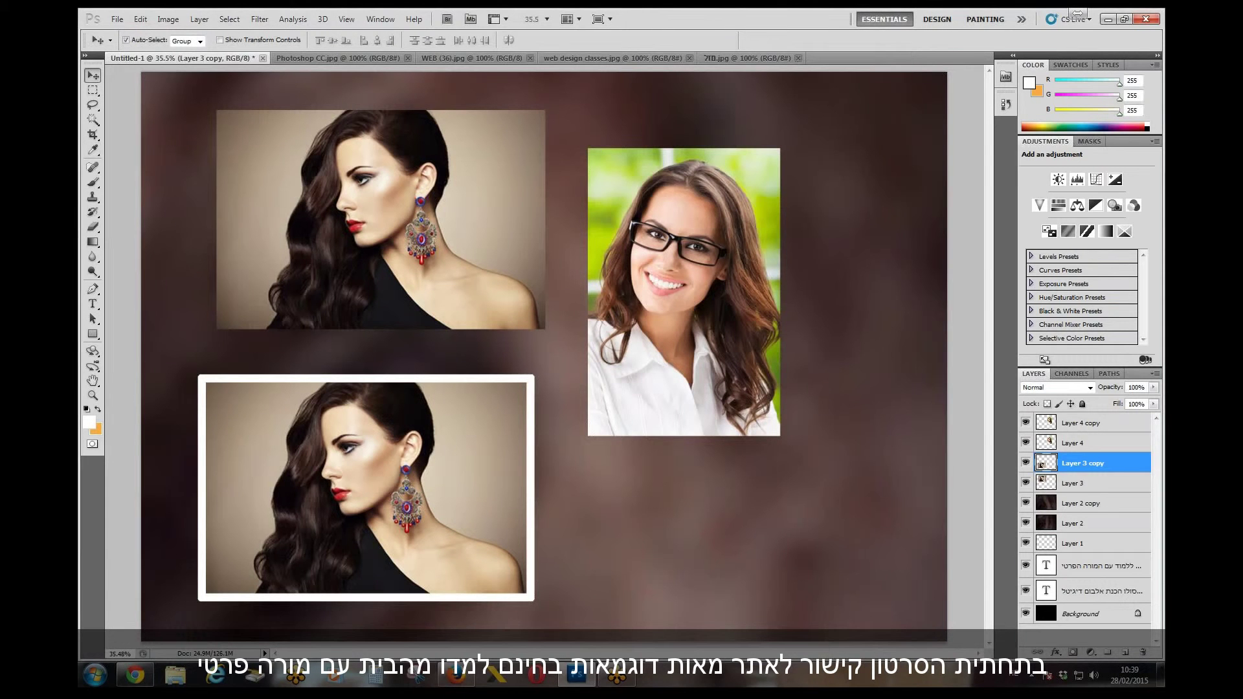
- Load the framed earring portrait's outline as a selection, add a new layer and feather the selection by 25 pixels
left_click(1046, 462, "ctrl")
left_click(1124, 650)
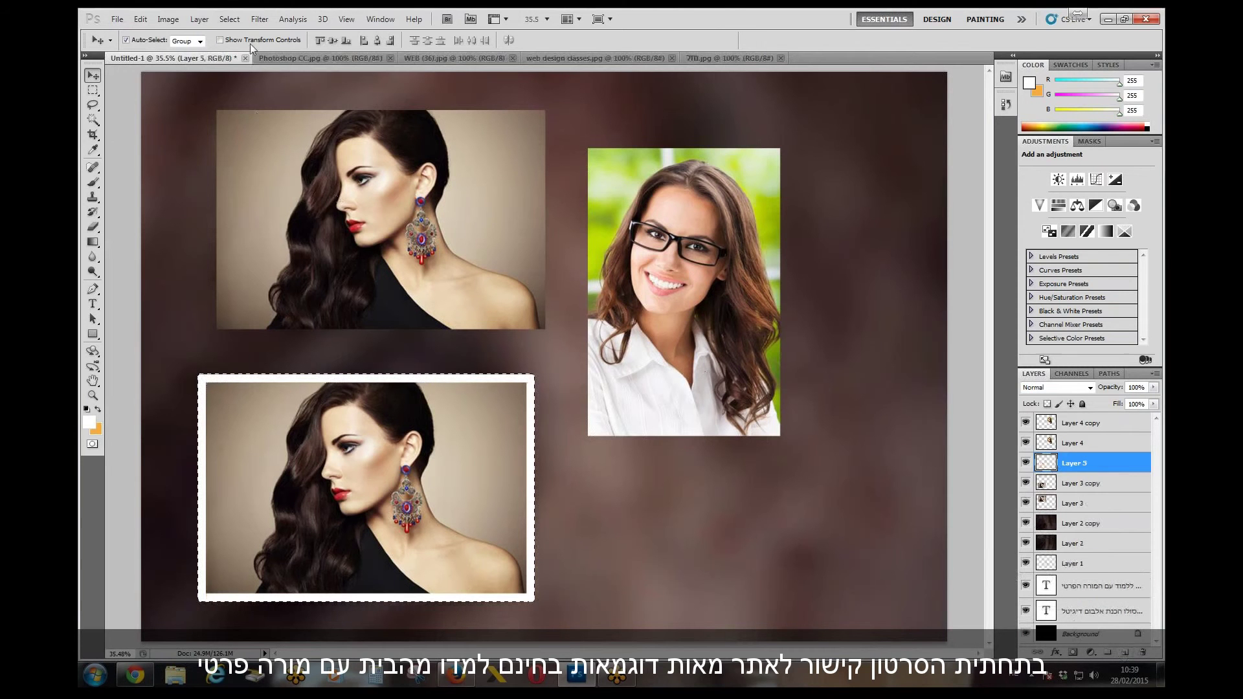
left_click(237, 20)
mouse_move(281, 162)
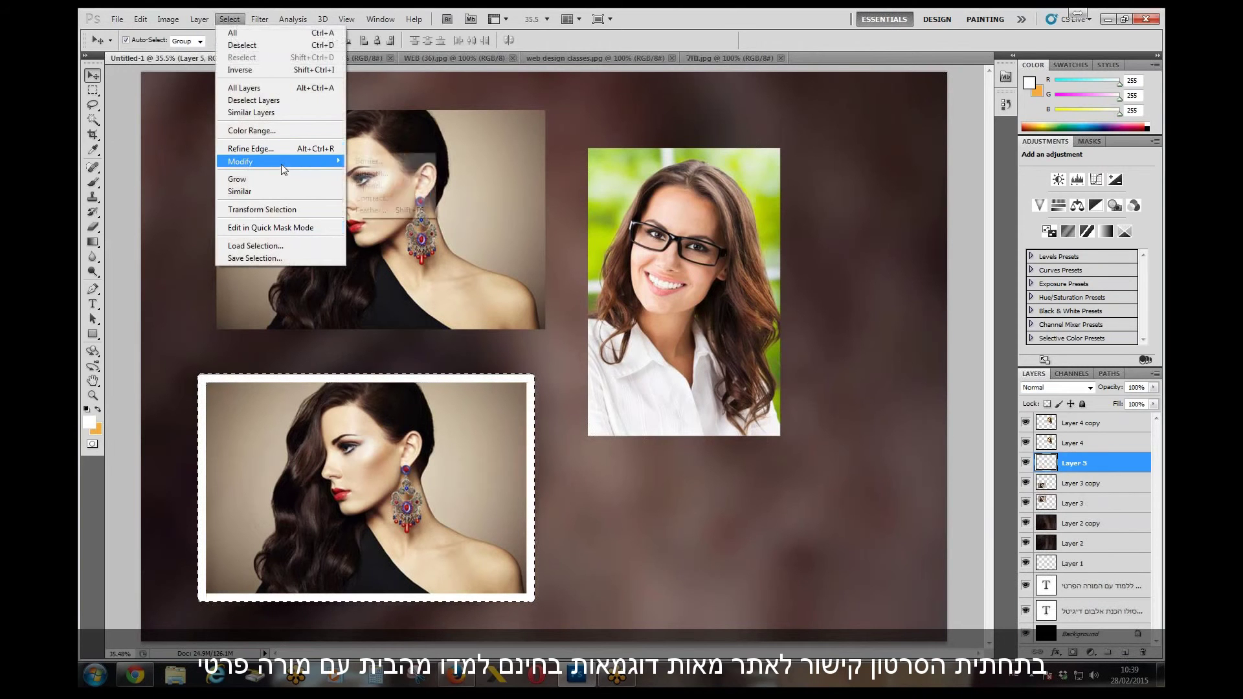
left_click(373, 211)
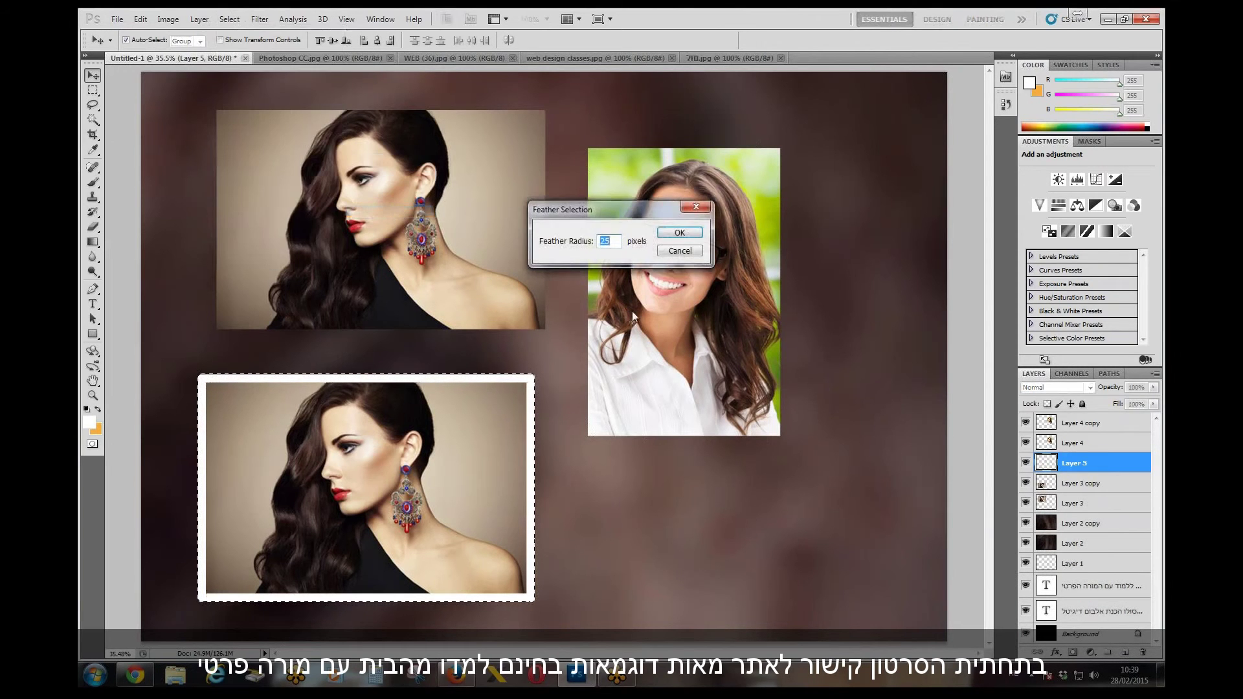
key("Return")
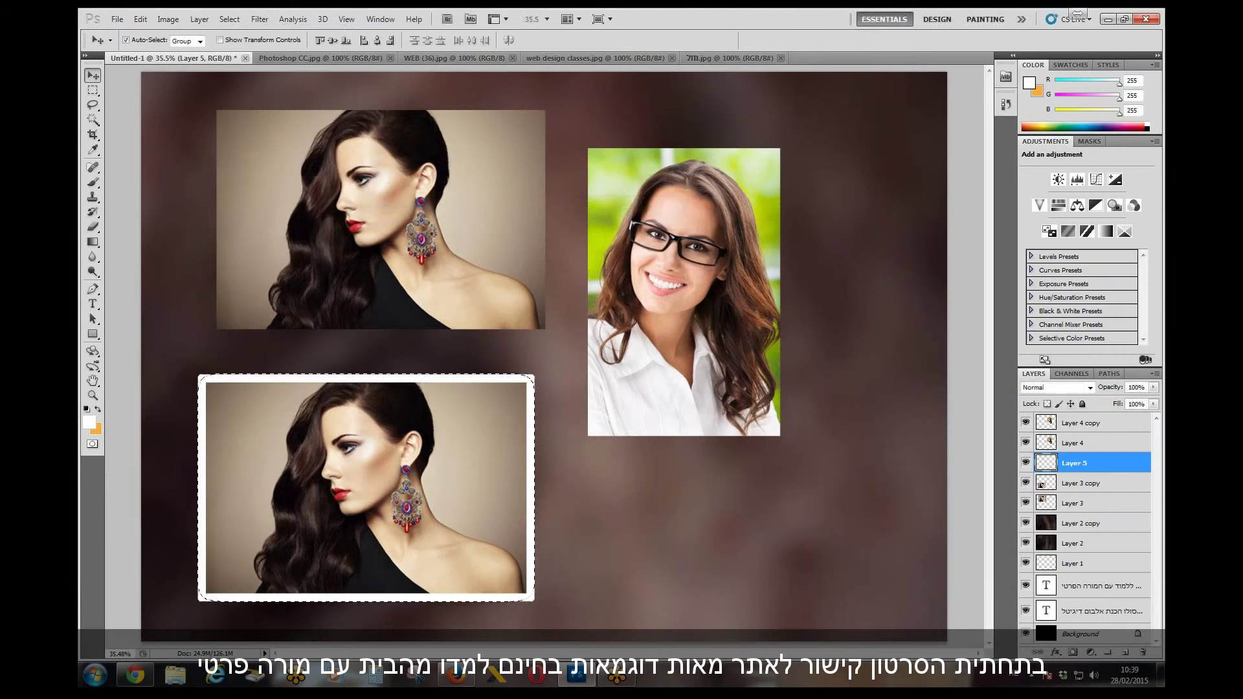
- Fill the feathered selection with white, deselect, and move Layer 5 beneath Layer 3 as a glow behind the frame
key("shift+F5")
key("Return")
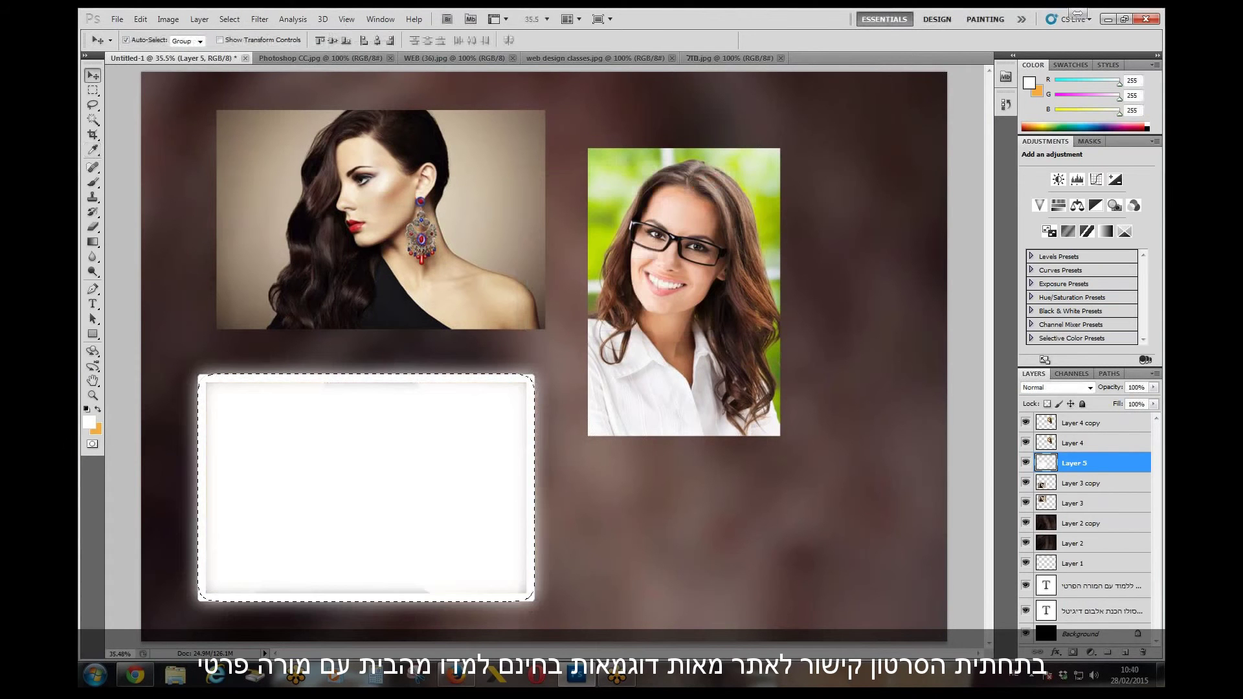
key("ctrl+d")
left_click_drag(1094, 464, 1092, 513)
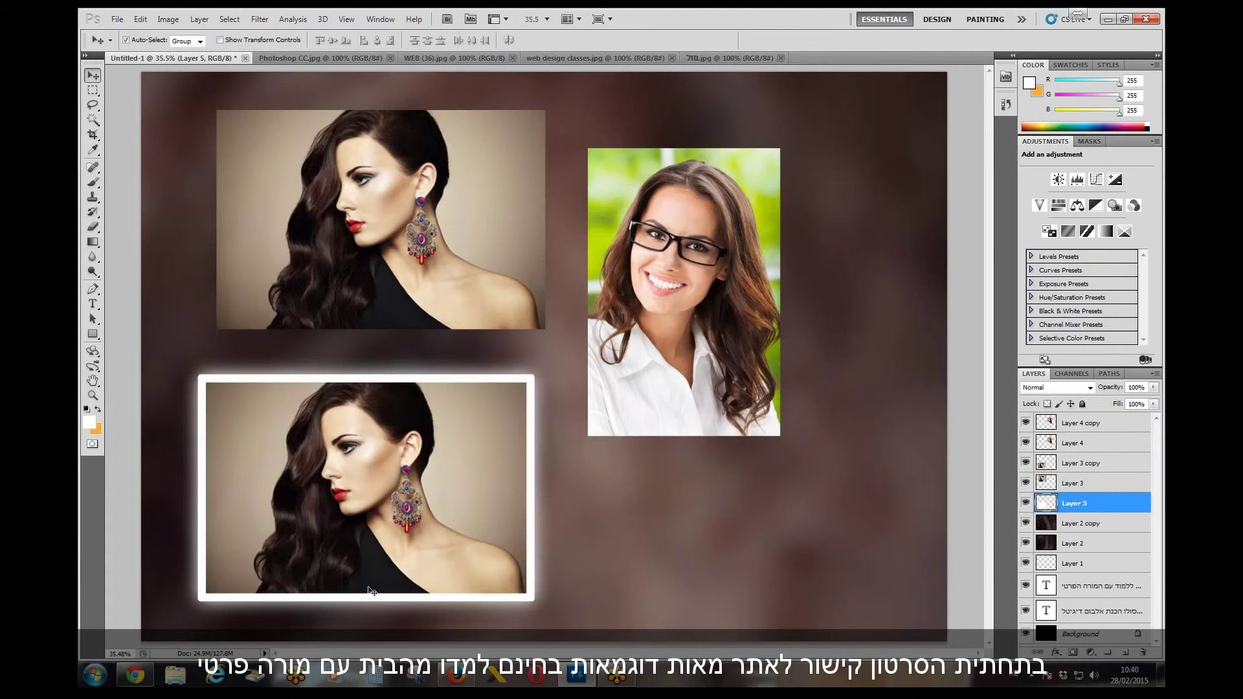
- Arrange the two glasses portraits with Layer 4 at the page's upper right and its copy lower, beside the framed portrait
left_click_drag(647, 294, 638, 425)
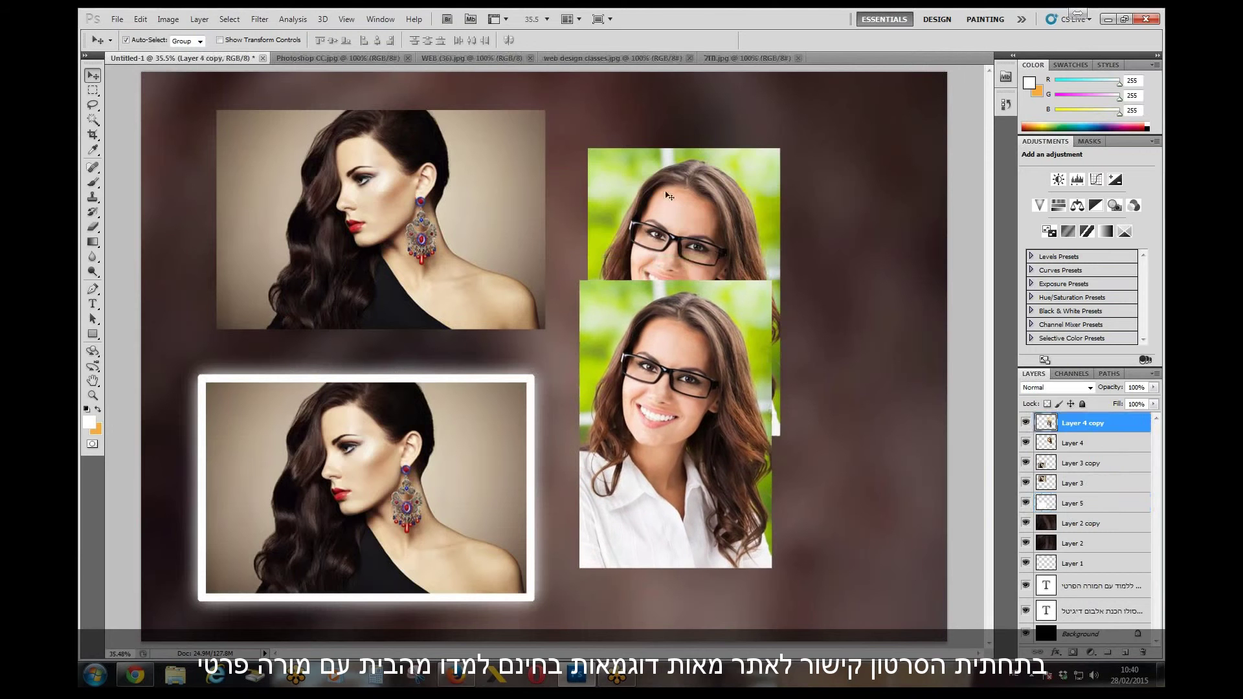
left_click_drag(654, 214, 774, 202)
left_click(675, 395)
left_click_drag(676, 395, 688, 395)
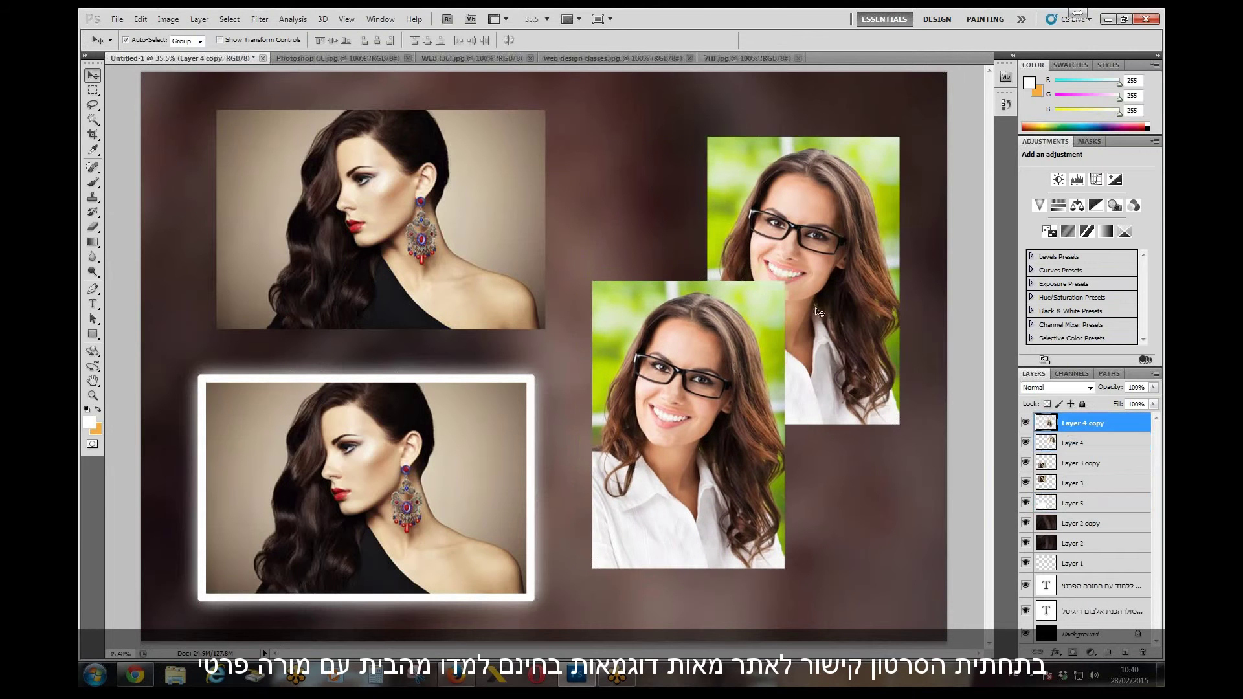
left_click_drag(797, 379, 812, 371)
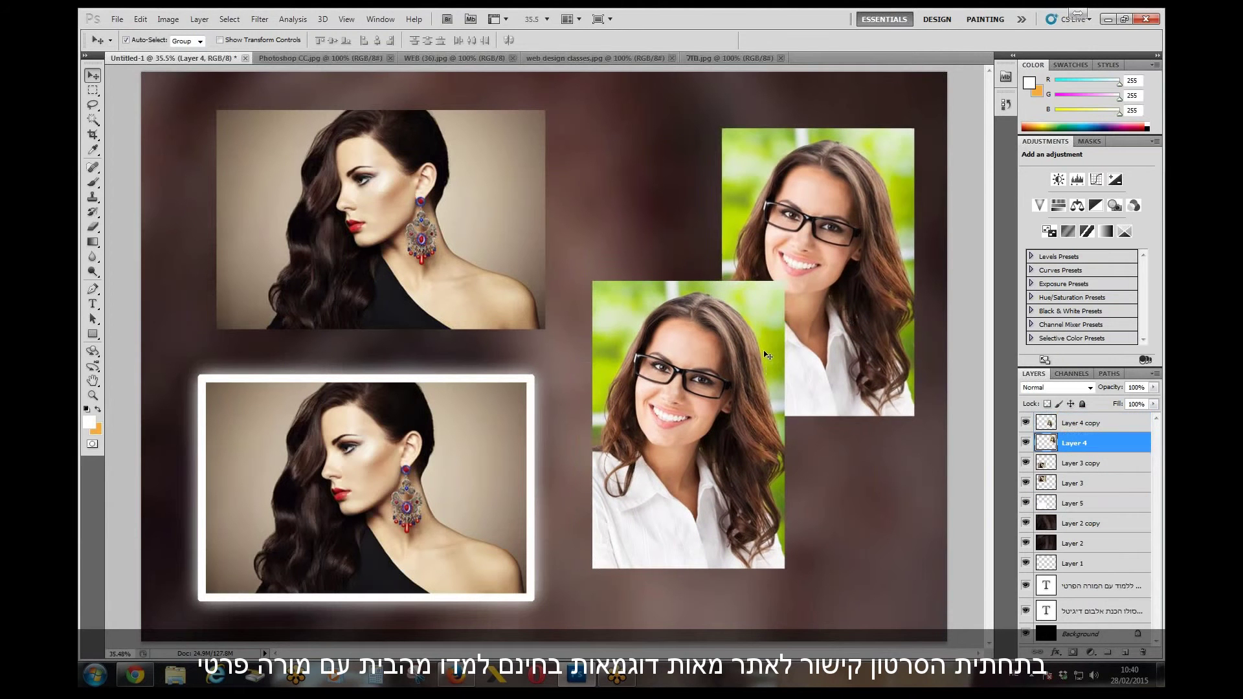
left_click_drag(724, 357, 706, 382)
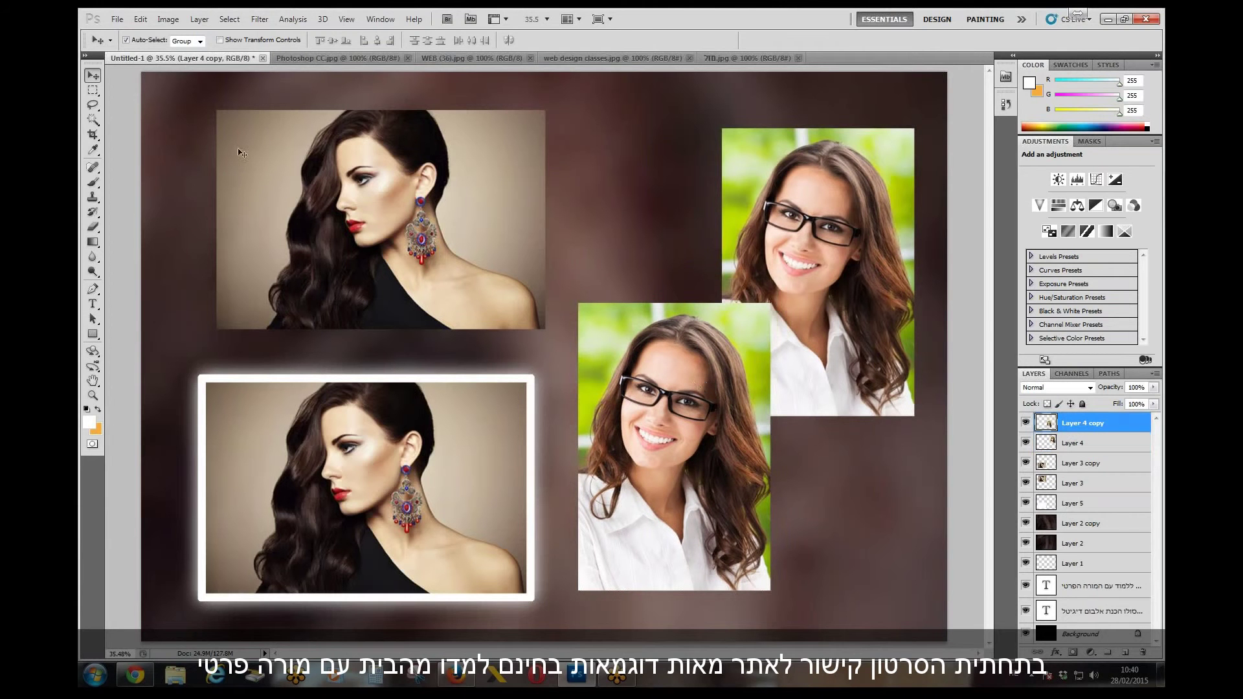
- Make a rectangular selection around the woman inside the lower glasses portrait and feather its edges
left_click(91, 91)
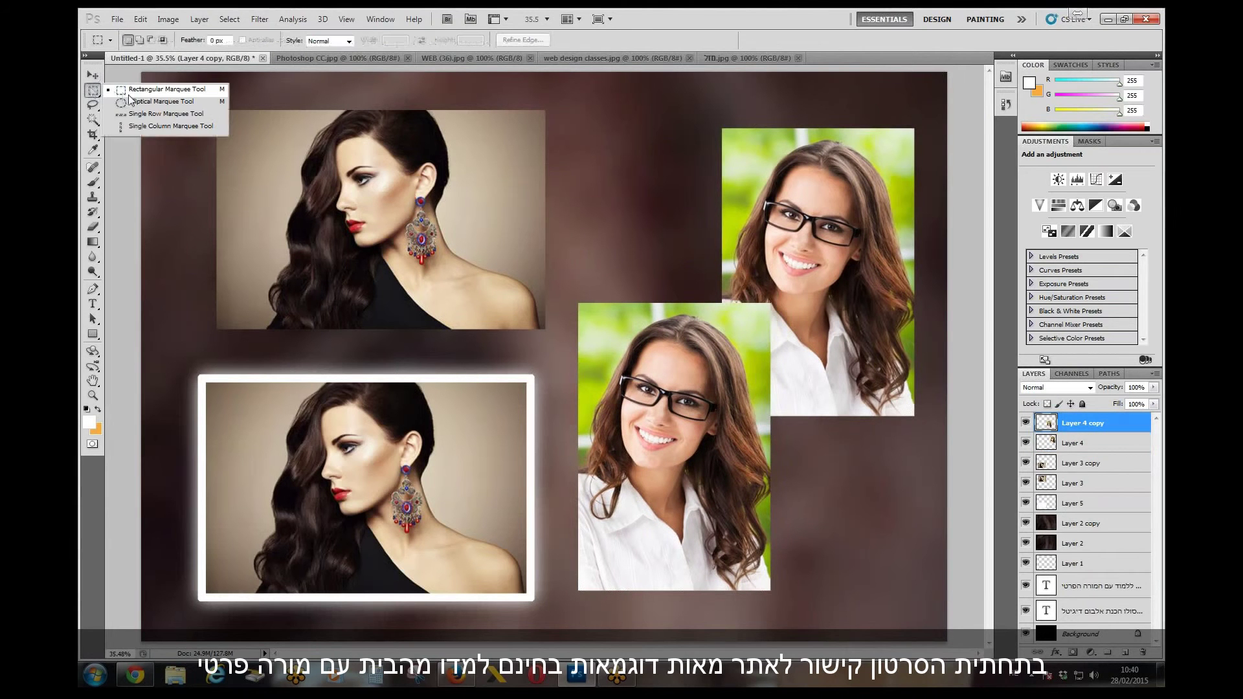
left_click(137, 92)
left_click_drag(704, 482, 748, 564)
key("shift+F6")
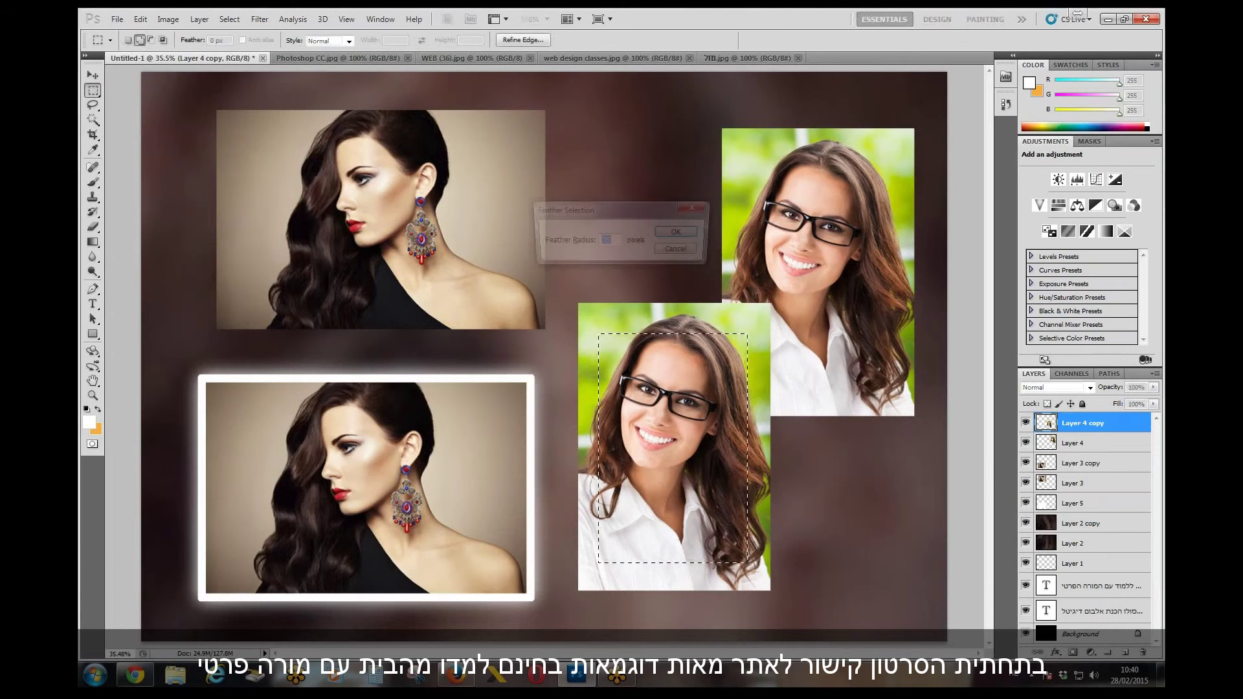
type("6")
key("Return")
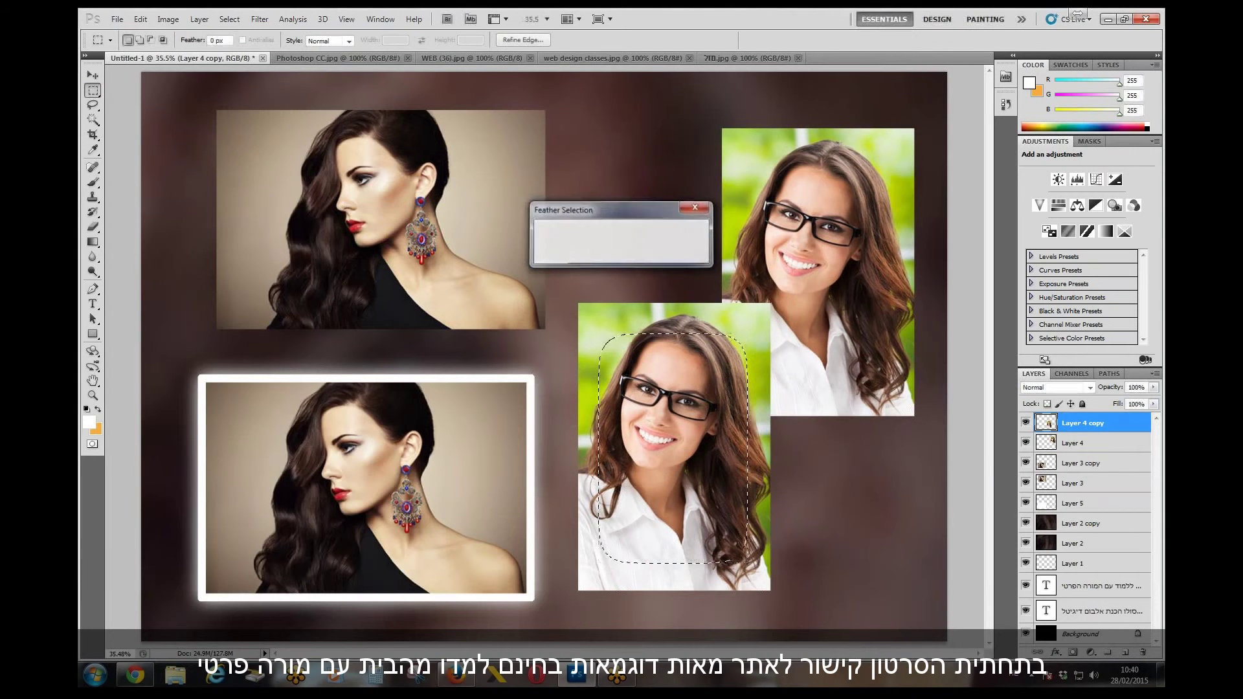
- Invert the selection, delete the surrounding pixels three times to fade the portrait's edges, and deselect
key("ctrl+shift+i")
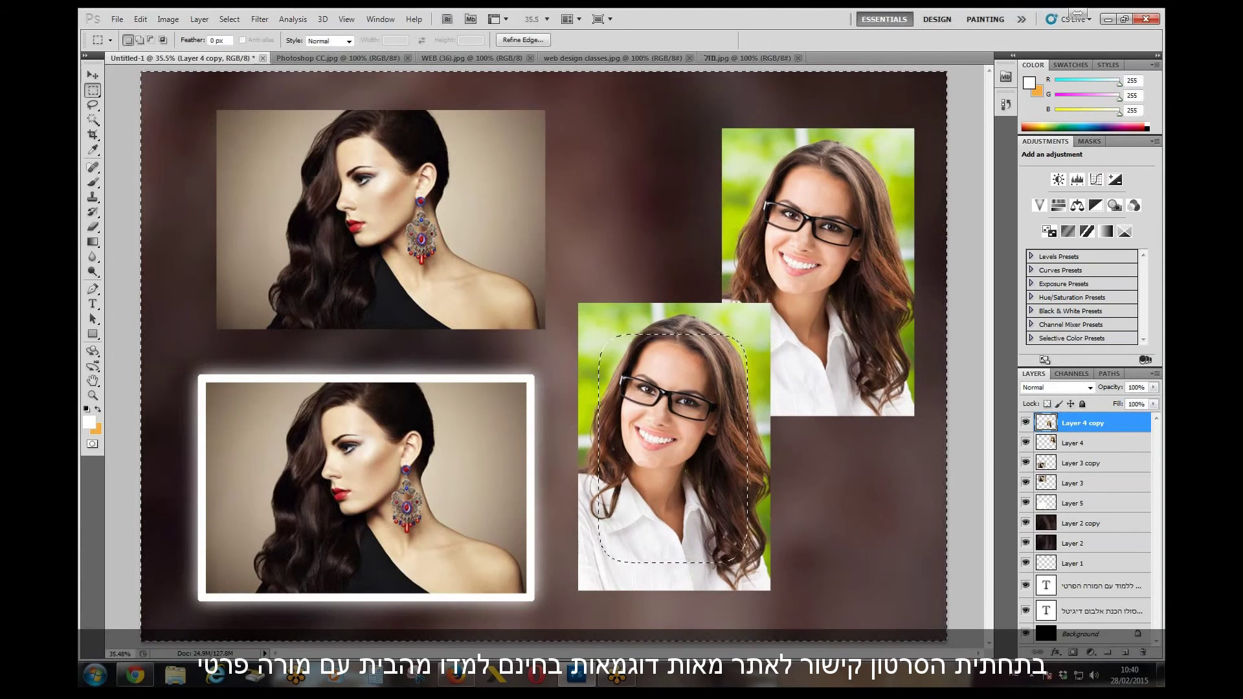
key("Delete")
key("Delete")
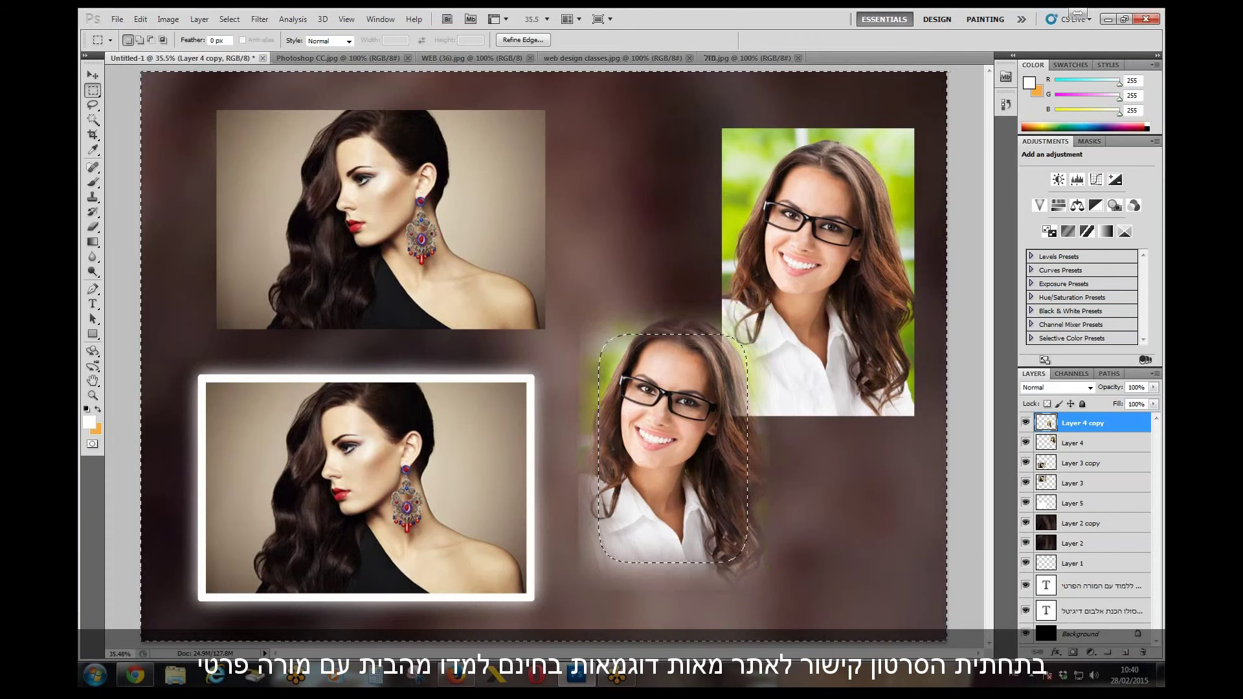
key("Delete")
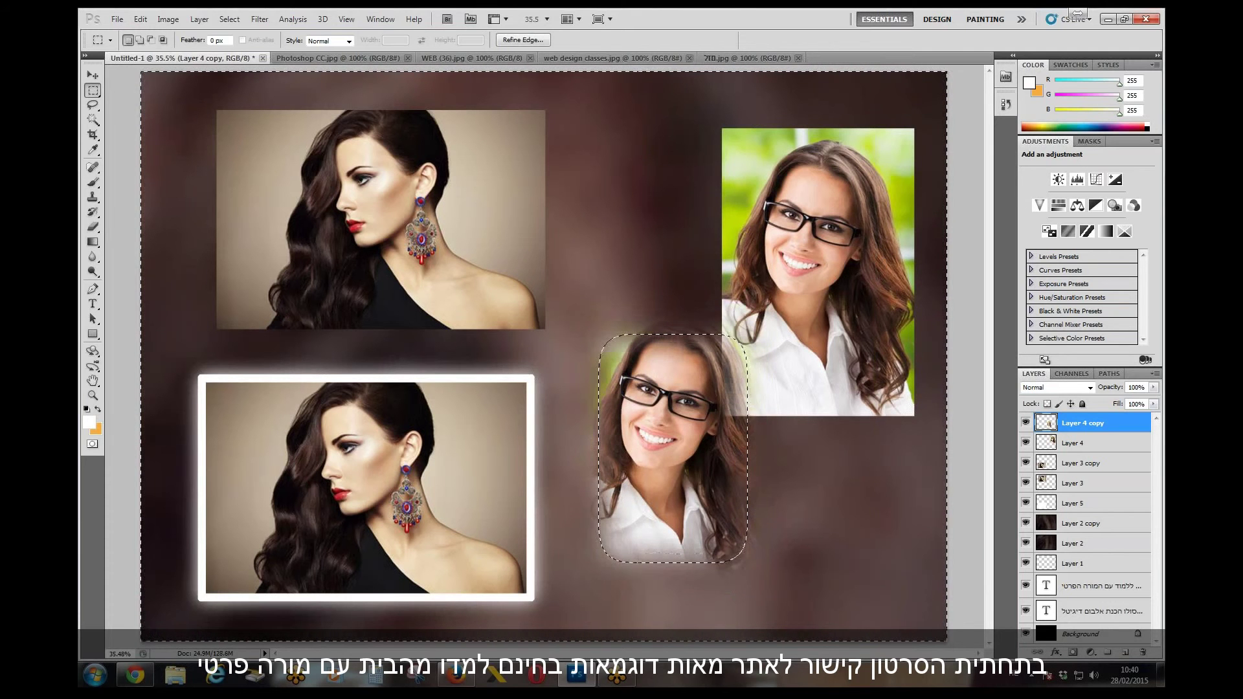
key("ctrl+d")
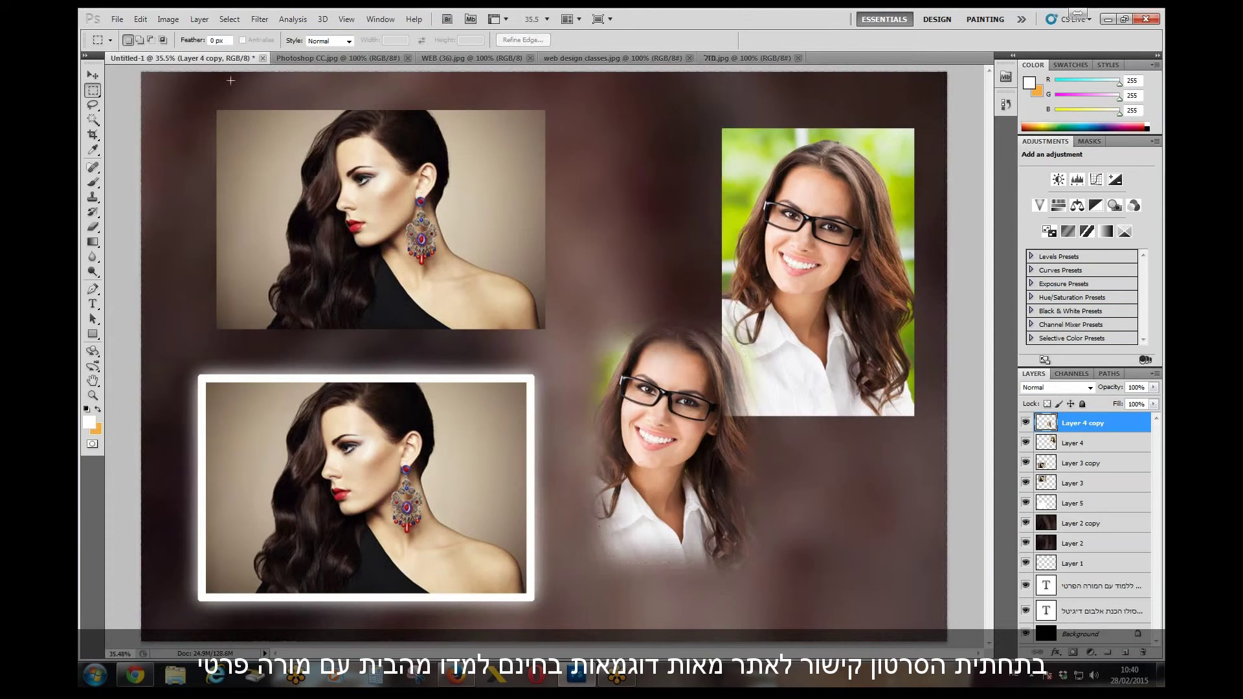
- Position the faded portrait beside the framed one and align Layer 4's upper edge with the upper earring portrait
left_click(93, 75)
left_click_drag(657, 421, 634, 459)
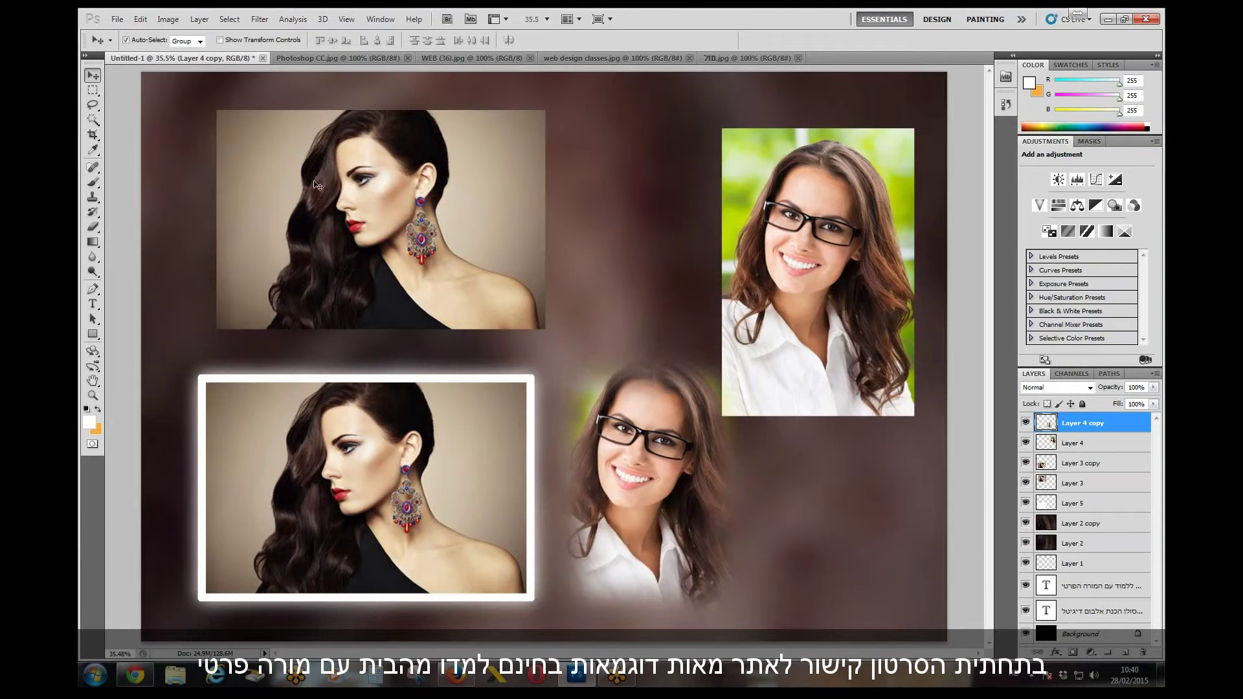
left_click_drag(640, 460, 640, 467)
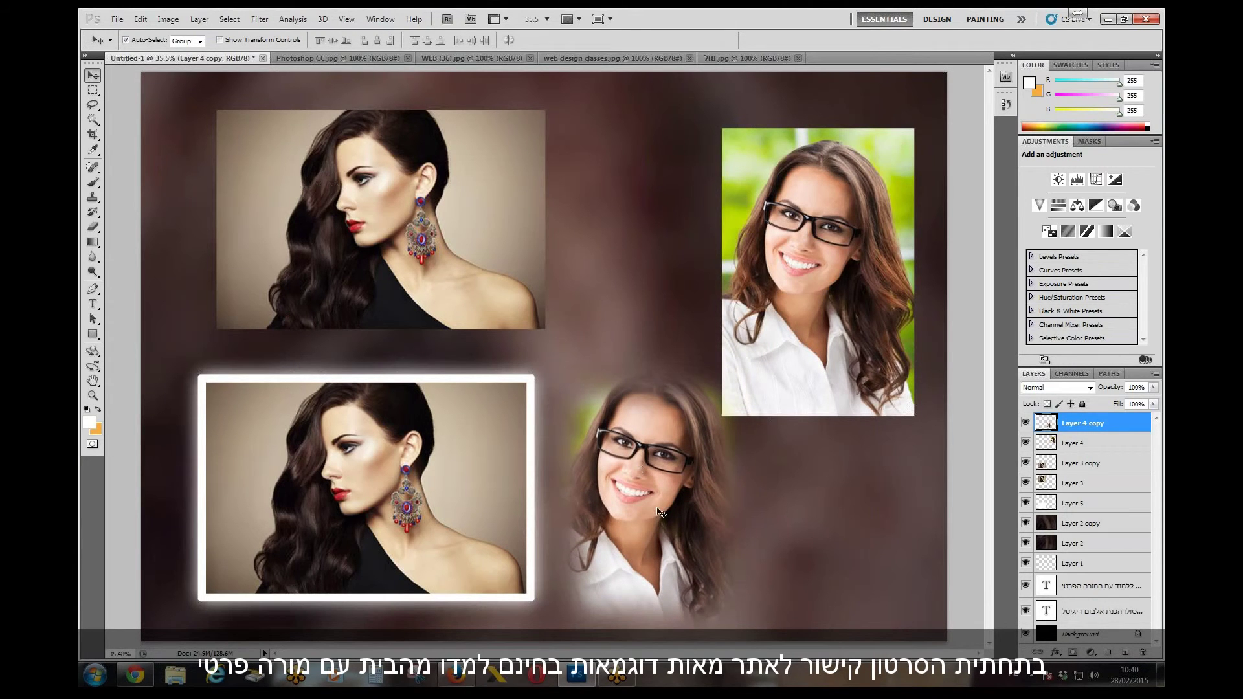
left_click_drag(663, 513, 645, 473)
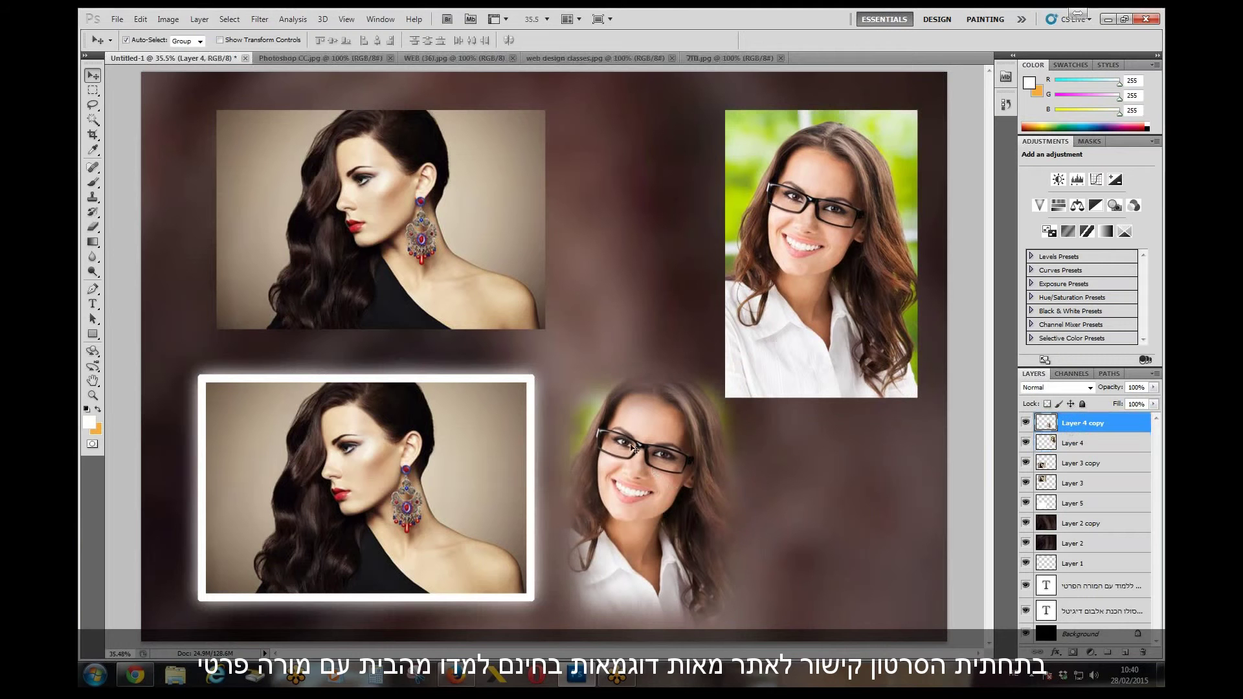
- Apply a near-black 35 px centred stroke to the faded glasses portrait on Layer 4 copy
left_click(141, 19)
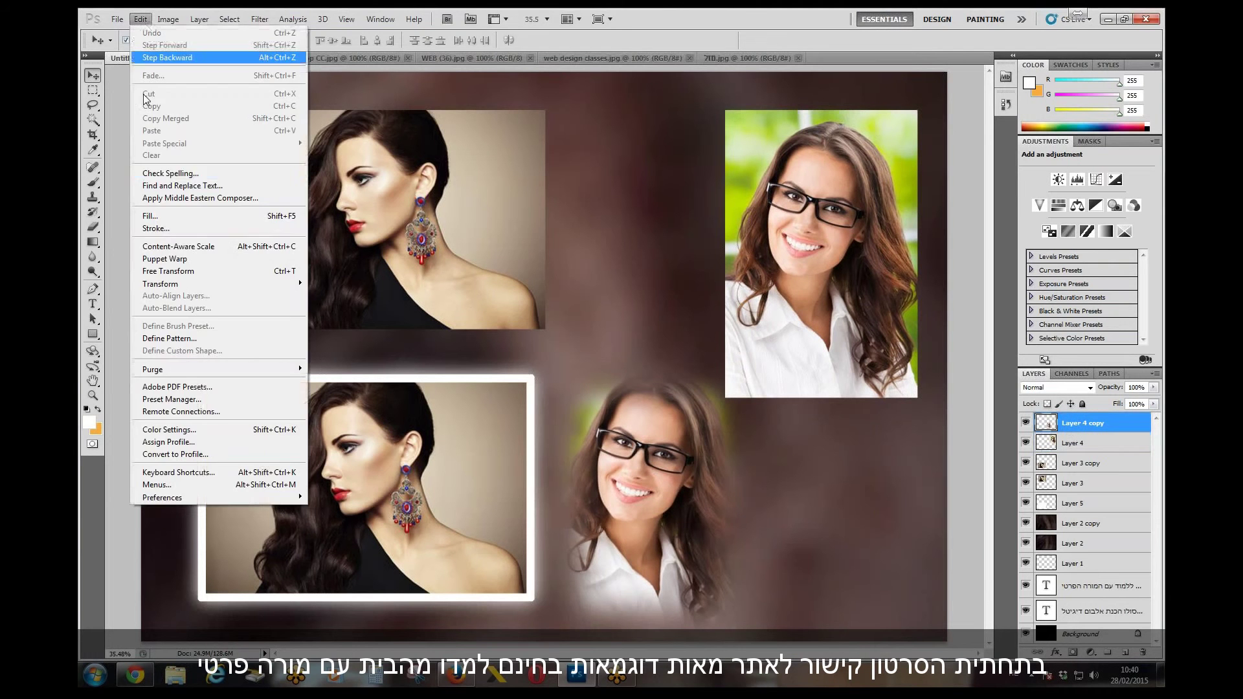
left_click(156, 228)
left_click(571, 222)
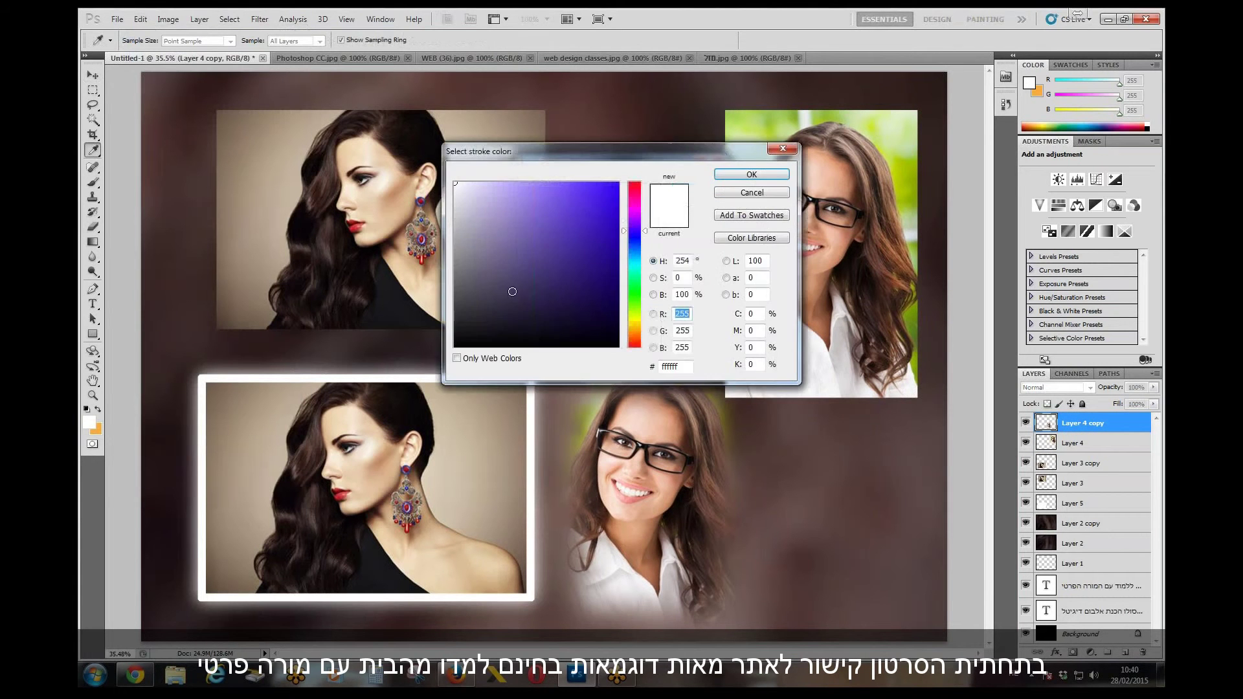
left_click(767, 177)
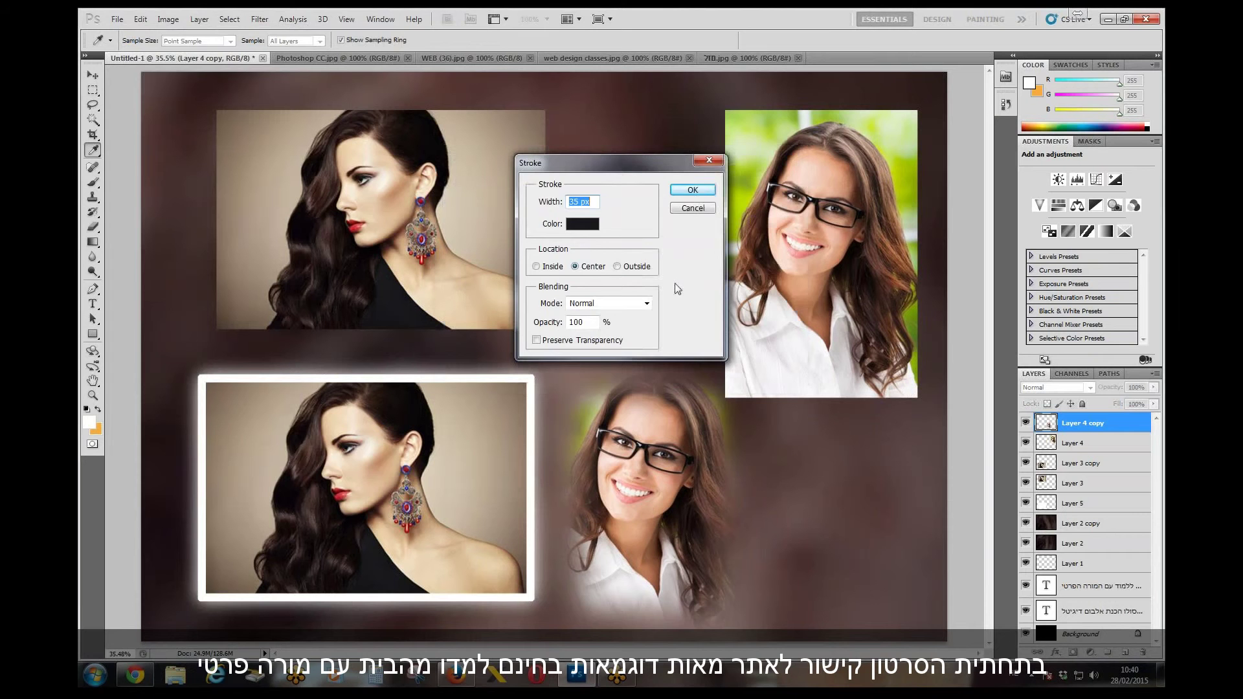
left_click(681, 191)
key("v")
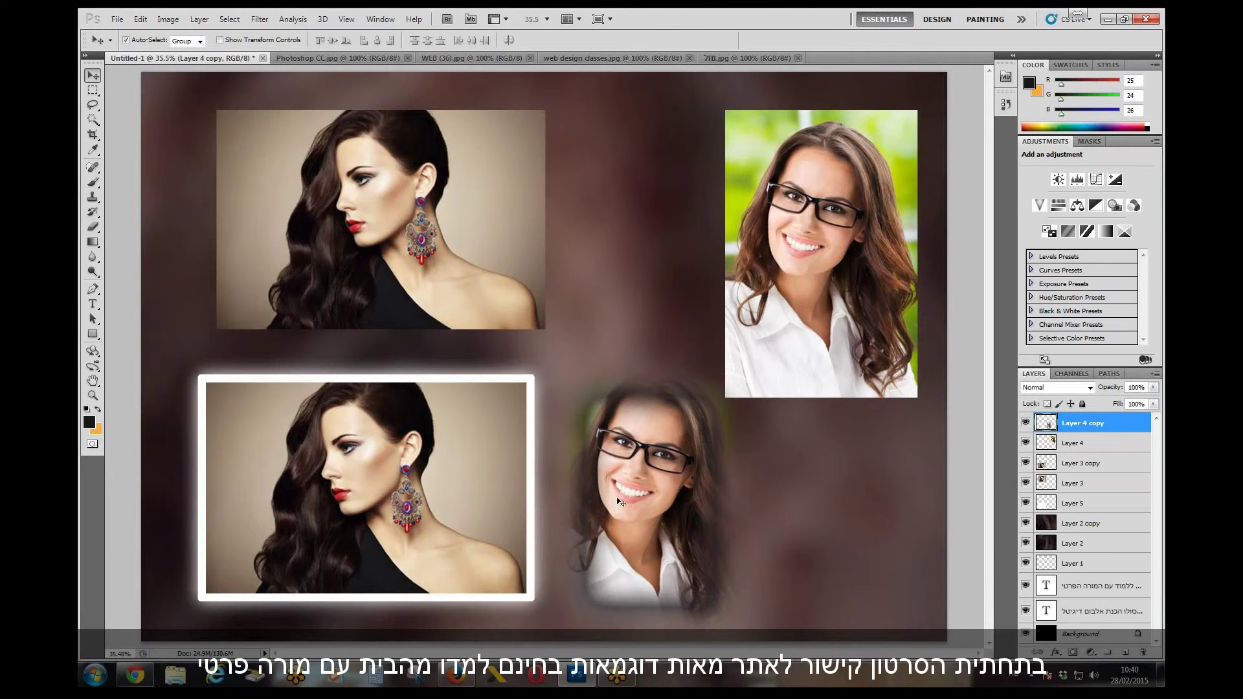
- Undo the stroke and try overlaying the faded glasses portrait, scaled slightly down, on the upper earring portrait
key("ctrl+z")
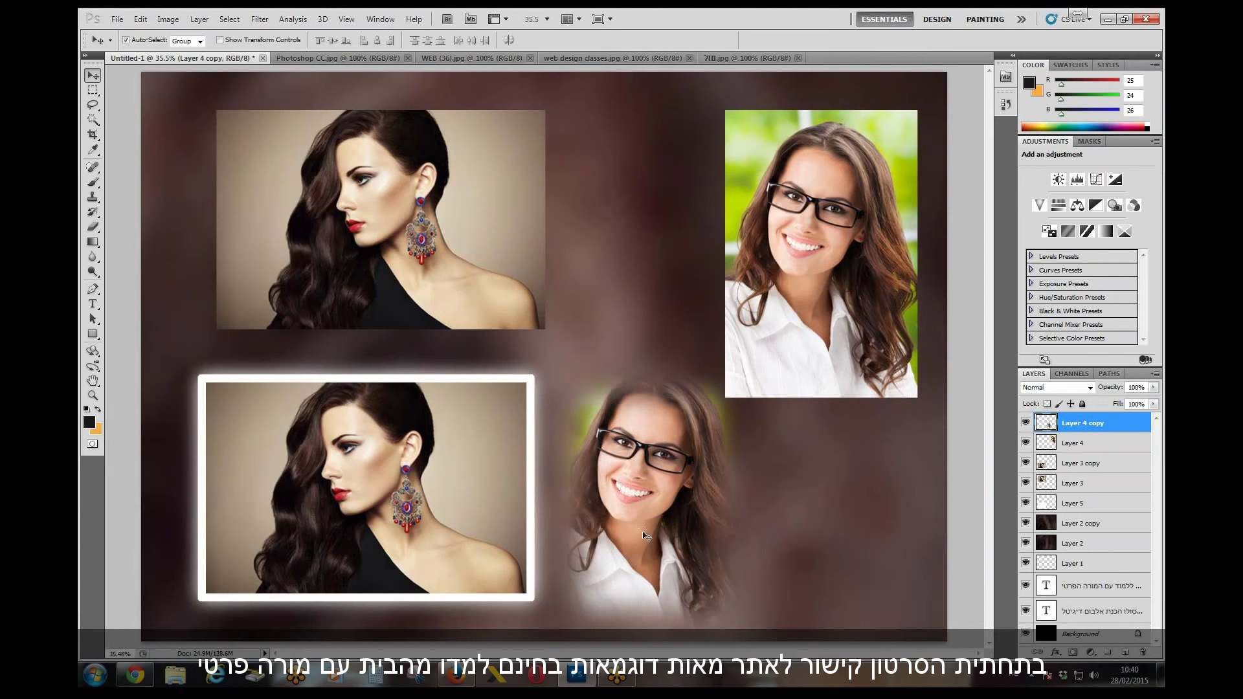
left_click_drag(645, 537, 288, 259)
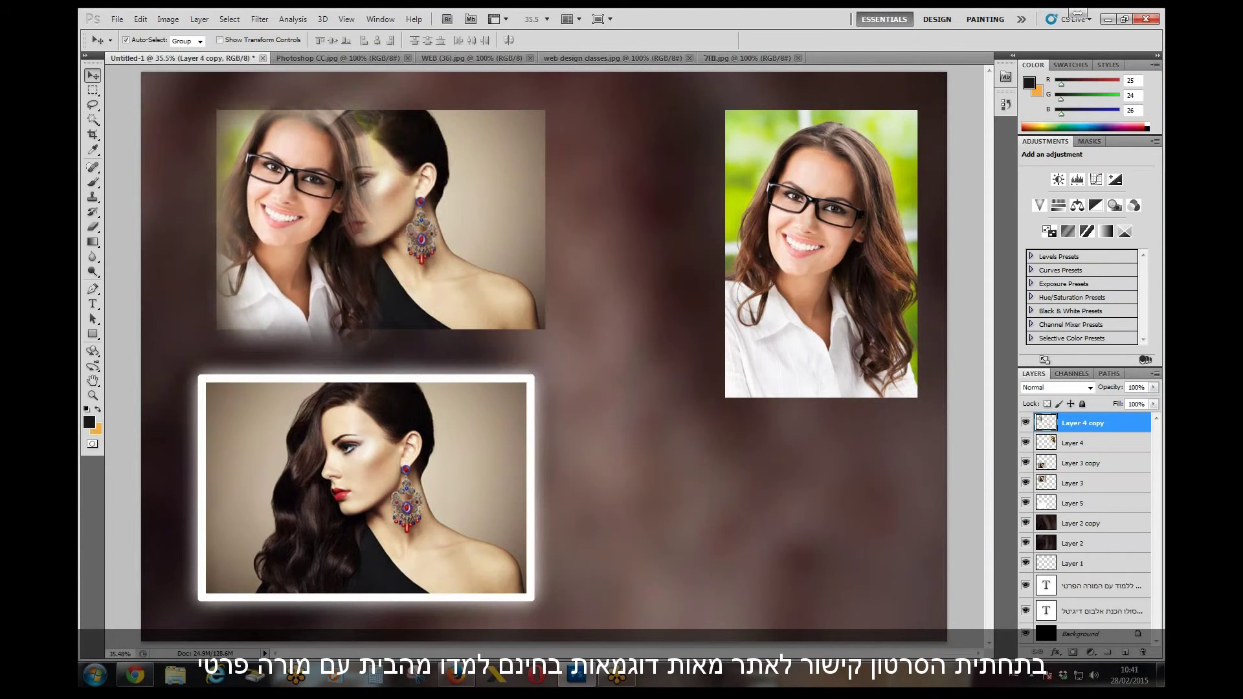
key("ctrl+t")
left_click_drag(396, 367, 367, 338)
key("Return")
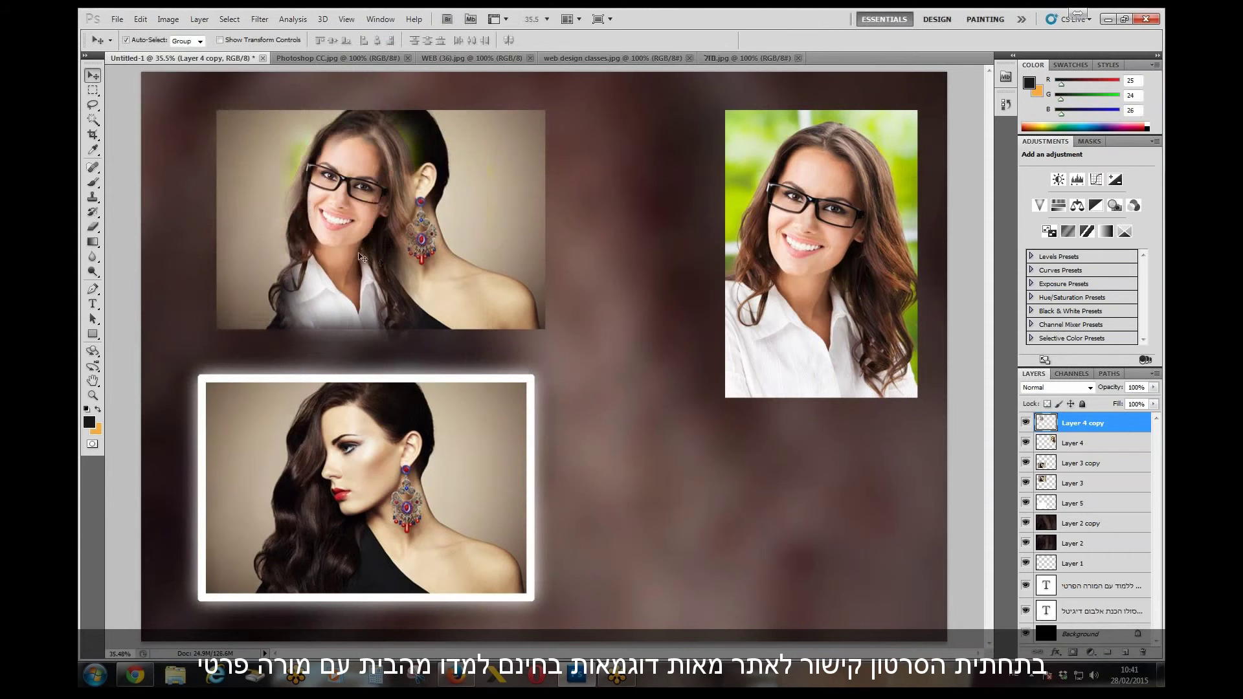
- Delete the faded glasses portrait's layer and move the original glasses portrait down toward the page's middle
left_click_drag(360, 257, 734, 523)
key("Delete")
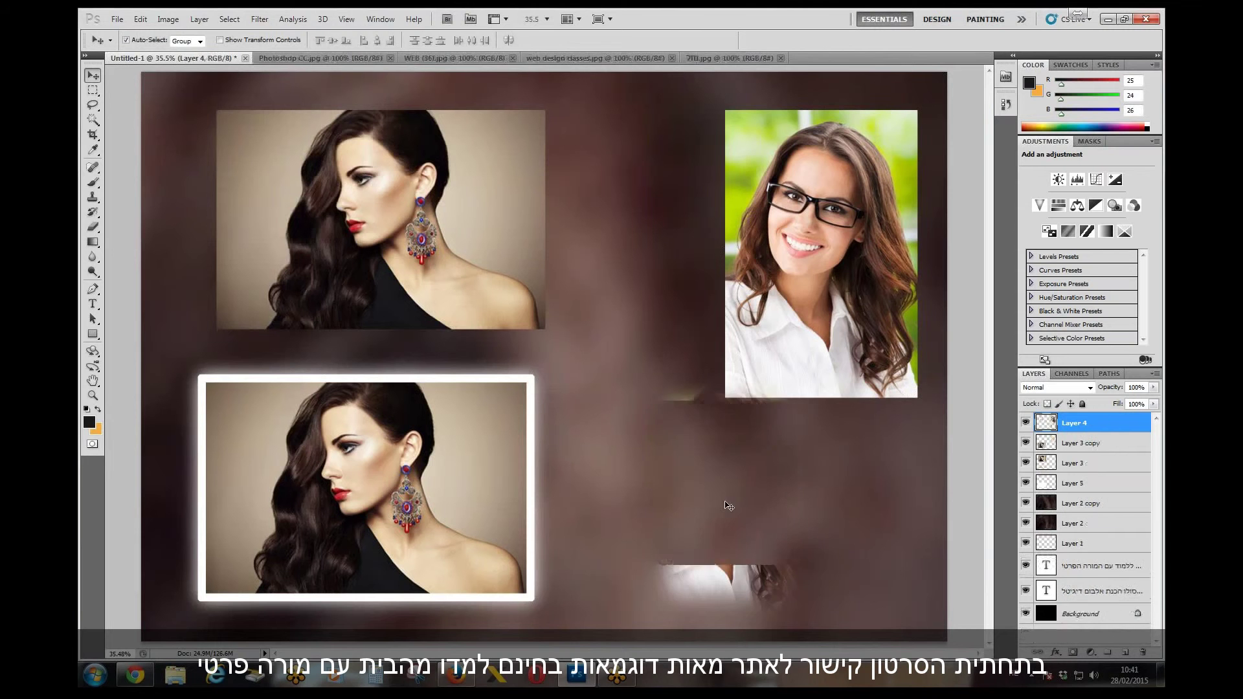
left_click_drag(848, 273, 780, 363)
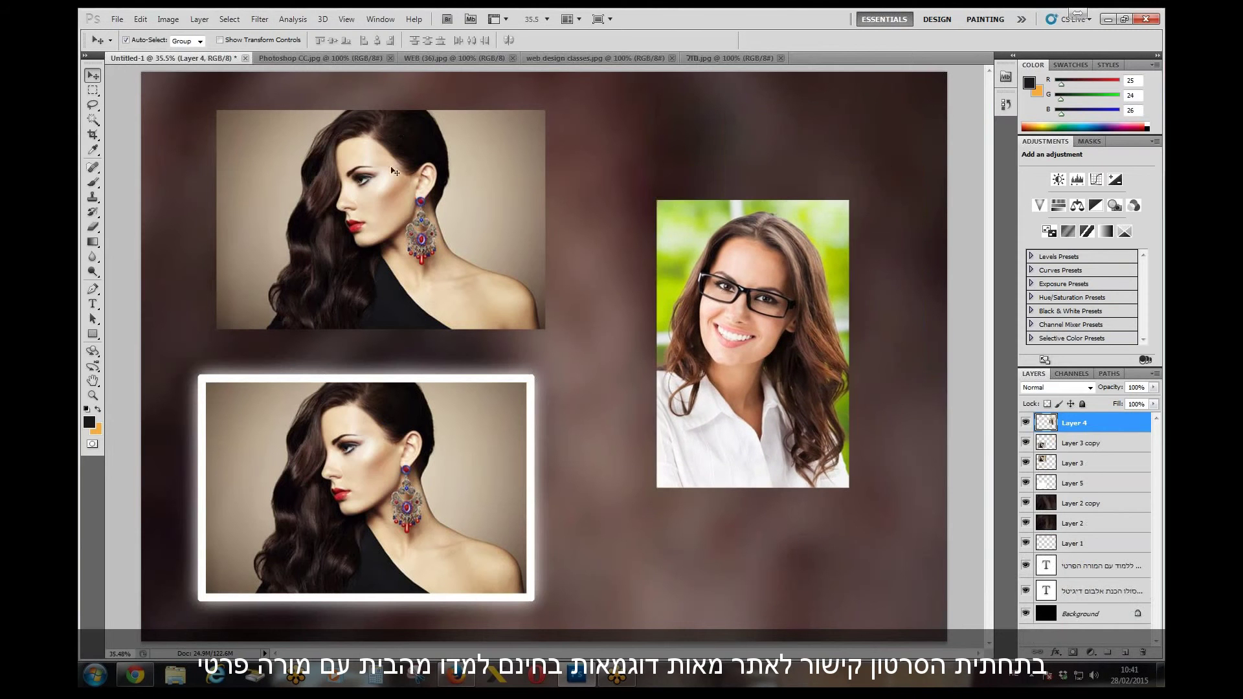
- Move the upper earring portrait behind the glasses portrait with top edges aligned, and enlarge it to about the same height
left_click_drag(393, 169, 704, 287)
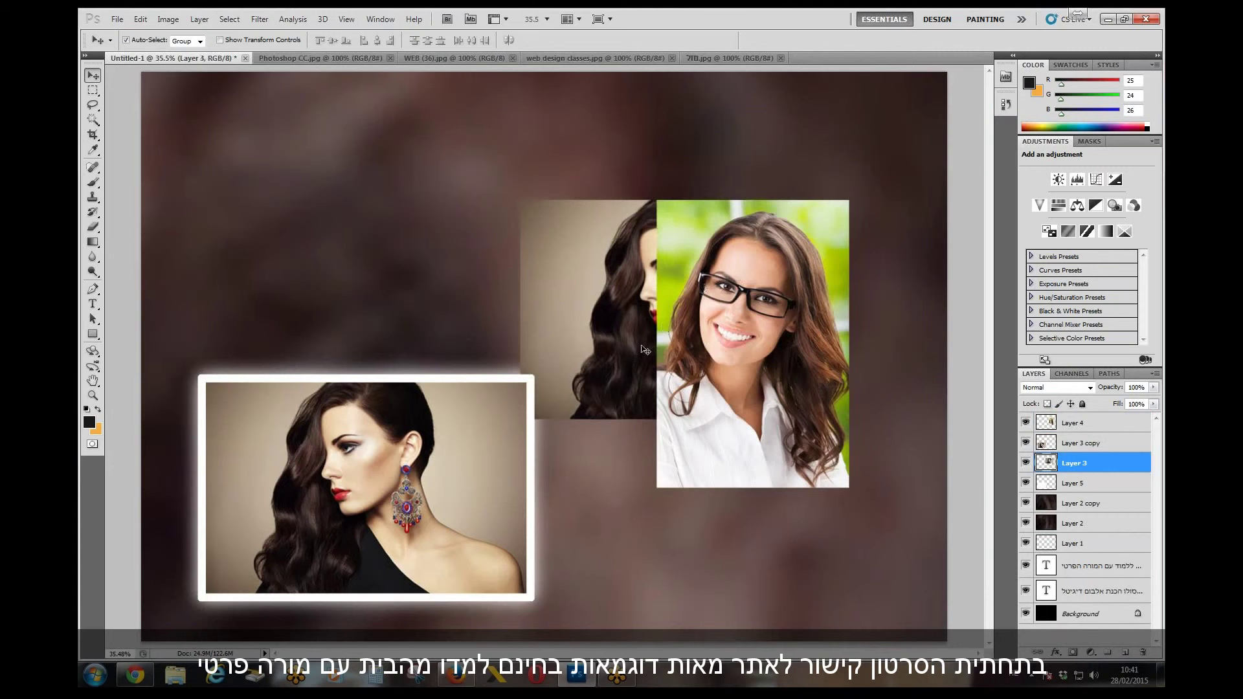
key("ctrl+t")
left_click_drag(523, 421, 433, 518)
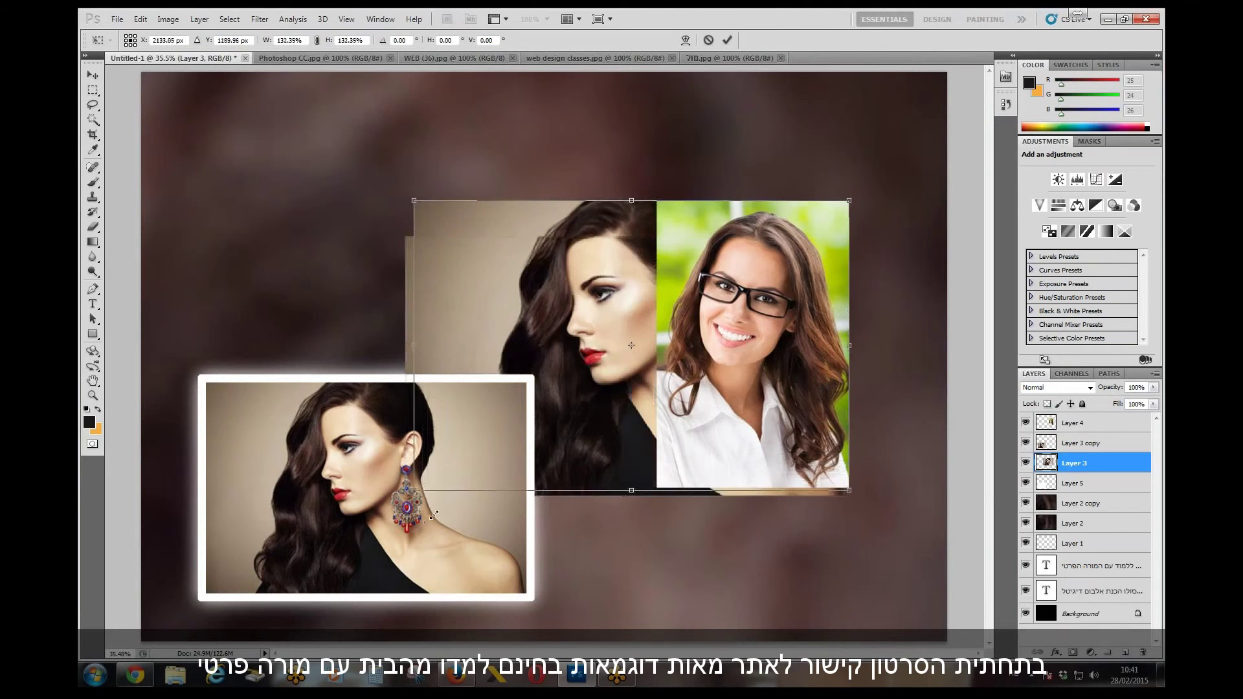
key("Return")
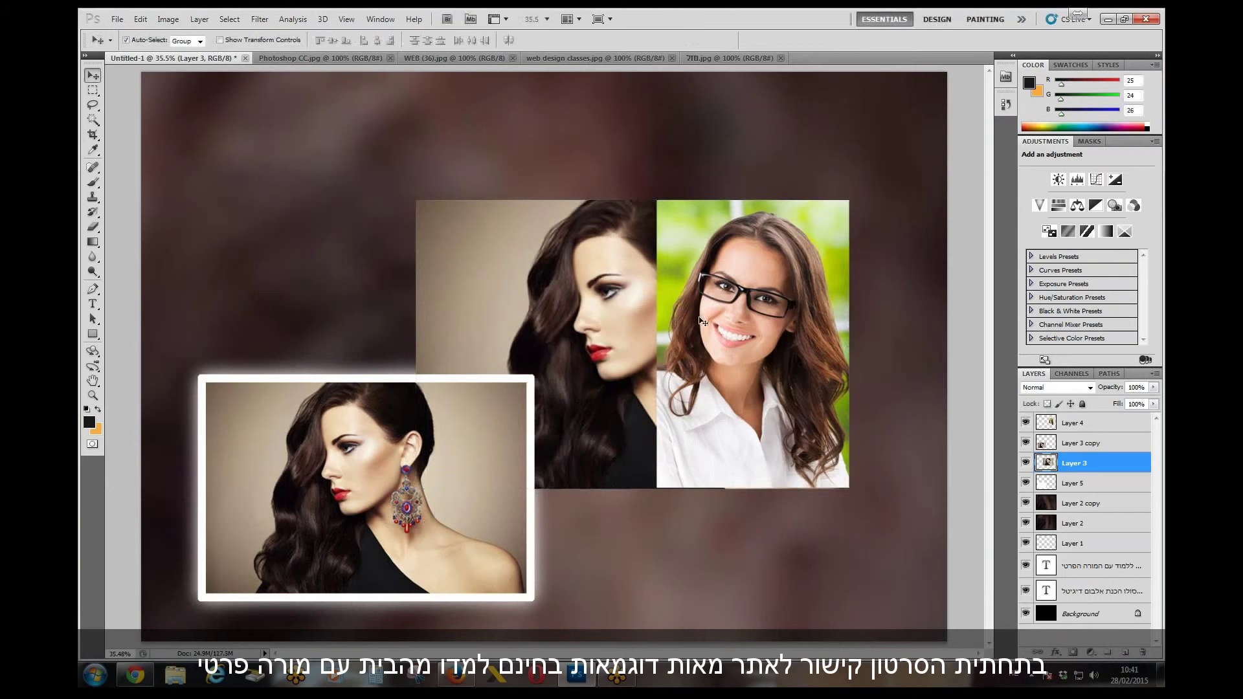
- Draw a freehand lasso selection along the seam between the two portraits and feather it with Layer 4 active
left_click(92, 106)
mouse_move(685, 188)
left_mouse_down()
mouse_move(639, 173)
mouse_move(608, 476)
mouse_move(625, 548)
mouse_move(702, 452)
mouse_move(751, 296)
mouse_move(798, 224)
mouse_move(709, 163)
mouse_move(667, 176)
left_mouse_up()
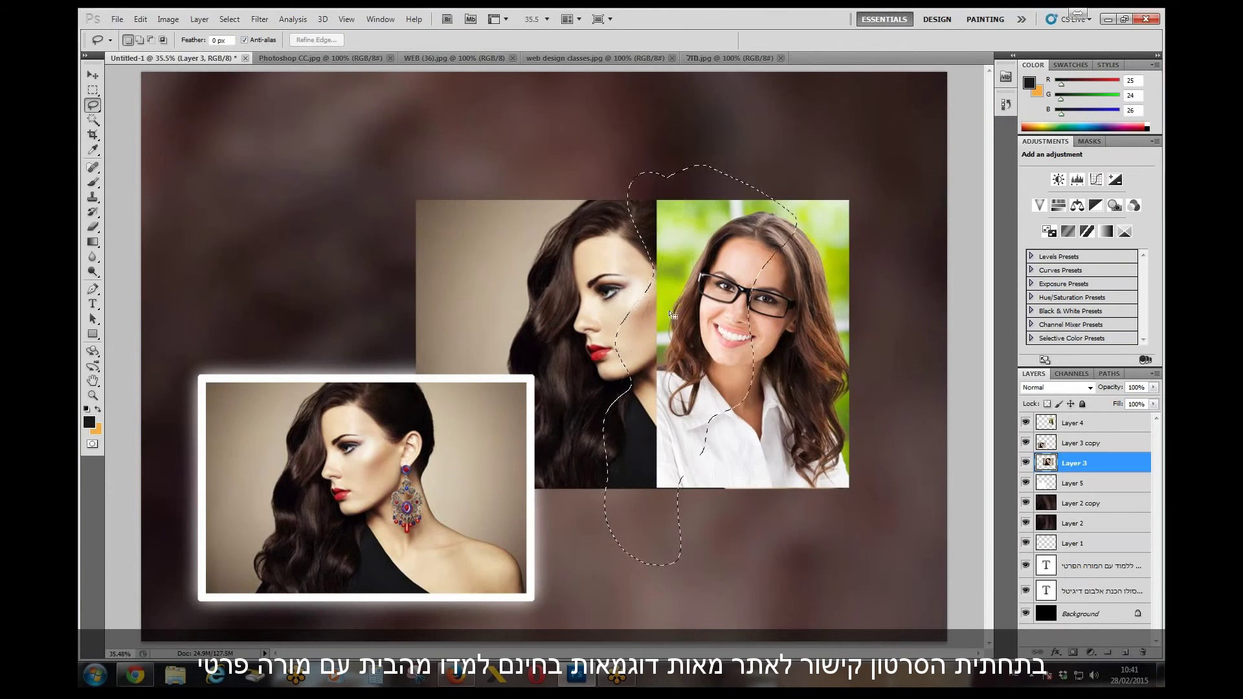
left_click(1080, 425)
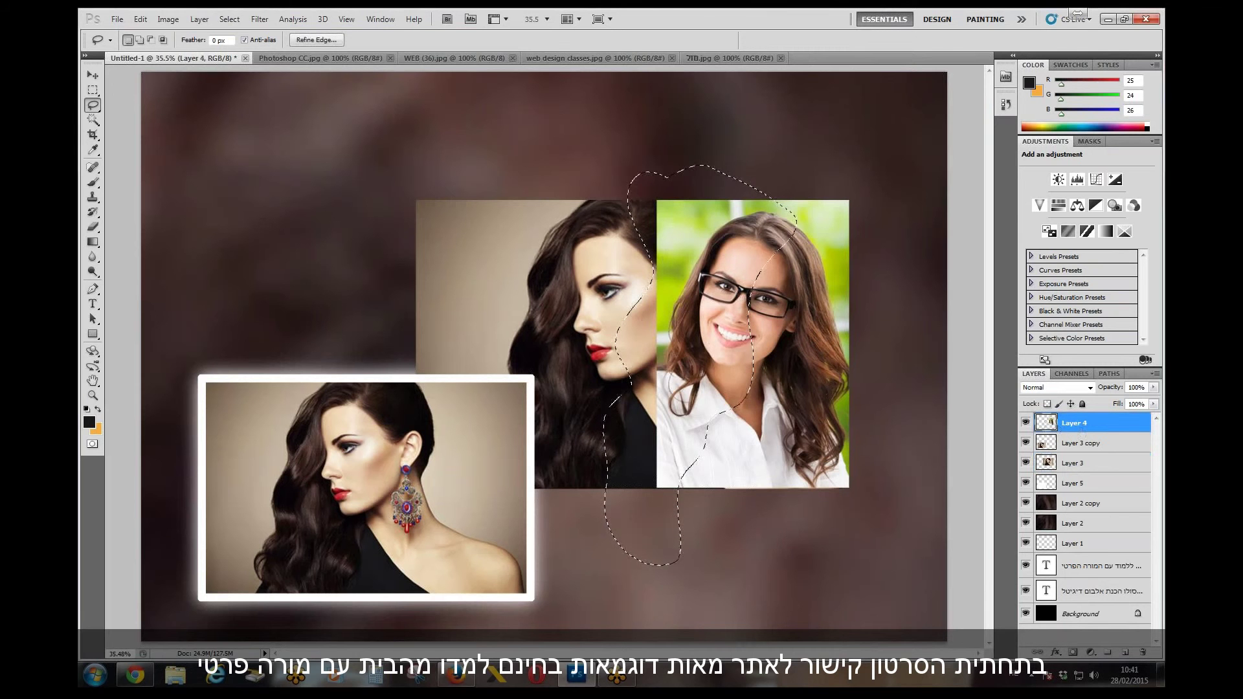
left_click_drag(729, 280, 708, 284)
right_click(708, 283)
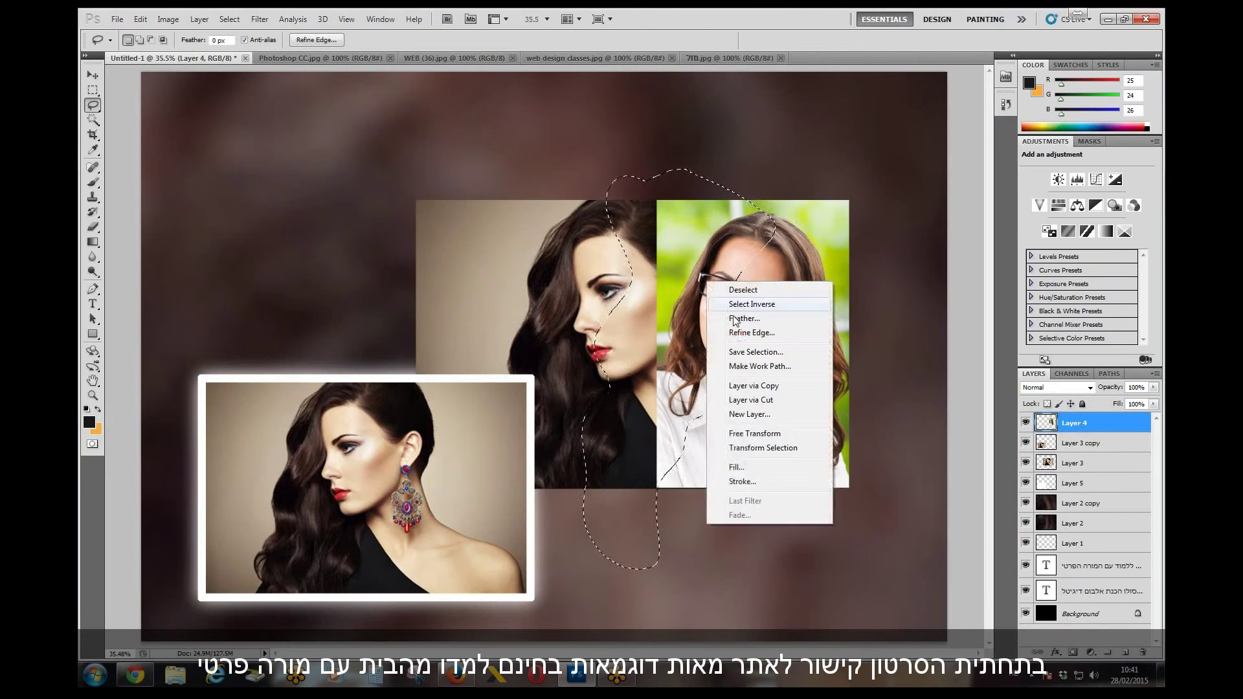
left_click(735, 316)
left_click(699, 237)
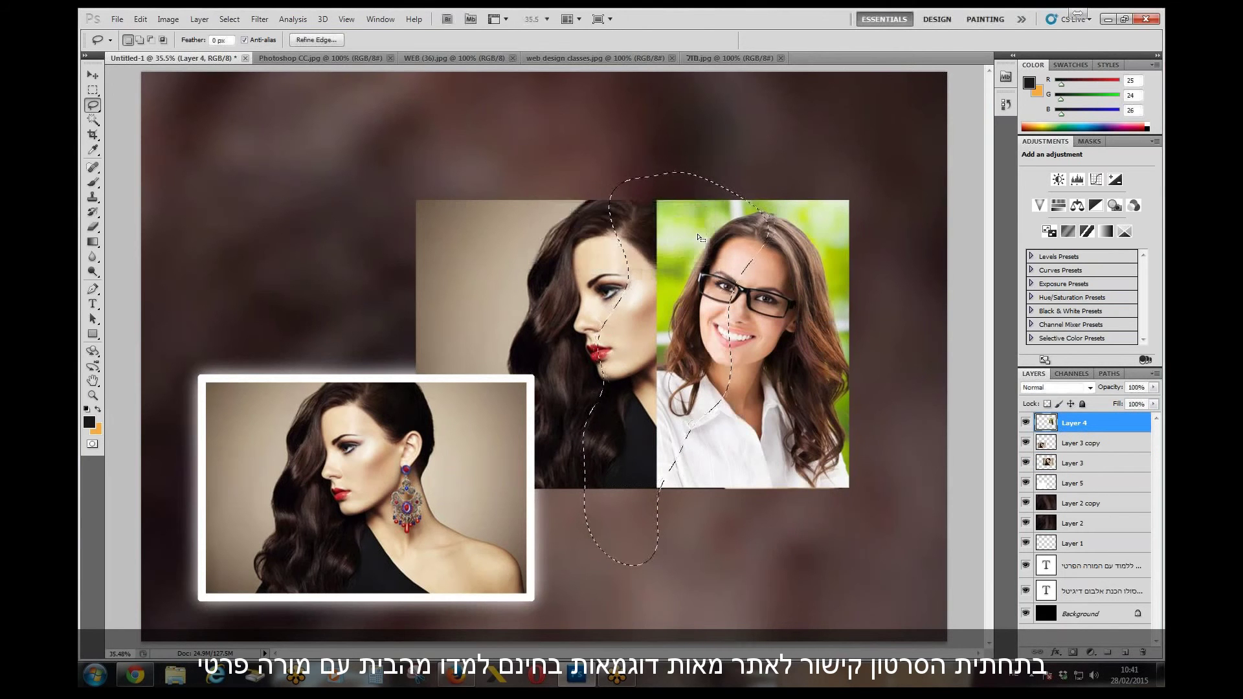
- Delete the feathered area from the glasses portrait repeatedly so it blends into the earring portrait, and deselect
key("Delete")
key("ctrl+d")
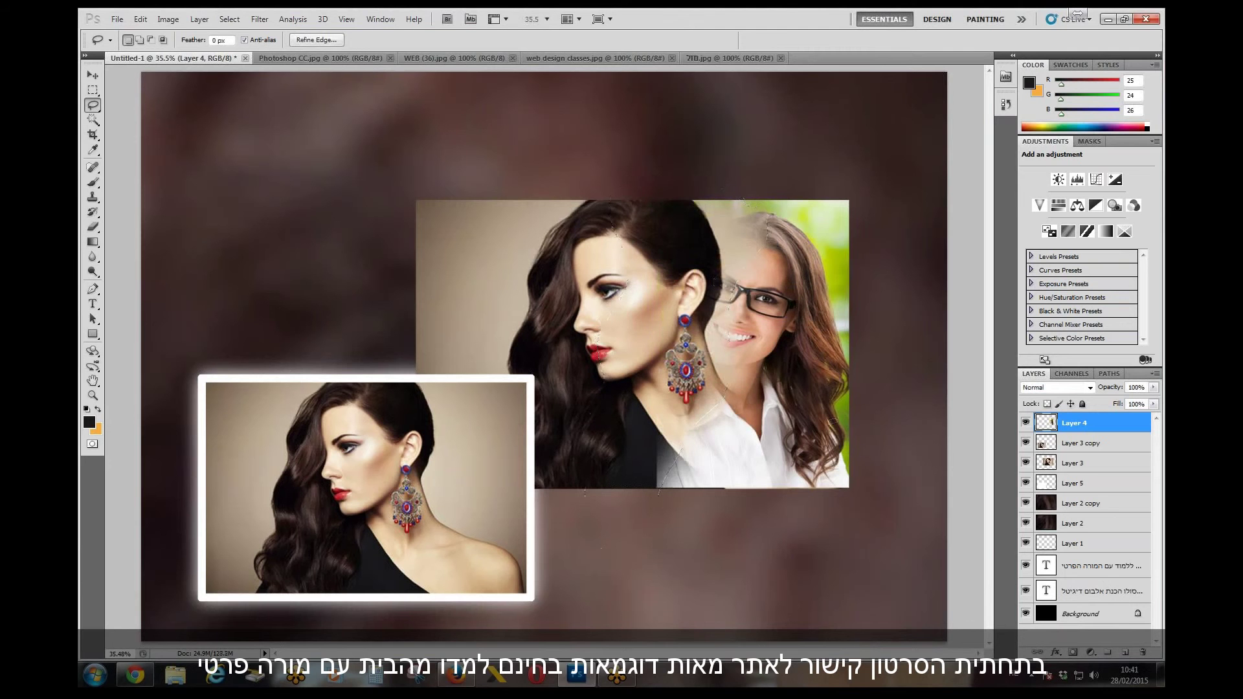
key("ctrl+z")
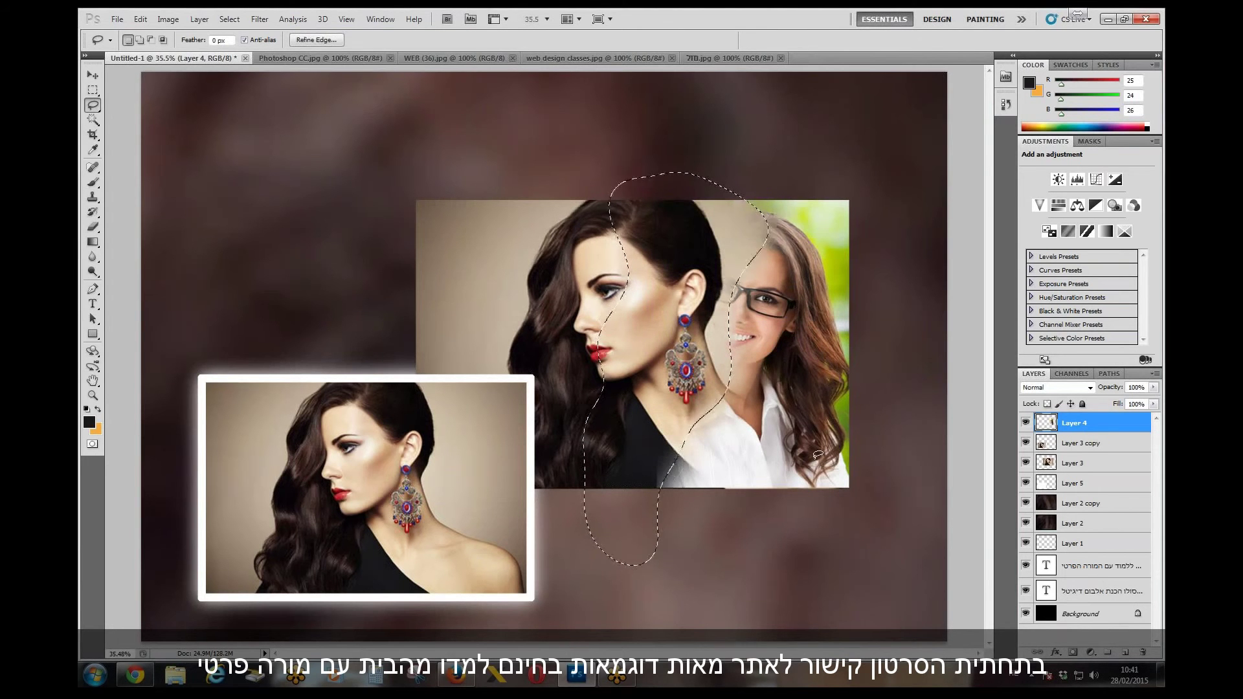
key("ctrl+d")
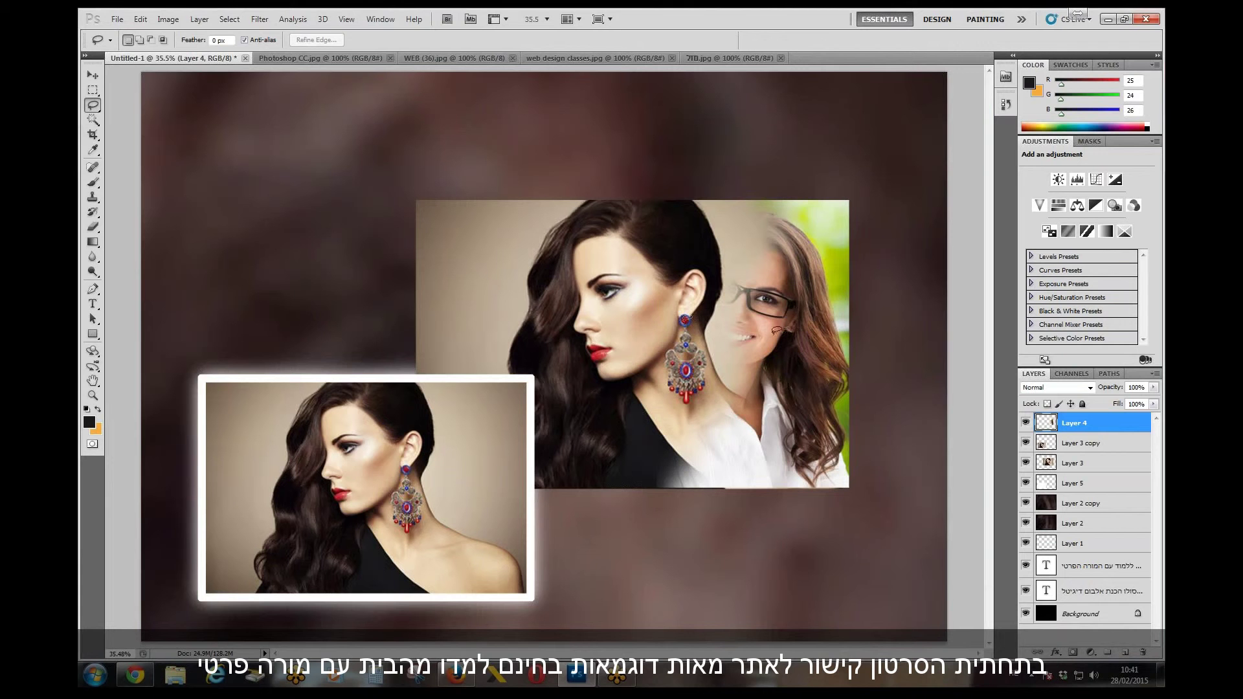
- Fully lock Layer 2 copy and Layer 2, and move the two blended portraits together to the page's upper-right area
left_click(92, 90)
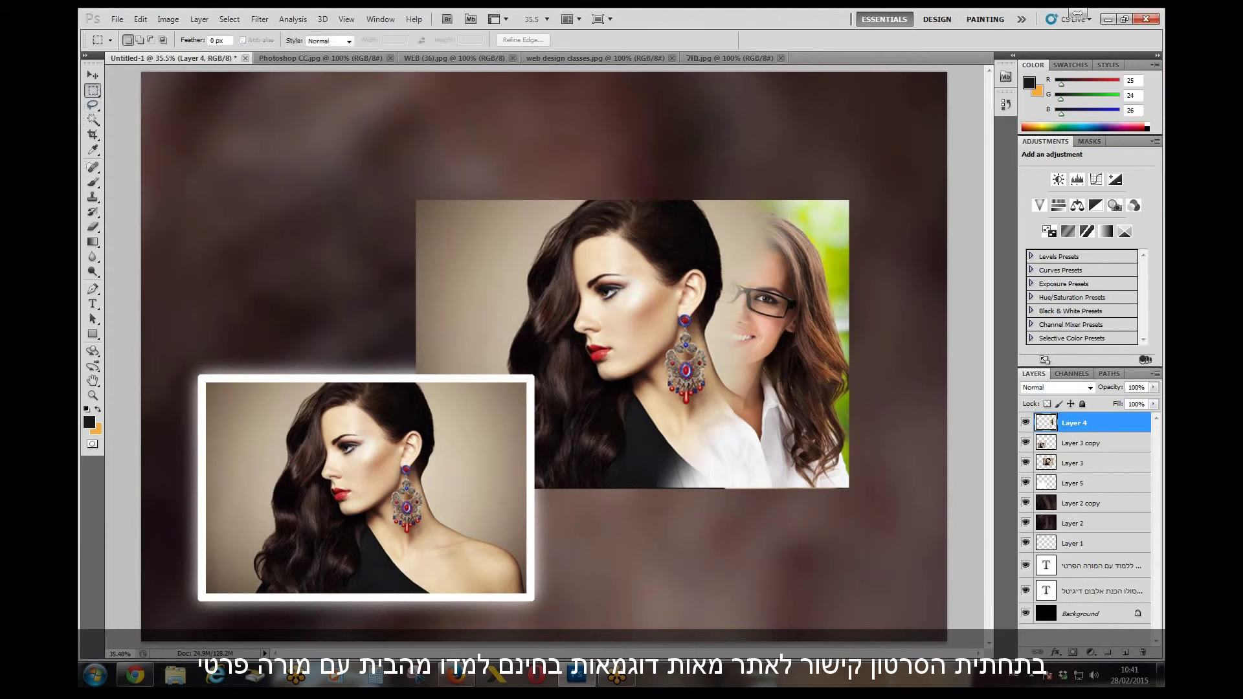
left_click(98, 77)
left_click(1111, 513)
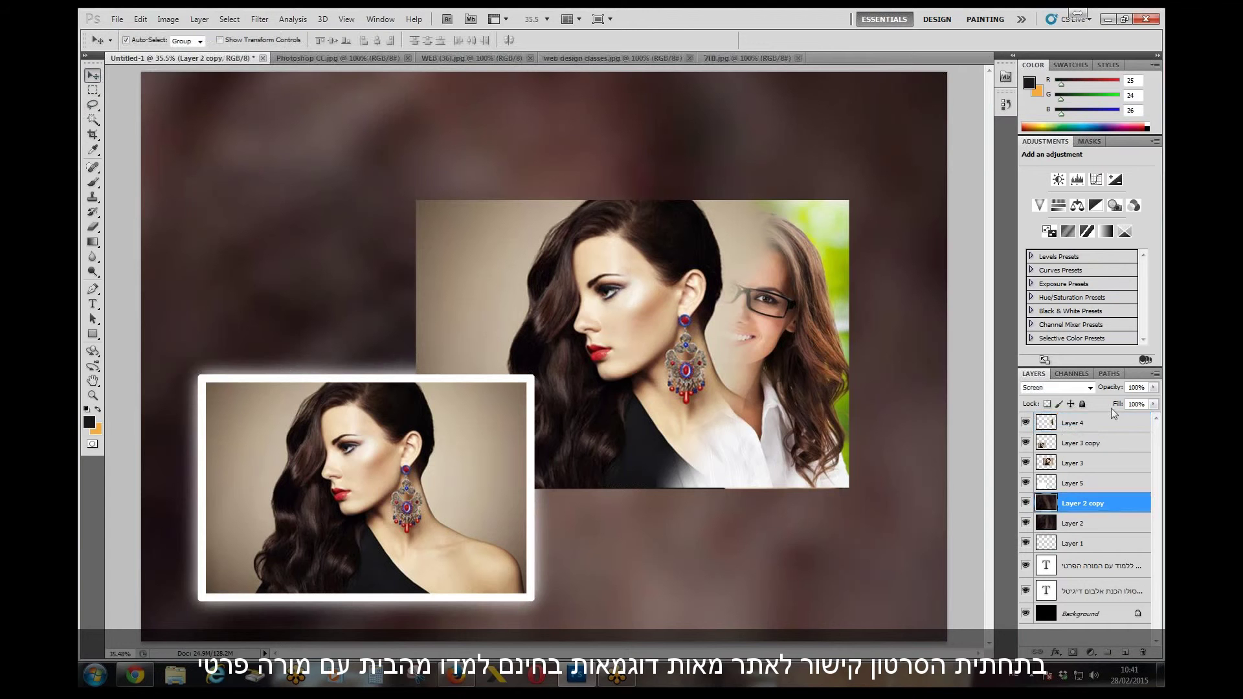
left_click(1082, 405)
left_click(1099, 526)
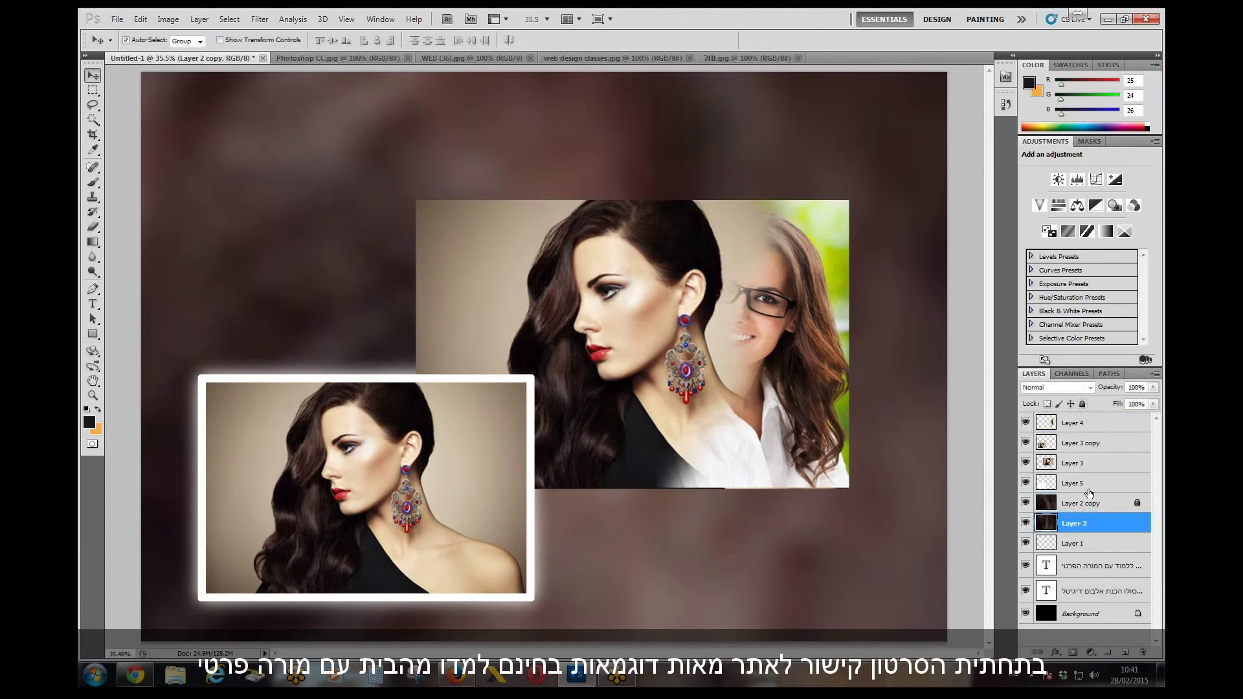
left_click(1082, 405)
left_click_drag(698, 440, 744, 343)
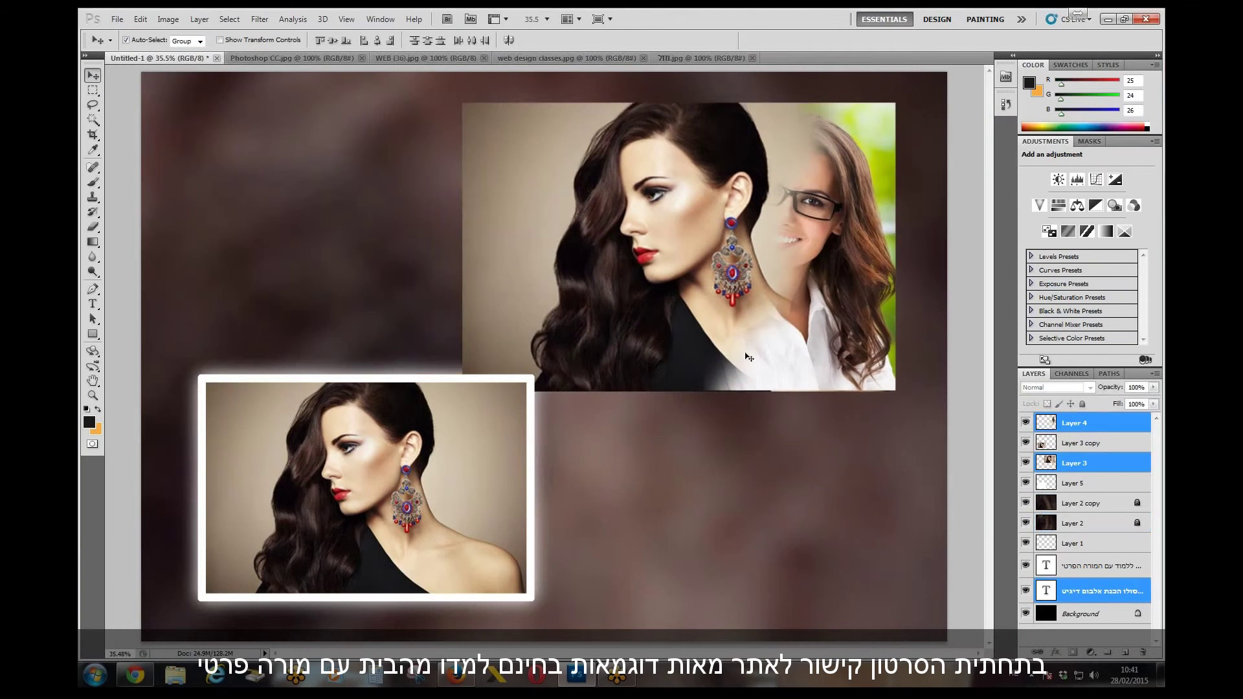
- Add a new layer, select a rectangle around the blended portraits, apply a near-black centred stroke, and deselect
left_click(1125, 653)
key("m")
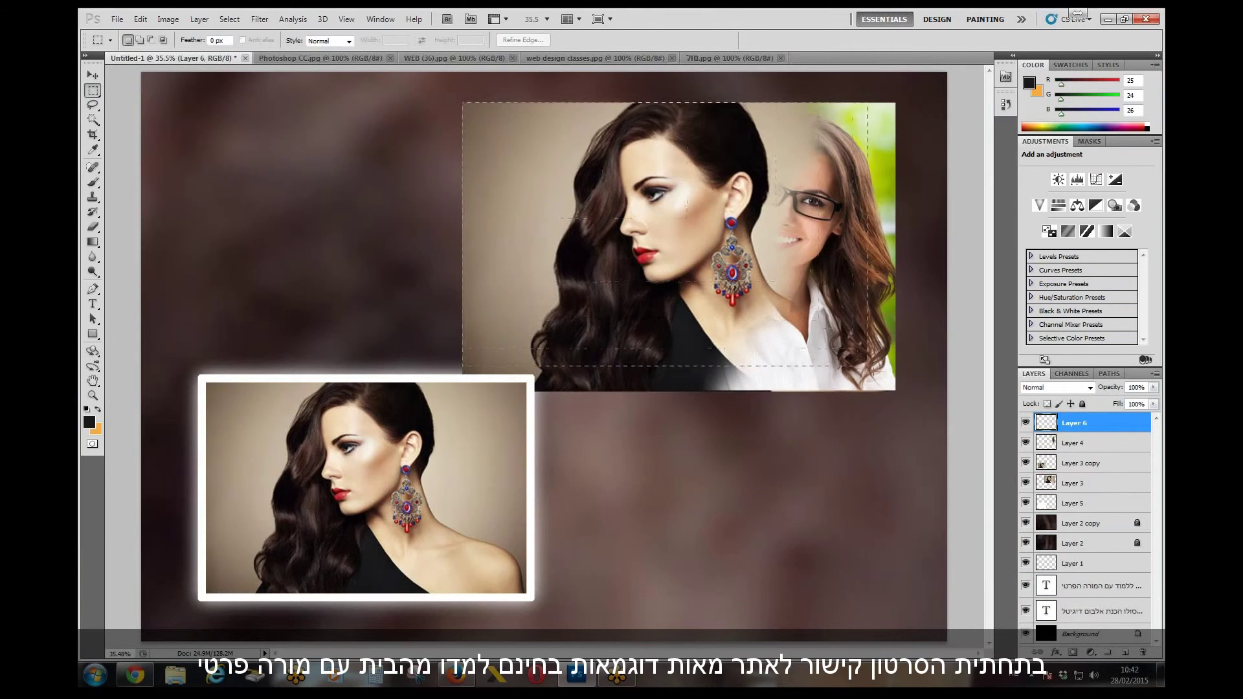
left_click_drag(868, 366, 895, 390)
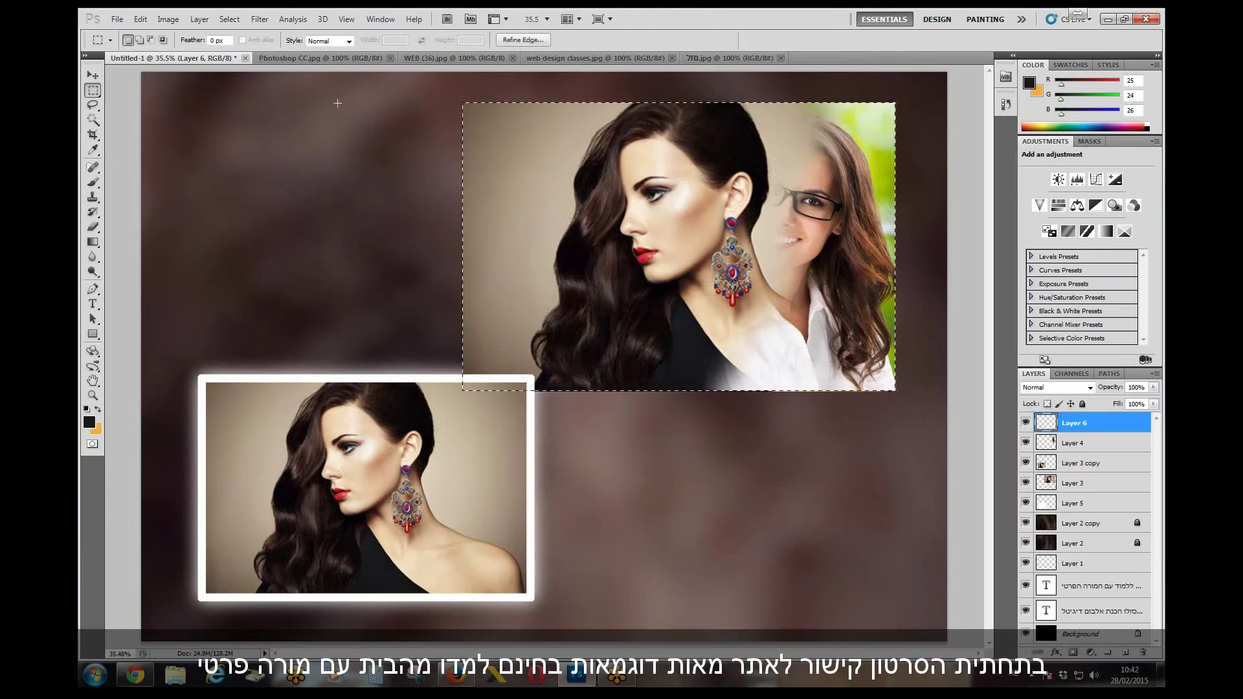
left_click(140, 18)
left_click(159, 228)
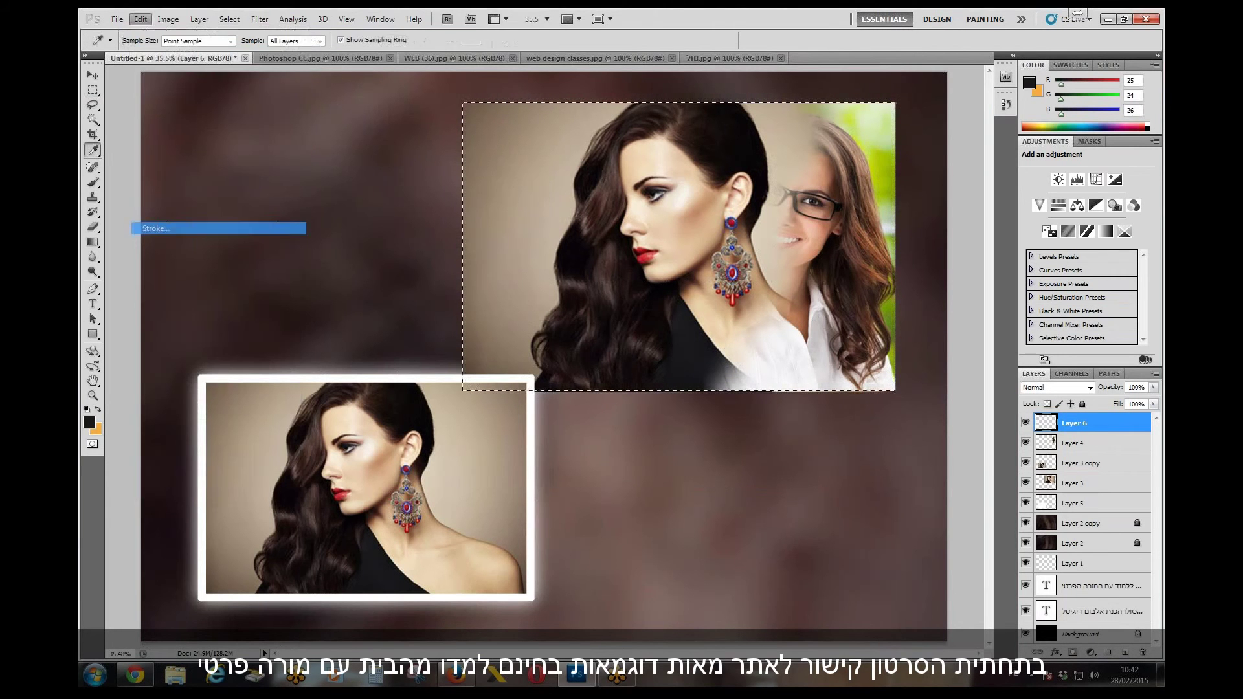
left_click(693, 191)
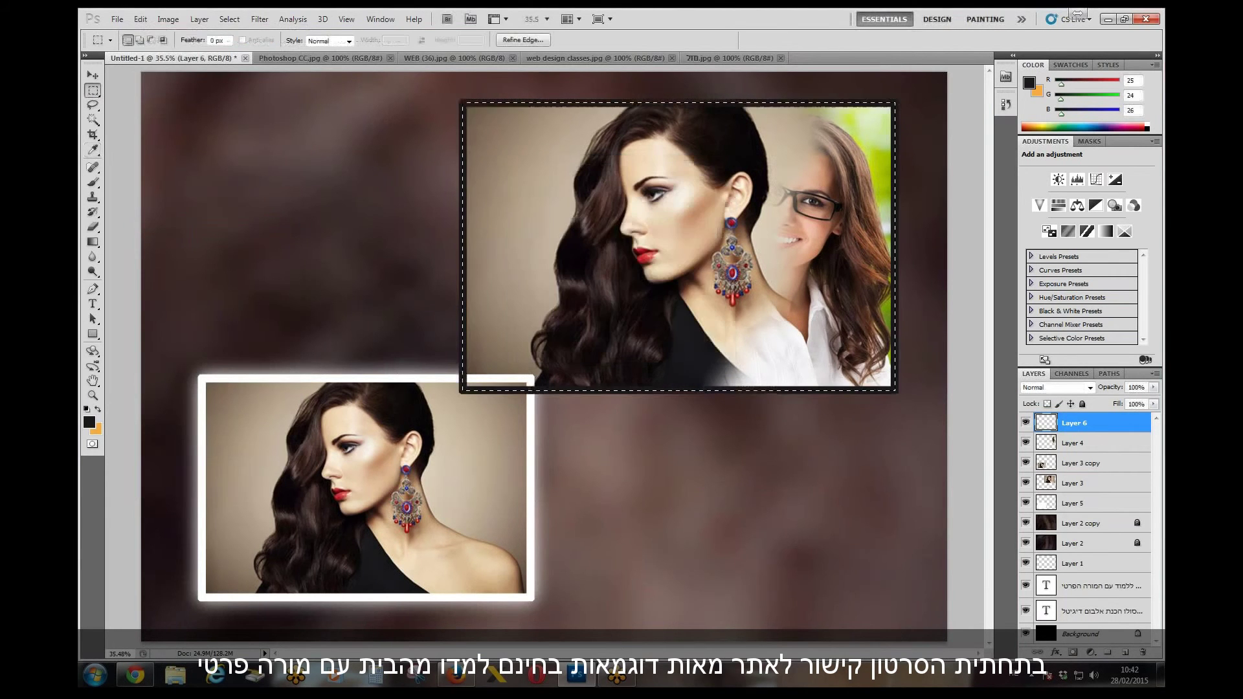
left_click(652, 438)
- Define a custom pattern from a small red detail of the earring
left_click(140, 19)
left_click(224, 338)
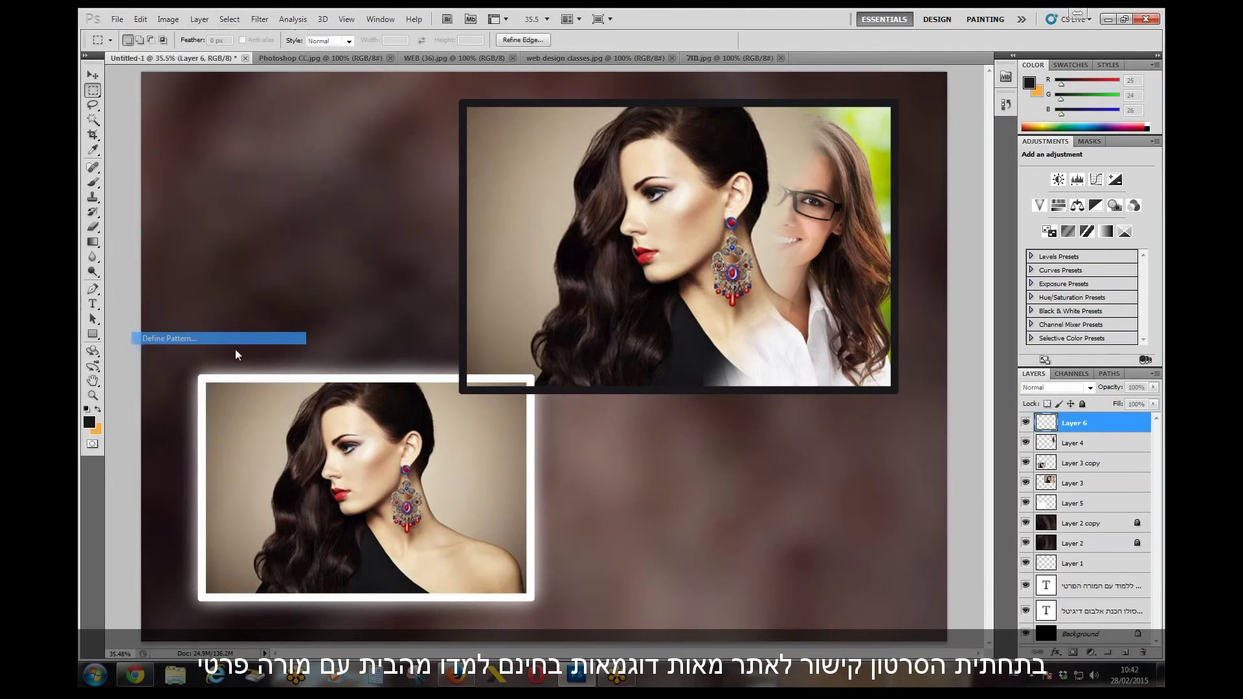
left_click(752, 235)
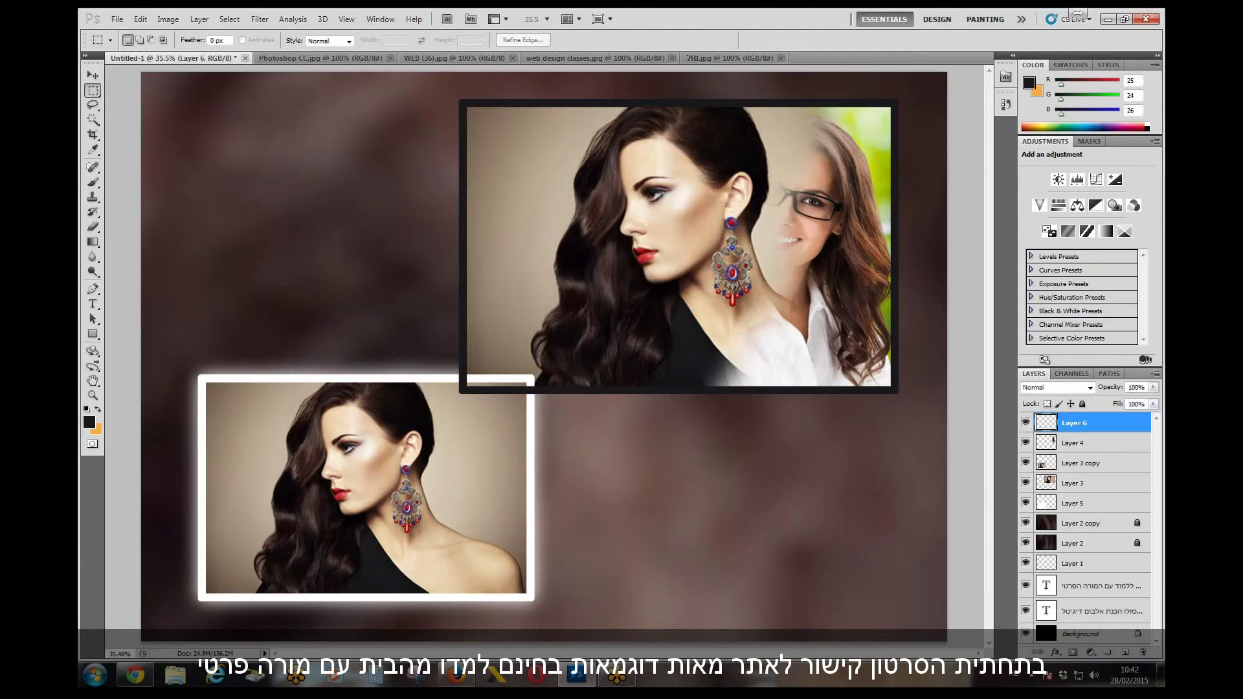
- Select the framed blended portrait's outer rectangle, fill it on a new layer with the red custom pattern, and deselect
left_click_drag(460, 99, 897, 392)
left_click(1126, 653)
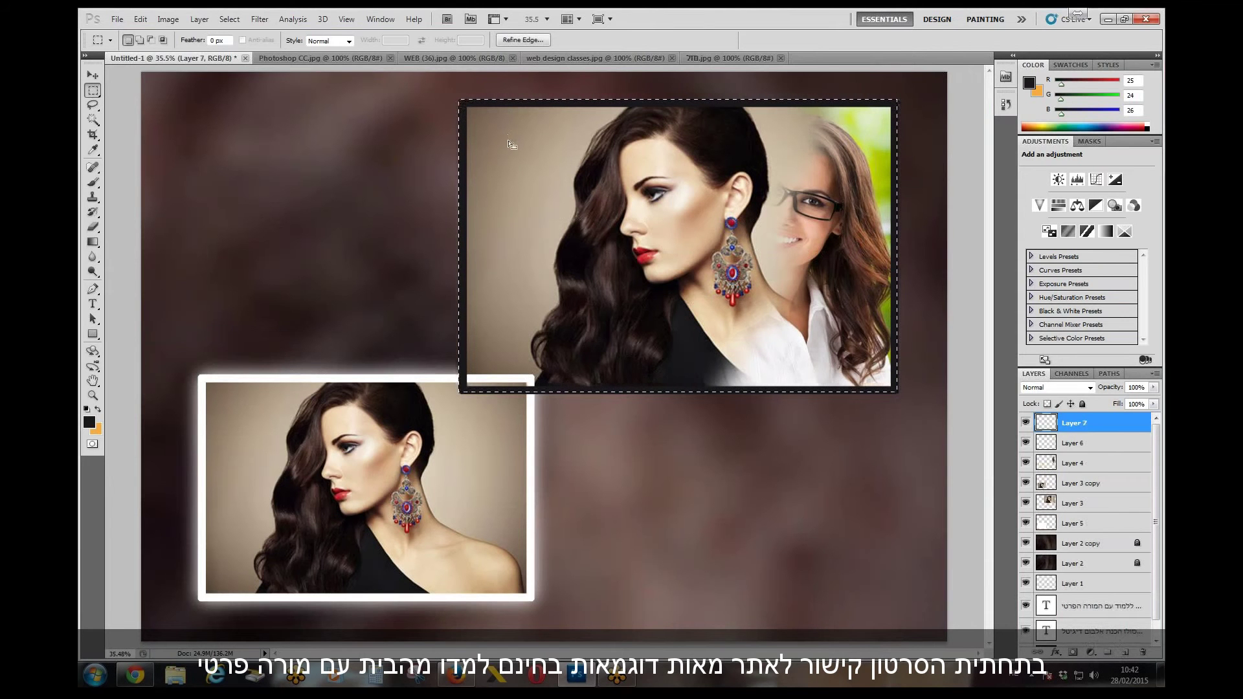
left_click(141, 20)
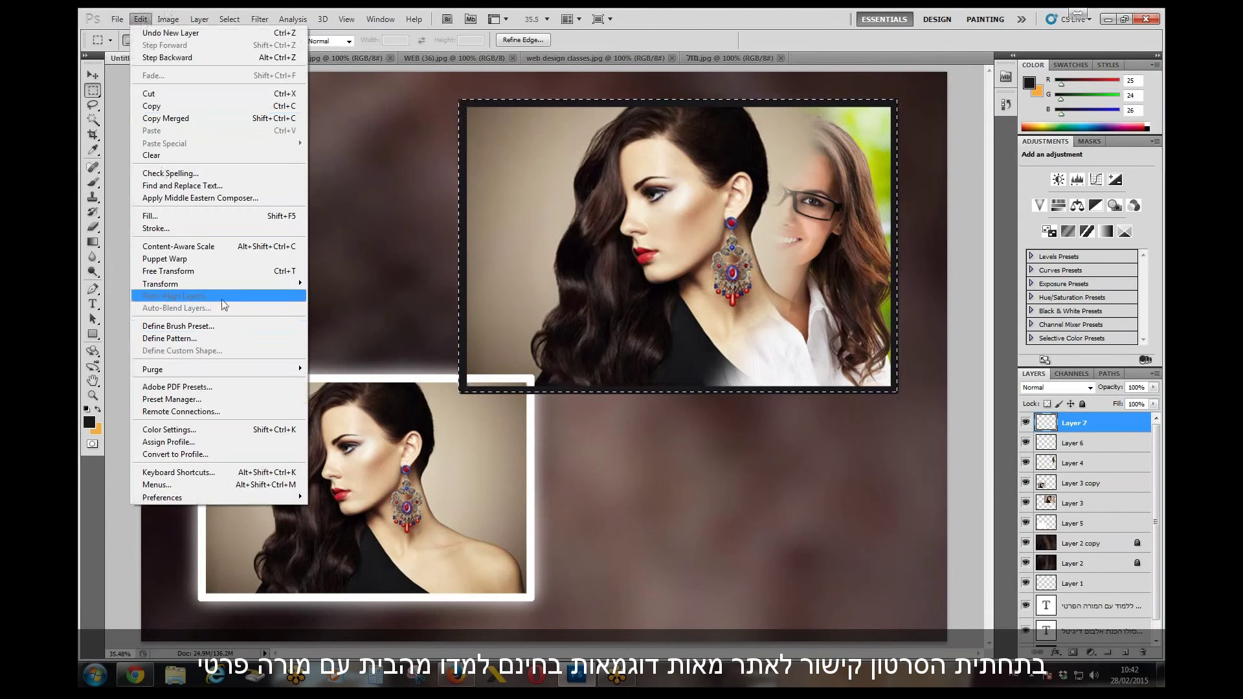
left_click(191, 221)
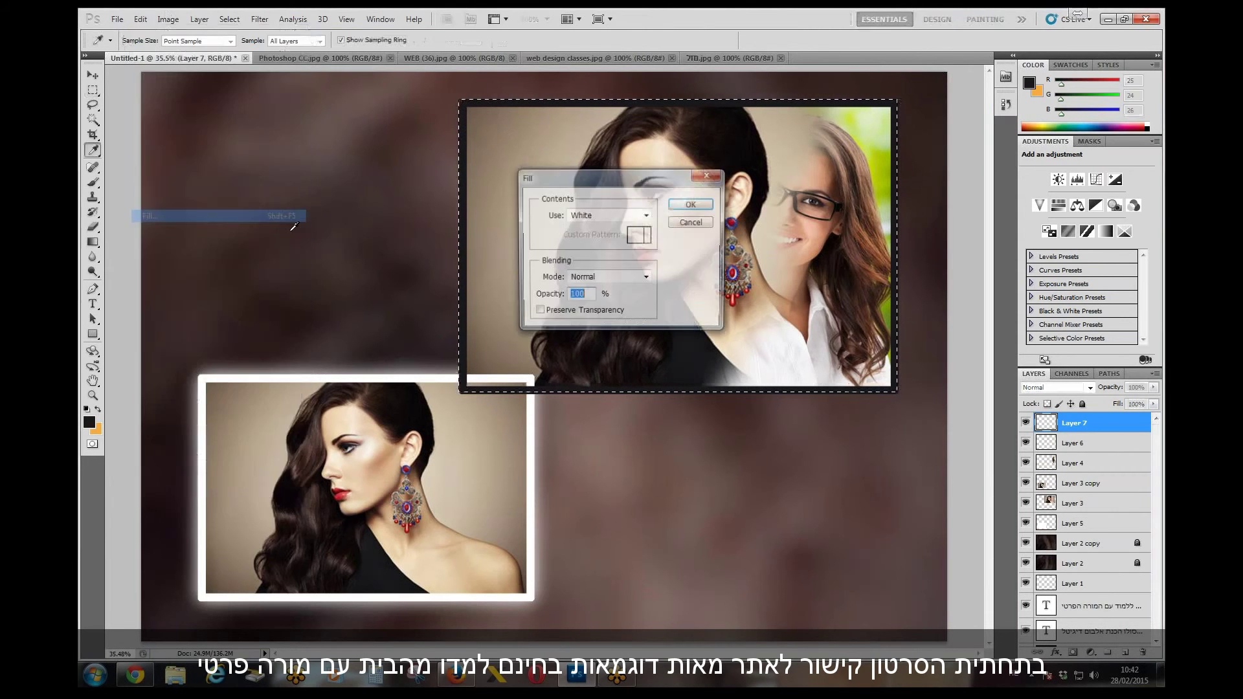
left_click(615, 216)
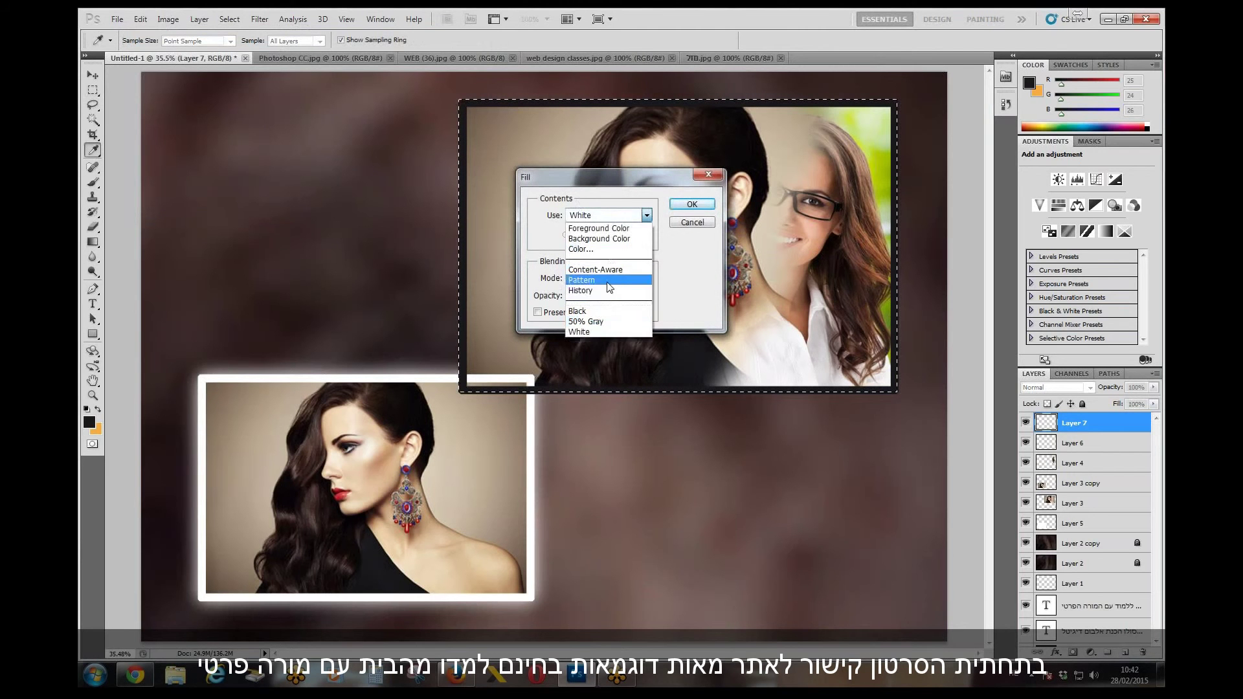
left_click(595, 279)
left_click(647, 236)
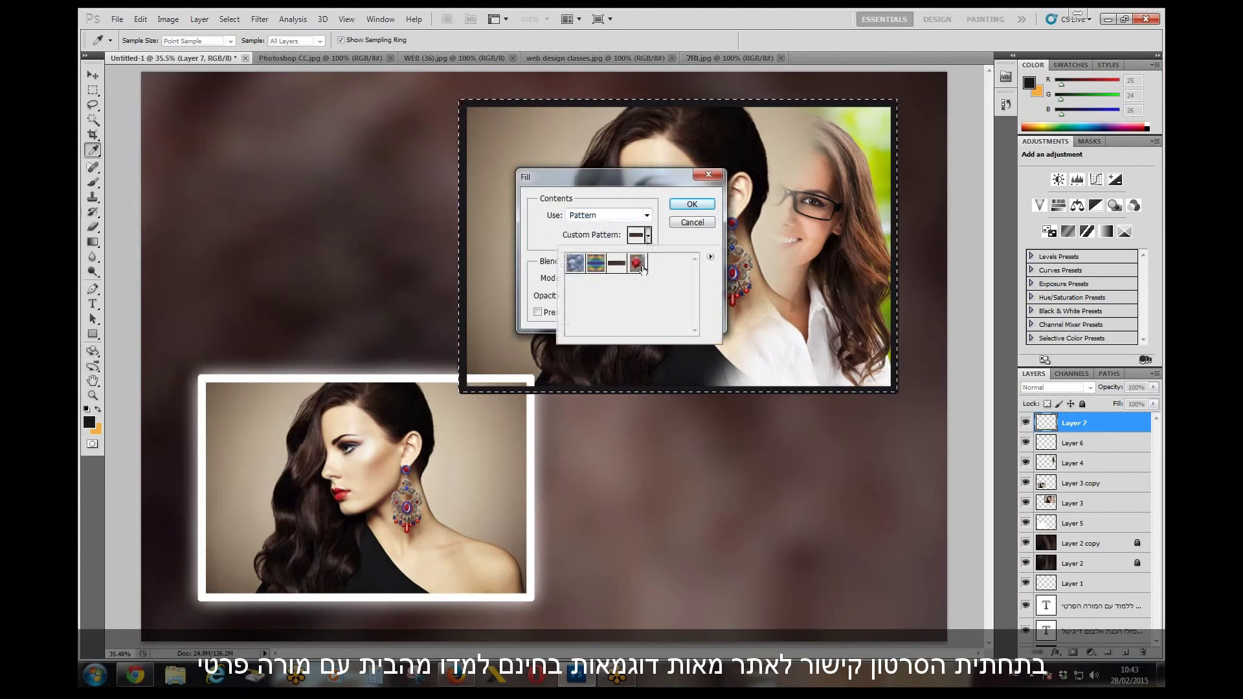
left_click(637, 263)
left_click(709, 206)
left_click(705, 206)
key("m")
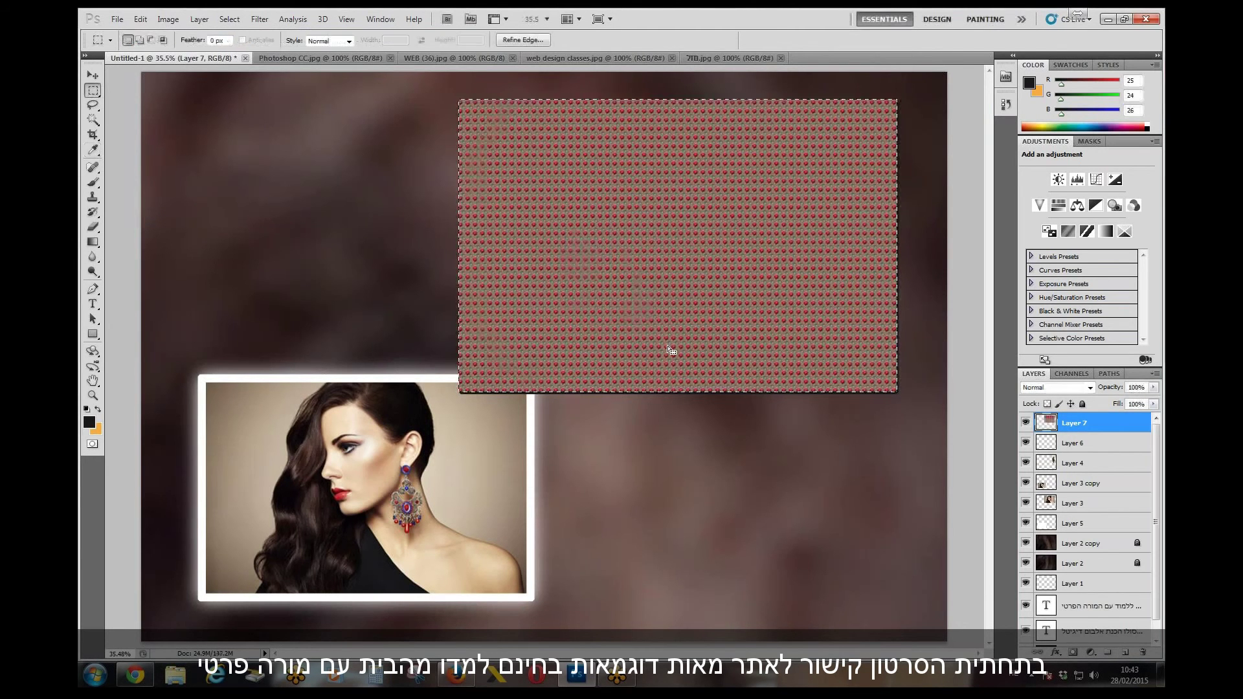
left_click(838, 378)
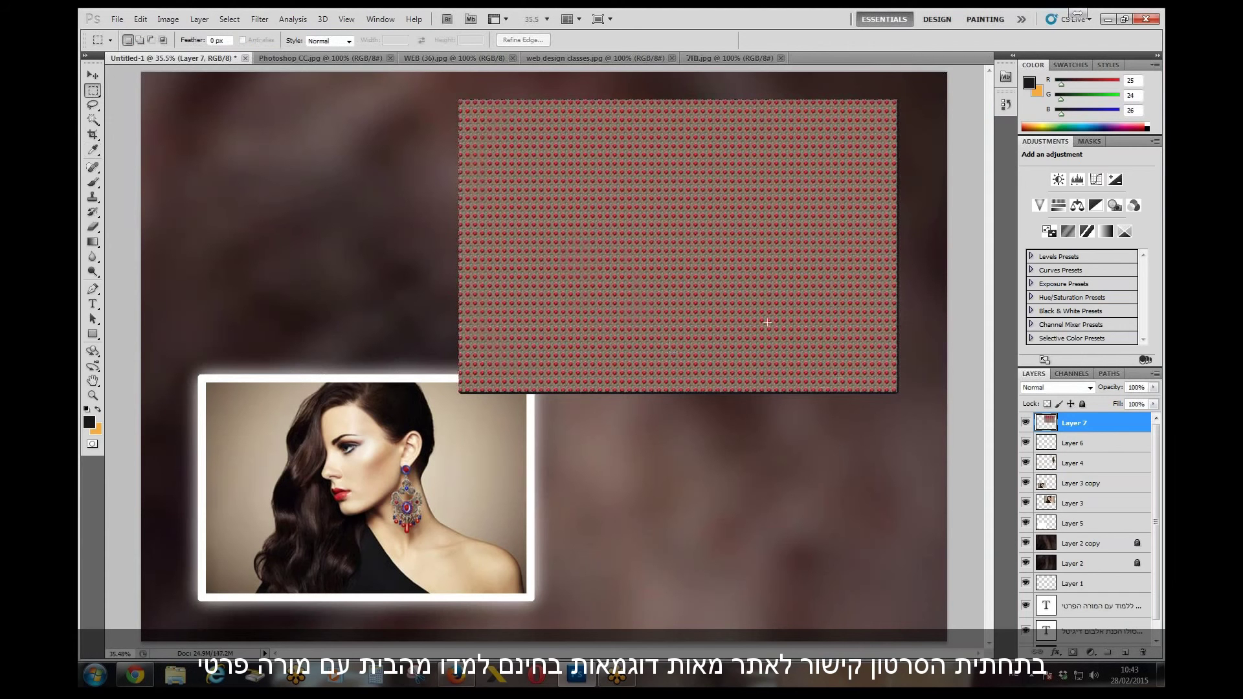
- Try the Multiply blend mode on the pattern layer, Layer 7, set it to Overlay instead, and inspect the portraits closely
left_click(1063, 387)
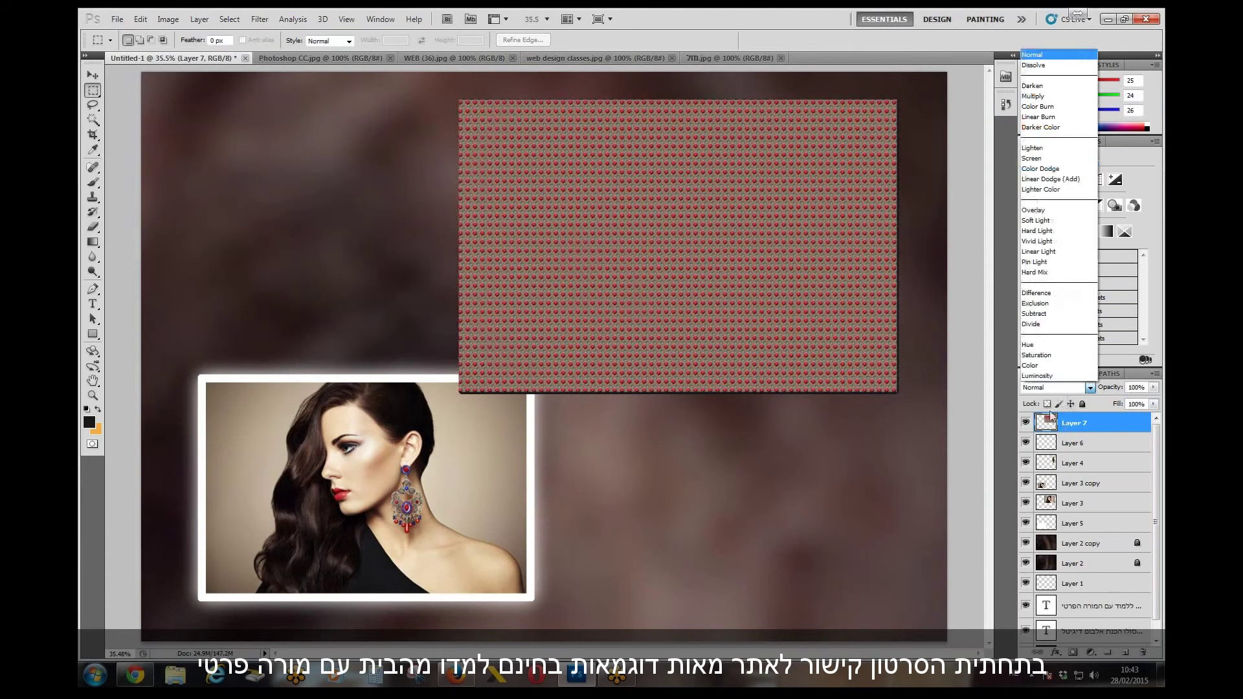
left_click(1042, 97)
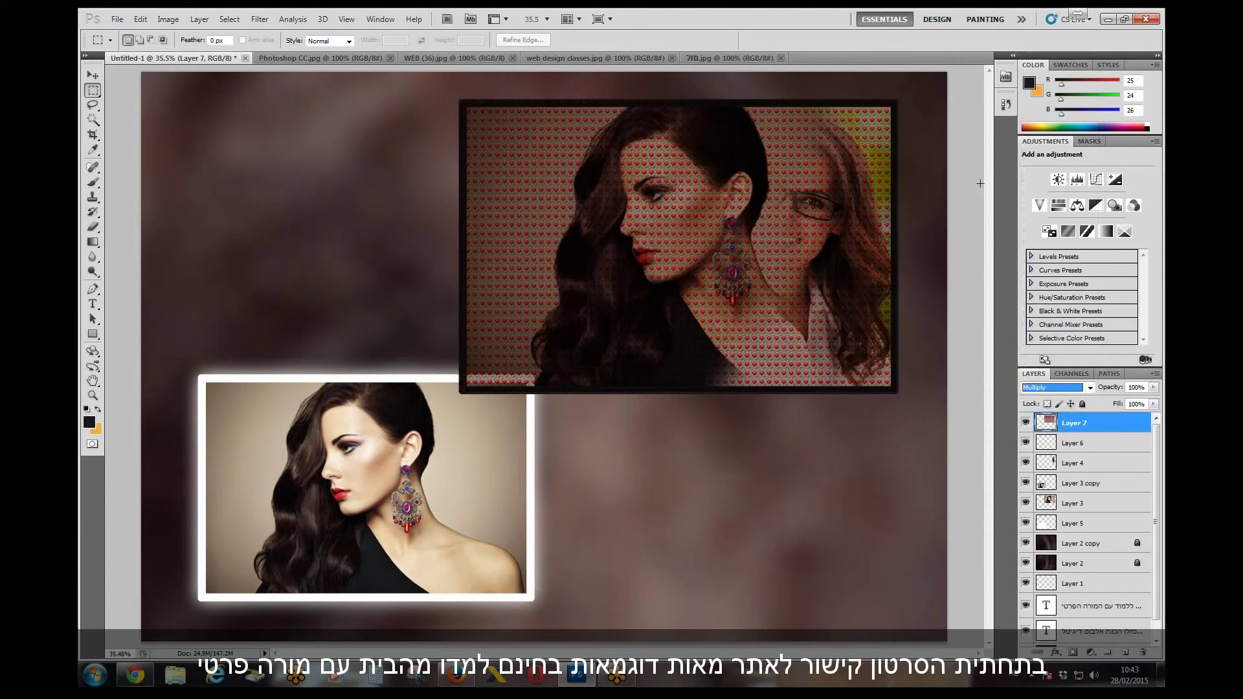
left_click(1075, 388)
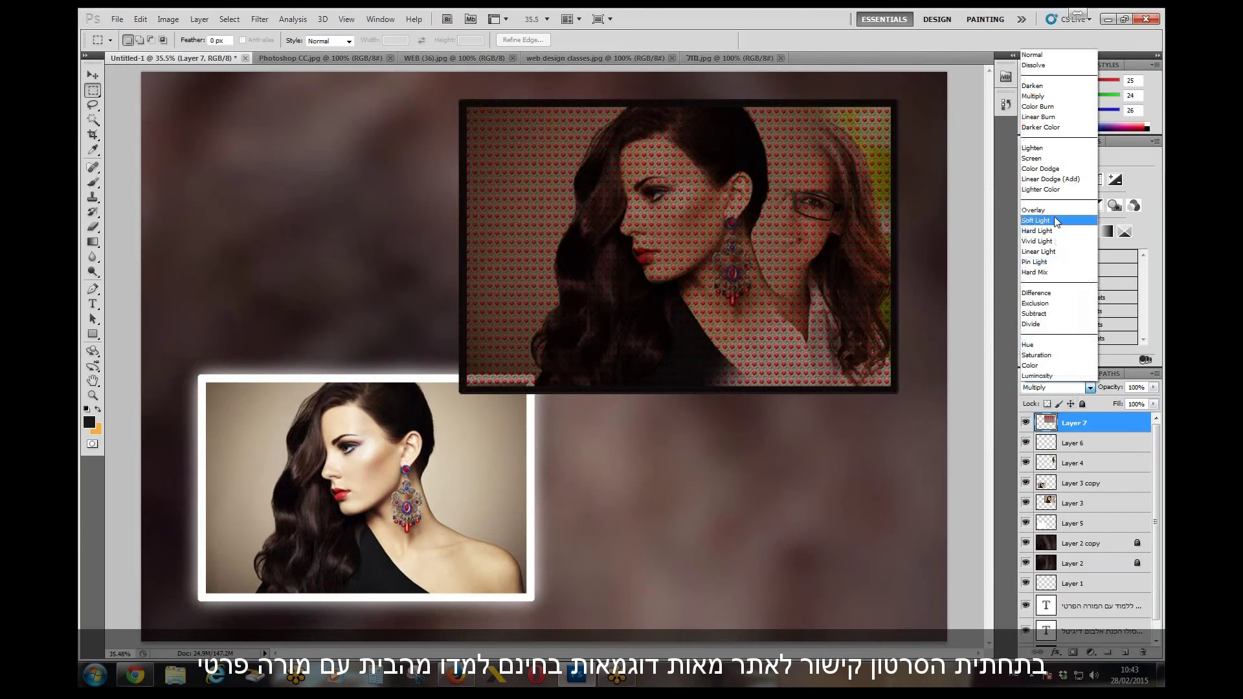
left_click(1055, 210)
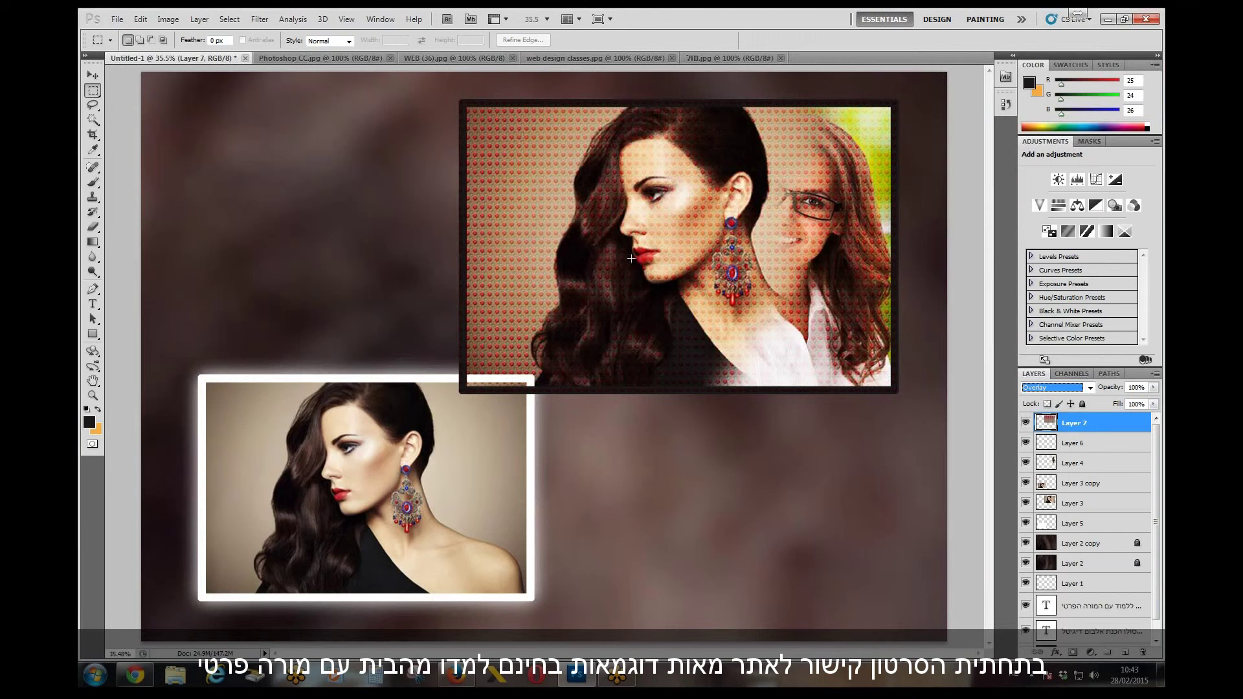
left_click(93, 395)
left_click_drag(641, 277, 571, 311)
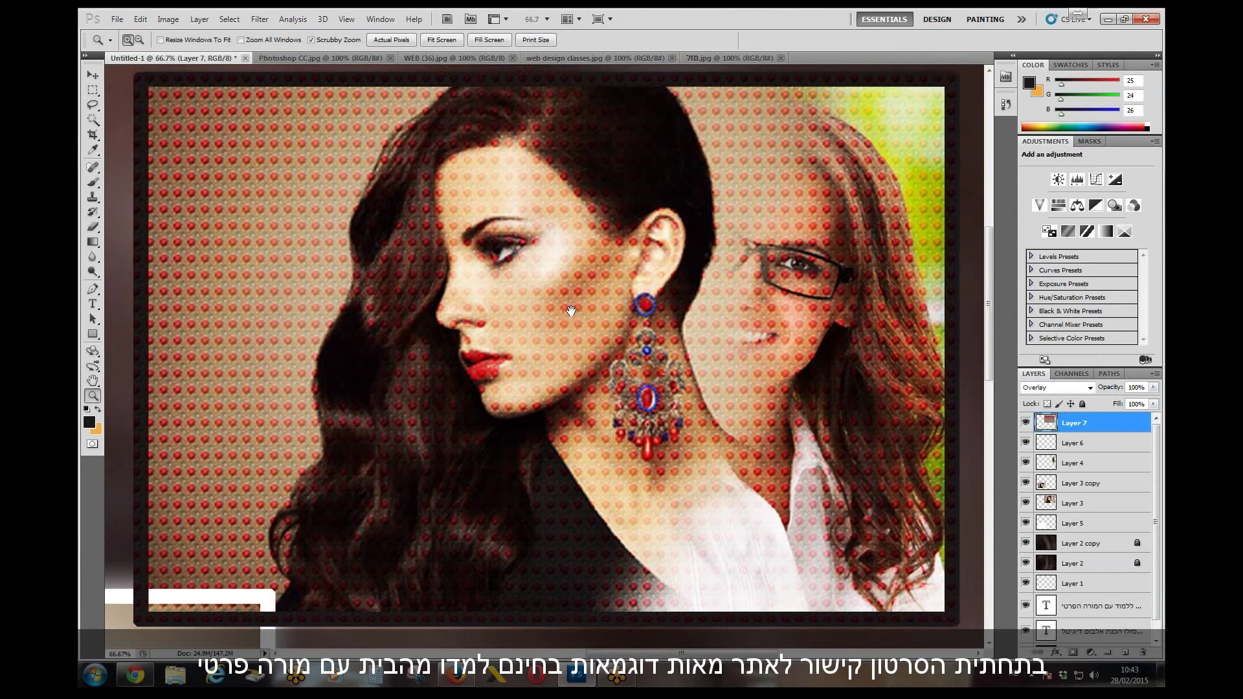
key("ctrl+minus")
key("ctrl+minus")
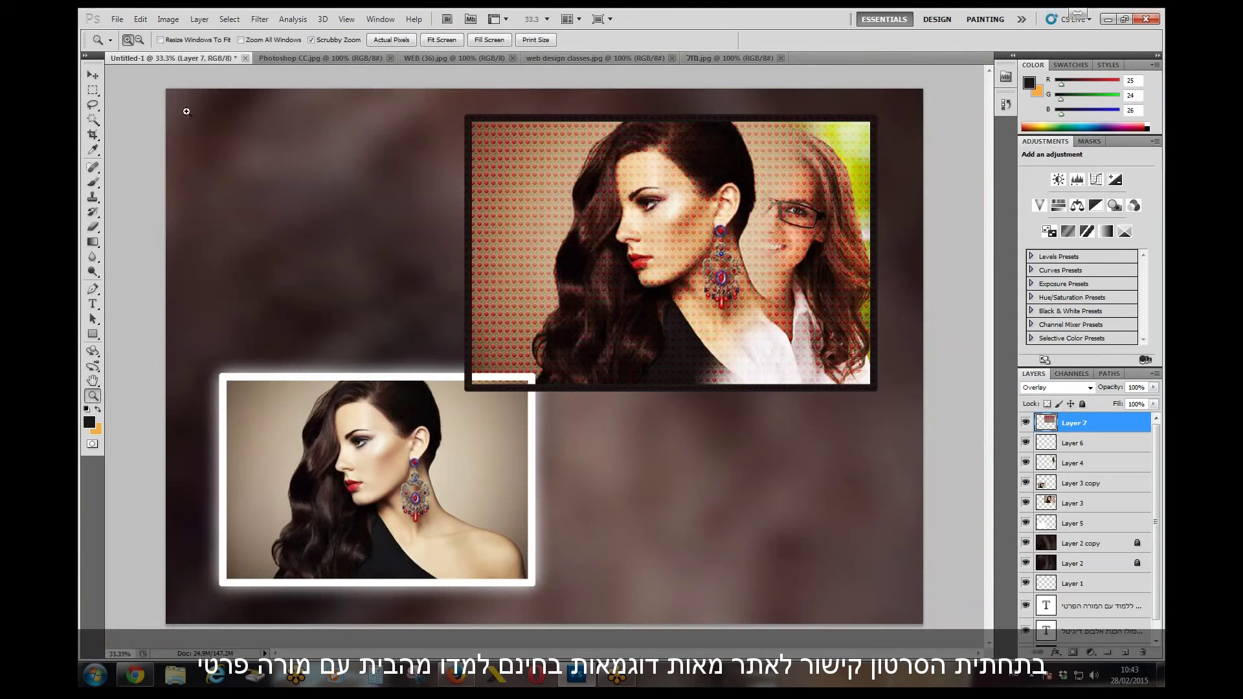
- Select a rectangle just inside the portrait pair's frame, feather it, delete the pattern within it on Layer 7, and deselect
left_click(93, 90)
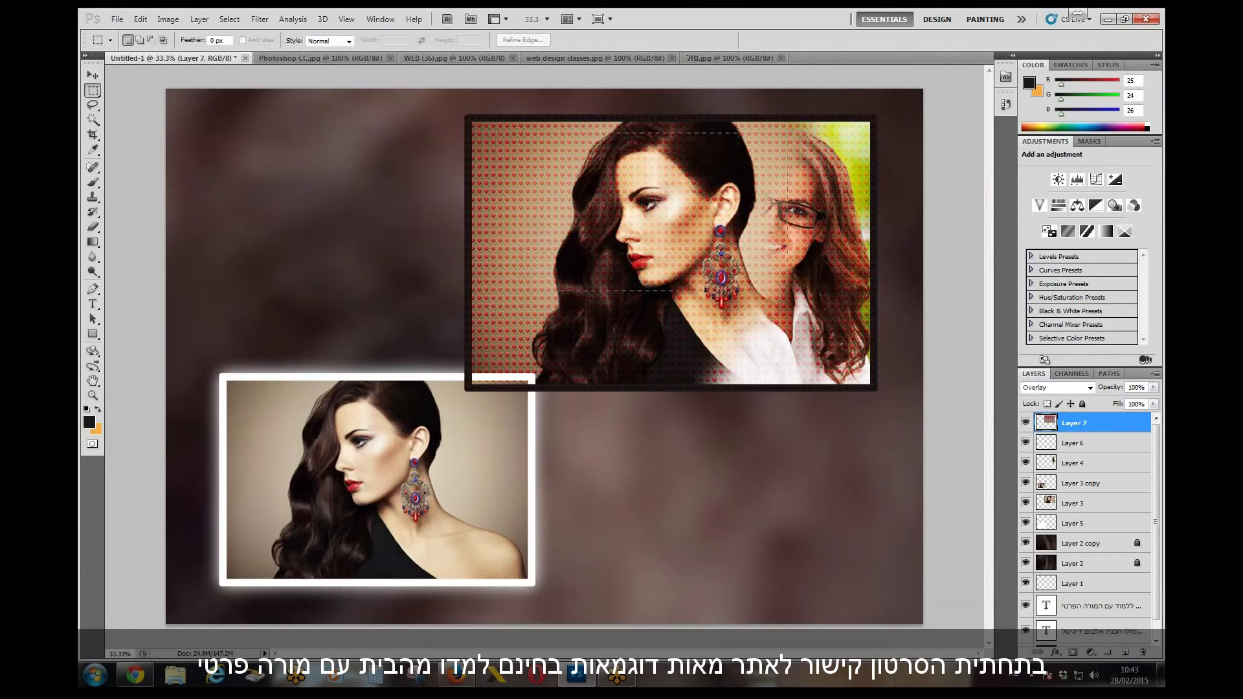
left_click_drag(788, 291, 859, 373)
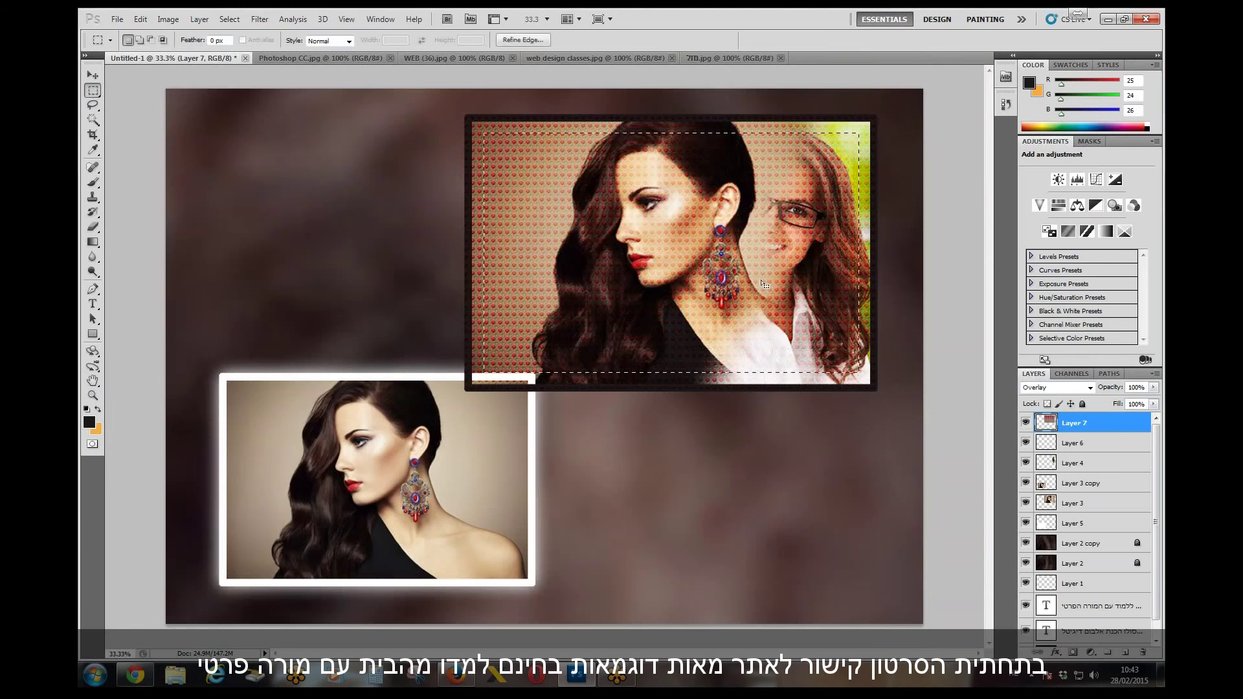
right_click(764, 285)
left_click(806, 322)
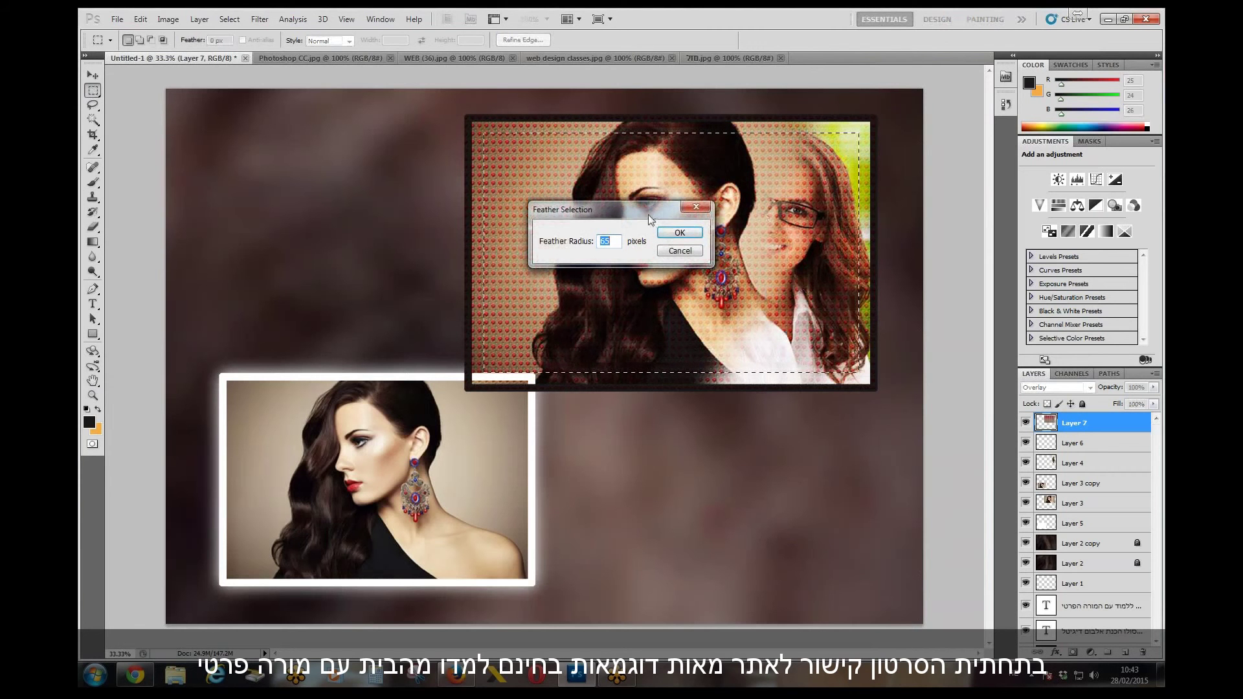
key("Return")
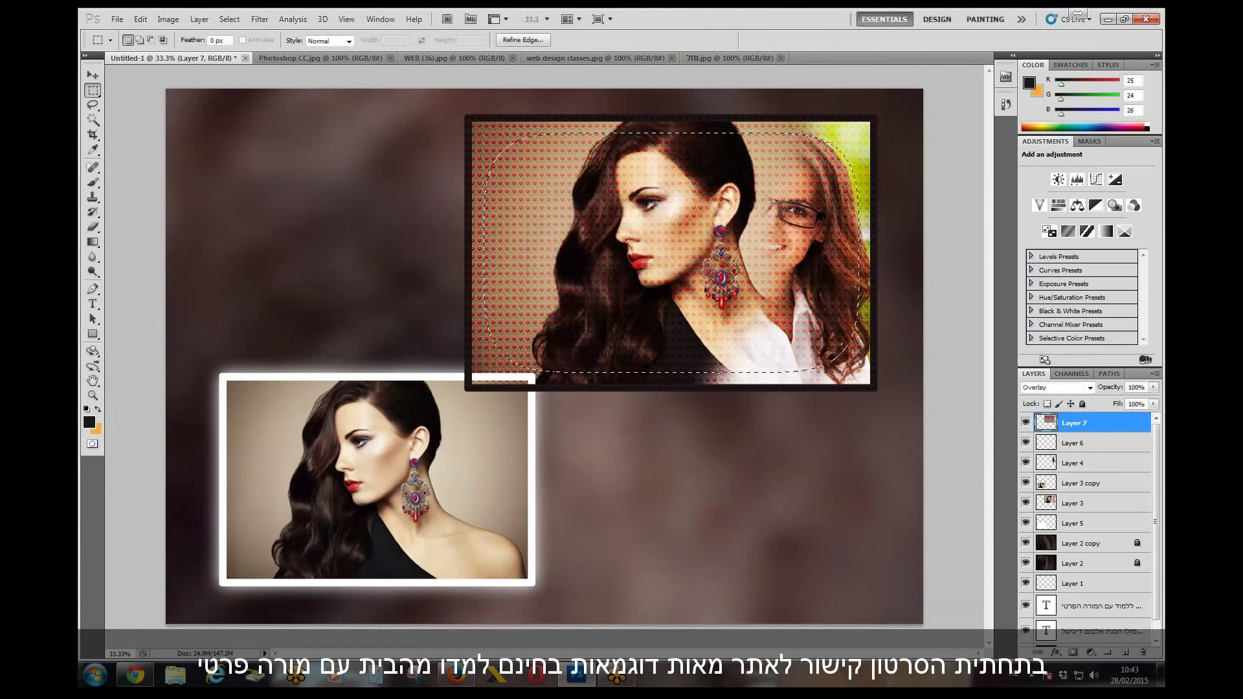
key("Delete")
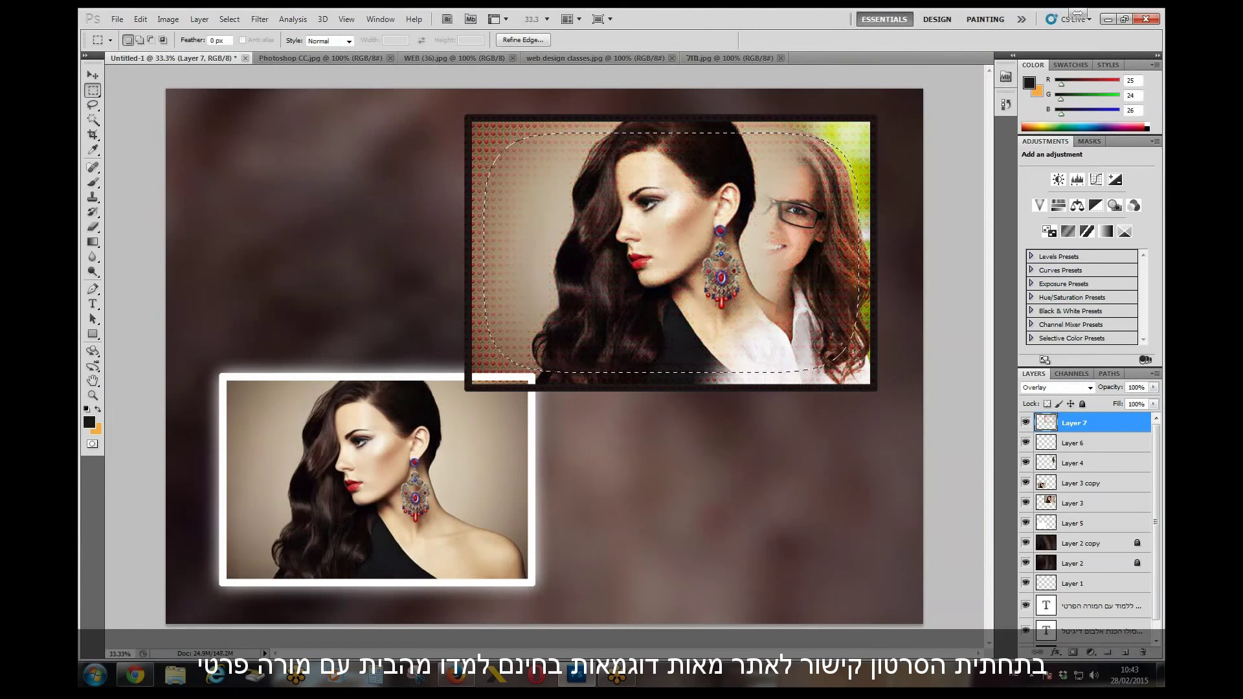
key("ctrl+d")
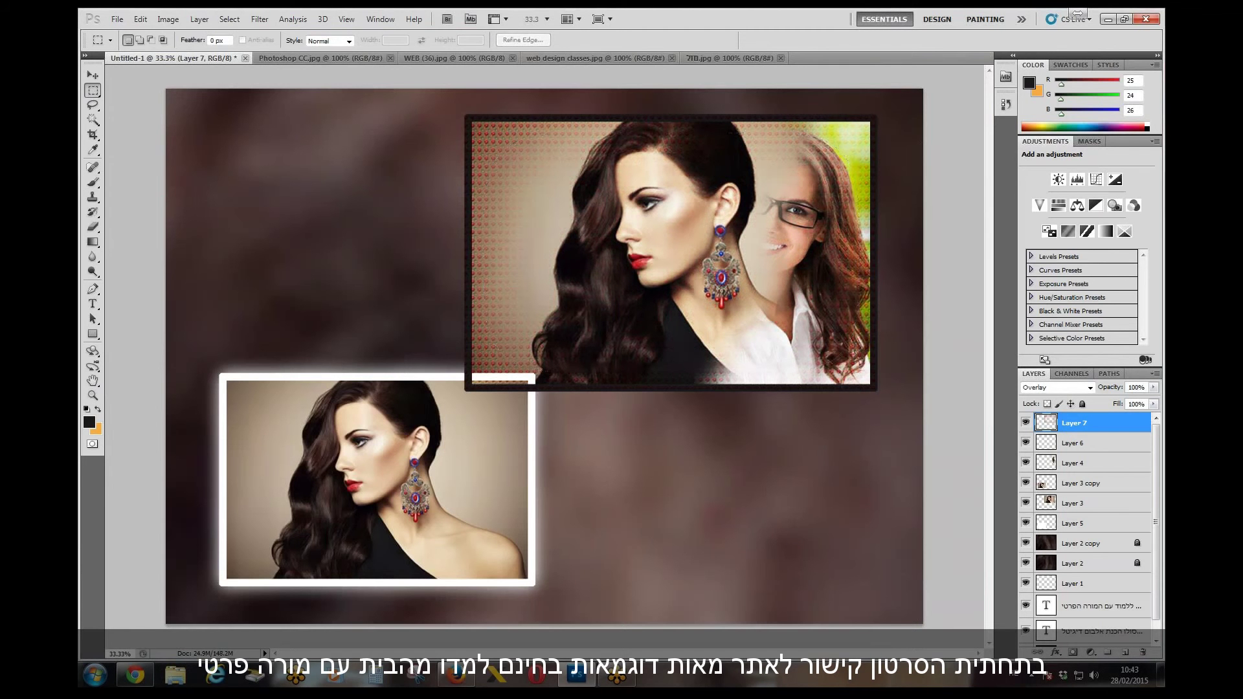
- Hide the pattern layer, Layer 7, and add a new empty layer above it
left_click(92, 396)
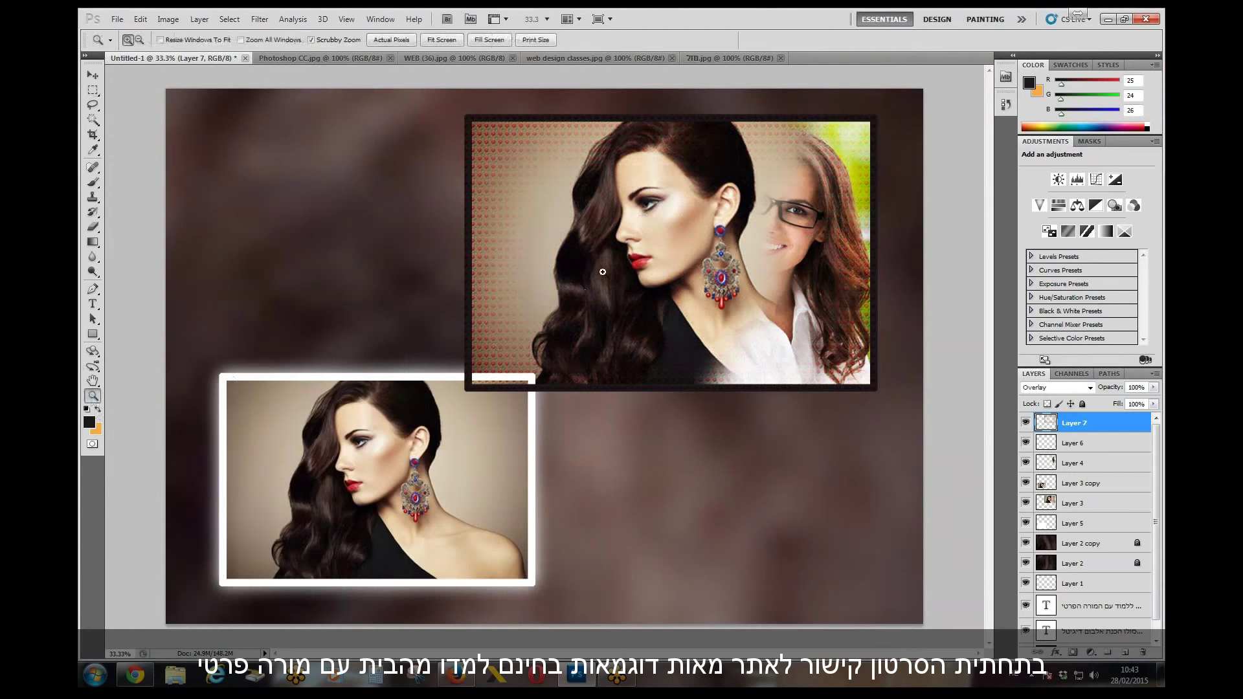
left_click(751, 280)
scroll(794, 259, "up", 5)
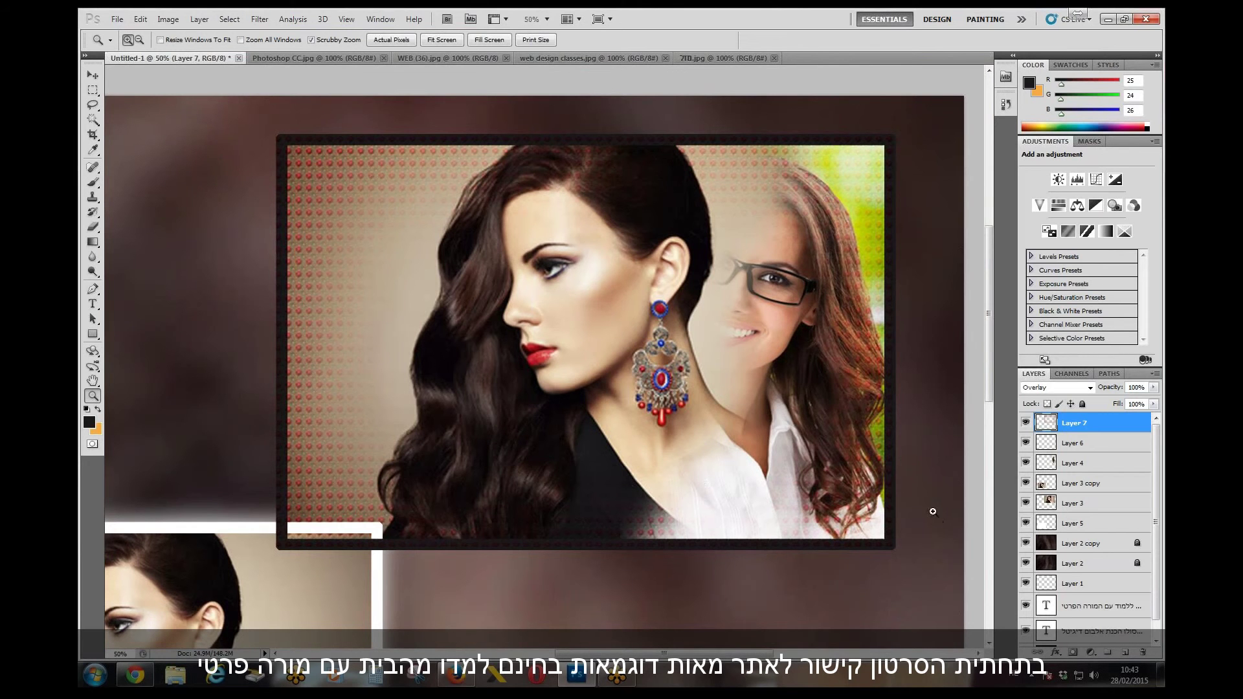
left_click(1026, 423)
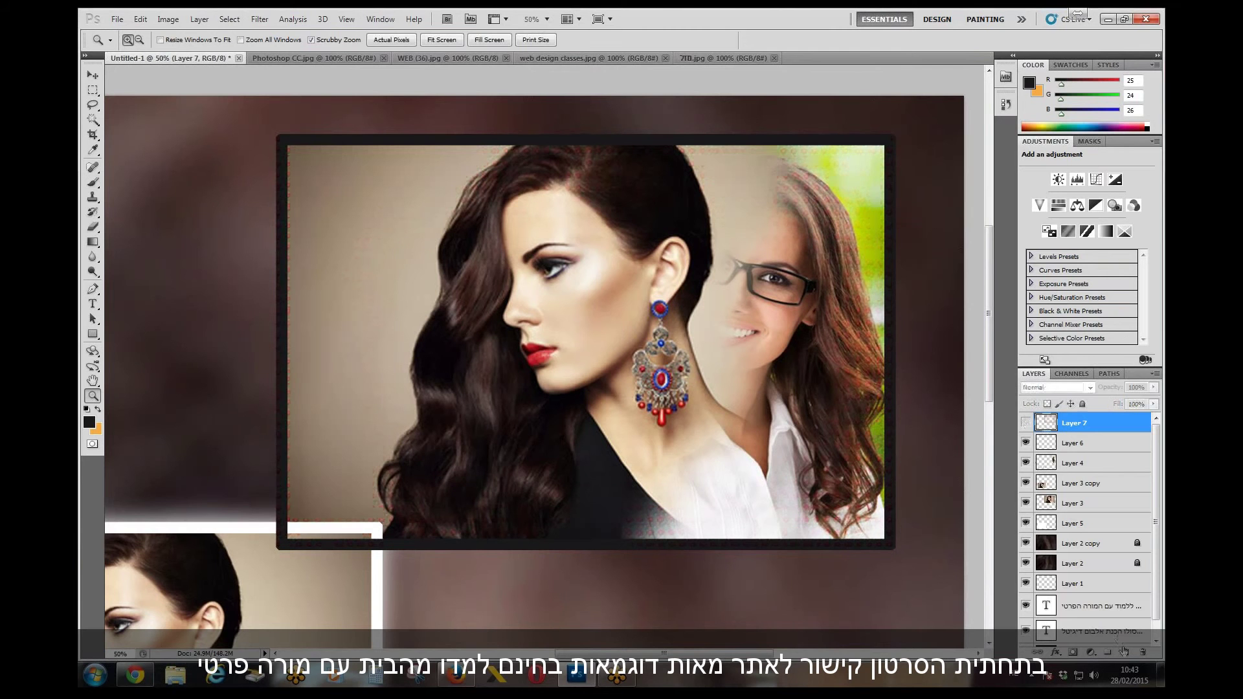
left_click(1125, 651)
- Select the outer rectangle of the framed portrait pair and fill it with black at Normal mode and 100% opacity
left_click(92, 90)
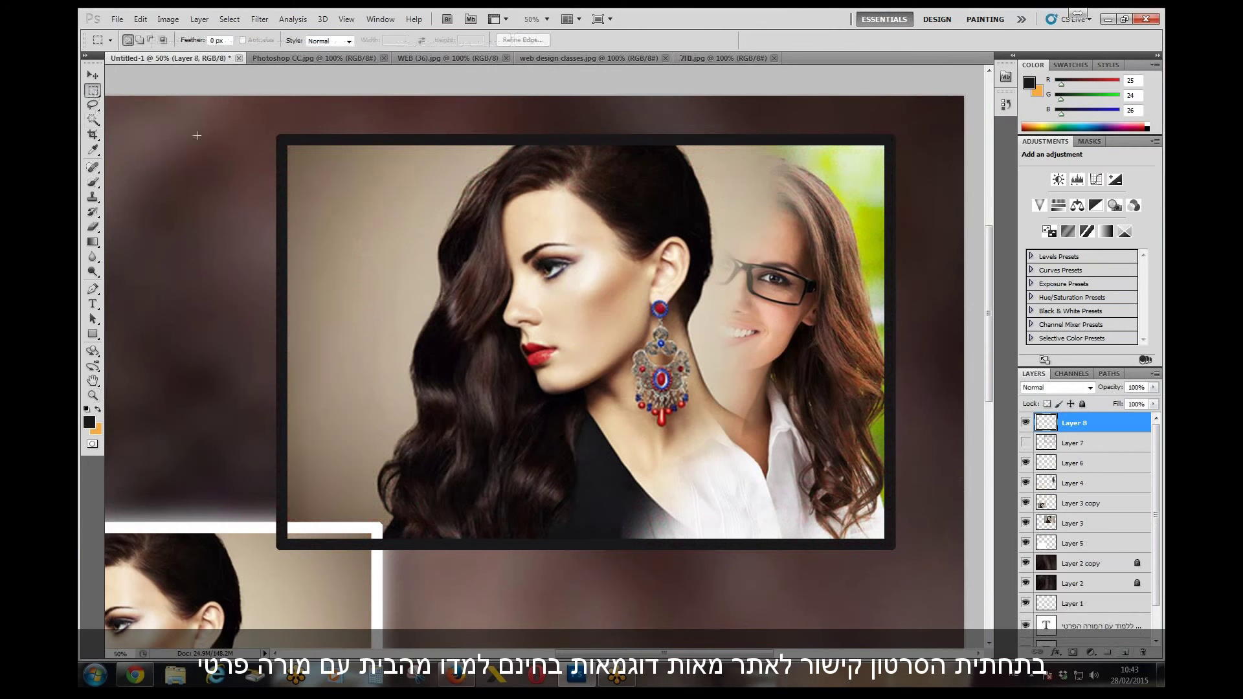
left_click_drag(613, 298, 897, 550)
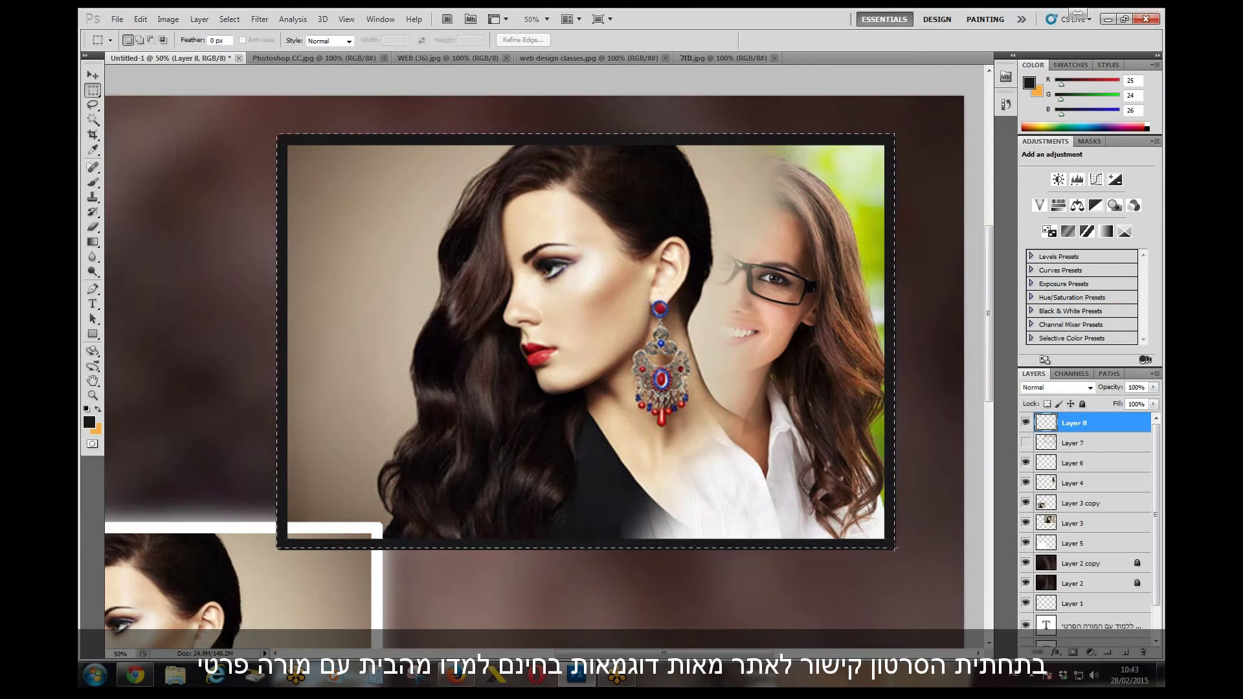
right_click(654, 307)
left_click(683, 493)
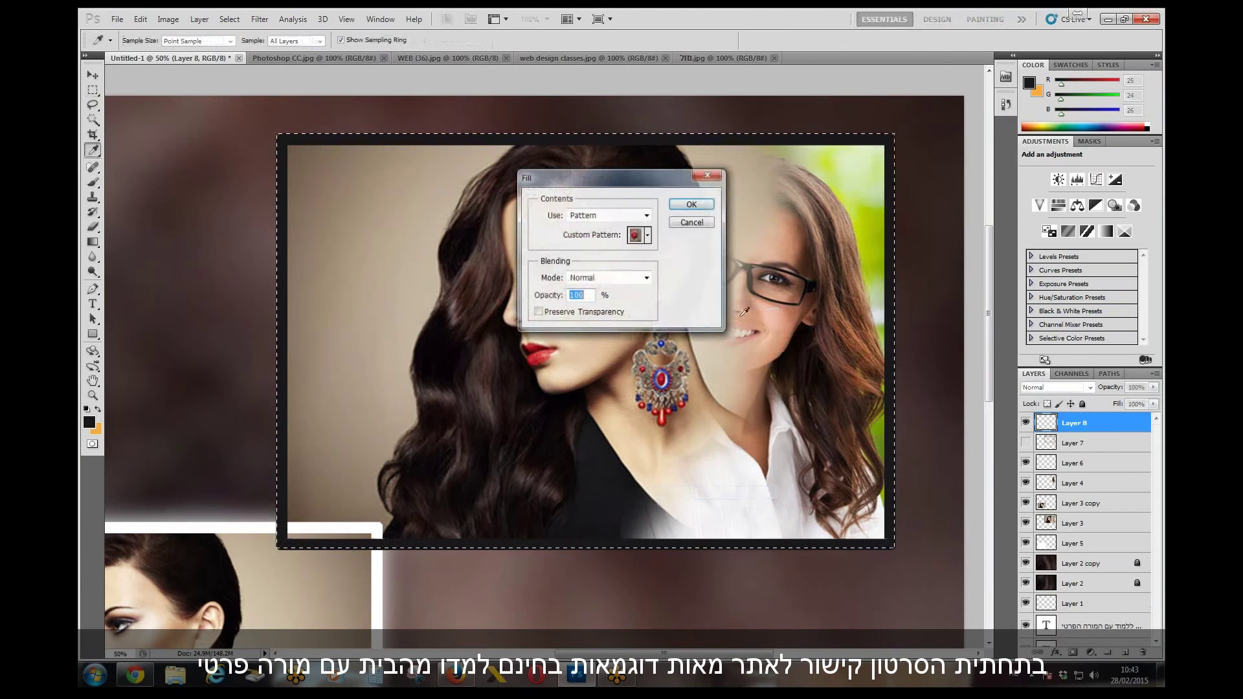
left_click(609, 215)
left_click(609, 312)
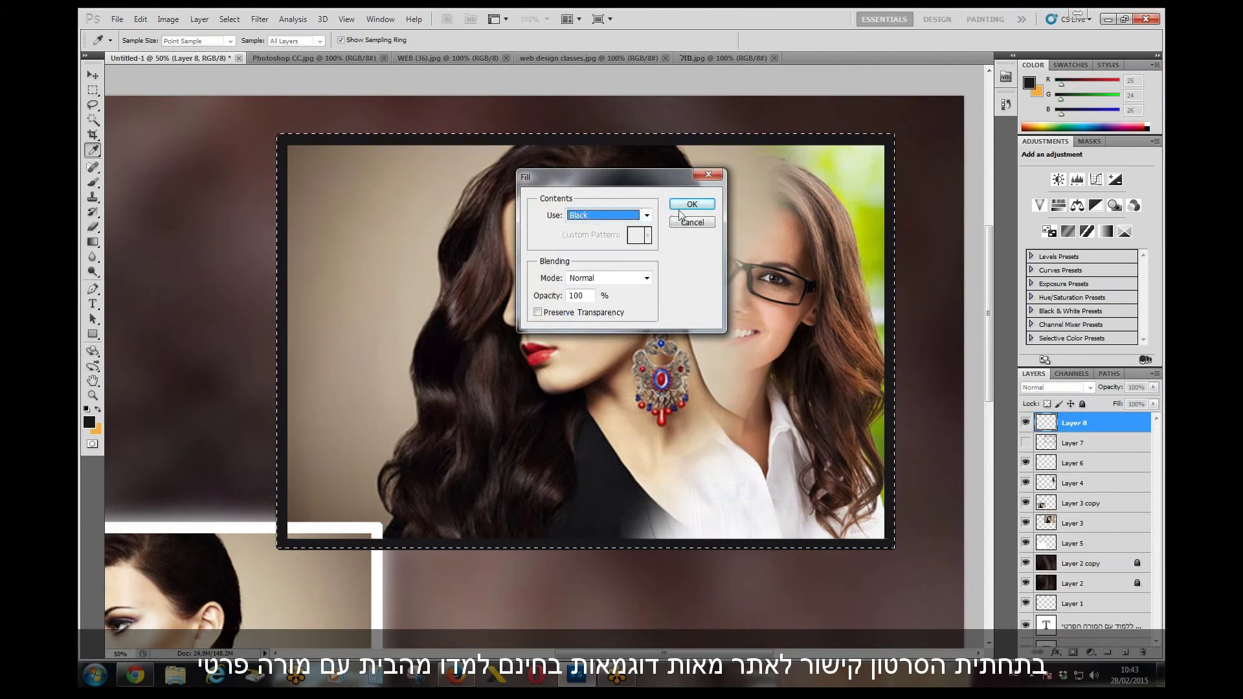
left_click(692, 204)
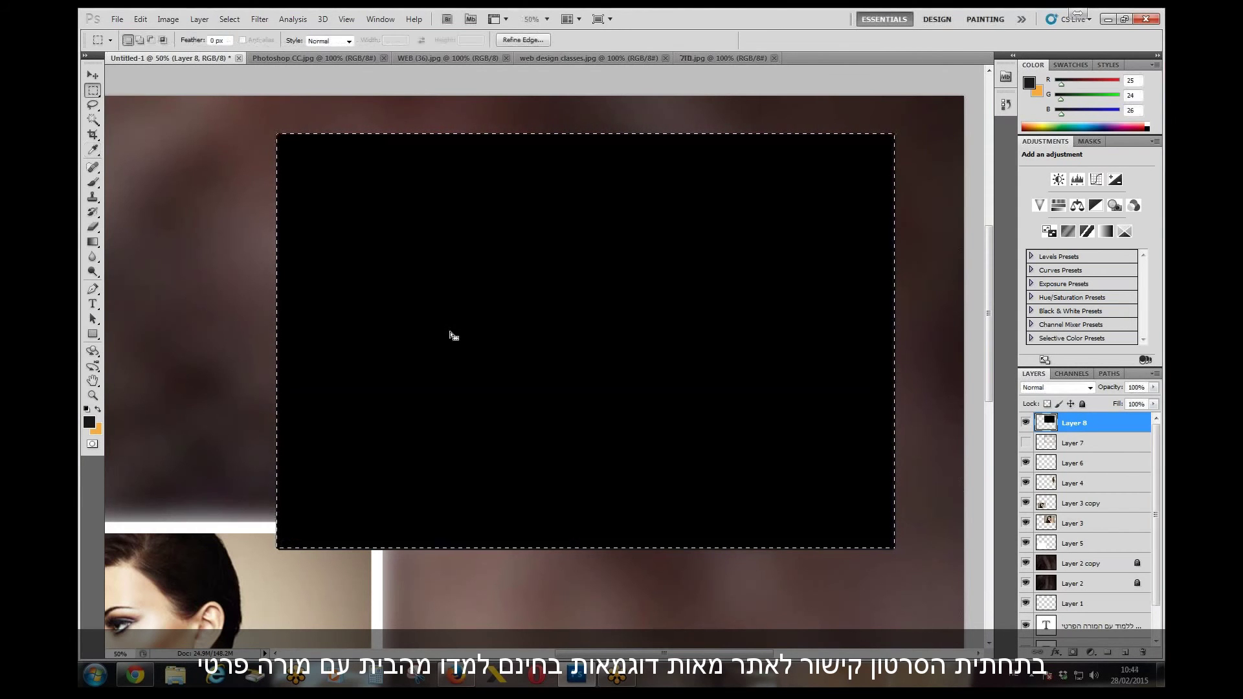
left_click(93, 90)
left_click(140, 114)
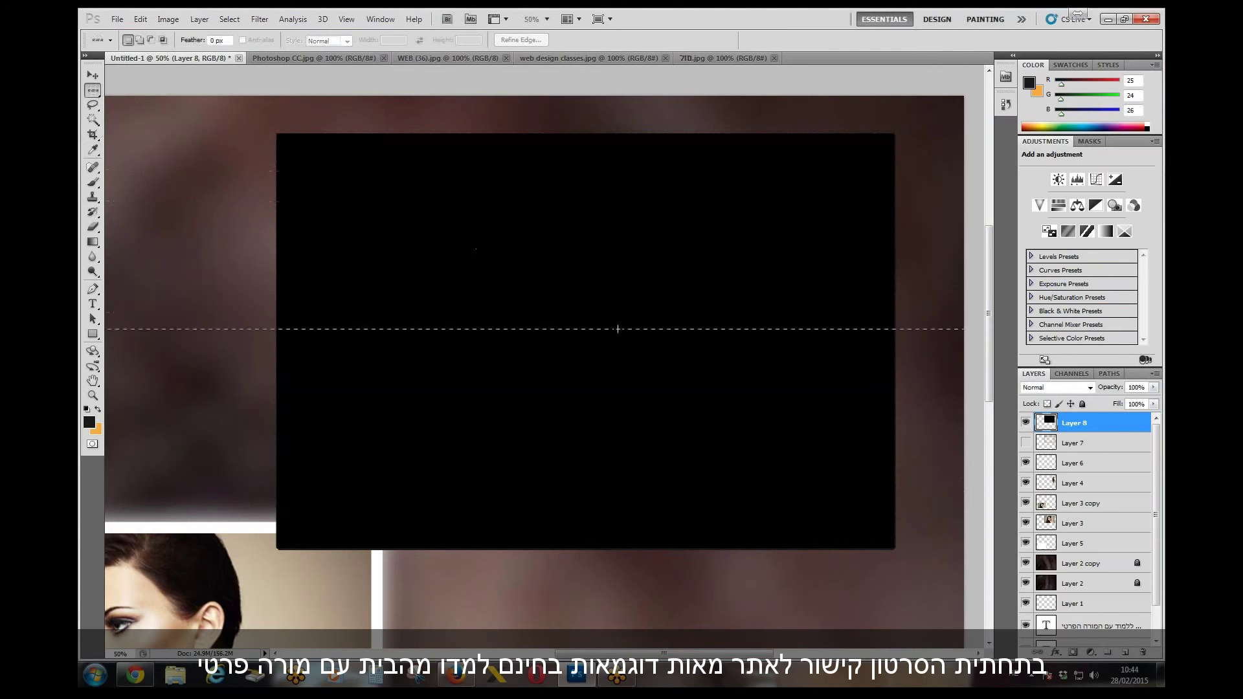
key("ctrl+d")
- Select a large ellipse within the black rectangle, feather it, delete the fill inside to leave a dark vignette, and deselect
left_click(92, 90)
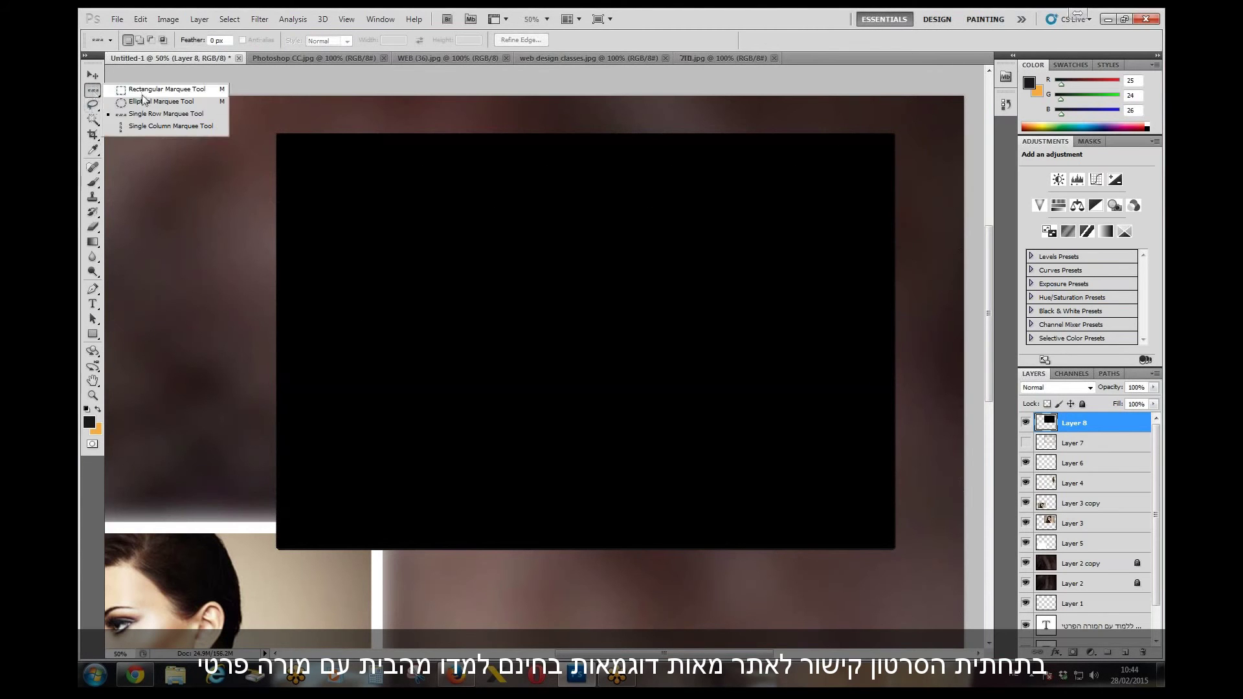
left_click(143, 101)
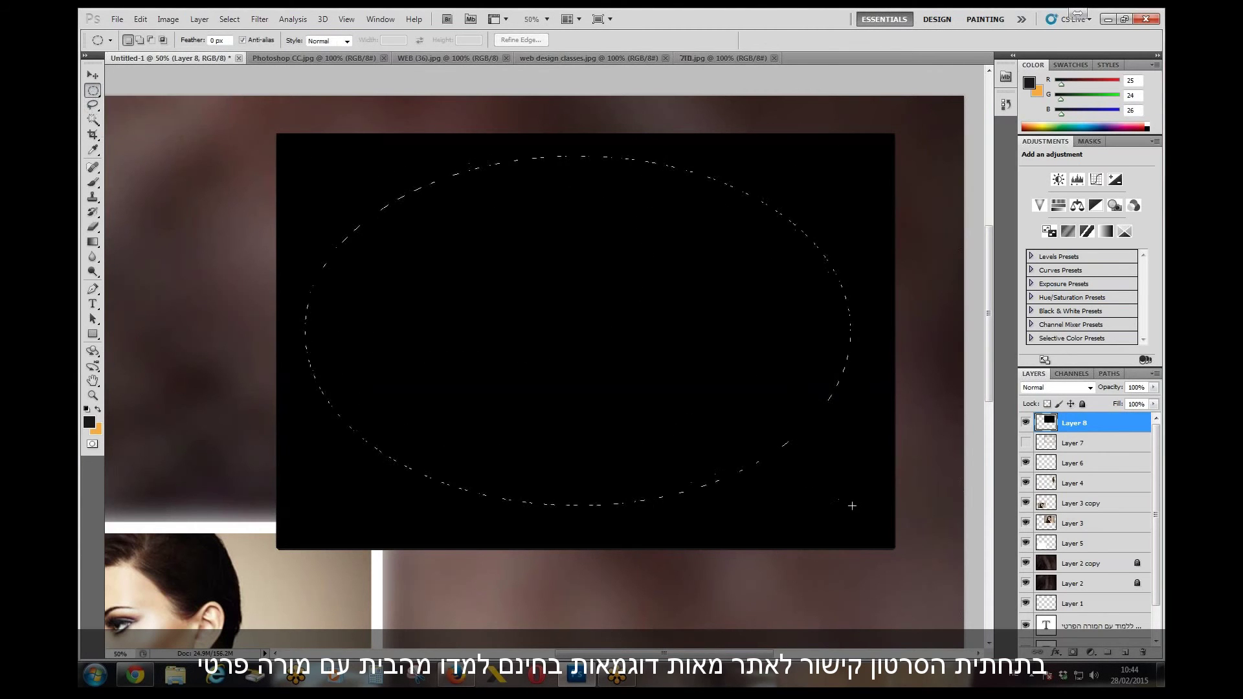
left_click_drag(861, 500, 862, 500)
right_click(586, 308)
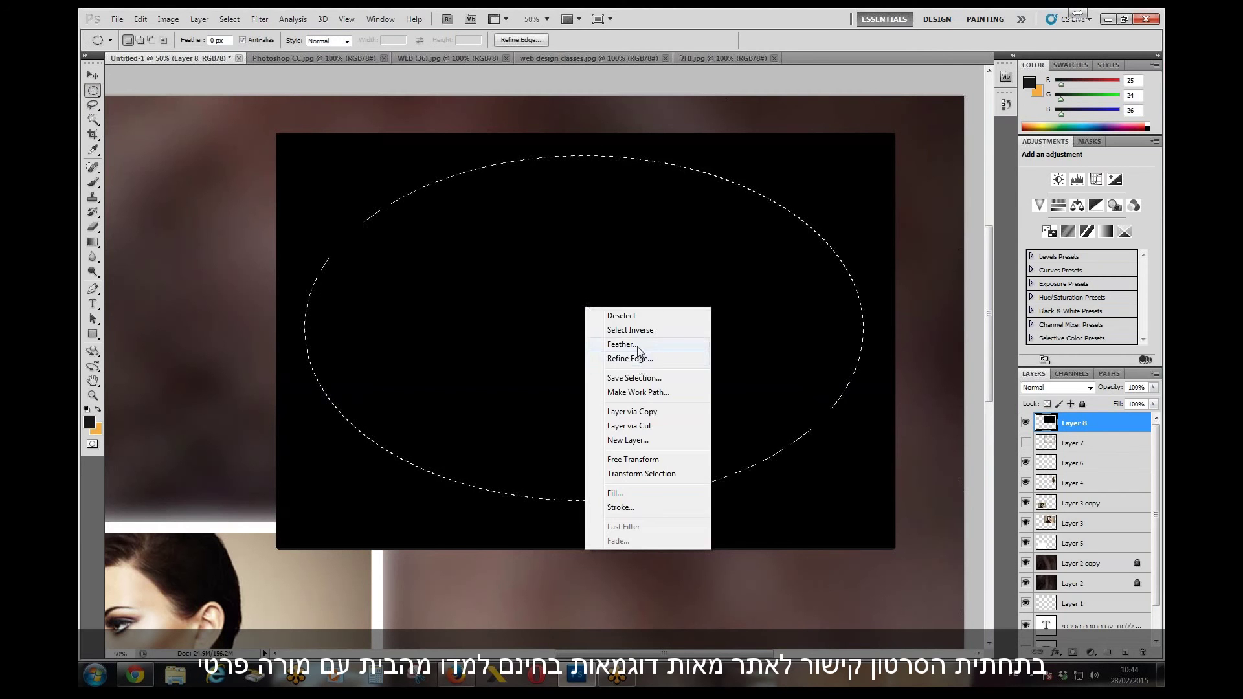
left_click(599, 344)
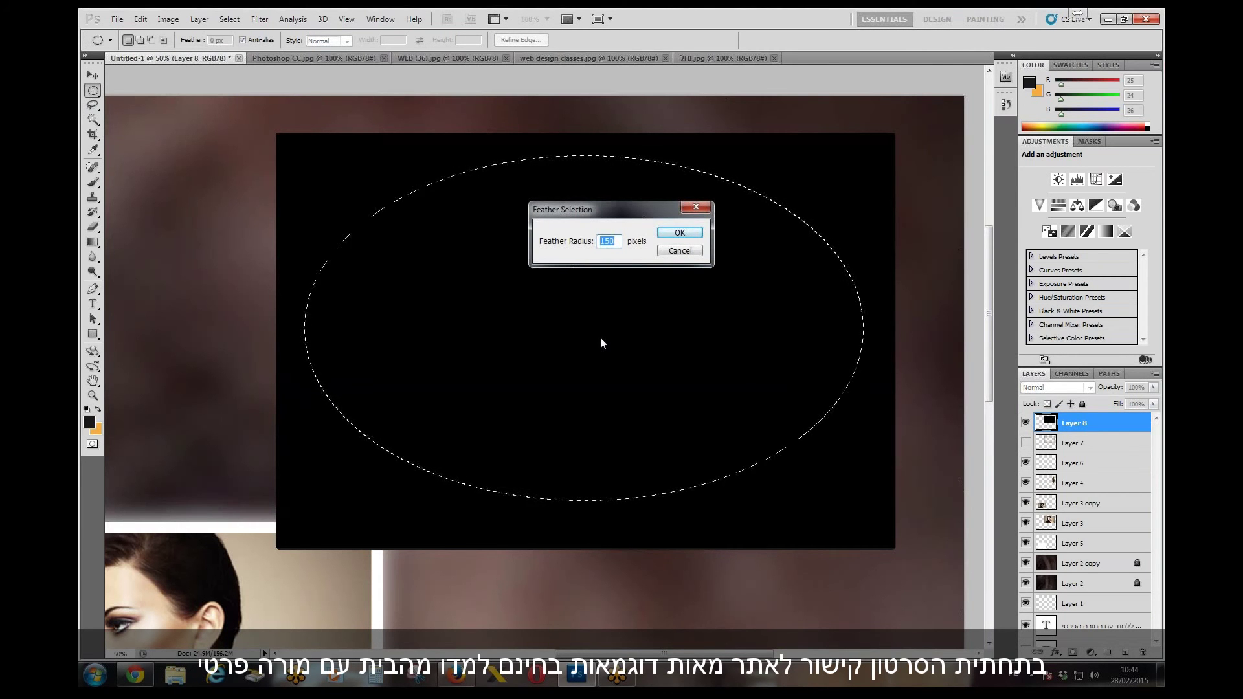
type("5")
key("Return")
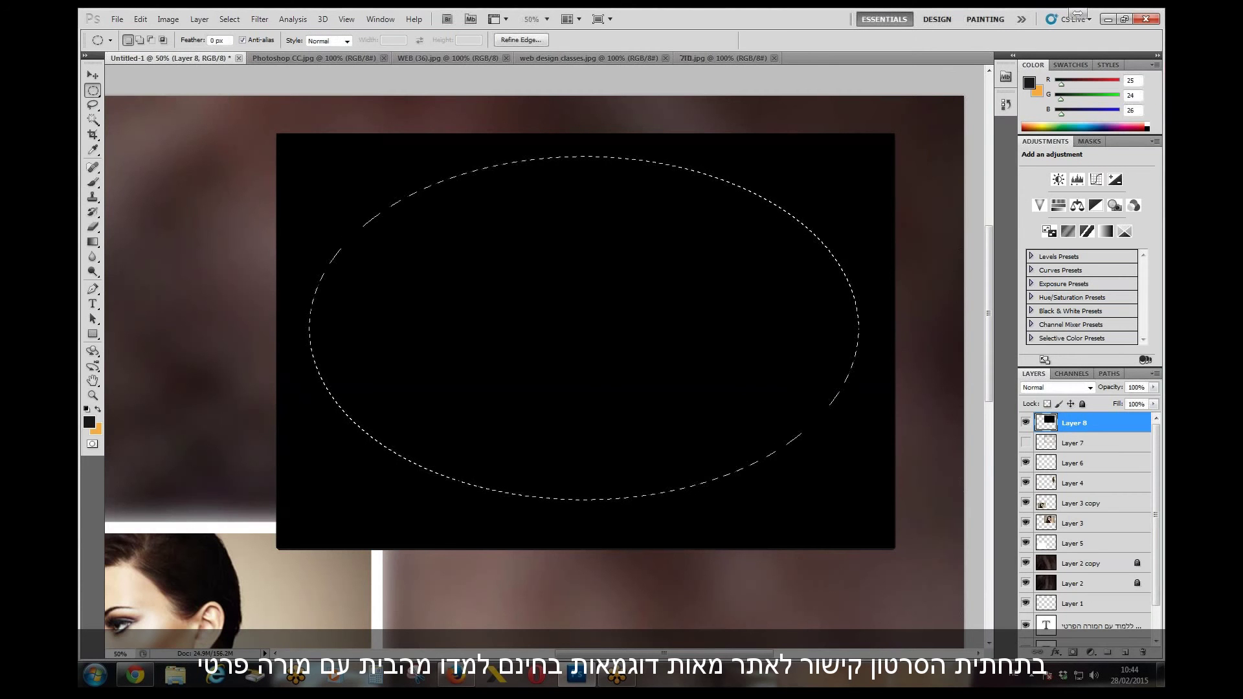
key("Delete")
key("ctrl+d")
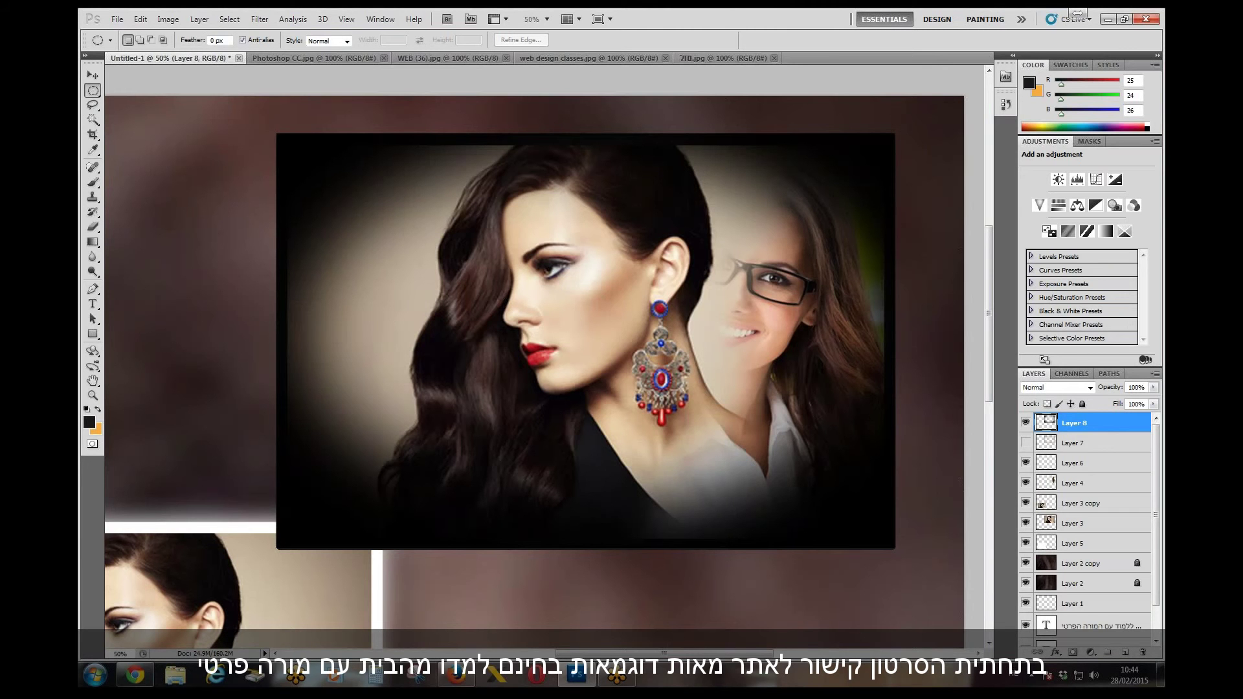
- Select the vignette's outer rectangle with the Rectangular Marquee, apply a white (ffffff) centred stroke at 100% opacity on Layer 8, and deselect
right_click(98, 93)
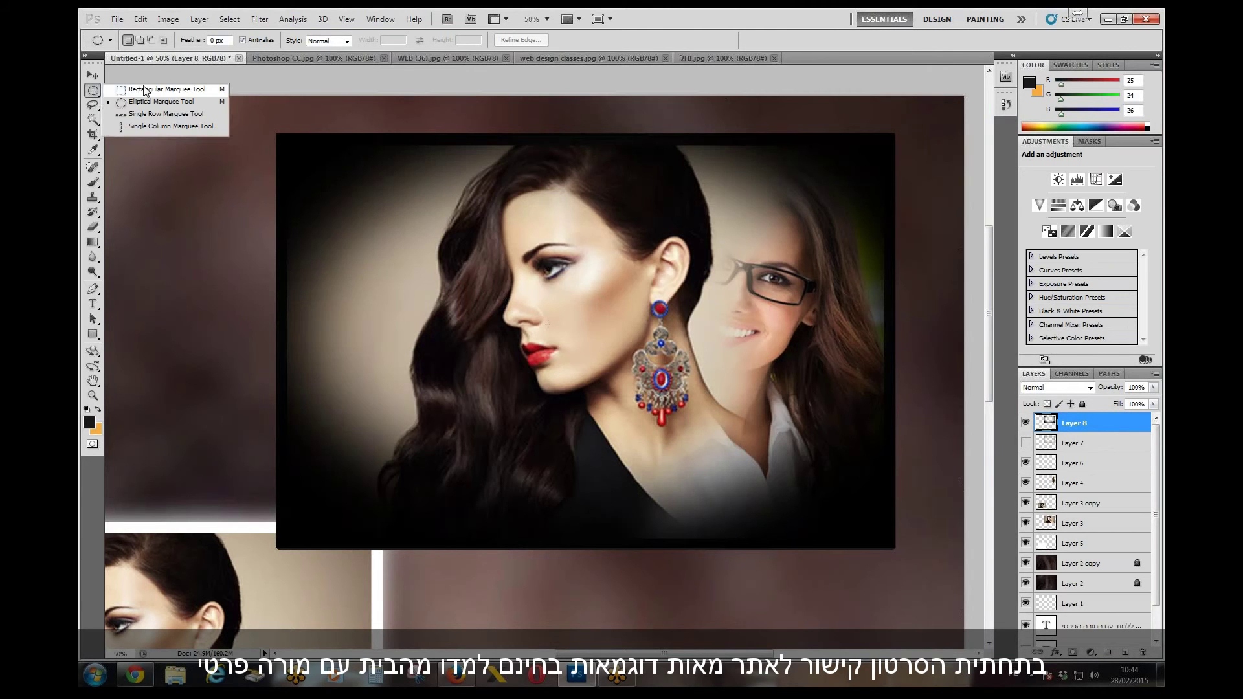
left_click(146, 90)
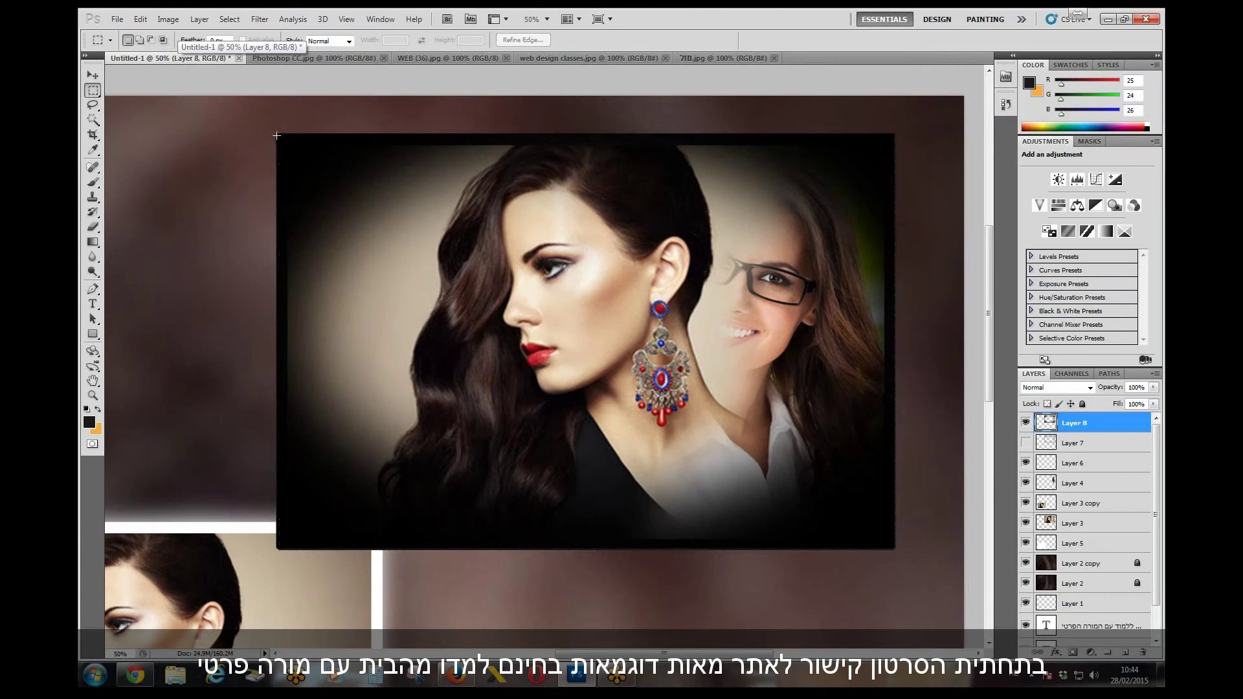
left_click_drag(885, 538, 894, 550)
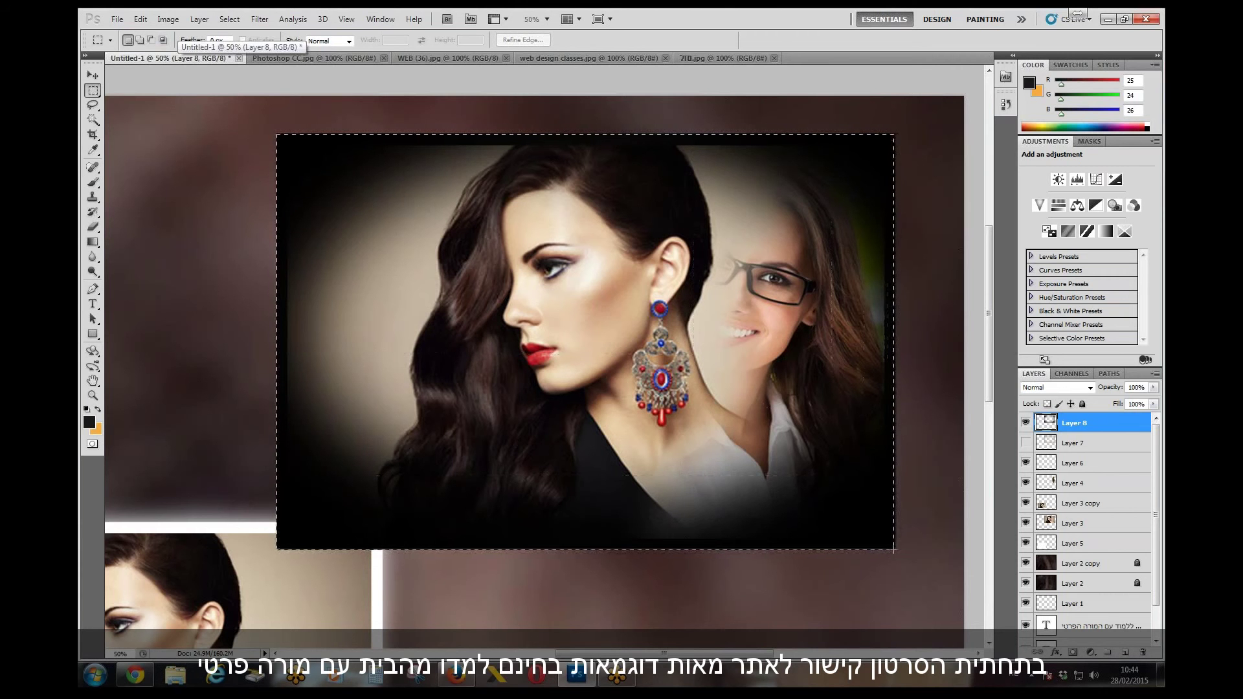
left_click(140, 19)
left_click(230, 229)
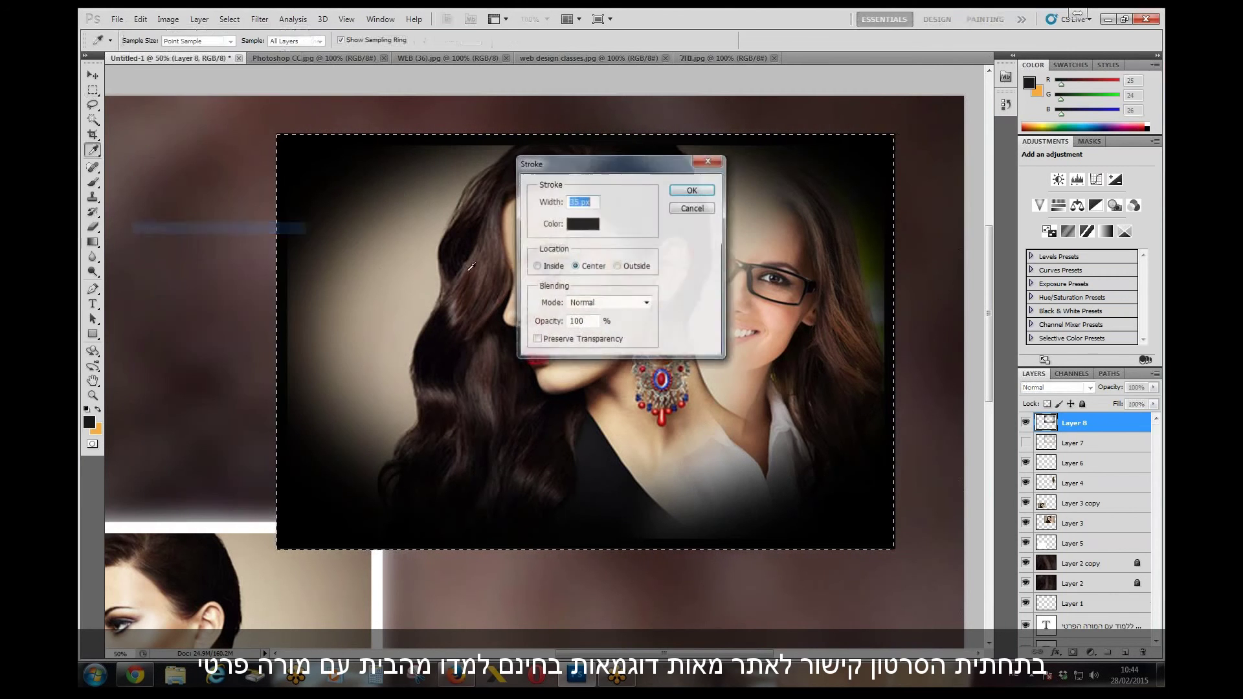
left_click(583, 212)
left_click(455, 183)
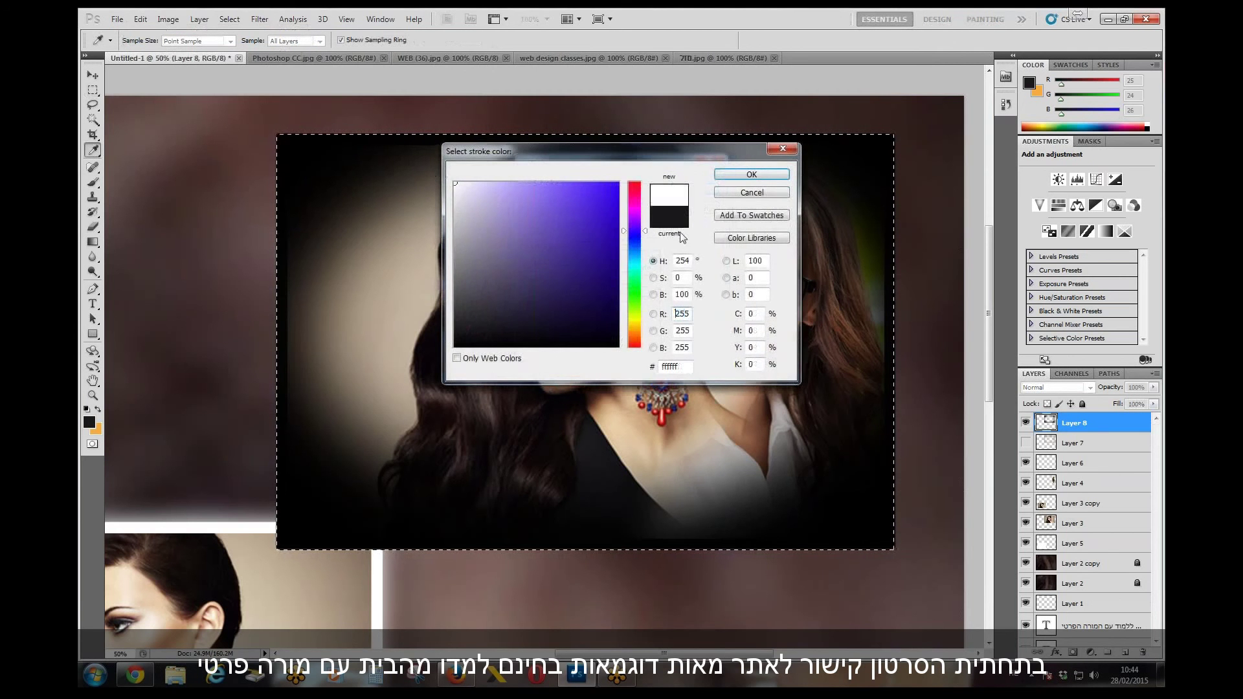
left_click(752, 175)
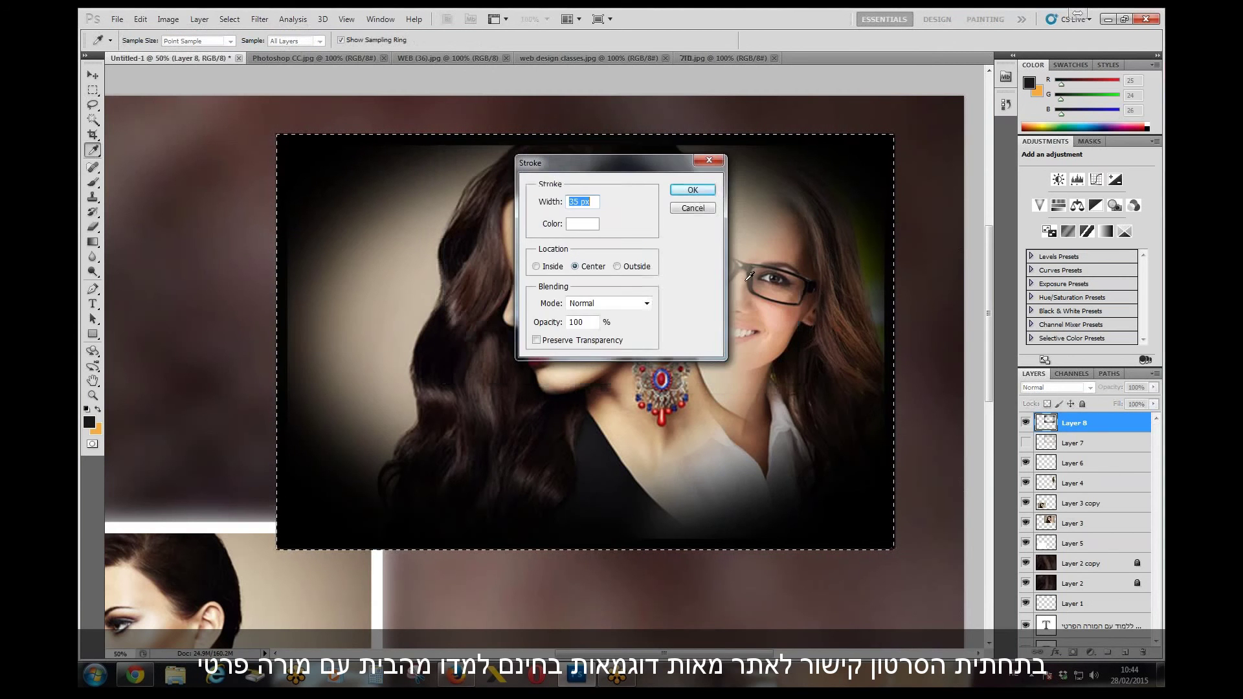
left_click(693, 190)
key("m")
key("ctrl+d")
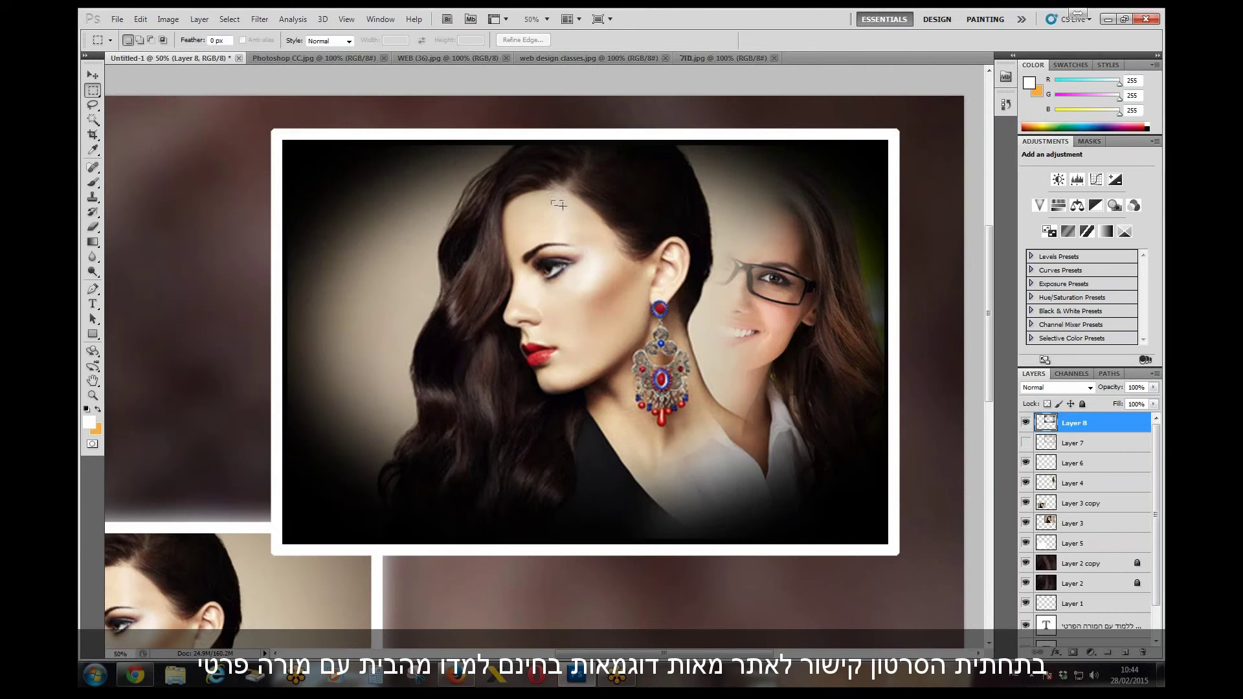
- Select a small rectangle on the large portrait's forehead and copy it from Layer 8 to a new layer
left_click_drag(553, 201, 562, 209)
left_click(476, 374)
left_click_drag(530, 345, 535, 350)
left_click_drag(544, 204, 568, 222)
right_click(560, 219)
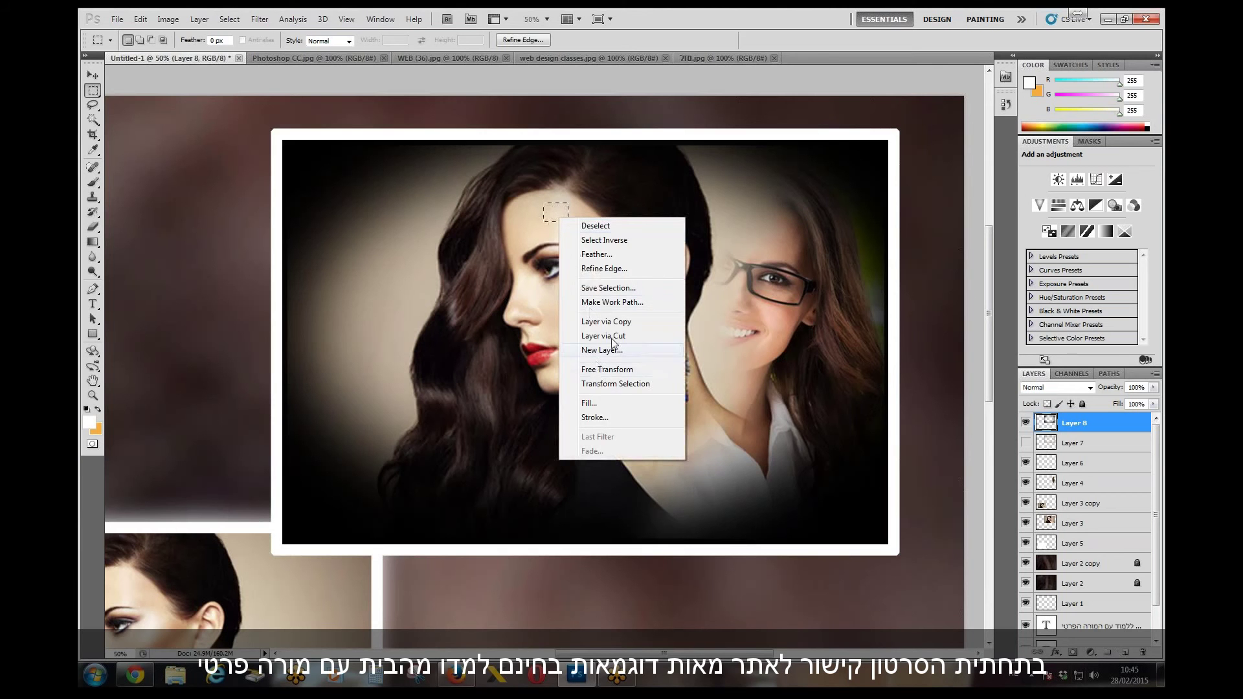
left_click(617, 324)
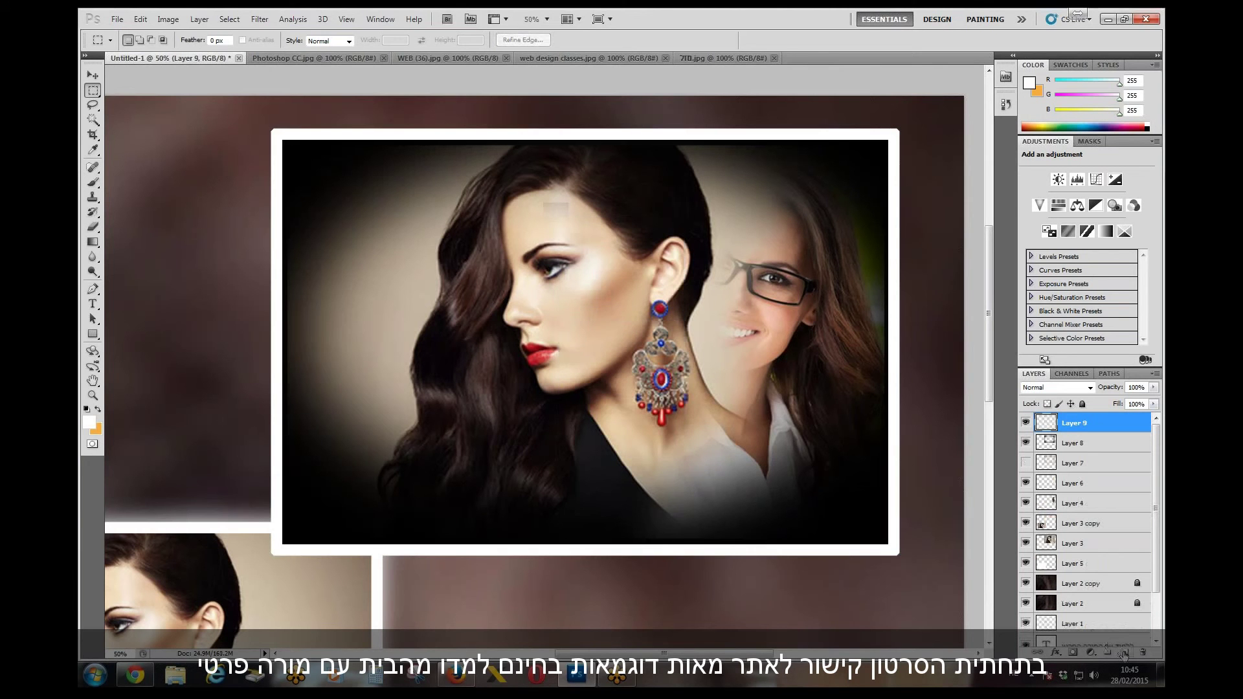
- Try to stretch the copied patch on Layer 9 with Free Transform until it covers the whole page
key("ctrl+t")
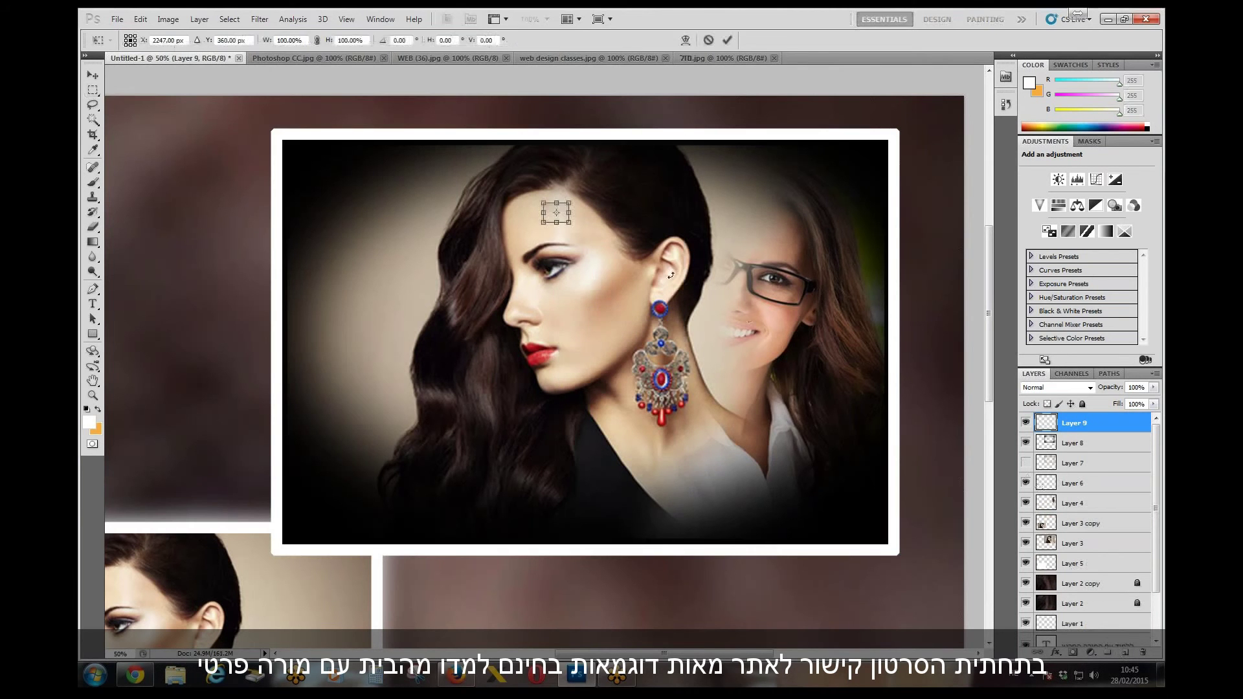
key("ctrl+minus")
key("ctrl+minus")
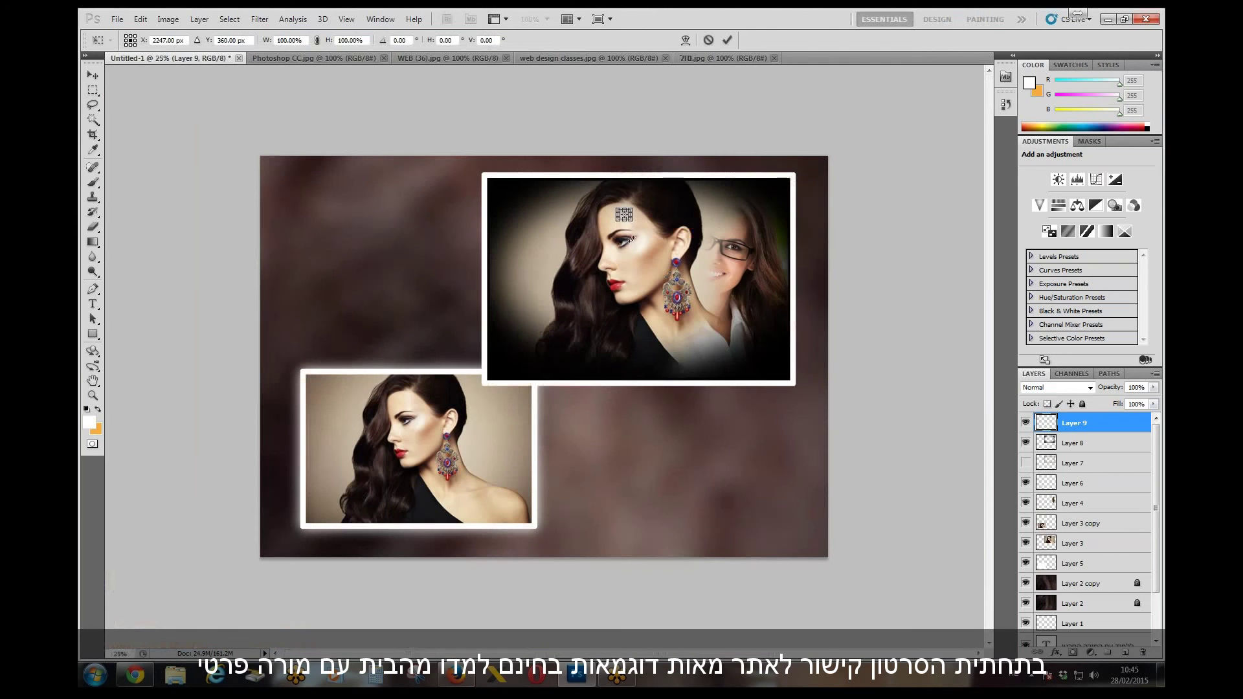
left_click_drag(633, 222, 948, 611)
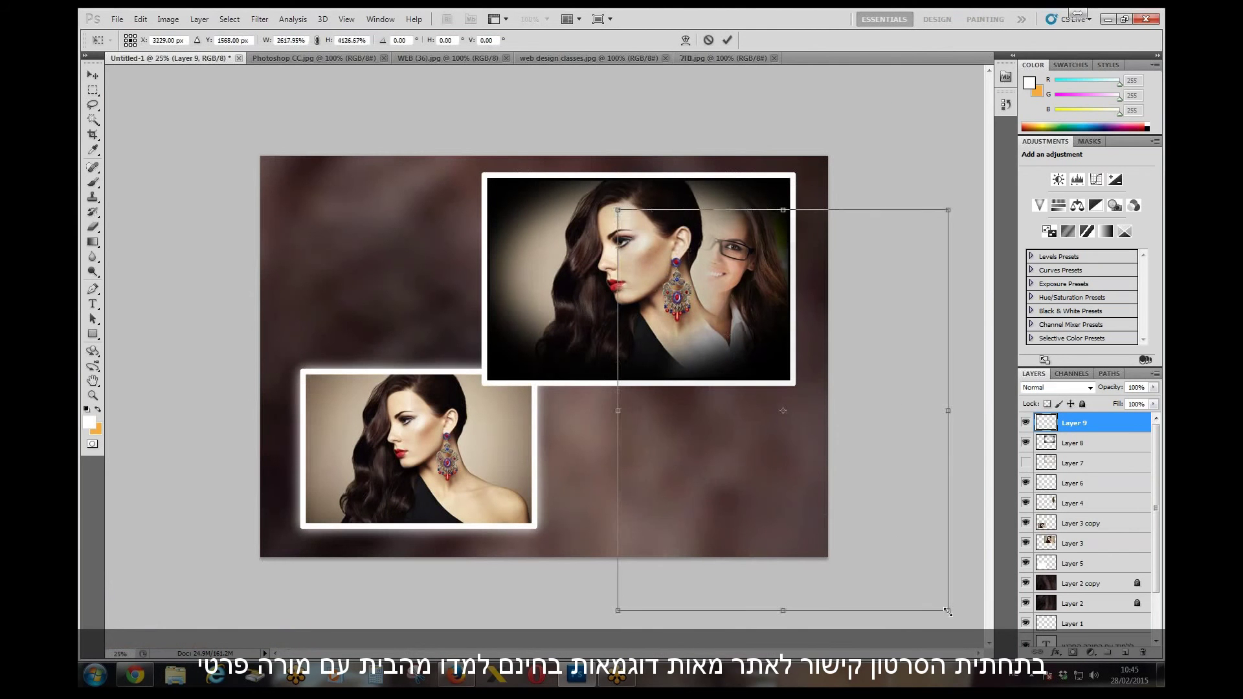
left_click_drag(614, 211, 256, 118)
key("Return")
key("m")
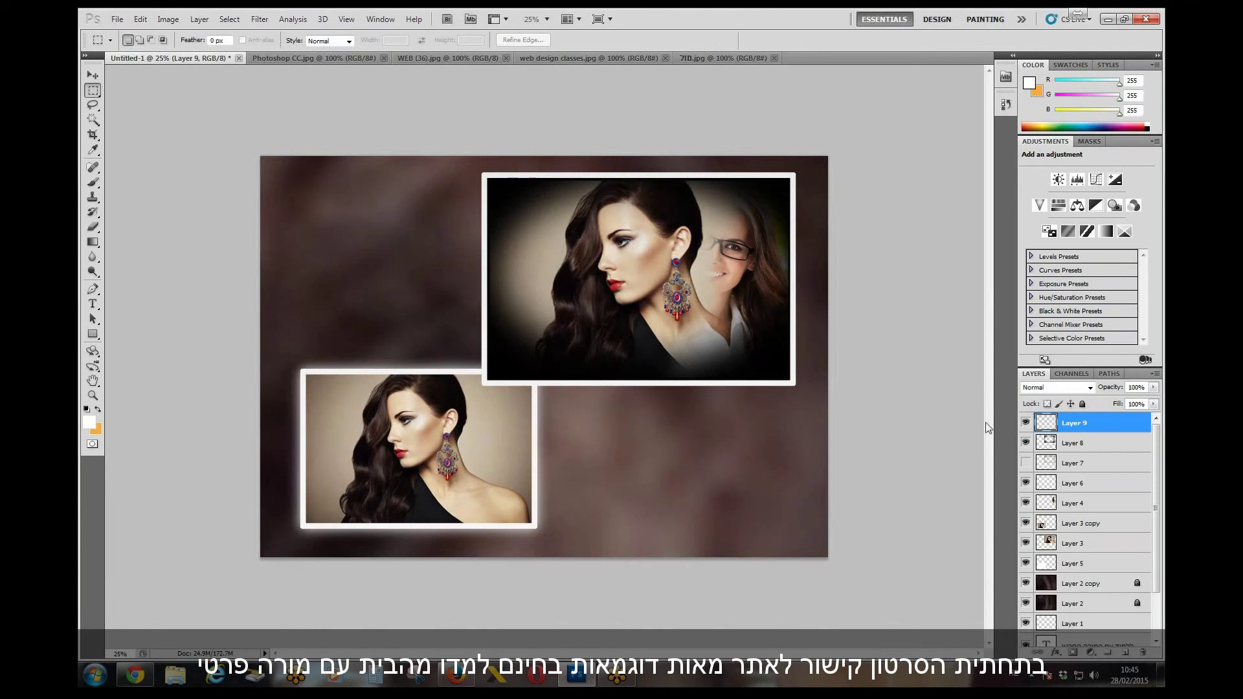
- Make the large portrait's Layer 3 active, select a small rectangle on the forehead, and copy it to a new layer
left_click(1027, 524)
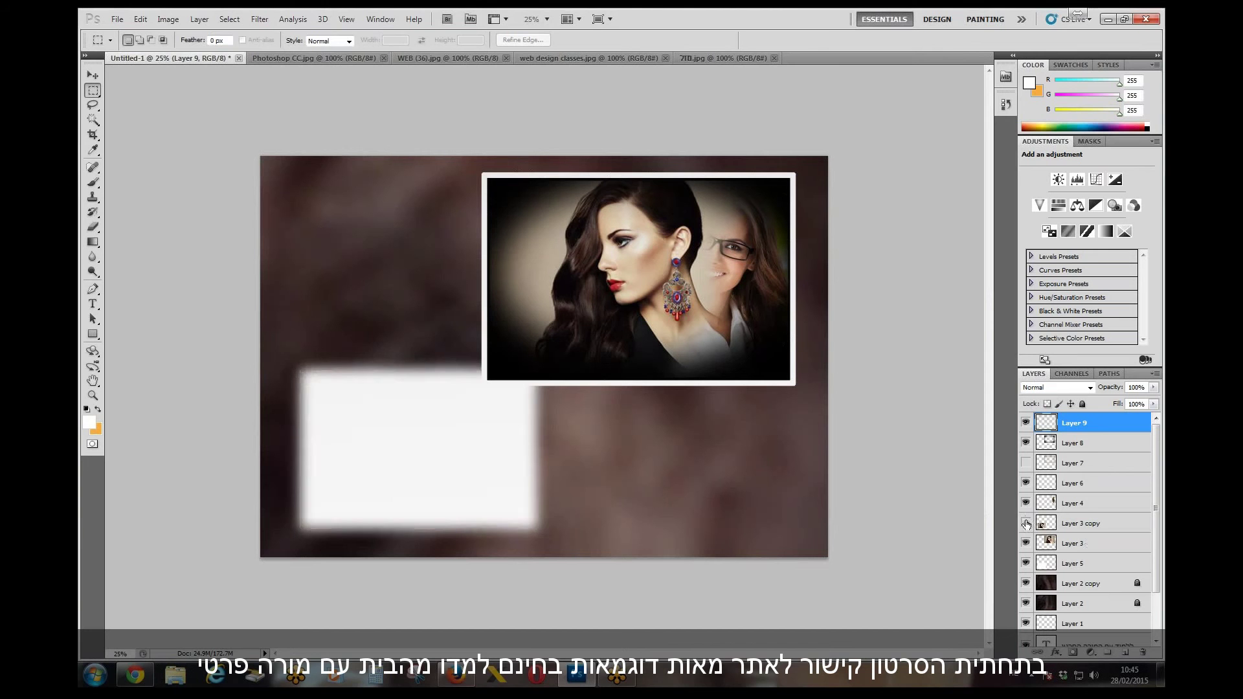
left_click(1027, 524)
left_click(93, 73)
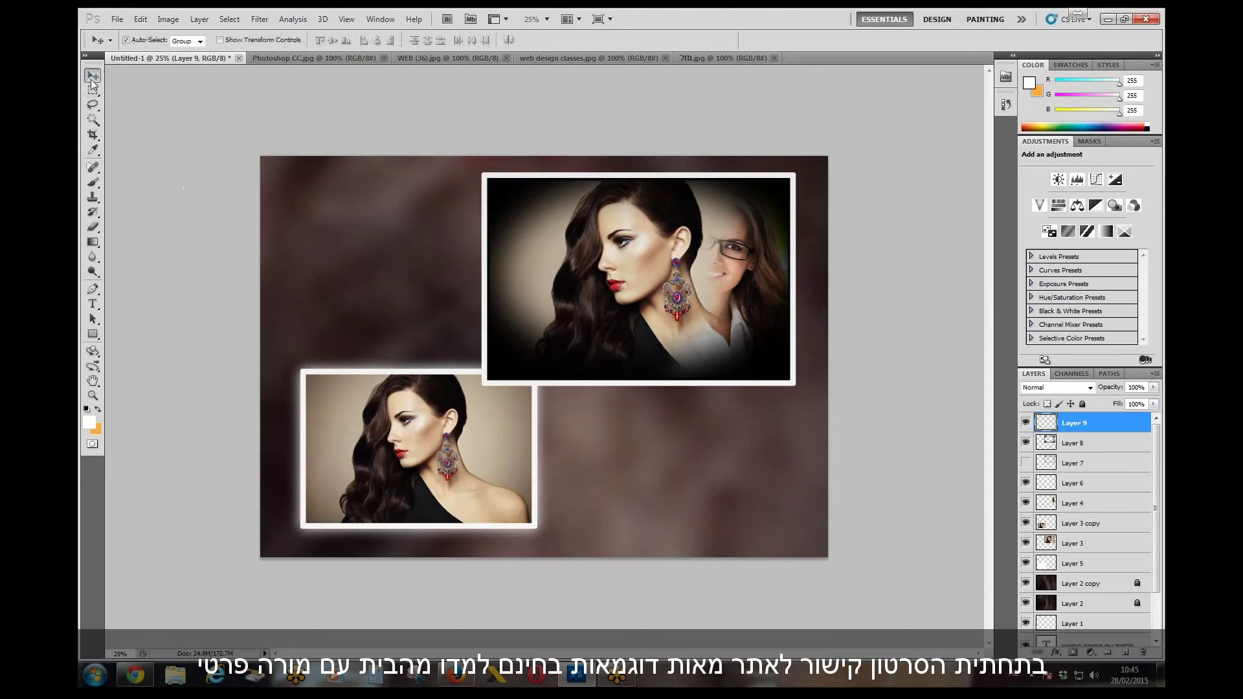
left_click(634, 259)
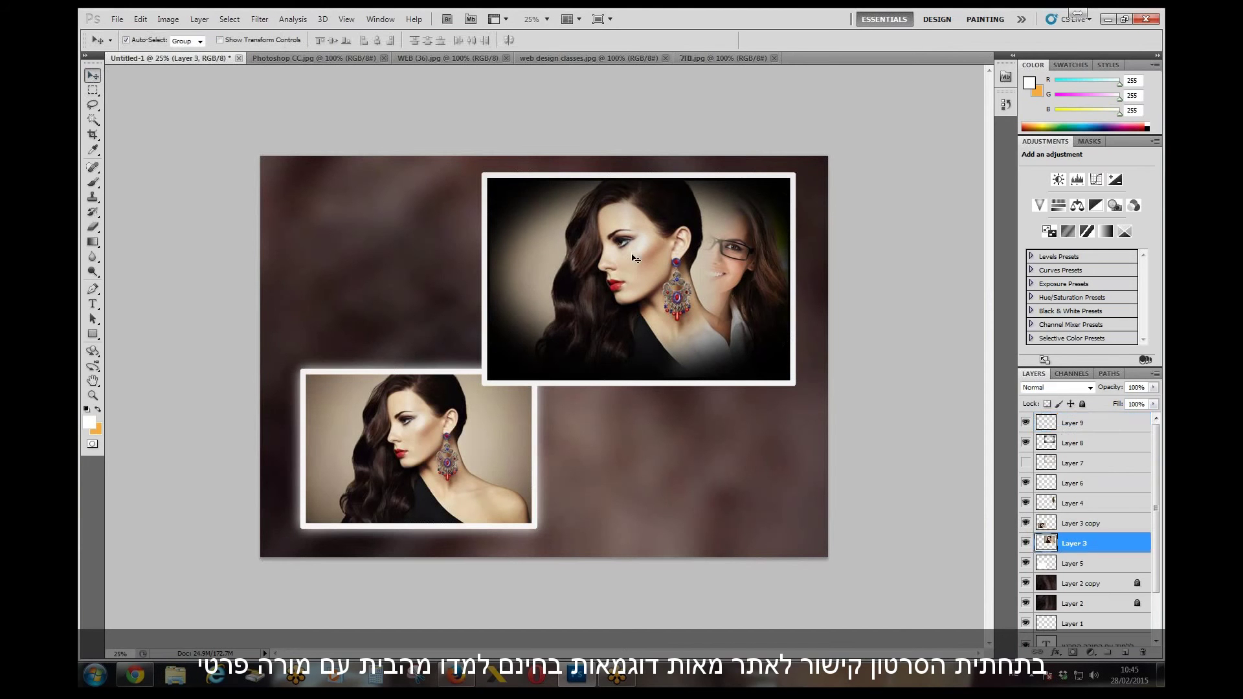
left_click(93, 90)
left_click_drag(614, 213, 627, 225)
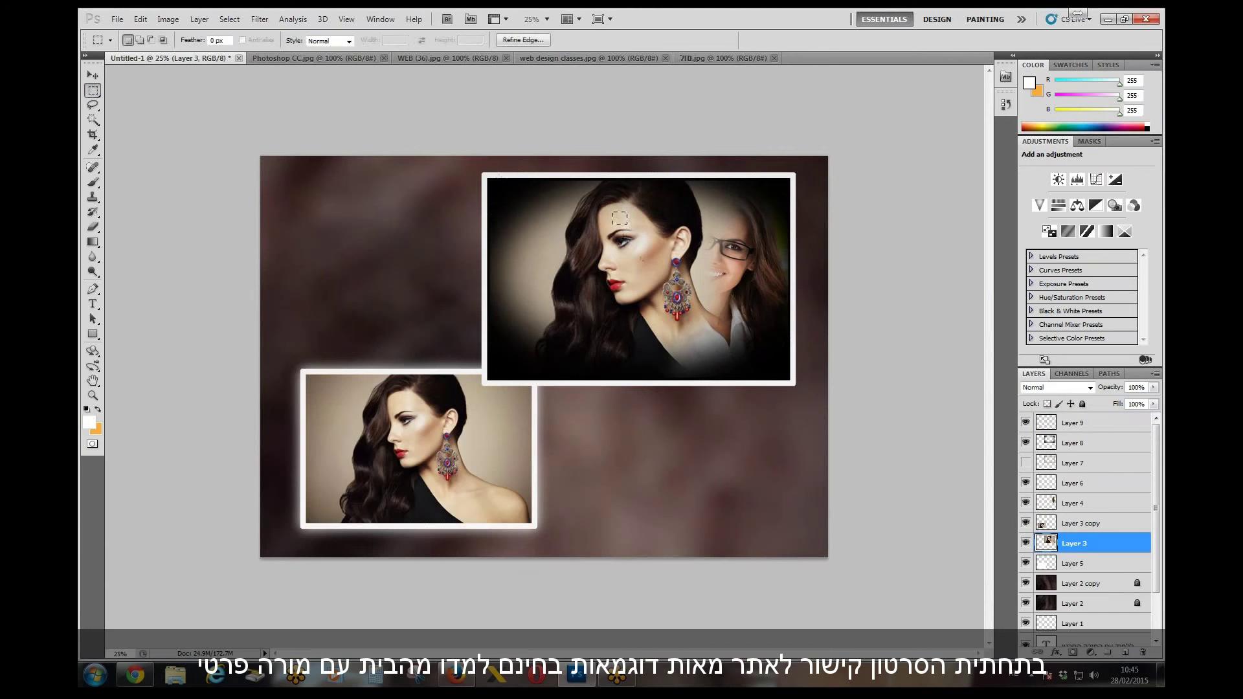
right_click(616, 233)
left_click(674, 339)
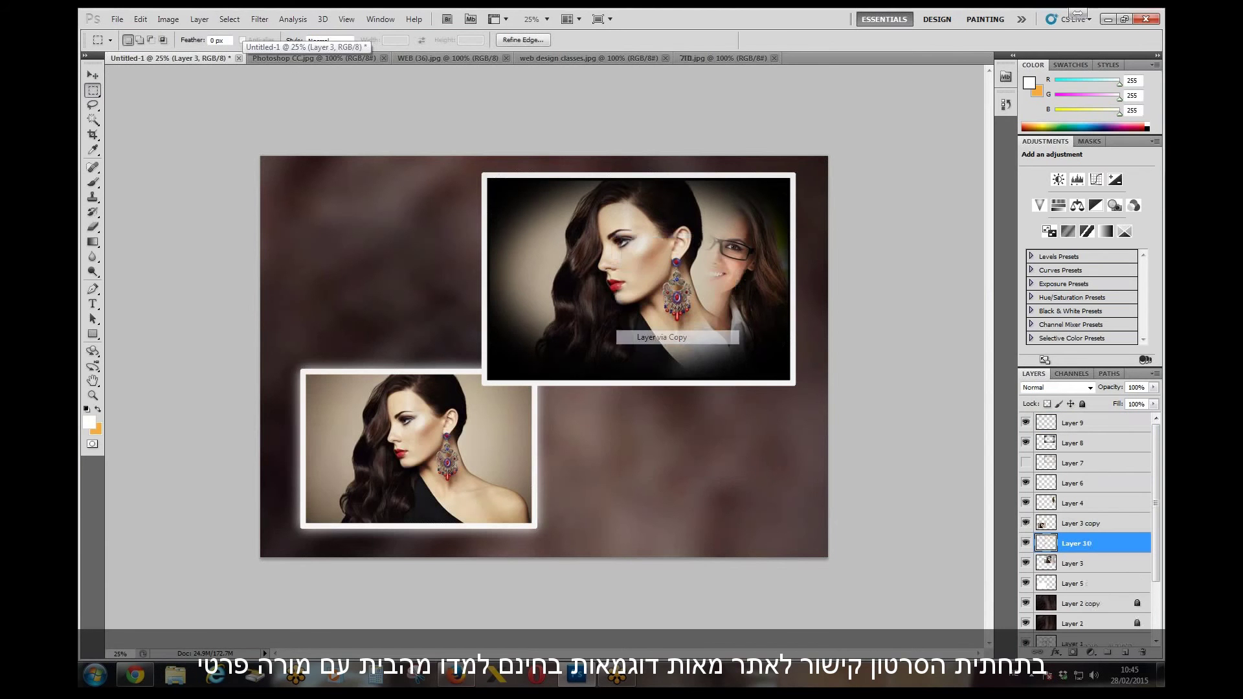
- Stretch the skin patch on Layer 10 to cover the whole page and move the layer to the top of the stack
key("ctrl+t")
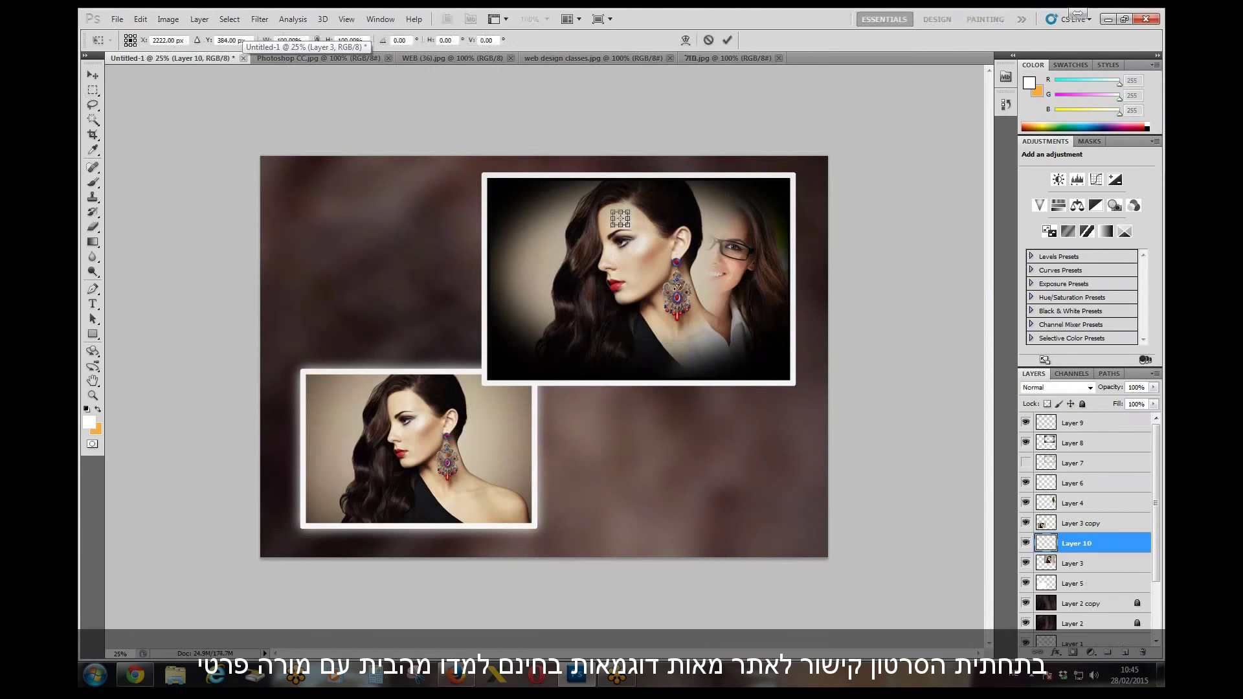
left_click_drag(626, 226, 918, 592)
left_click_drag(612, 212, 235, 142)
key("Return")
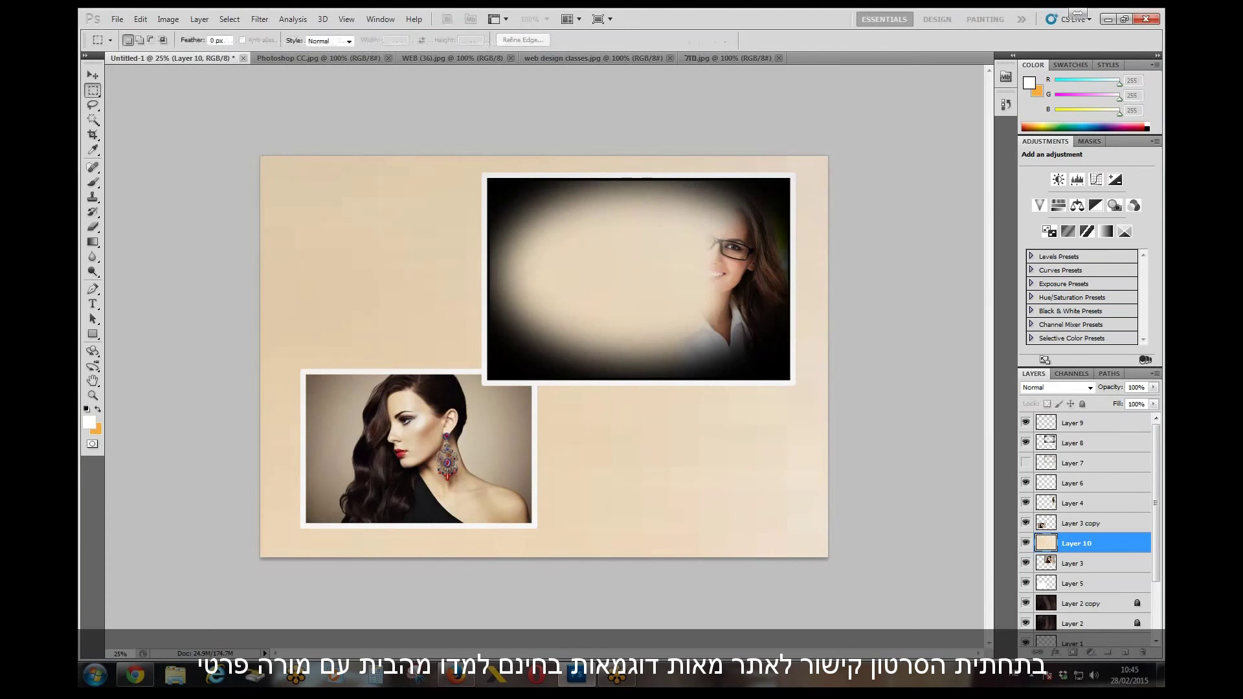
left_click_drag(1073, 545, 1075, 419)
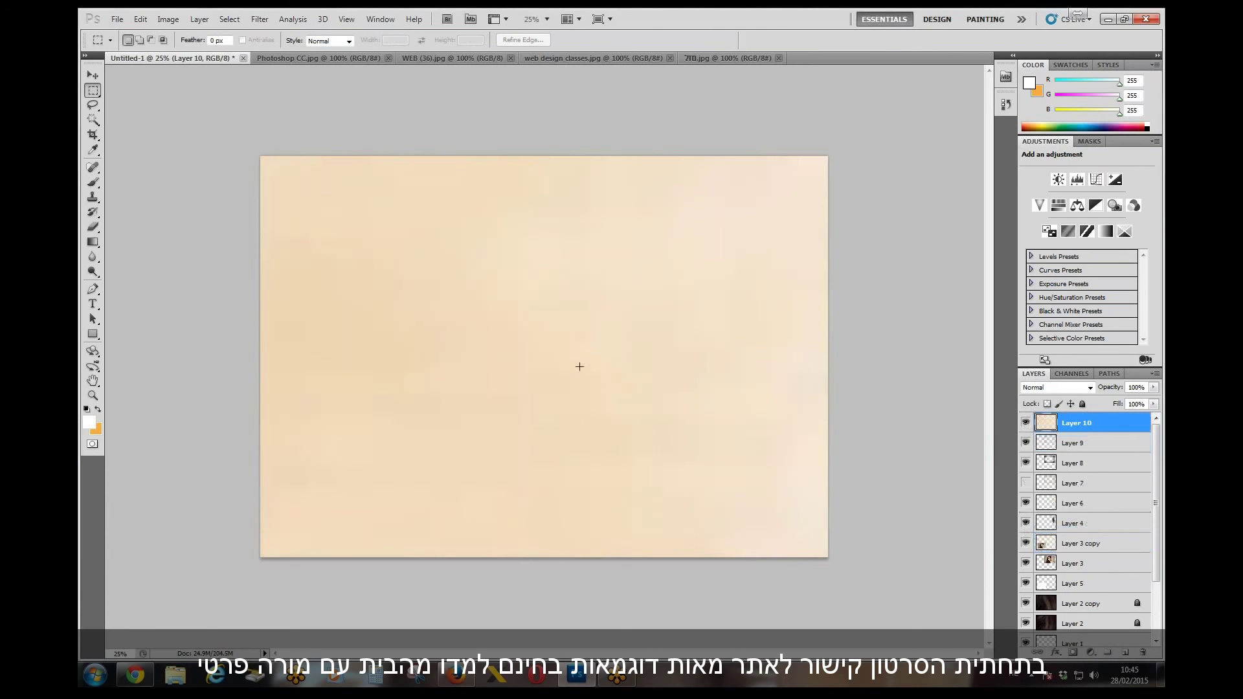
- Apply the Patchwork texture filter to Layer 10 with square size 4 and relief 8
scroll(580, 367, "up", 1)
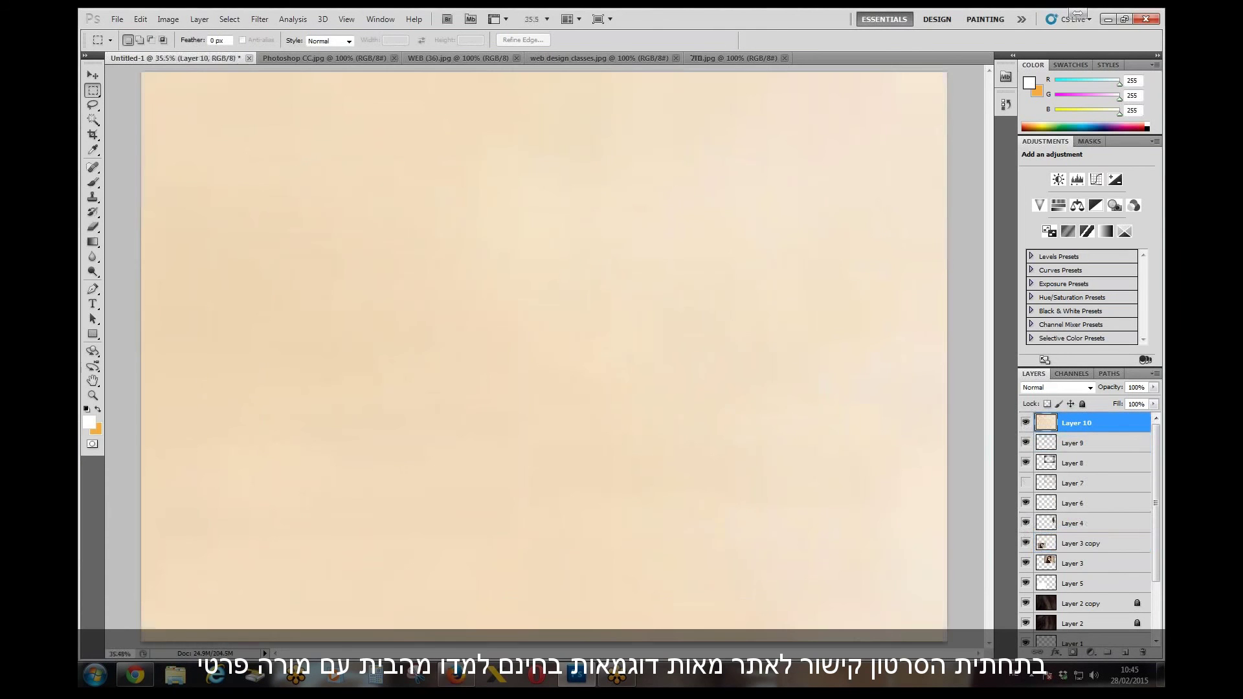
left_click(258, 19)
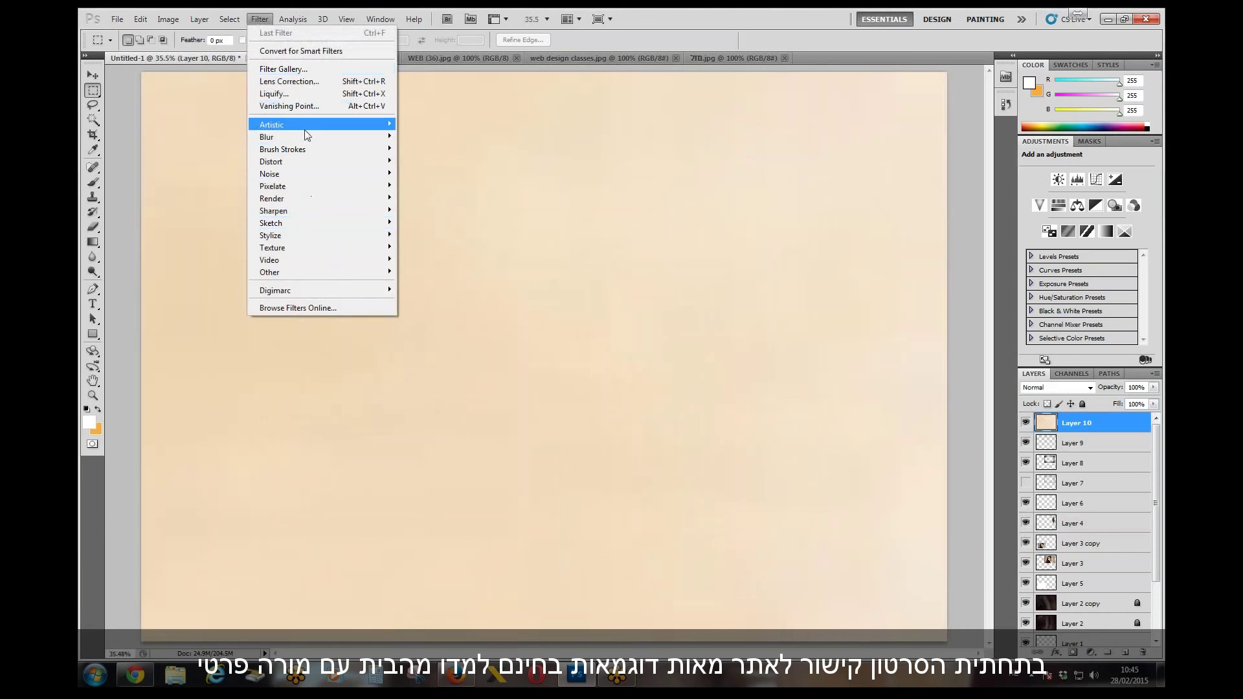
mouse_move(304, 130)
key("Escape")
key("Escape")
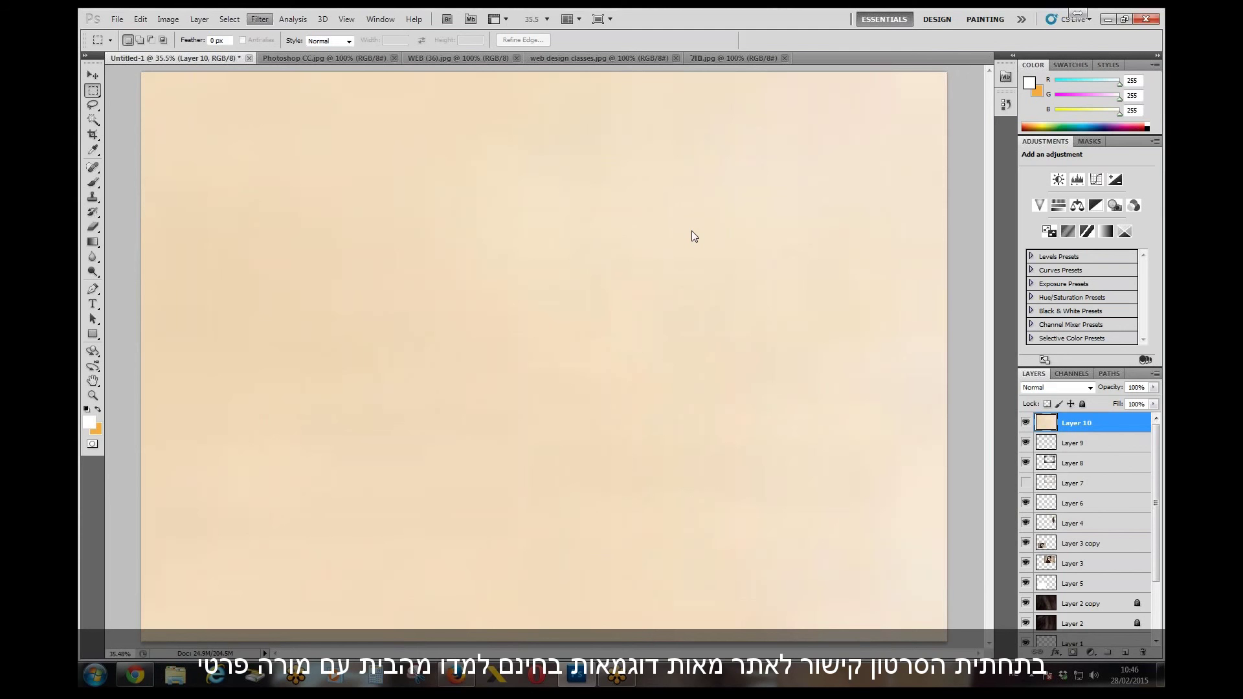
key("ctrl+alt+f")
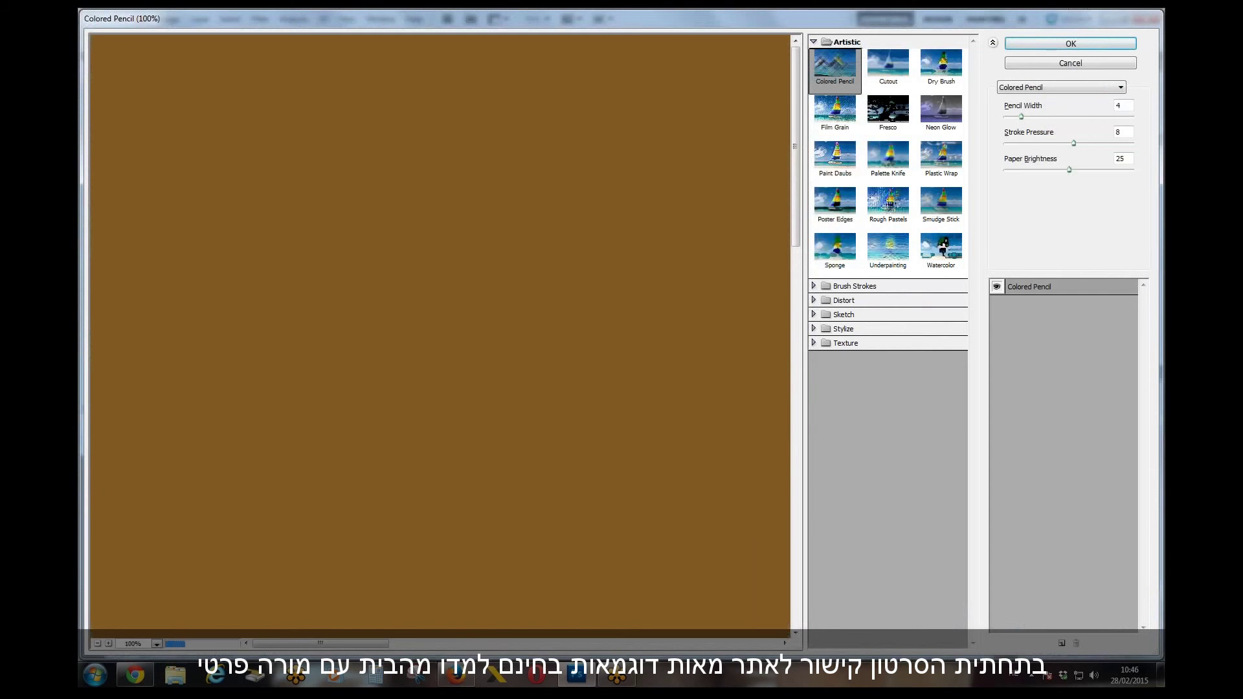
left_click(98, 645)
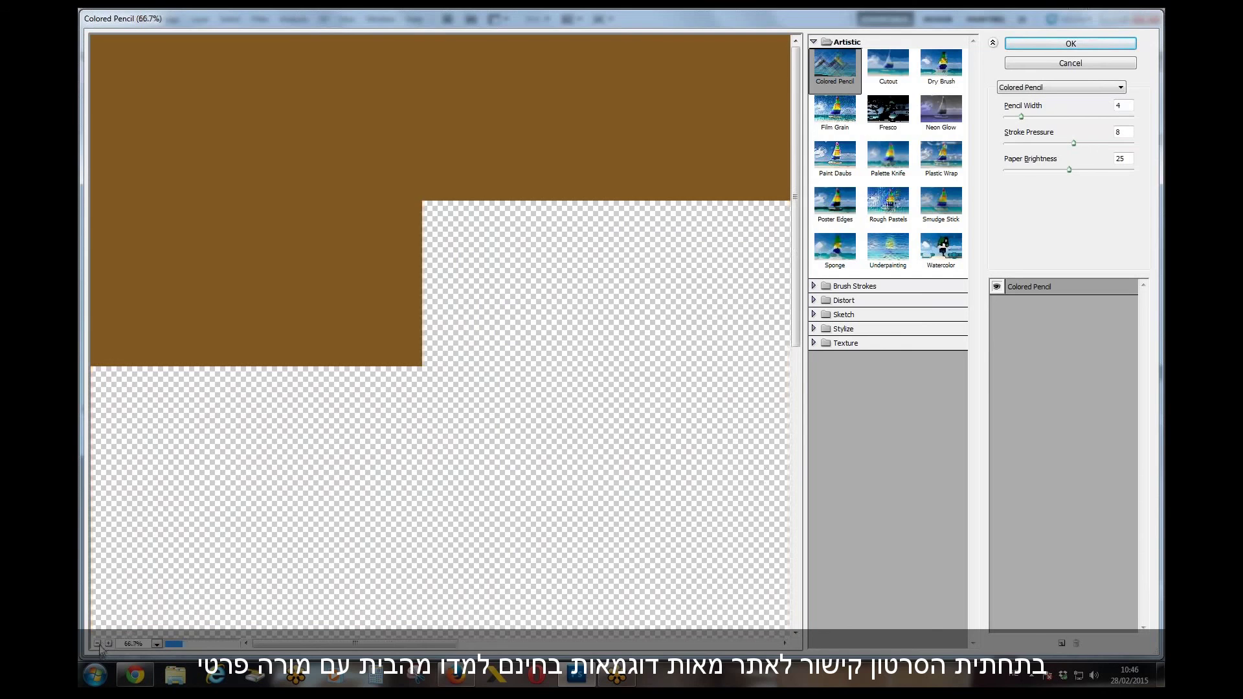
left_click(98, 645)
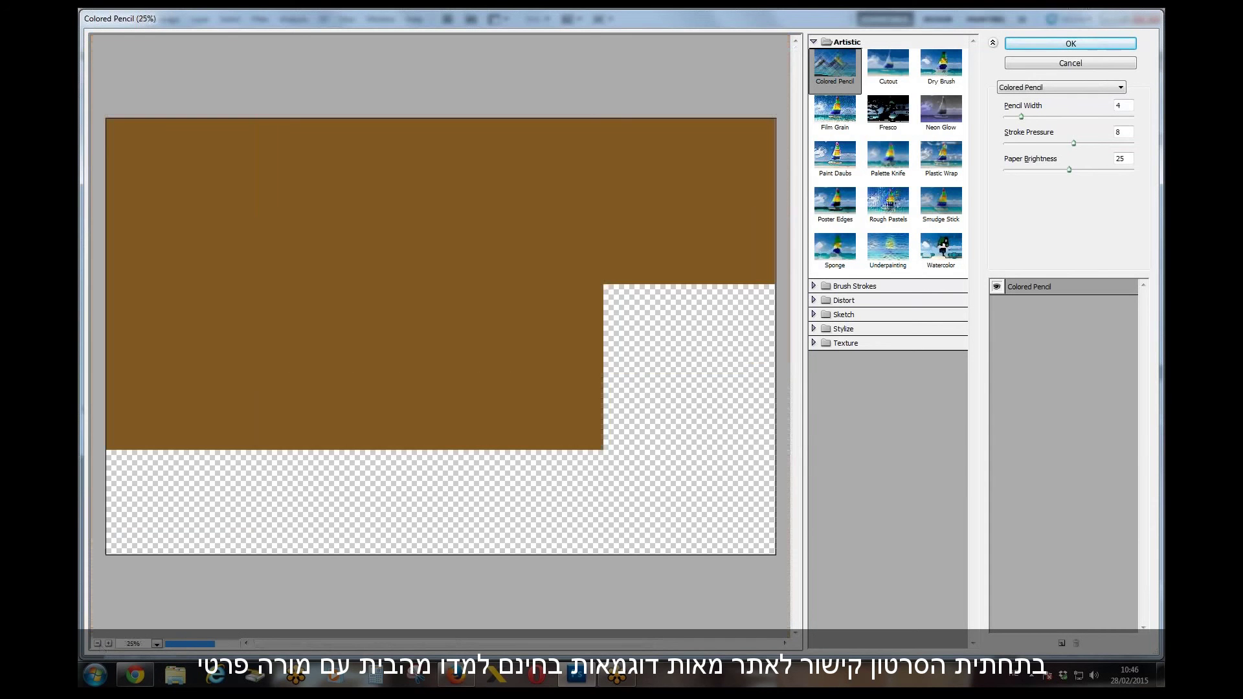
left_click(835, 345)
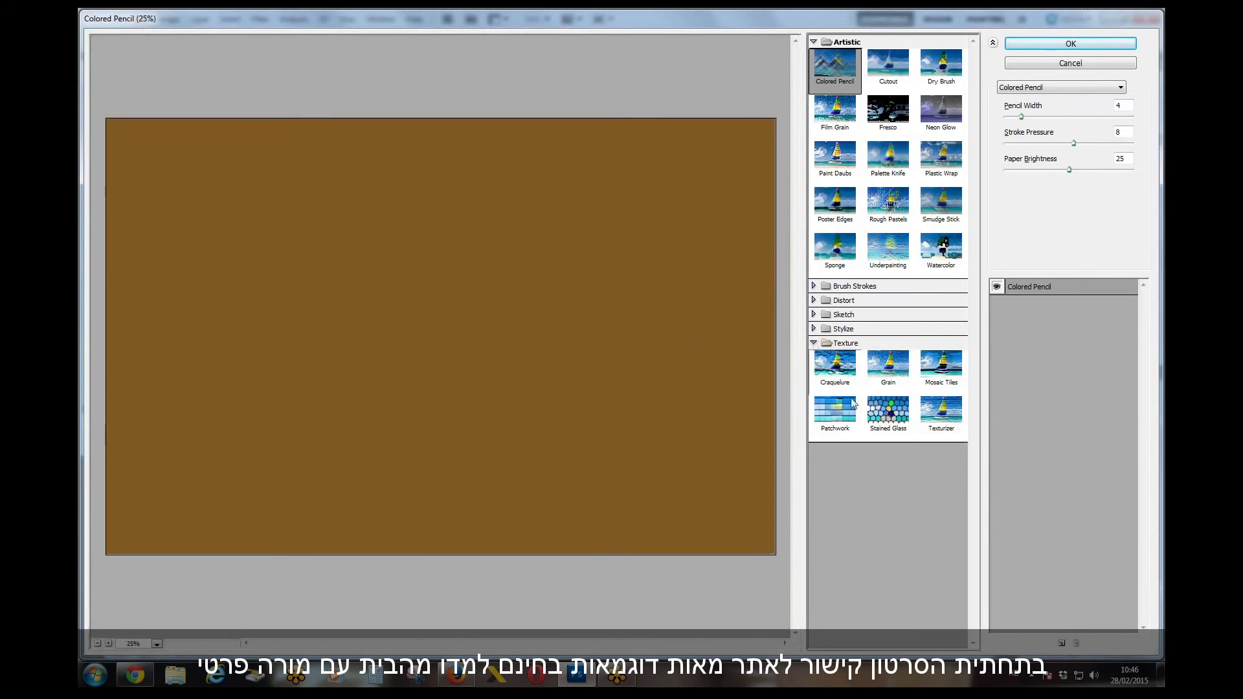
left_click(845, 413)
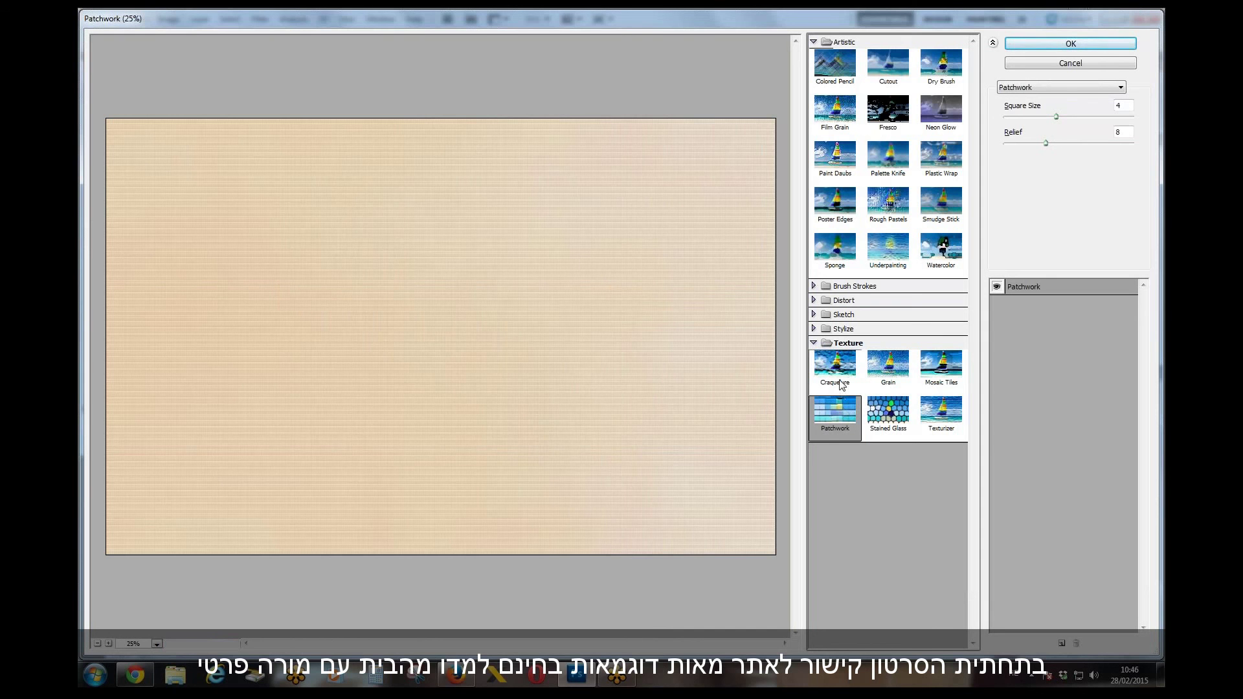
left_click(1070, 44)
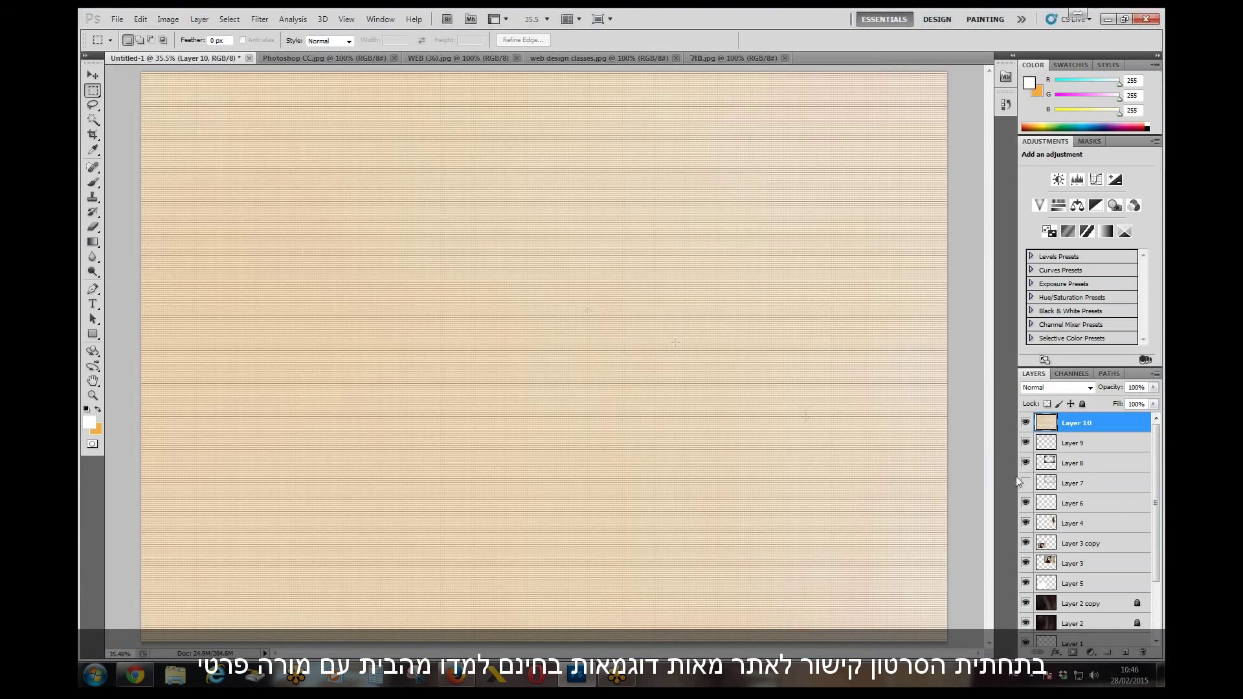
- Compare the page with Layer 10 hidden and shown, try its opacity at 28%, and restore it to 100%
left_click(1026, 423)
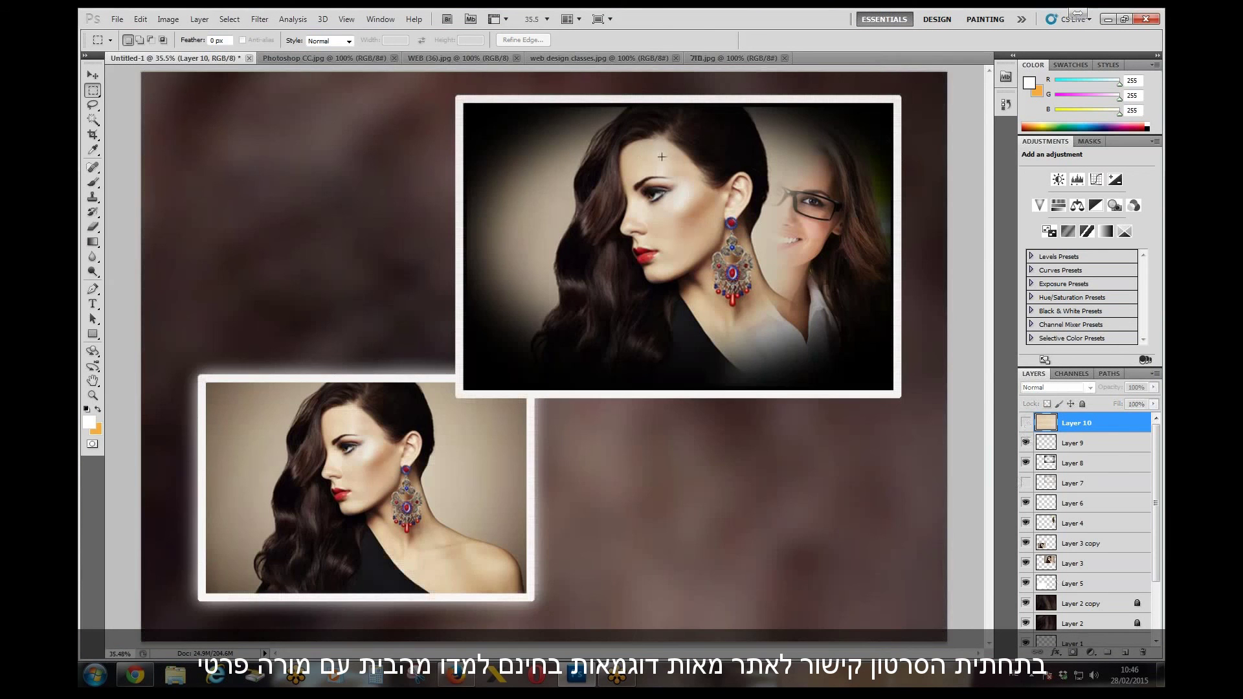
left_click(1026, 423)
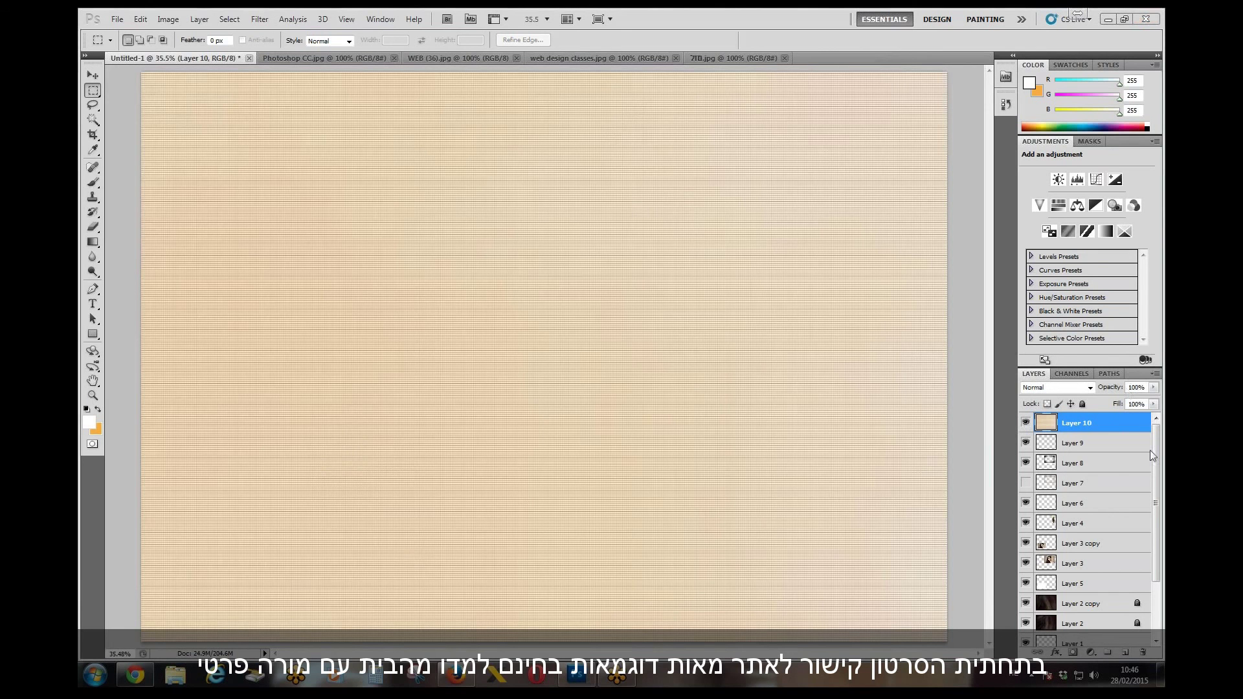
left_click(1154, 387)
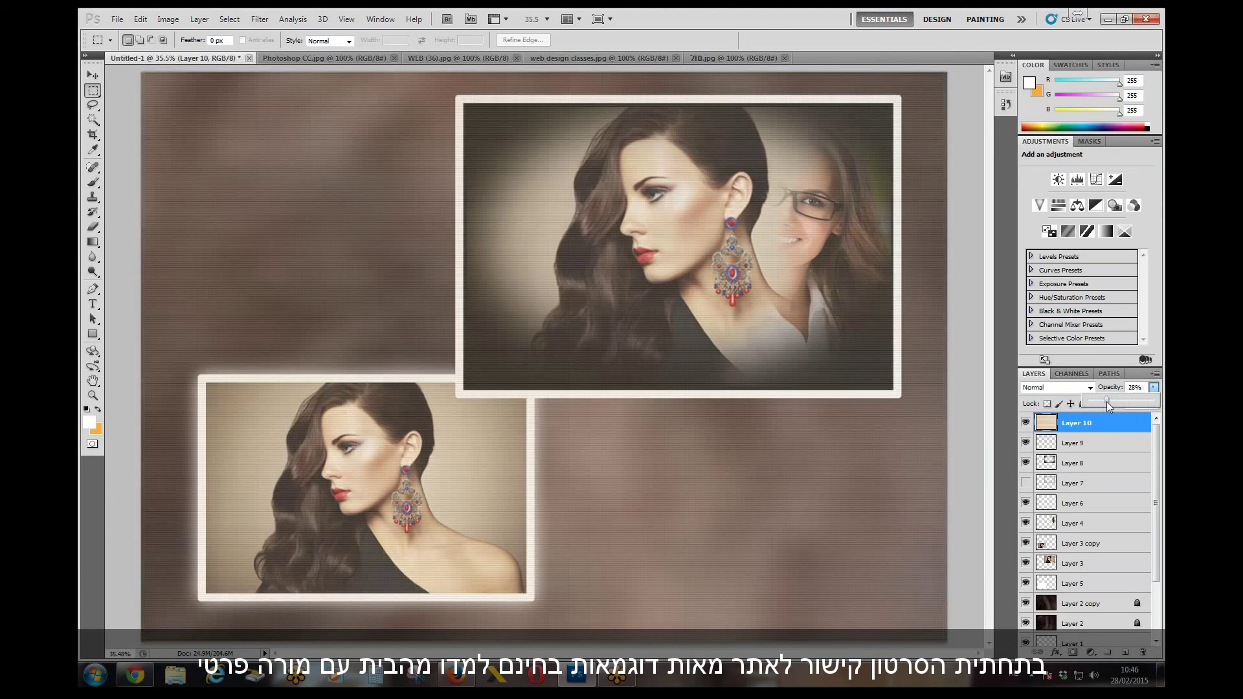
left_click_drag(1107, 403, 1159, 407)
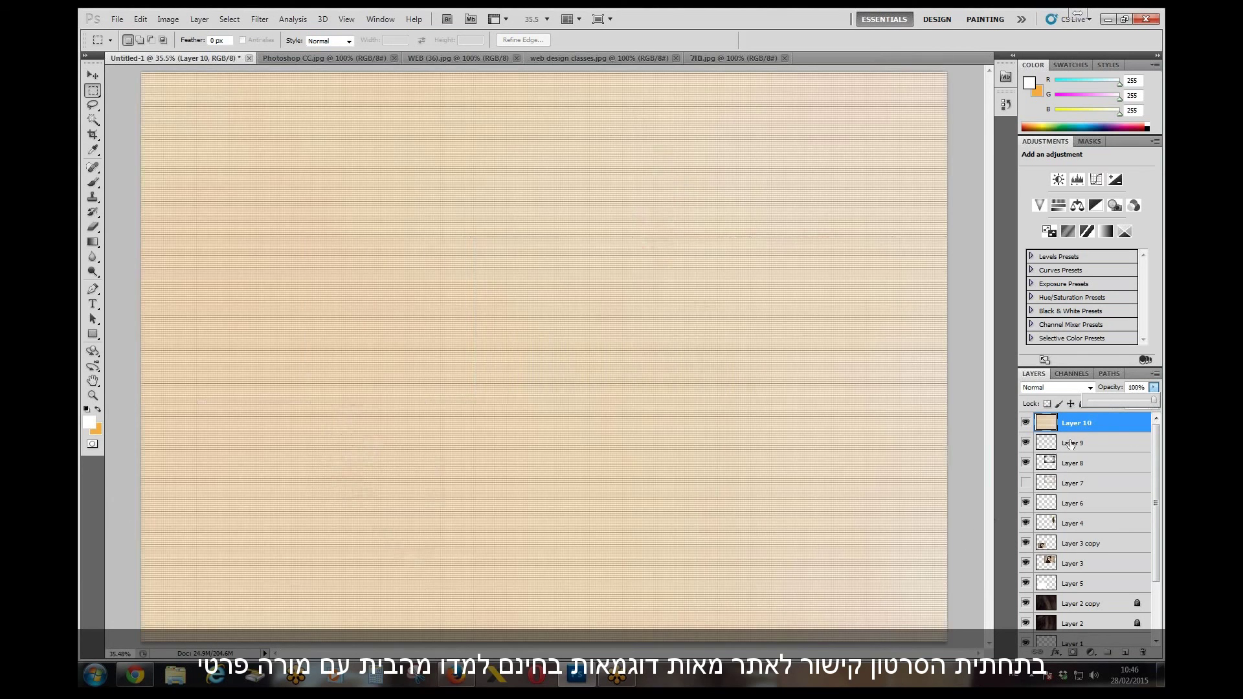
- Set the blend mode of the textured Layer 10 to Multiply
left_click(1045, 387)
left_click(1055, 97)
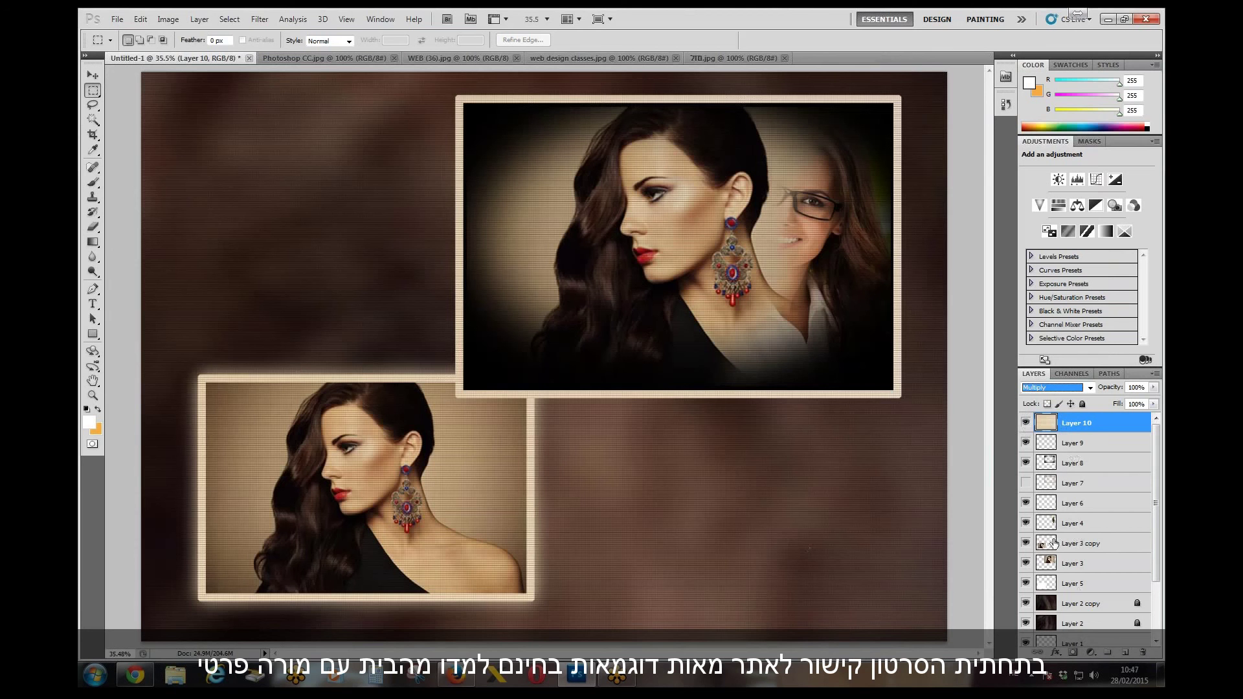
- Add a new layer on top of Layer 10 and fill it entirely with white
left_click(1125, 653)
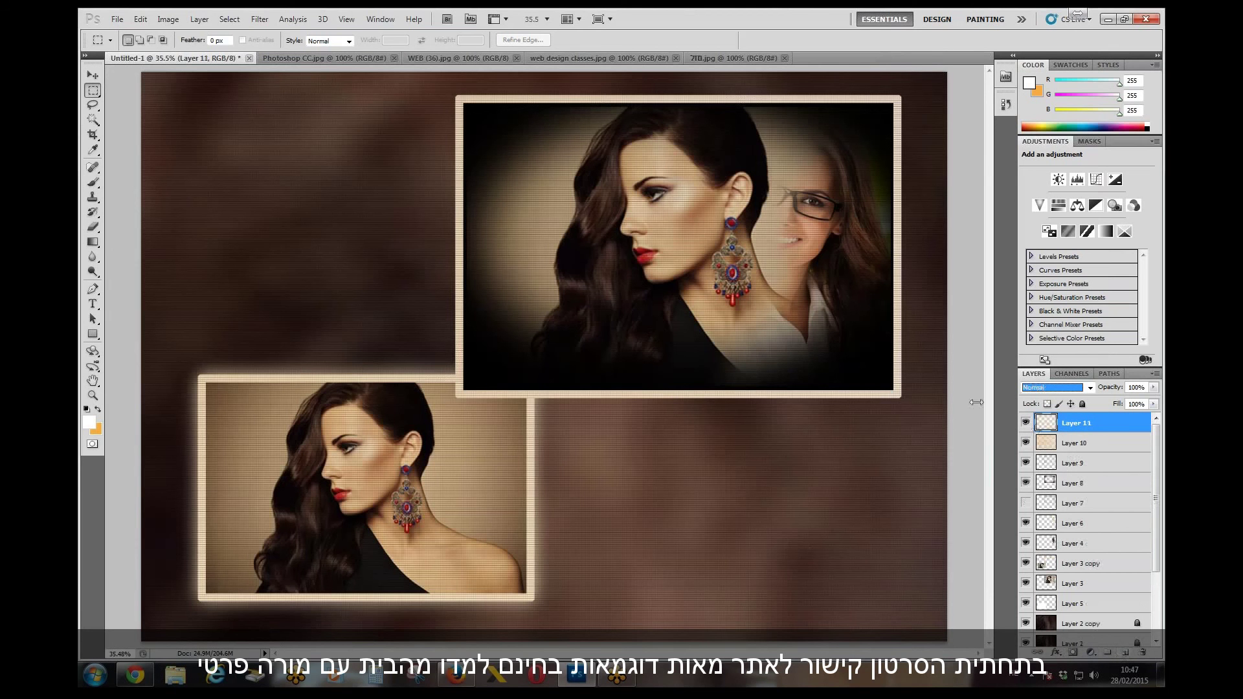
left_click(141, 19)
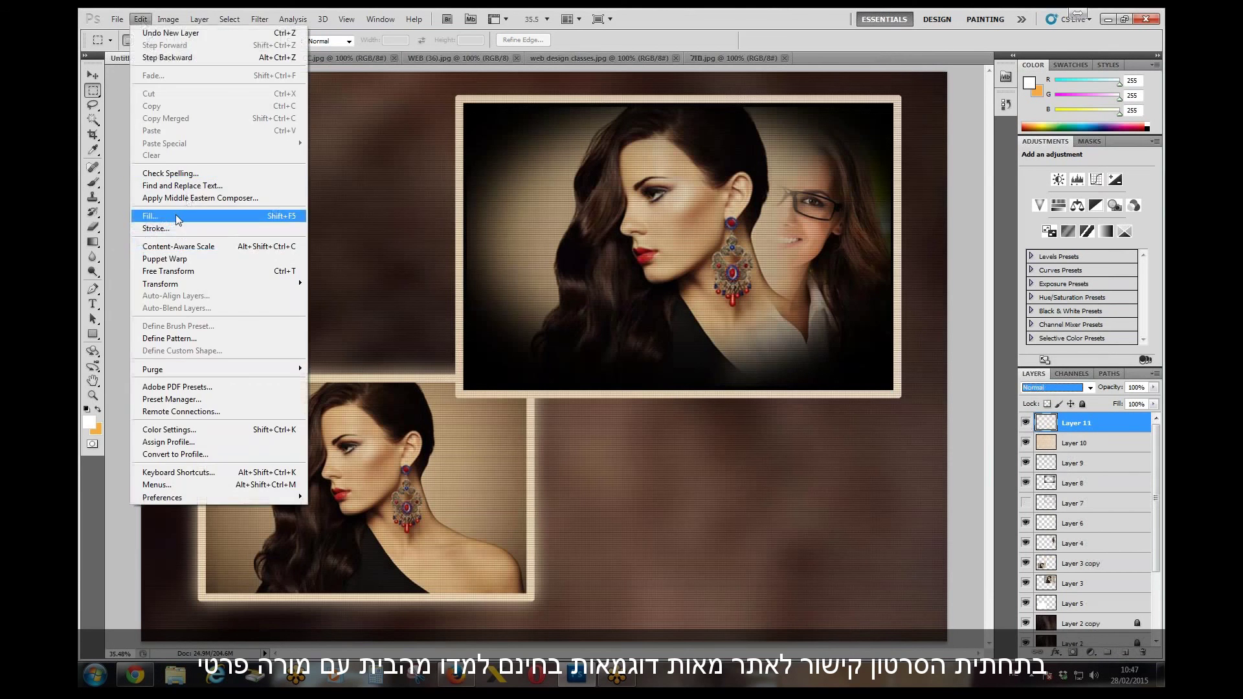
left_click(176, 215)
left_click(609, 215)
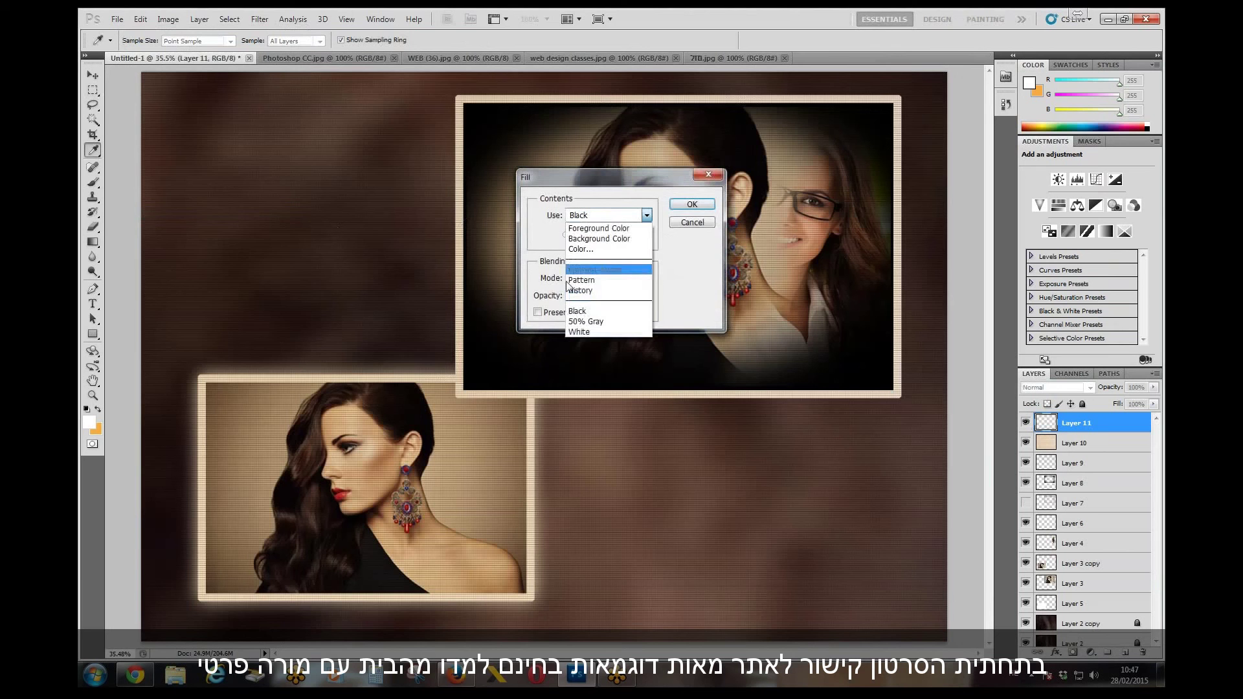
left_click(579, 332)
left_click(692, 204)
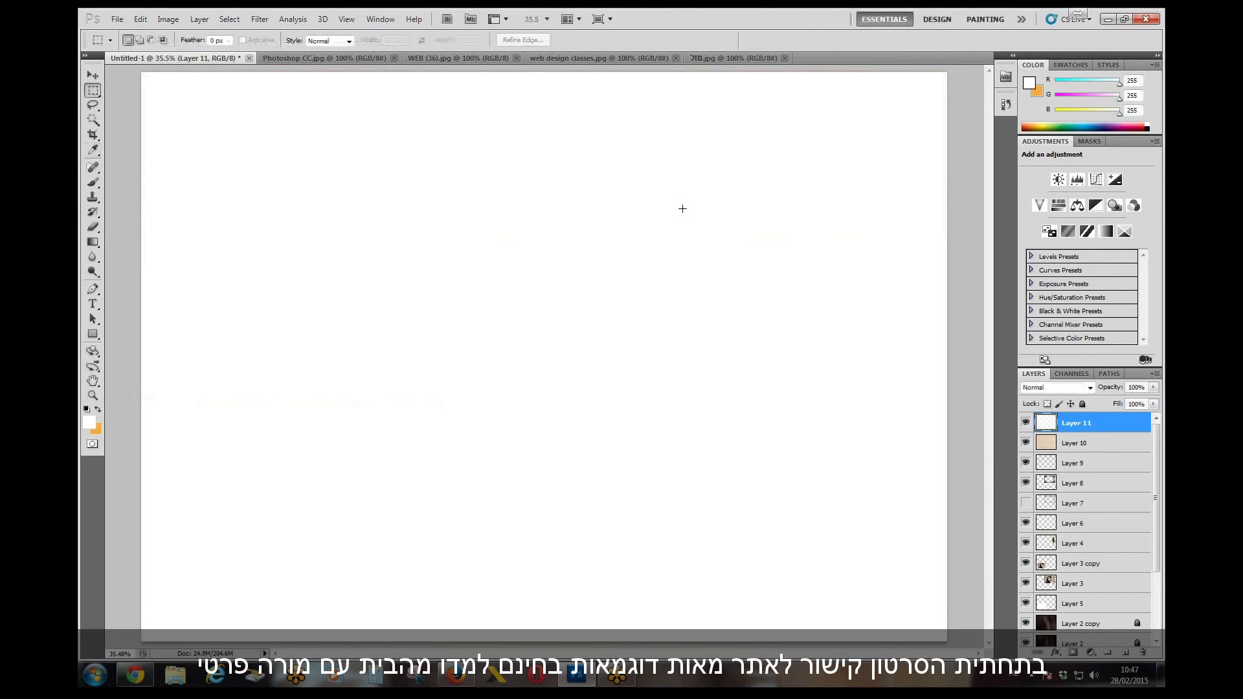
- Copy the portrait from web design classes.jpg onto the white page in Untitled-1 and enlarge it to most of the page height
left_click(93, 75)
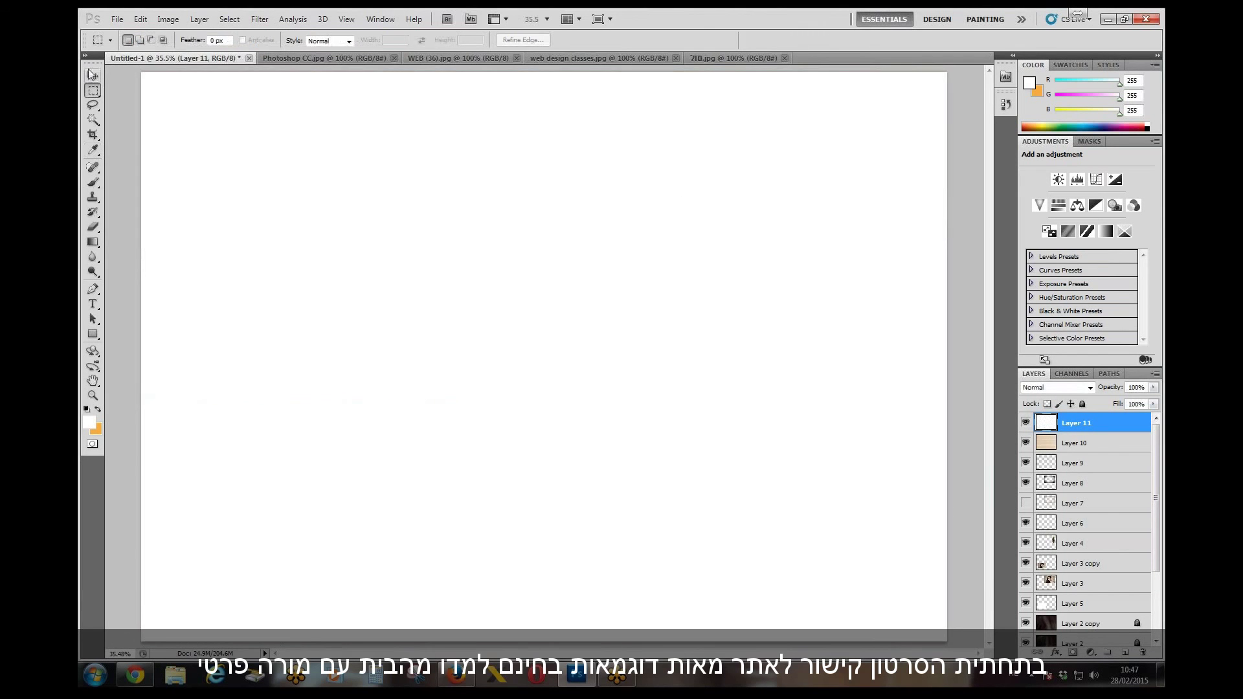
left_click(588, 58)
left_click_drag(608, 332, 468, 329)
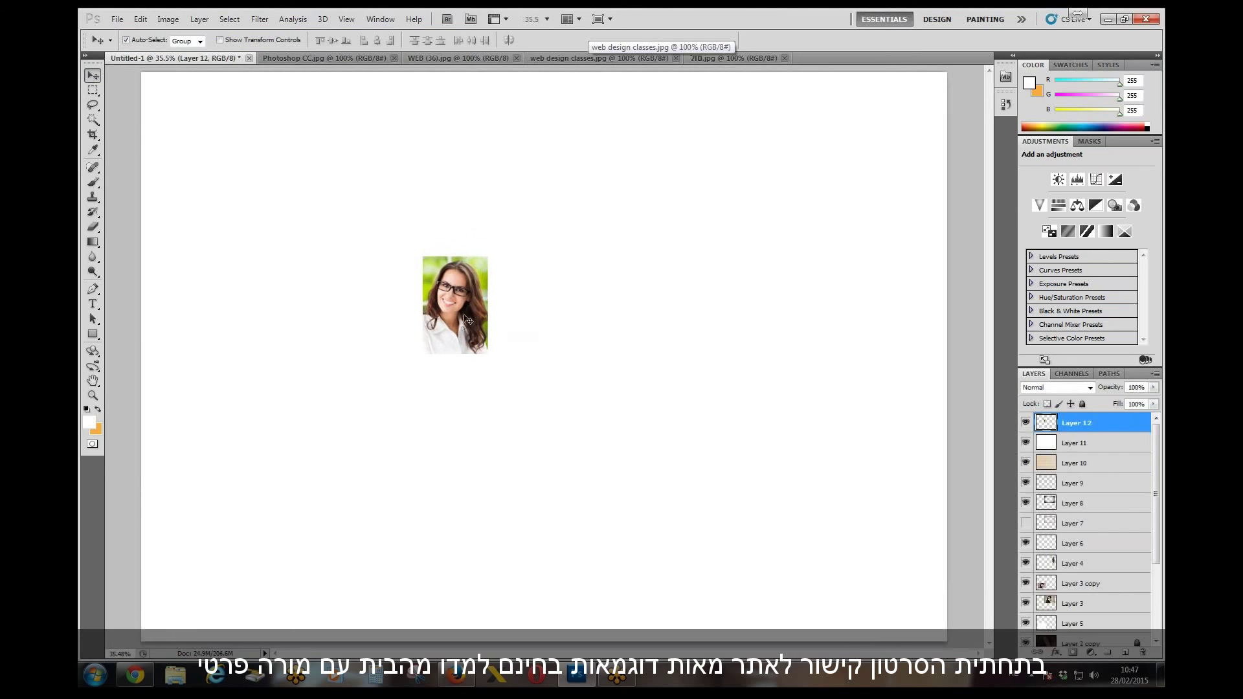
key("ctrl+t")
left_click_drag(507, 369, 657, 592)
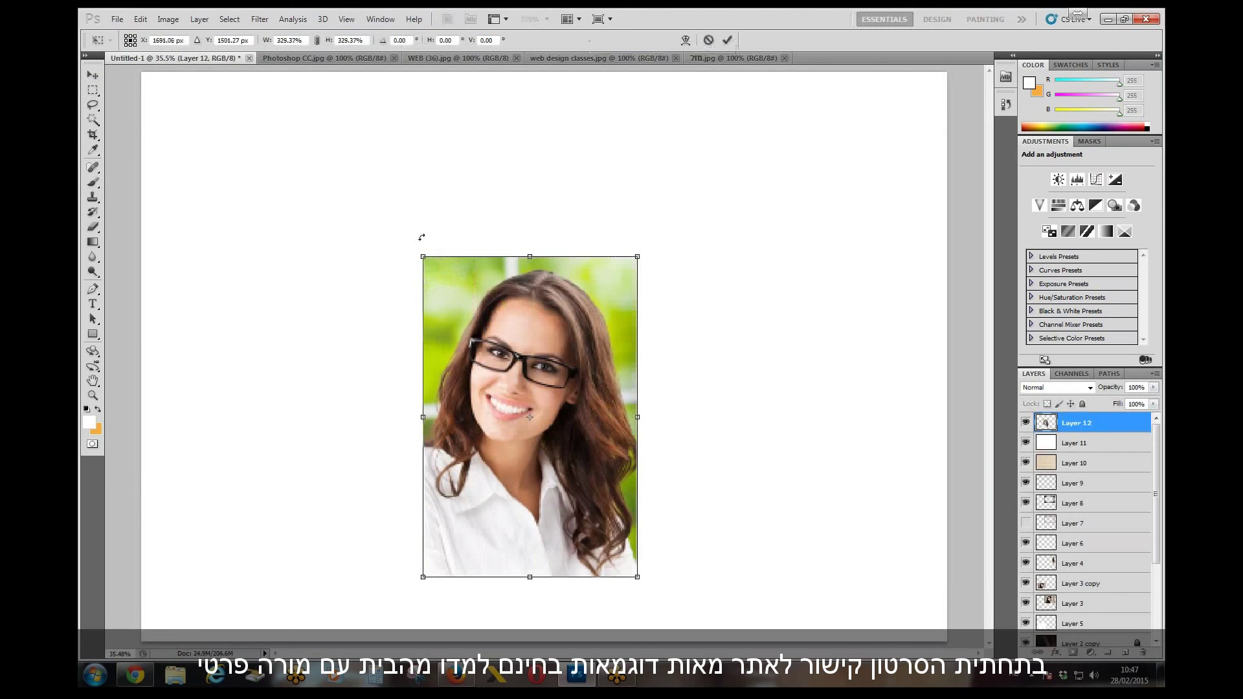
left_click_drag(422, 257, 348, 145)
key("Return")
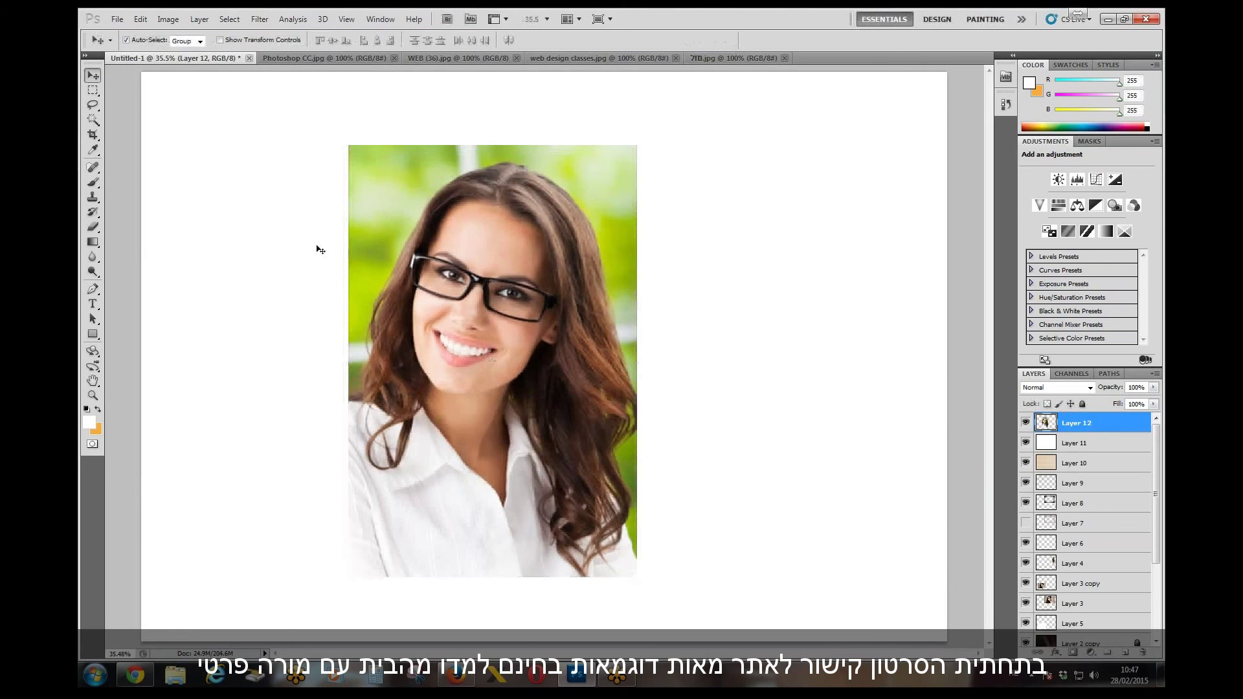
- Desaturate the newly placed portrait layer
left_click(168, 19)
mouse_move(188, 51)
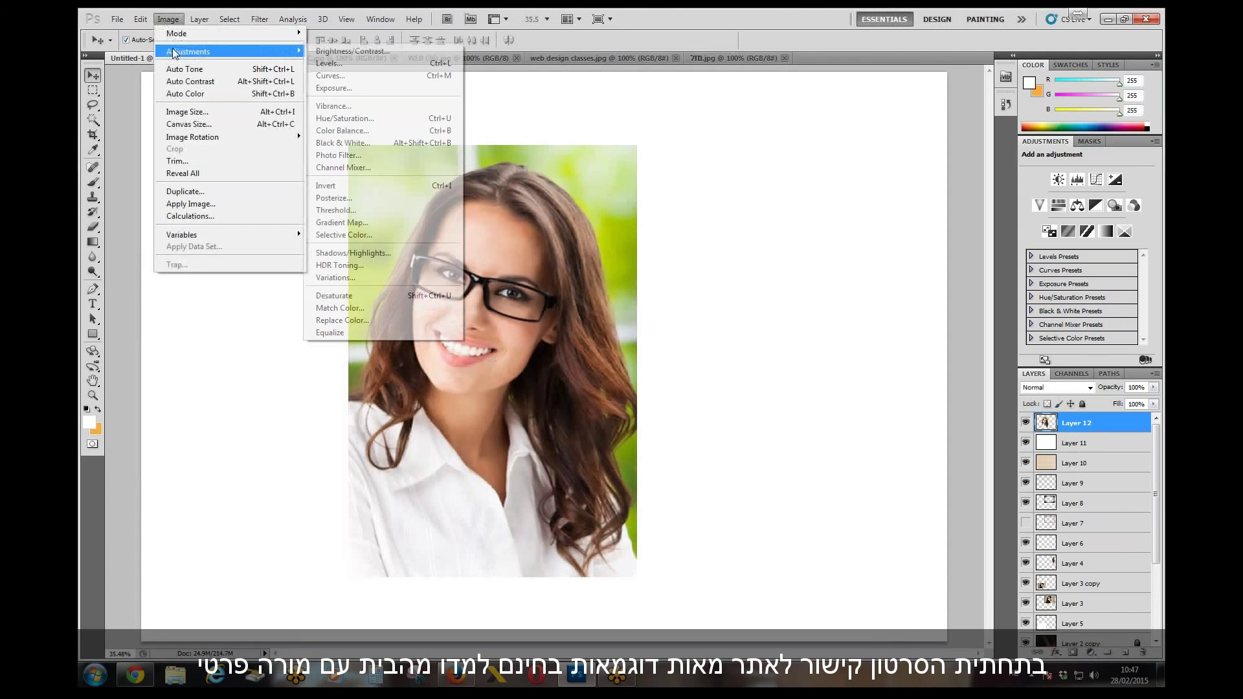
left_click(373, 298)
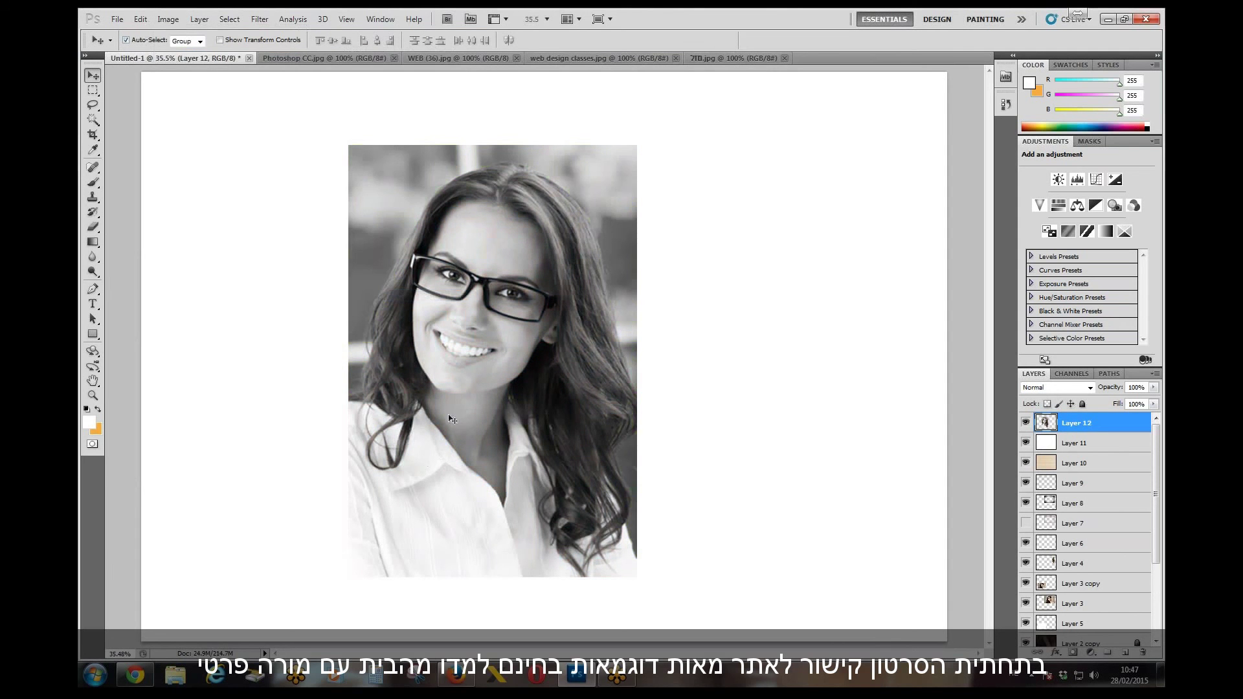
- Apply a Photo Filter to the gray portrait with the custom beige colour d0c0aa and a density above the default
left_click(168, 19)
mouse_move(188, 51)
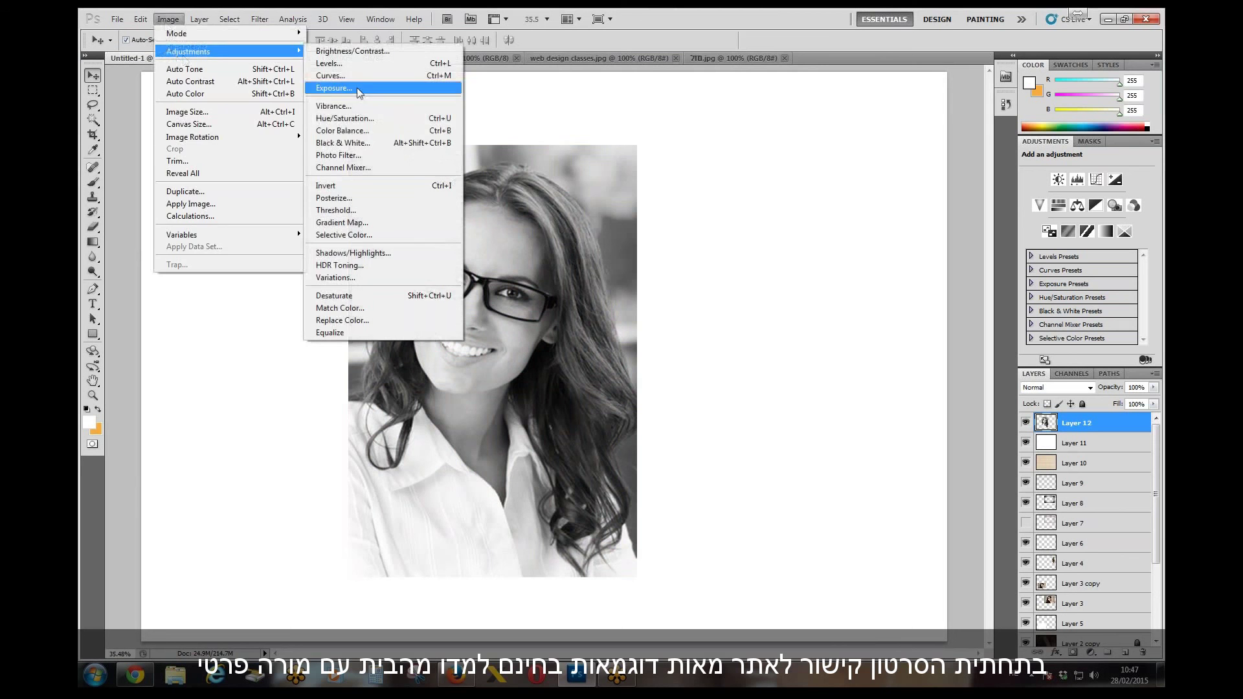
left_click(357, 157)
left_click_drag(572, 172, 755, 167)
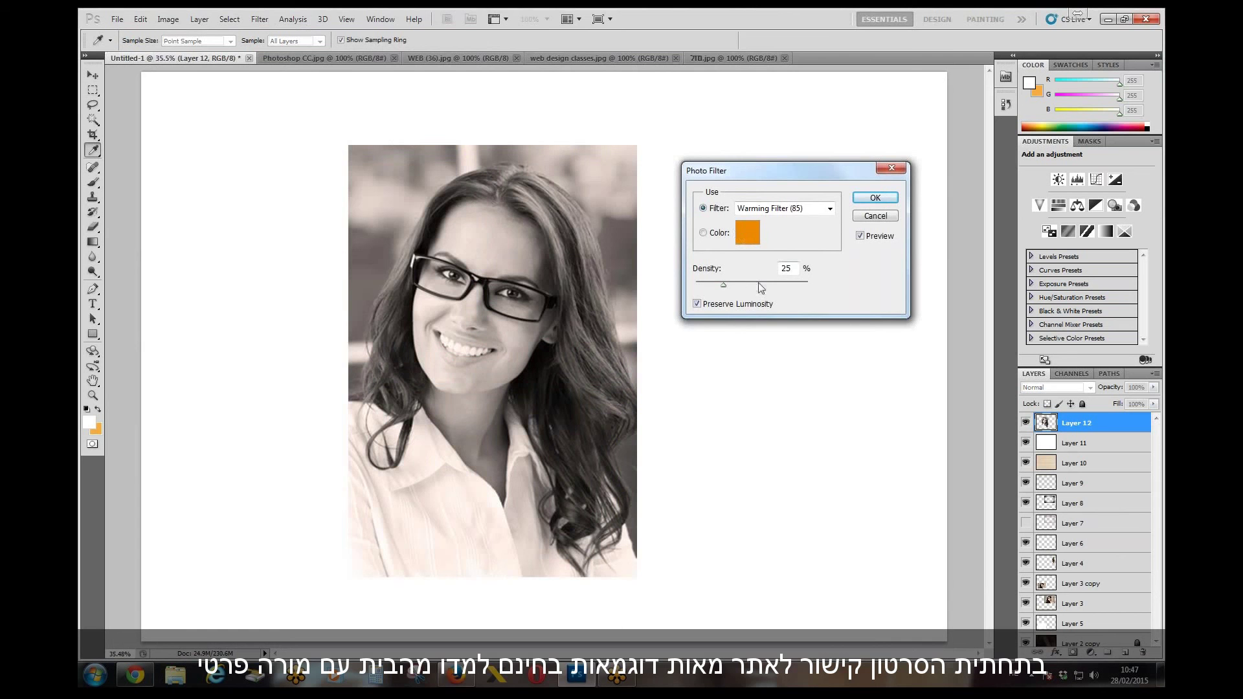
left_click(744, 244)
left_click(484, 212)
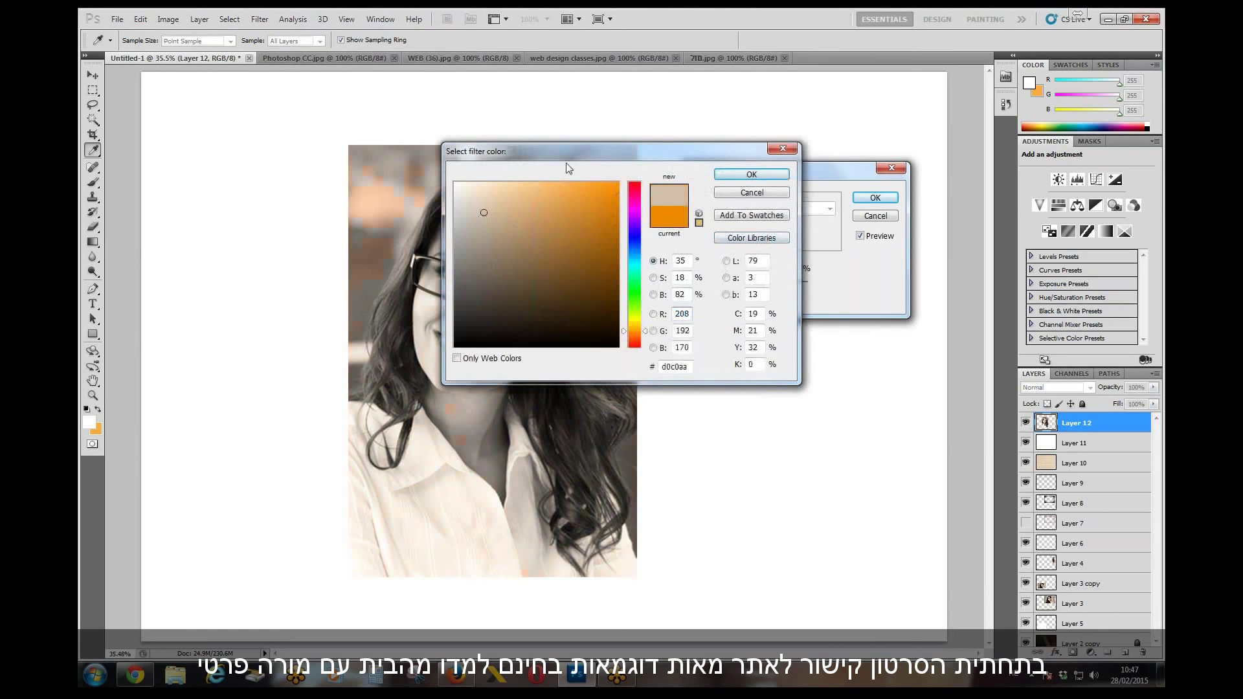
left_click_drag(568, 169, 806, 214)
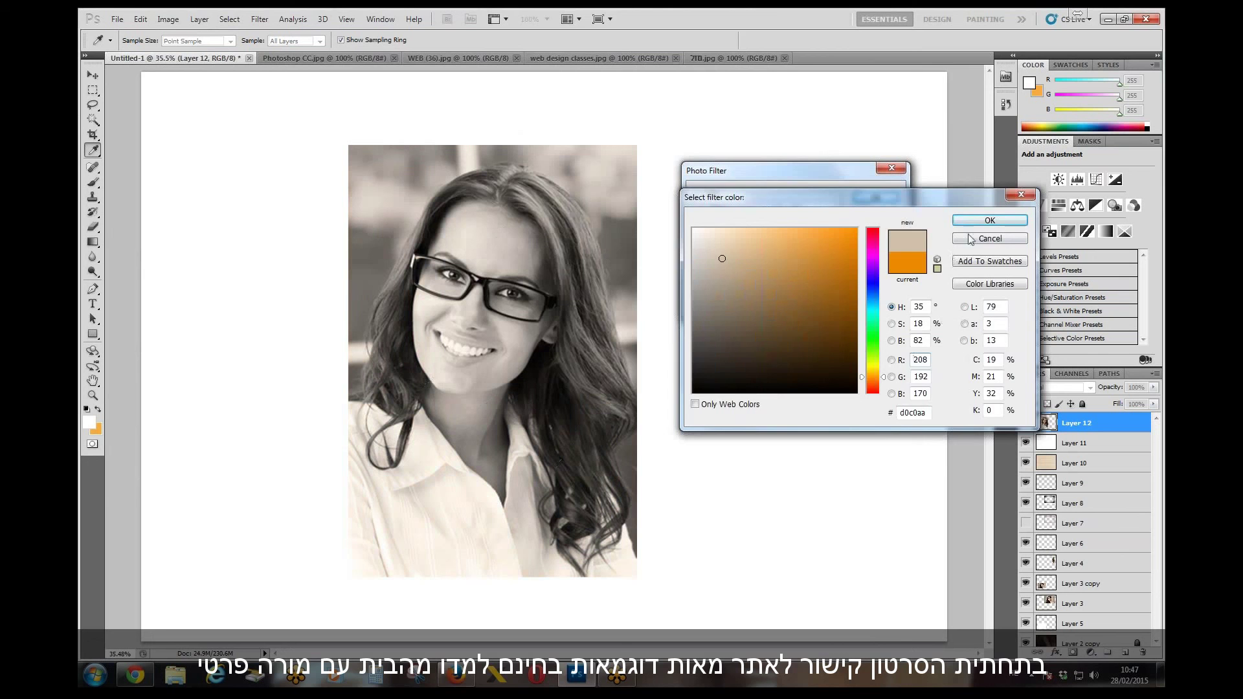
left_click(990, 221)
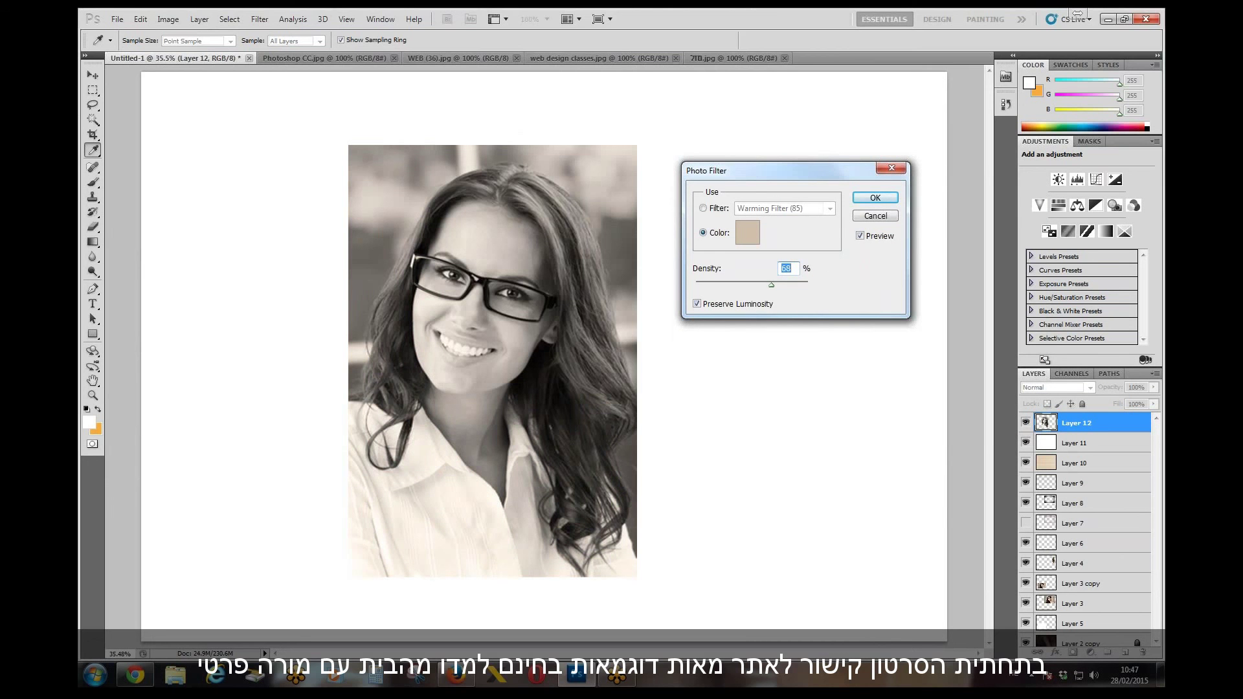
left_click(876, 197)
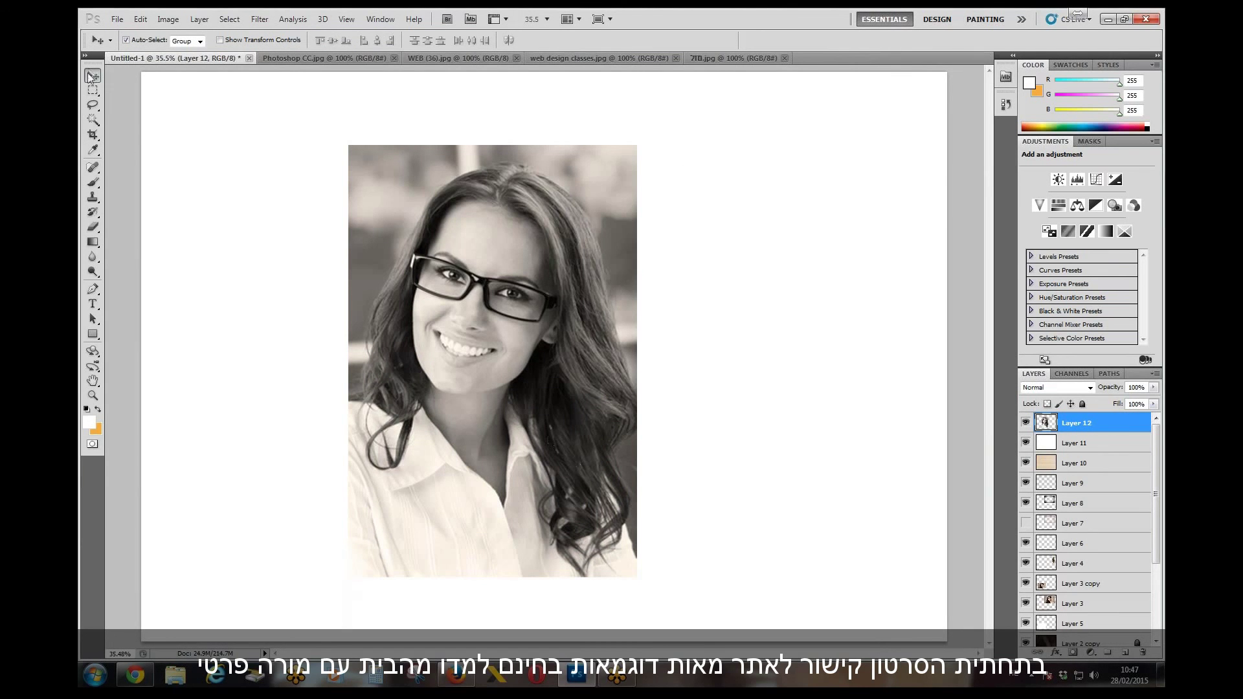
- Bring in a second colour copy of the portrait from web design classes.jpg and scale it up to cover the tinted one
left_click(302, 58)
left_click(704, 57)
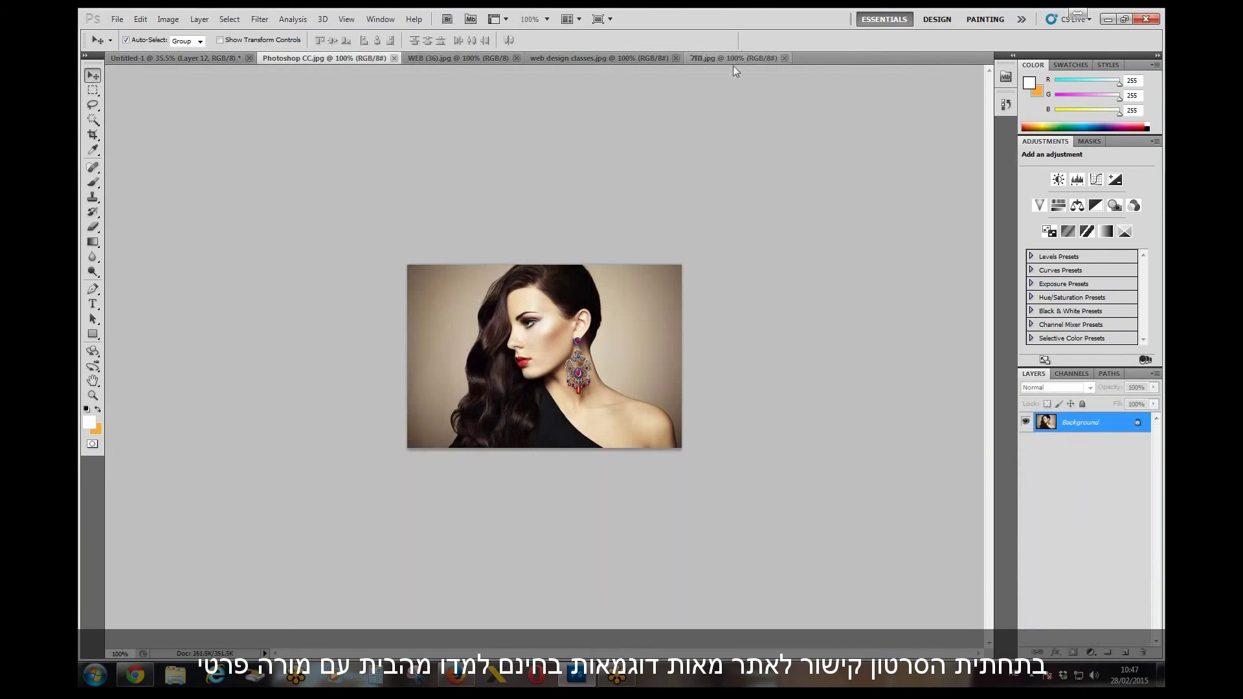
left_click_drag(168, 62, 283, 313)
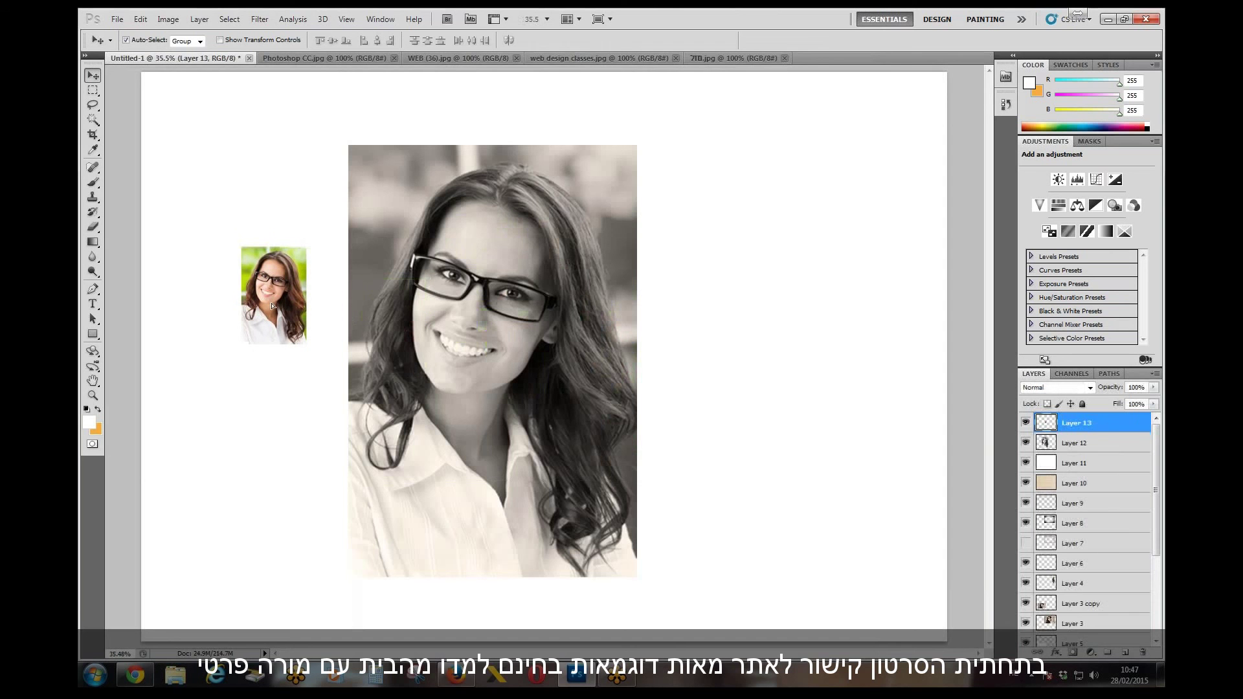
key("ctrl+t")
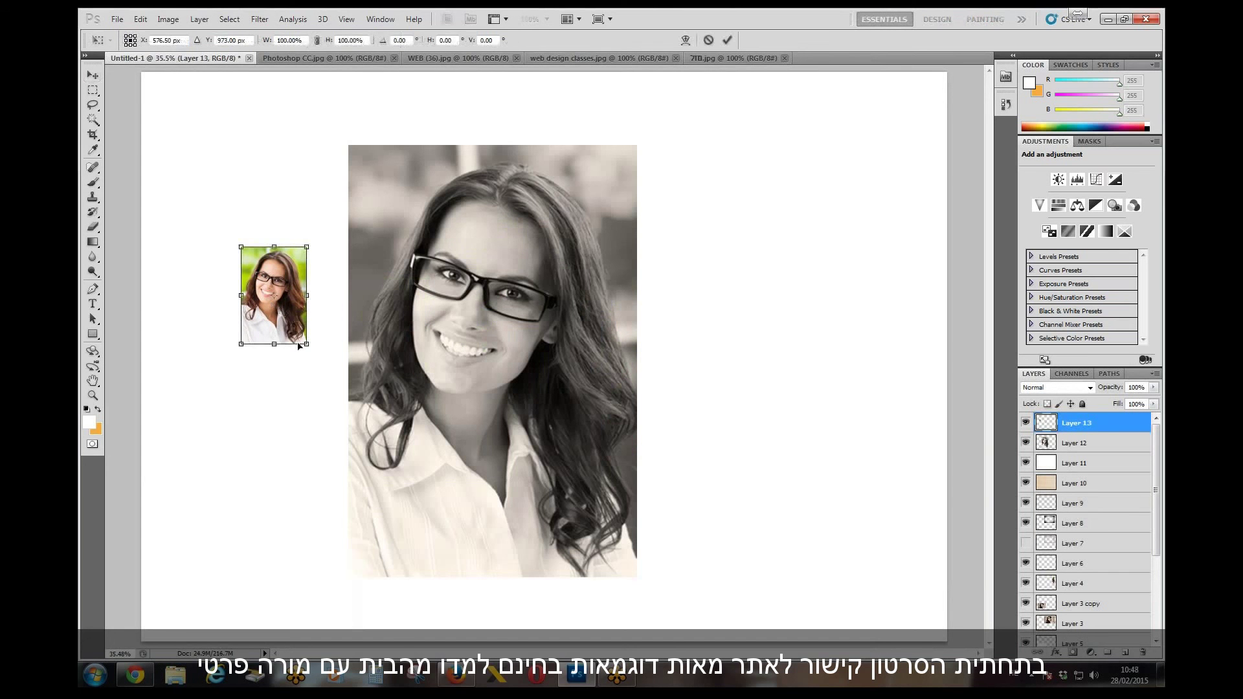
left_click_drag(316, 353, 534, 680)
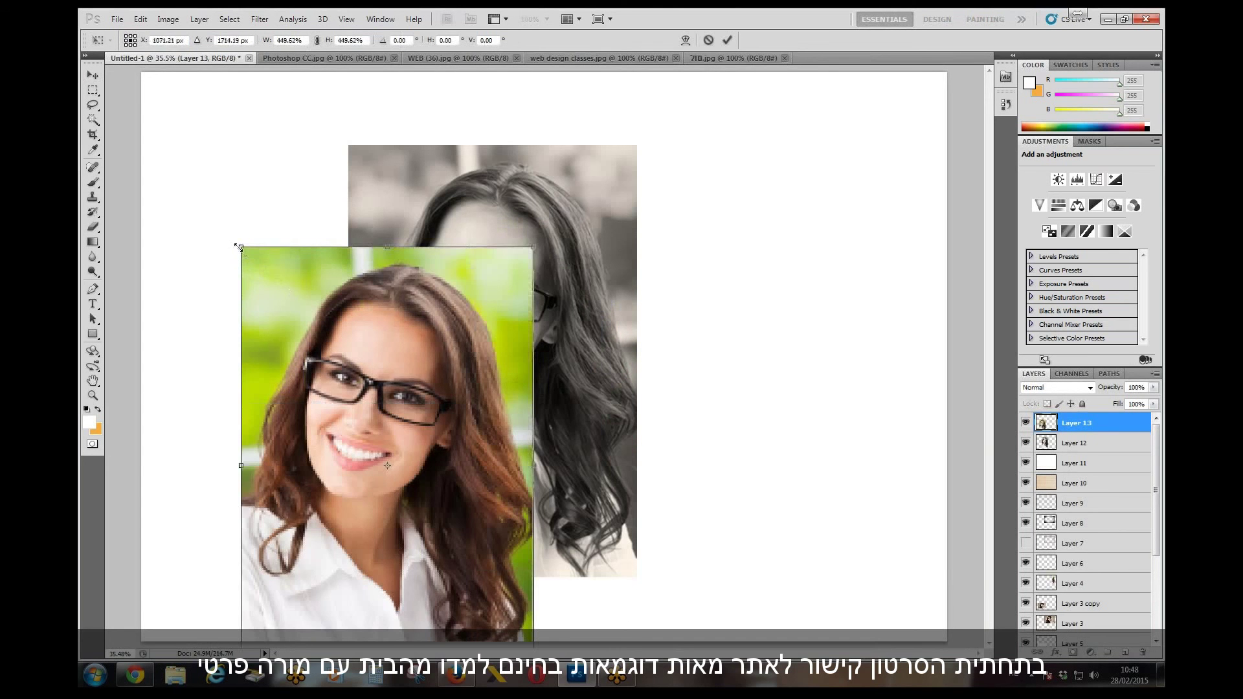
left_click_drag(239, 247, 300, 97)
key("Return")
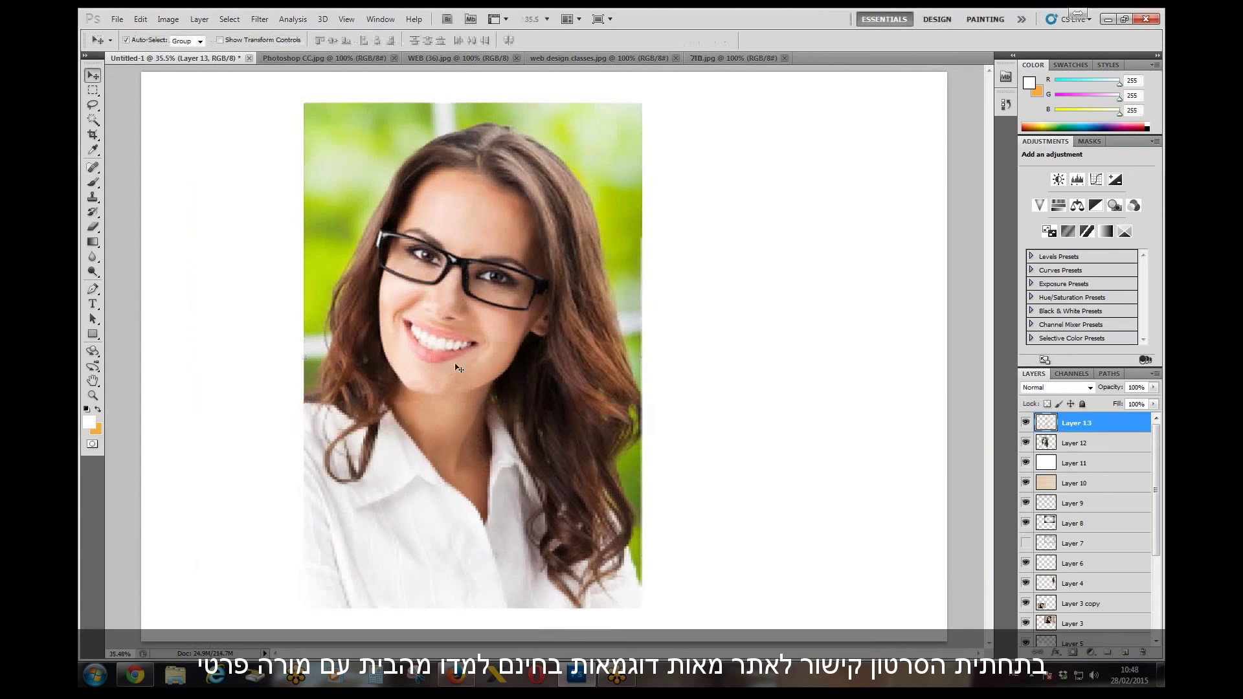
- Lasso a freehand area around the woman's face and inner hair on the colour portrait and feather the selection
left_click(92, 105)
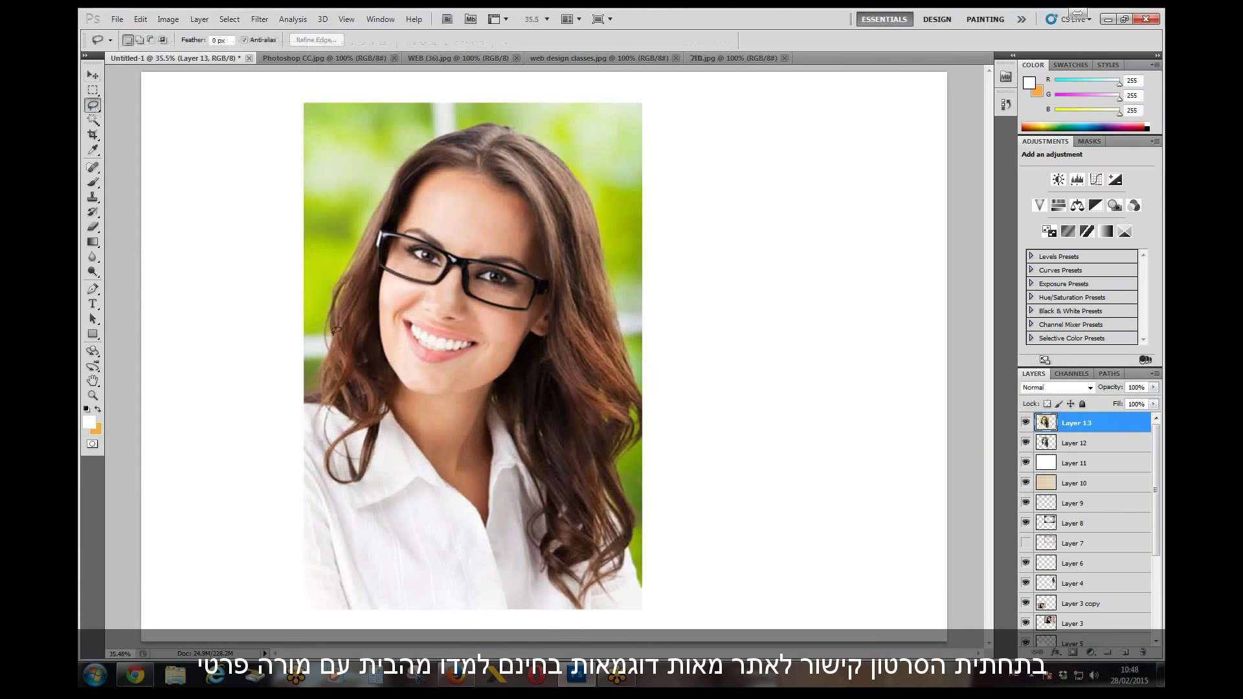
mouse_move(336, 331)
left_mouse_down()
mouse_move(396, 155)
mouse_move(464, 127)
left_mouse_up()
mouse_move(583, 243)
left_mouse_down()
mouse_move(560, 371)
mouse_move(603, 475)
mouse_move(561, 569)
mouse_move(389, 484)
mouse_move(398, 397)
mouse_move(343, 355)
mouse_move(359, 309)
left_mouse_up()
right_click(463, 299)
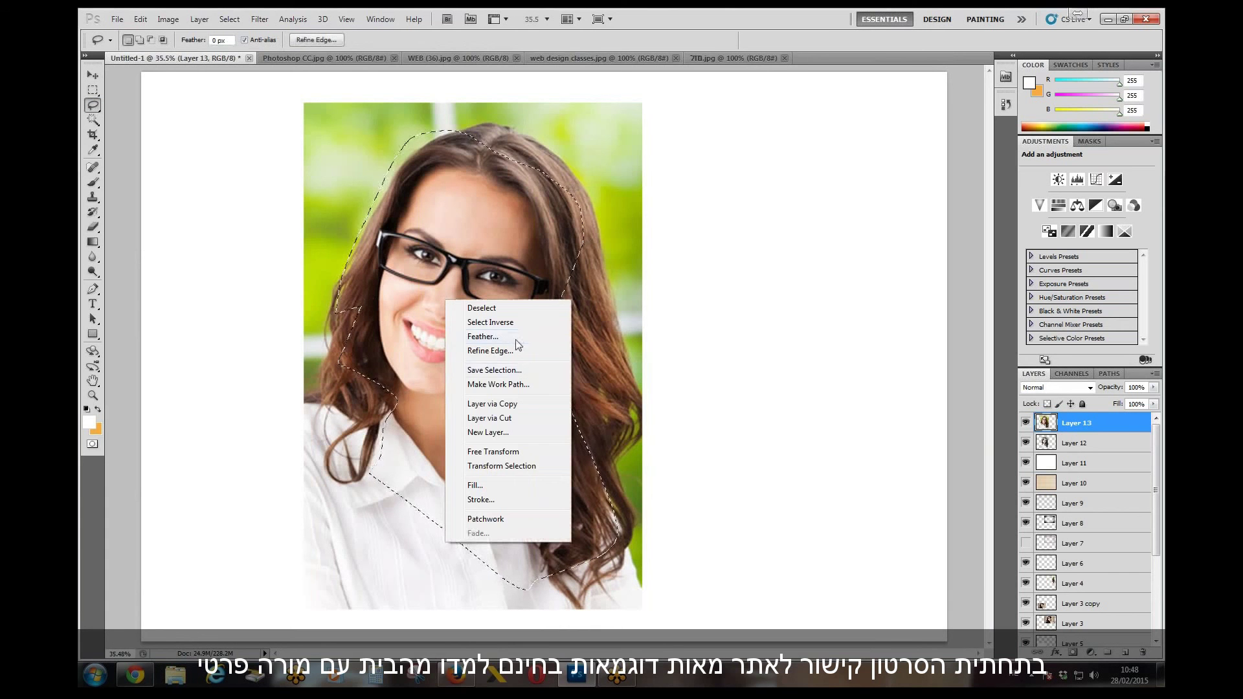
left_click(516, 337)
key("Return")
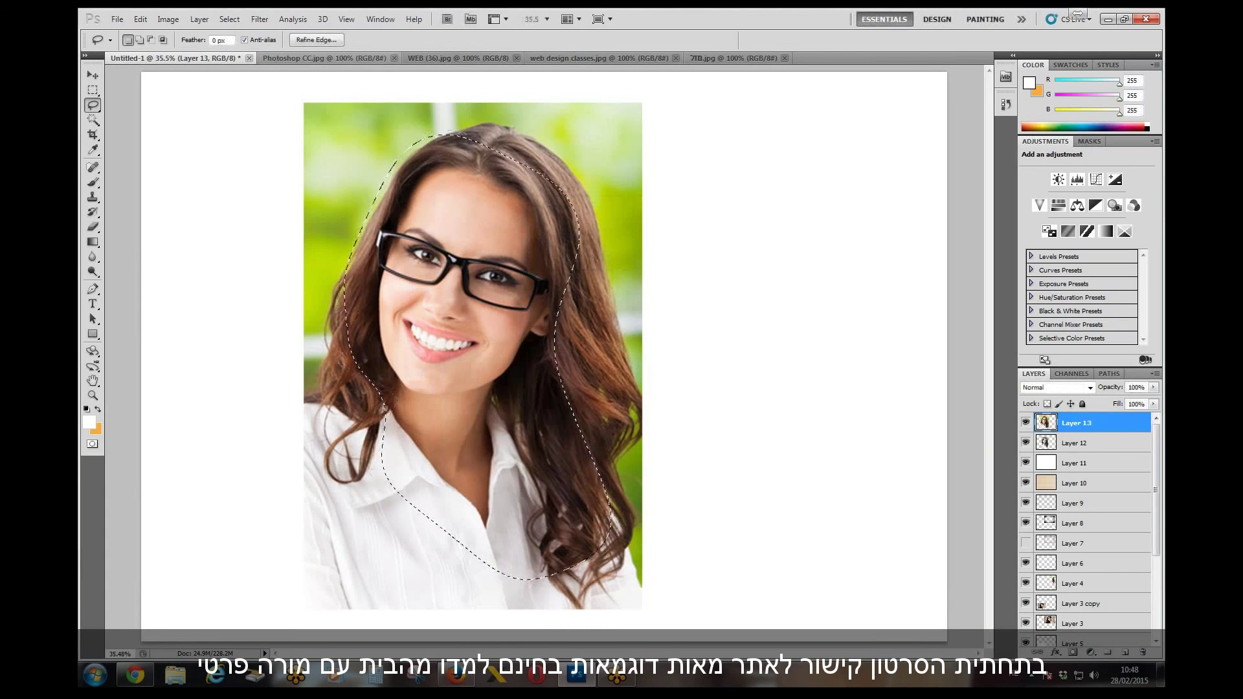
- Invert the selection, convert the surroundings to black and white with the Default preset, and deselect
left_click(229, 19)
left_click(240, 69)
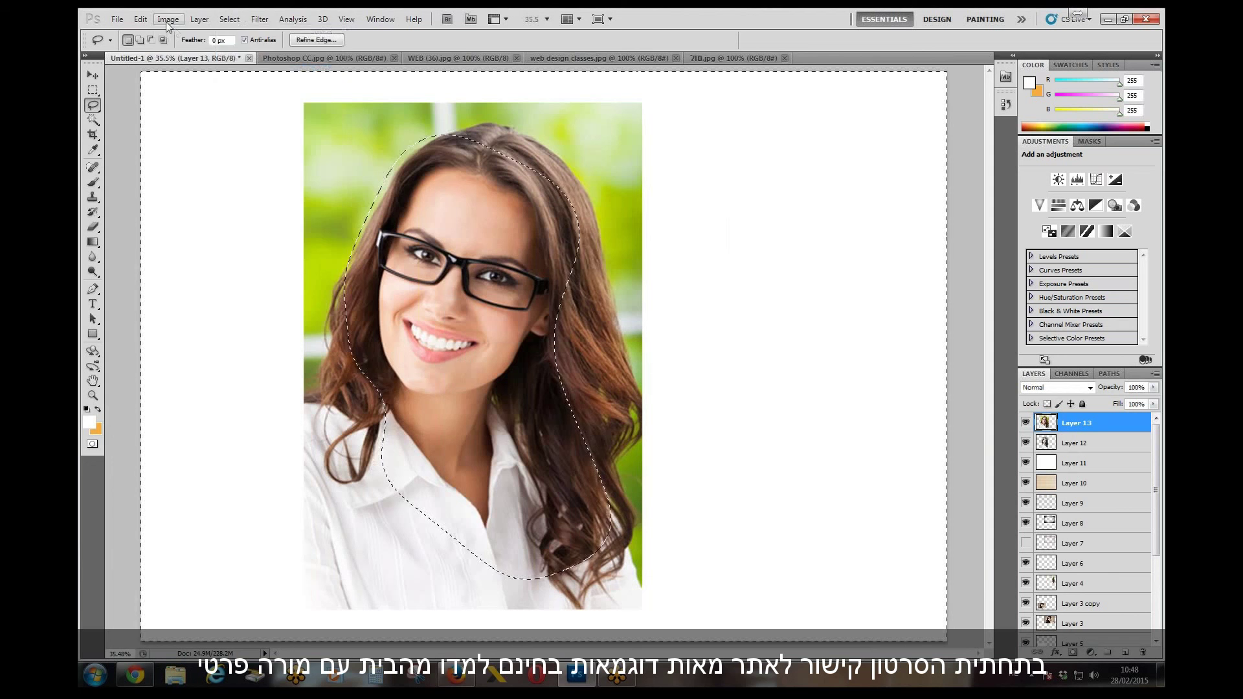
left_click(168, 19)
mouse_move(194, 51)
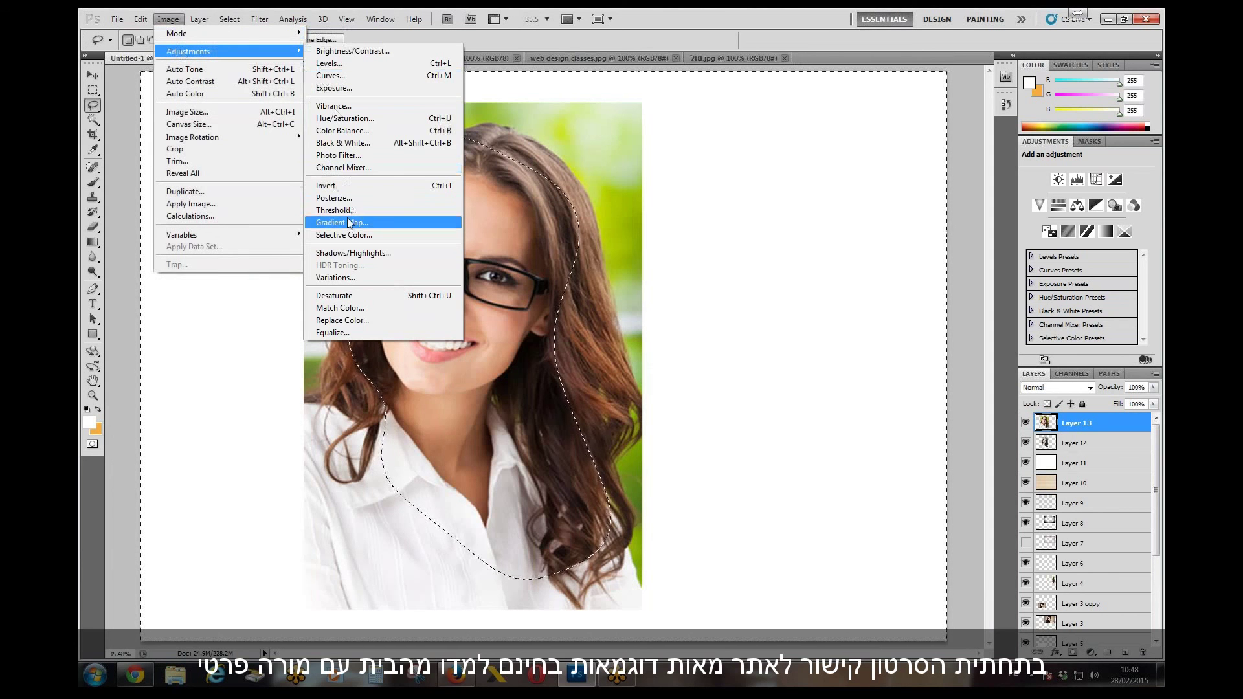
left_click(350, 143)
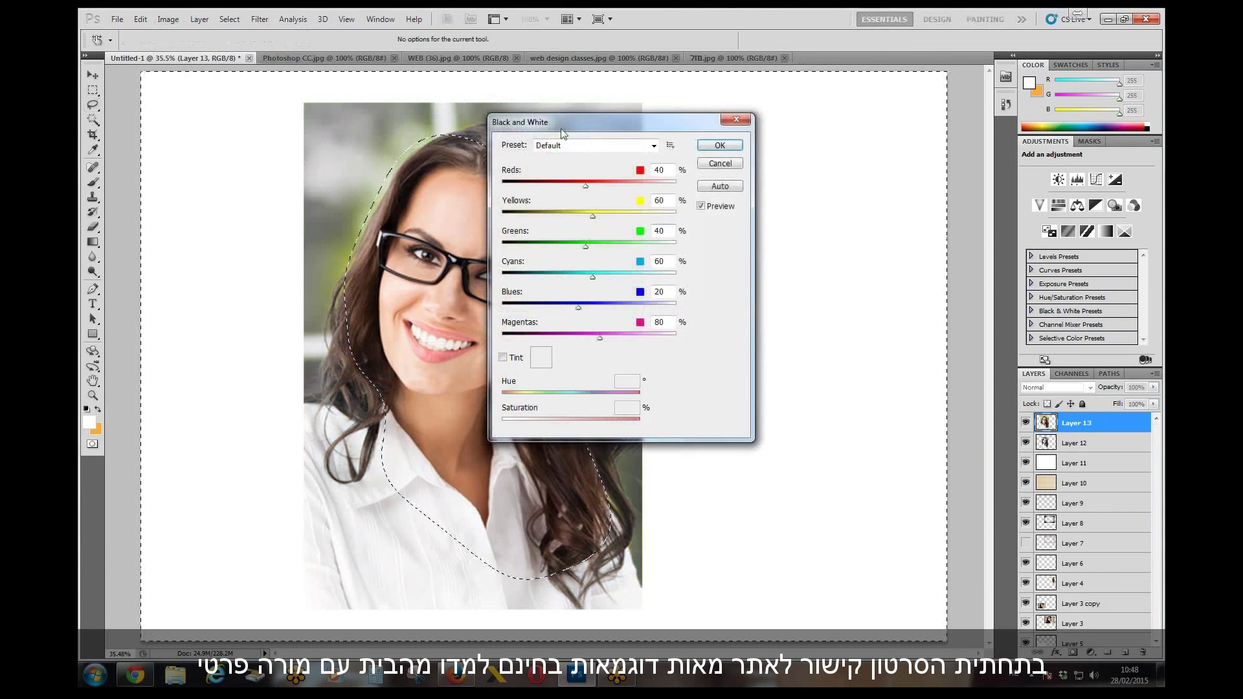
left_click_drag(563, 125, 822, 136)
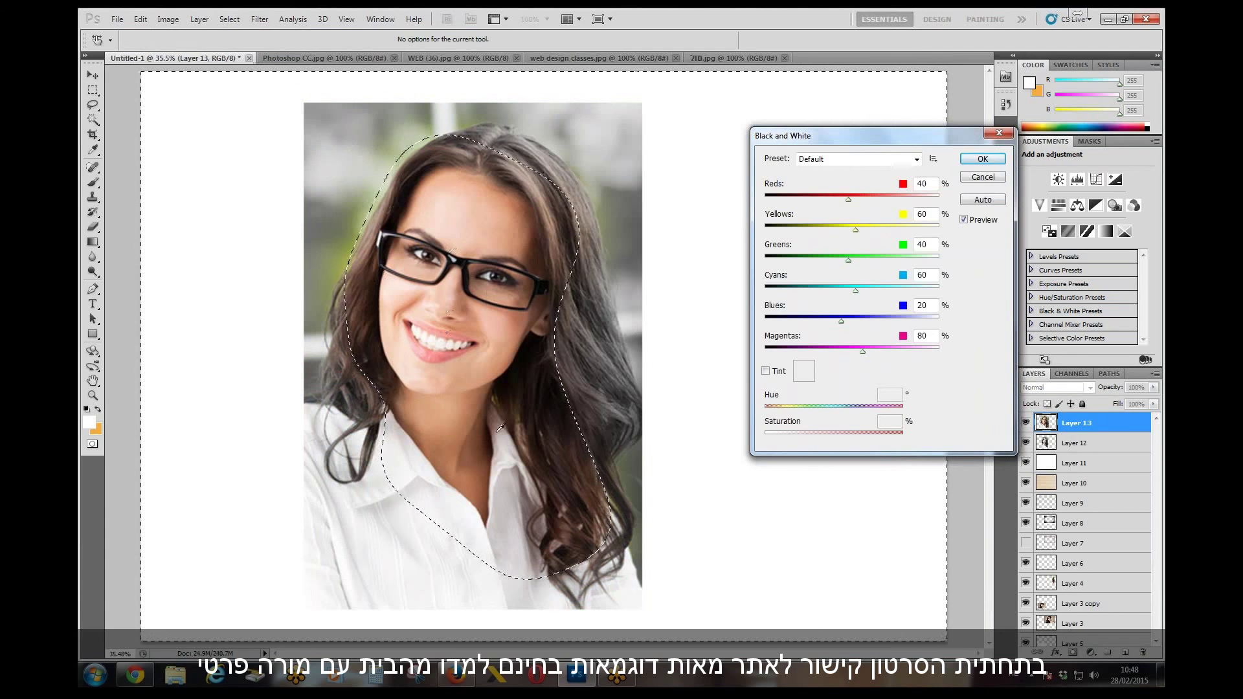
left_click(984, 161)
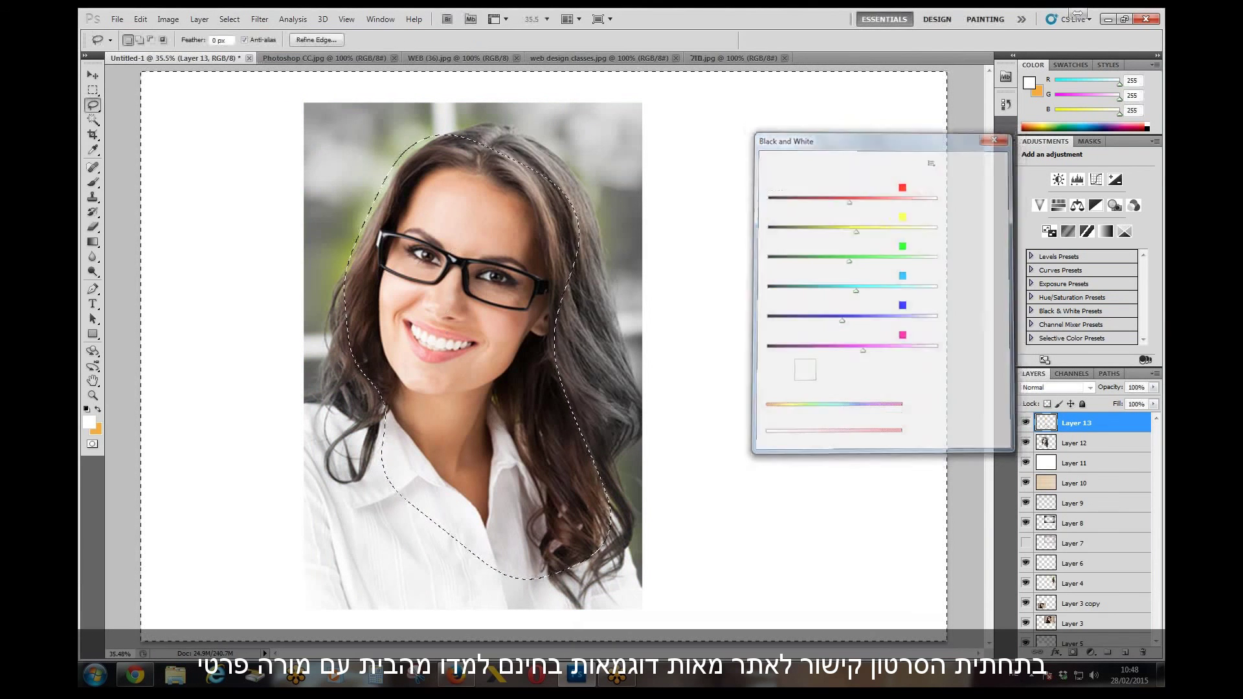
key("ctrl+d")
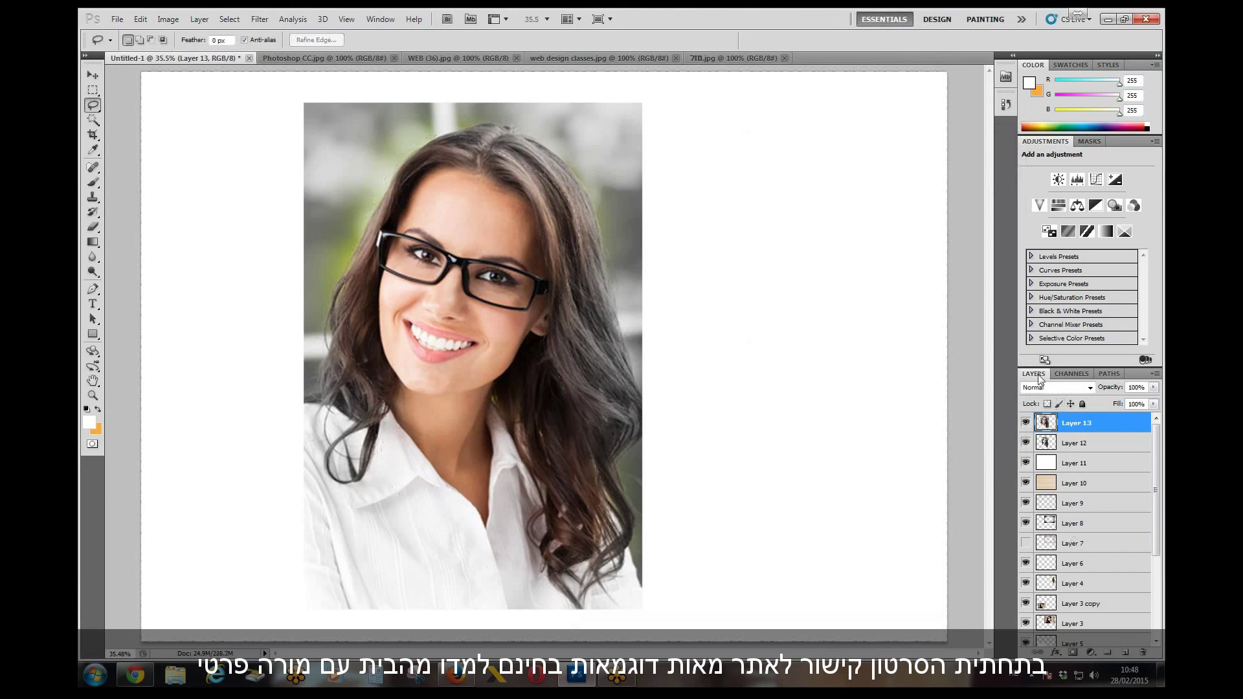
- Undock the layer list beside the portrait and lengthen it to show the layers down to the Background
left_click_drag(1034, 373, 811, 199)
left_click_drag(939, 304, 930, 545)
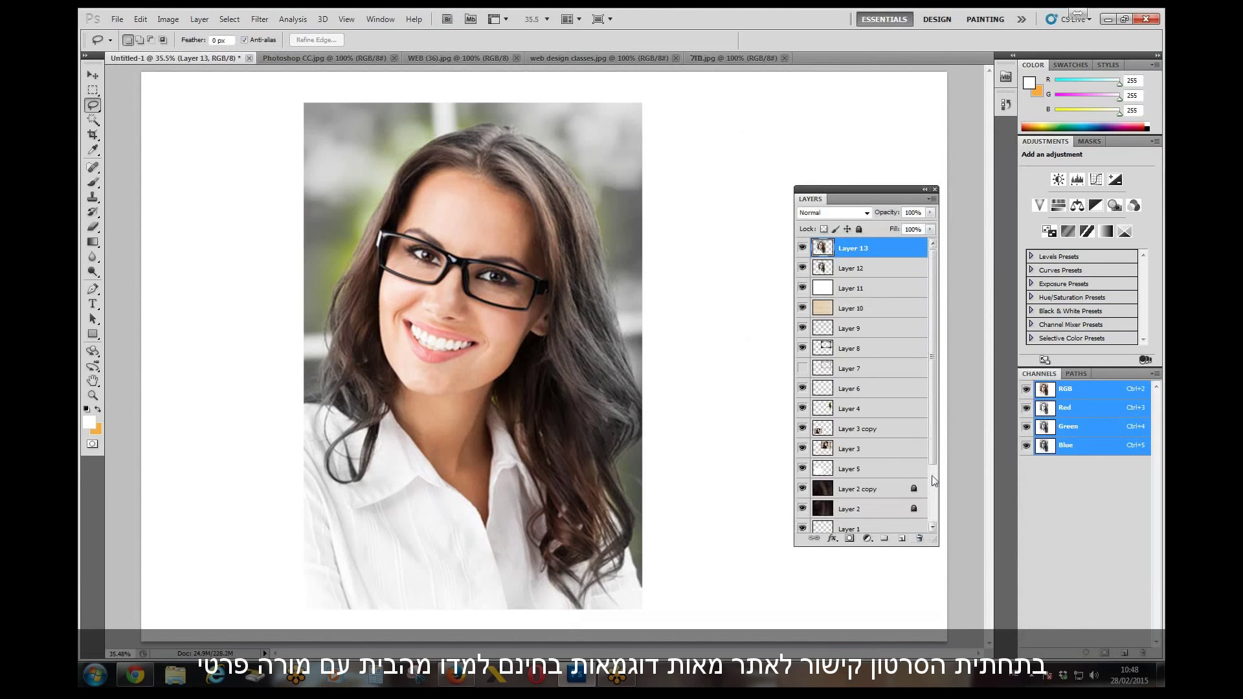
left_click_drag(934, 471, 930, 525)
- Convert the Background into a regular layer named Layer 0 and move it directly below Layer 10
double_click(891, 524)
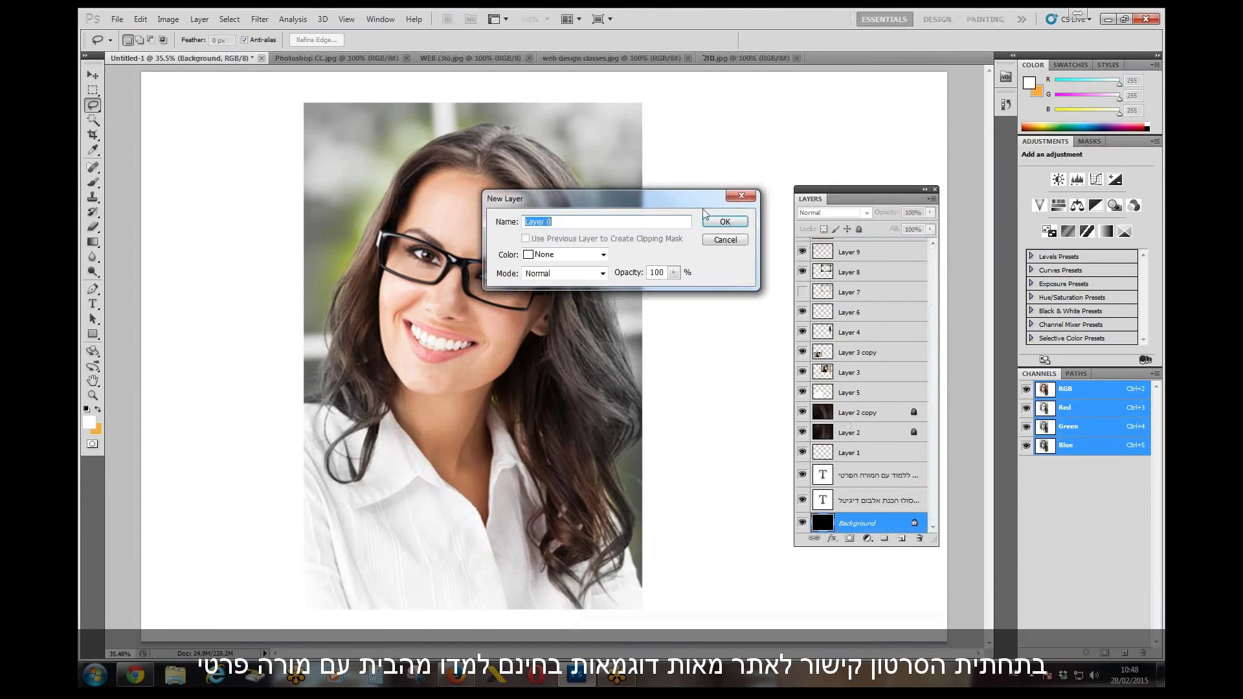
left_click(725, 216)
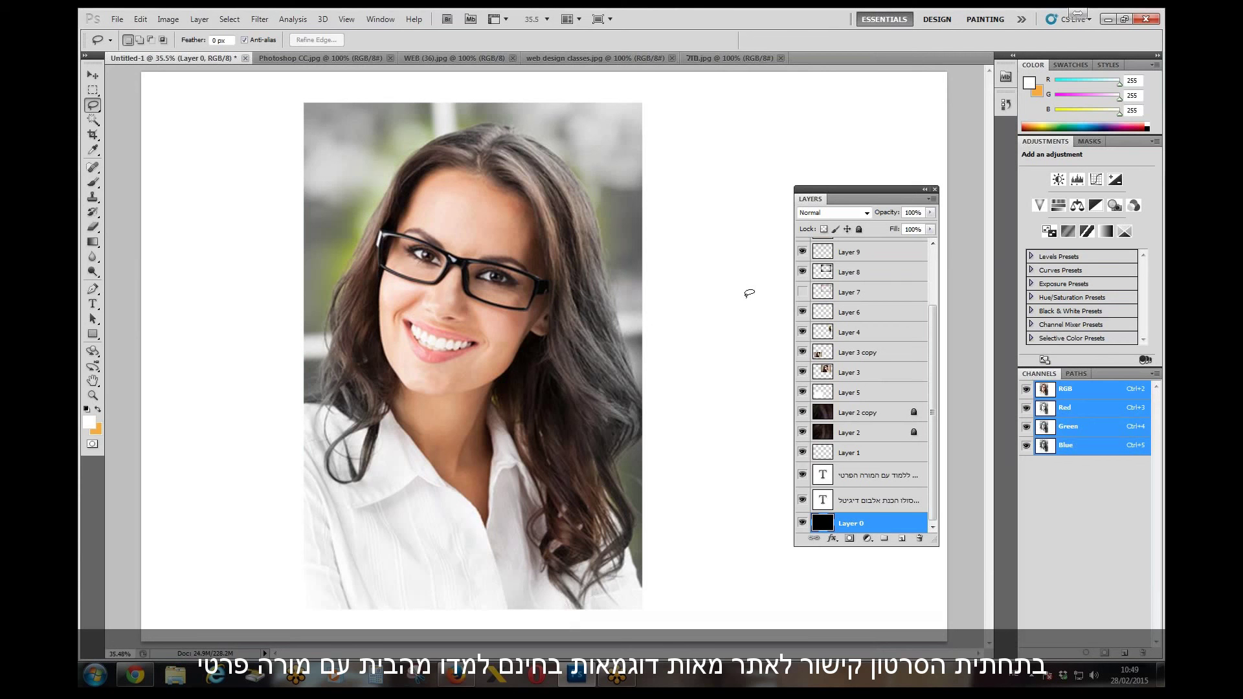
left_click_drag(859, 521, 861, 250)
scroll(918, 308, "up", 3)
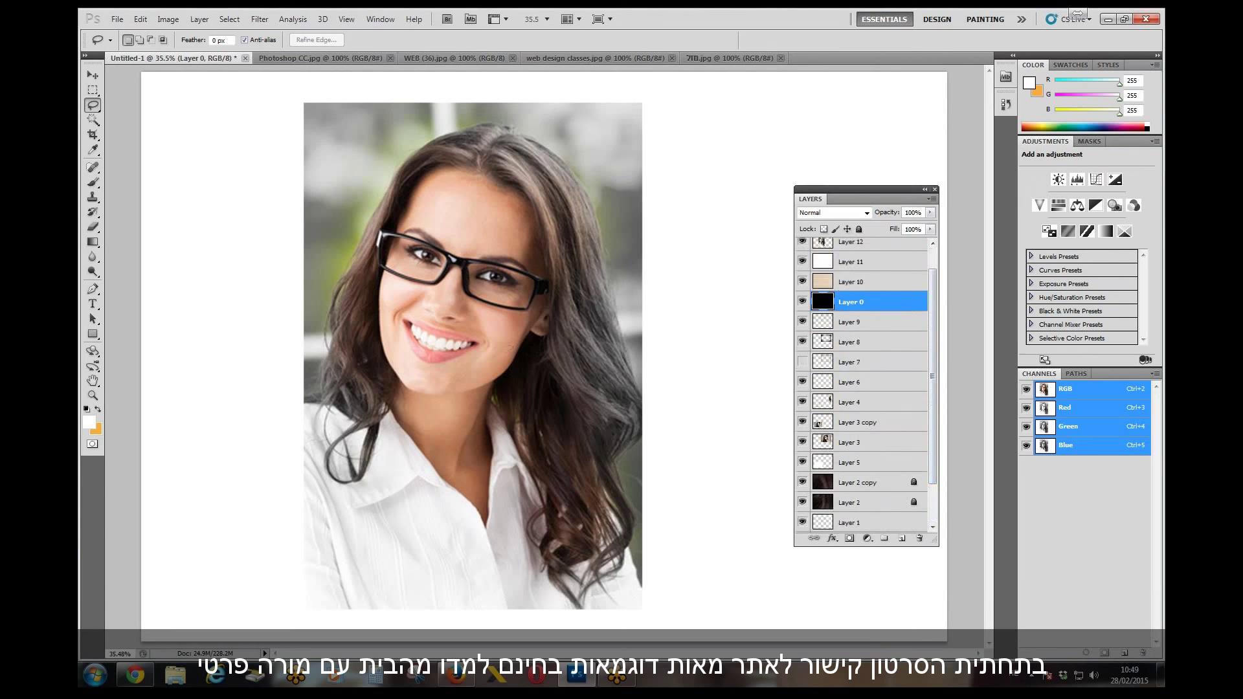
- Switch to GoToMeeting and close its window
right_click(615, 675)
left_click(635, 644)
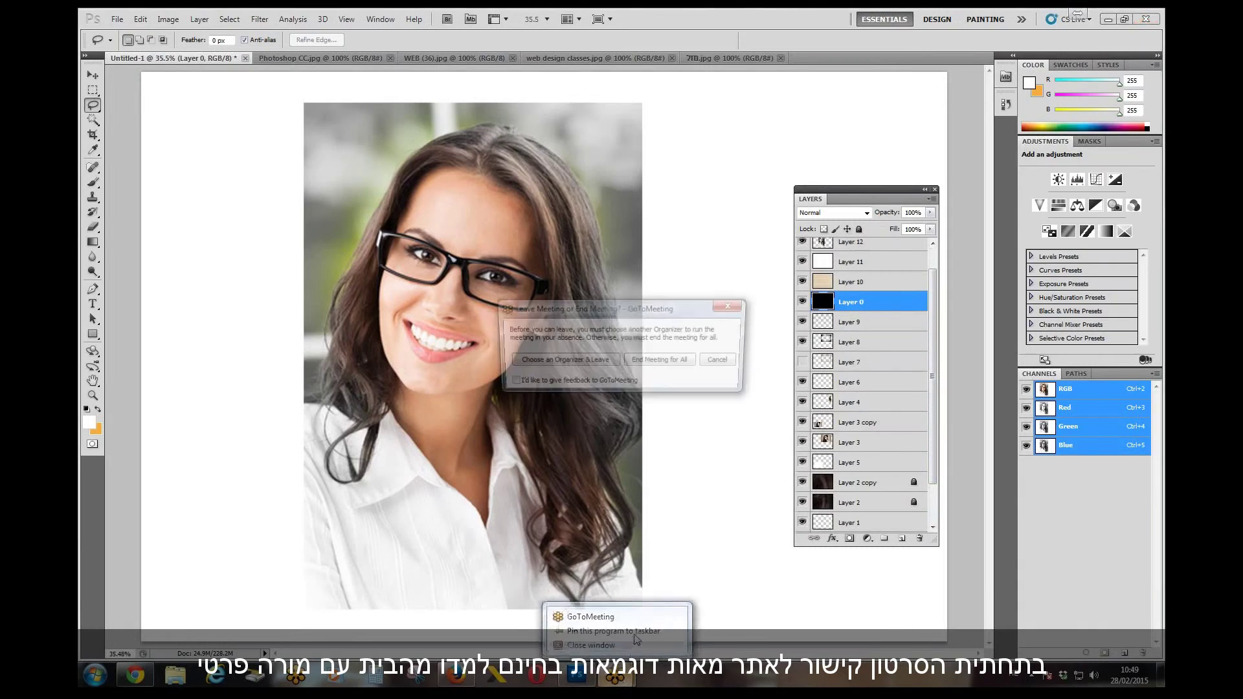